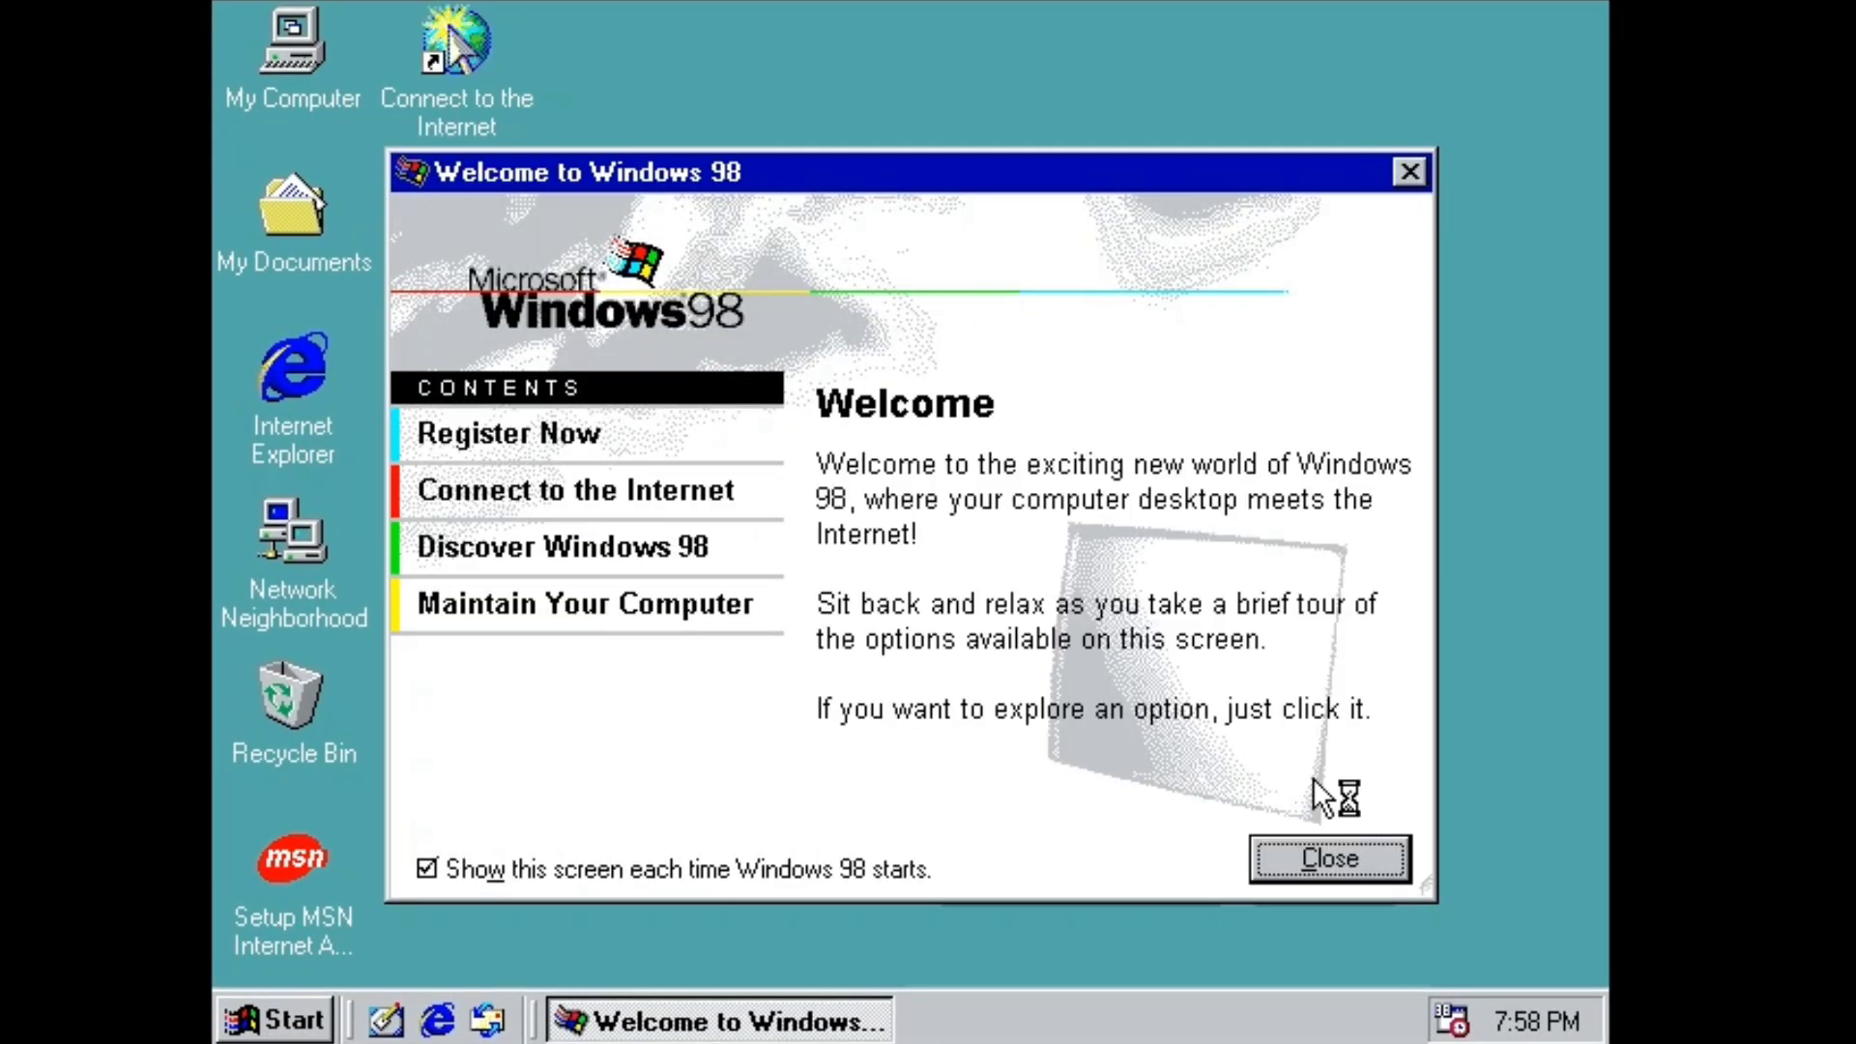
Close the Welcome to Windows 98 screen.
left_click(1330, 858)
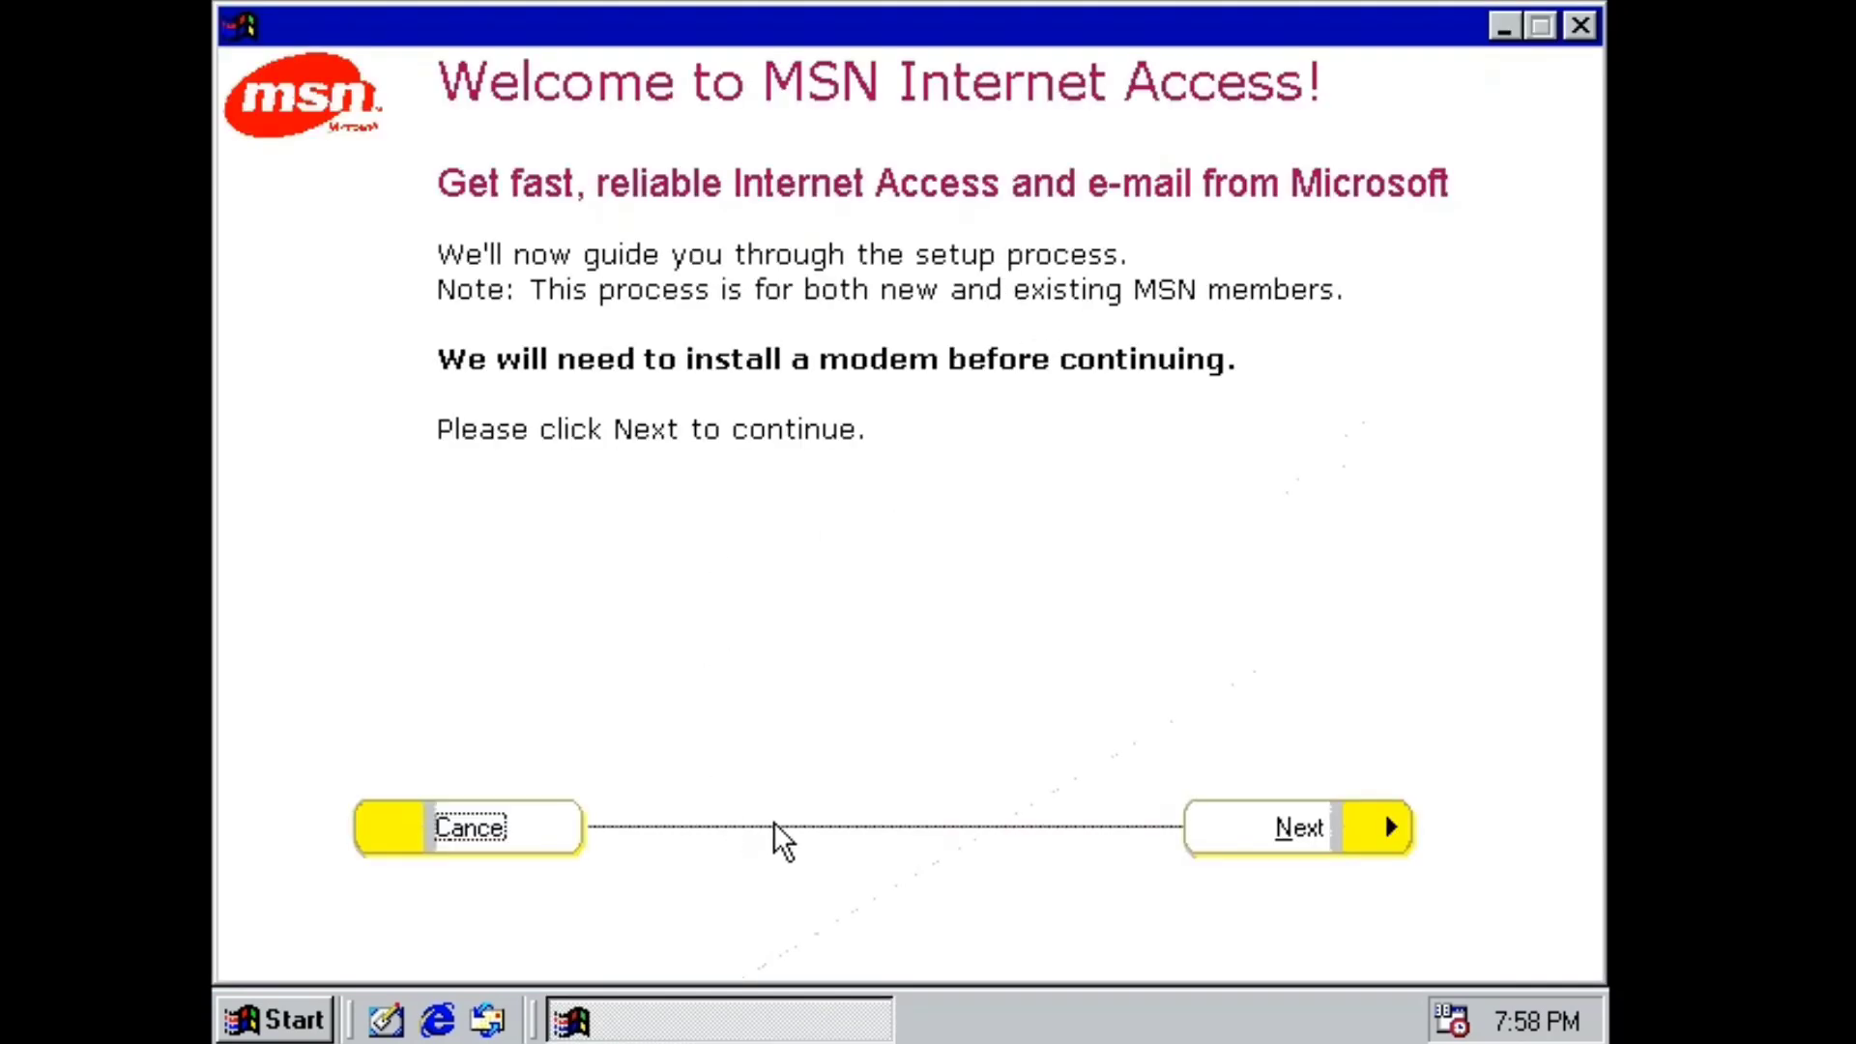
Cancel the MSN Internet Access setup and open My Computer maximized.
left_click(1581, 26)
double_click(293, 48)
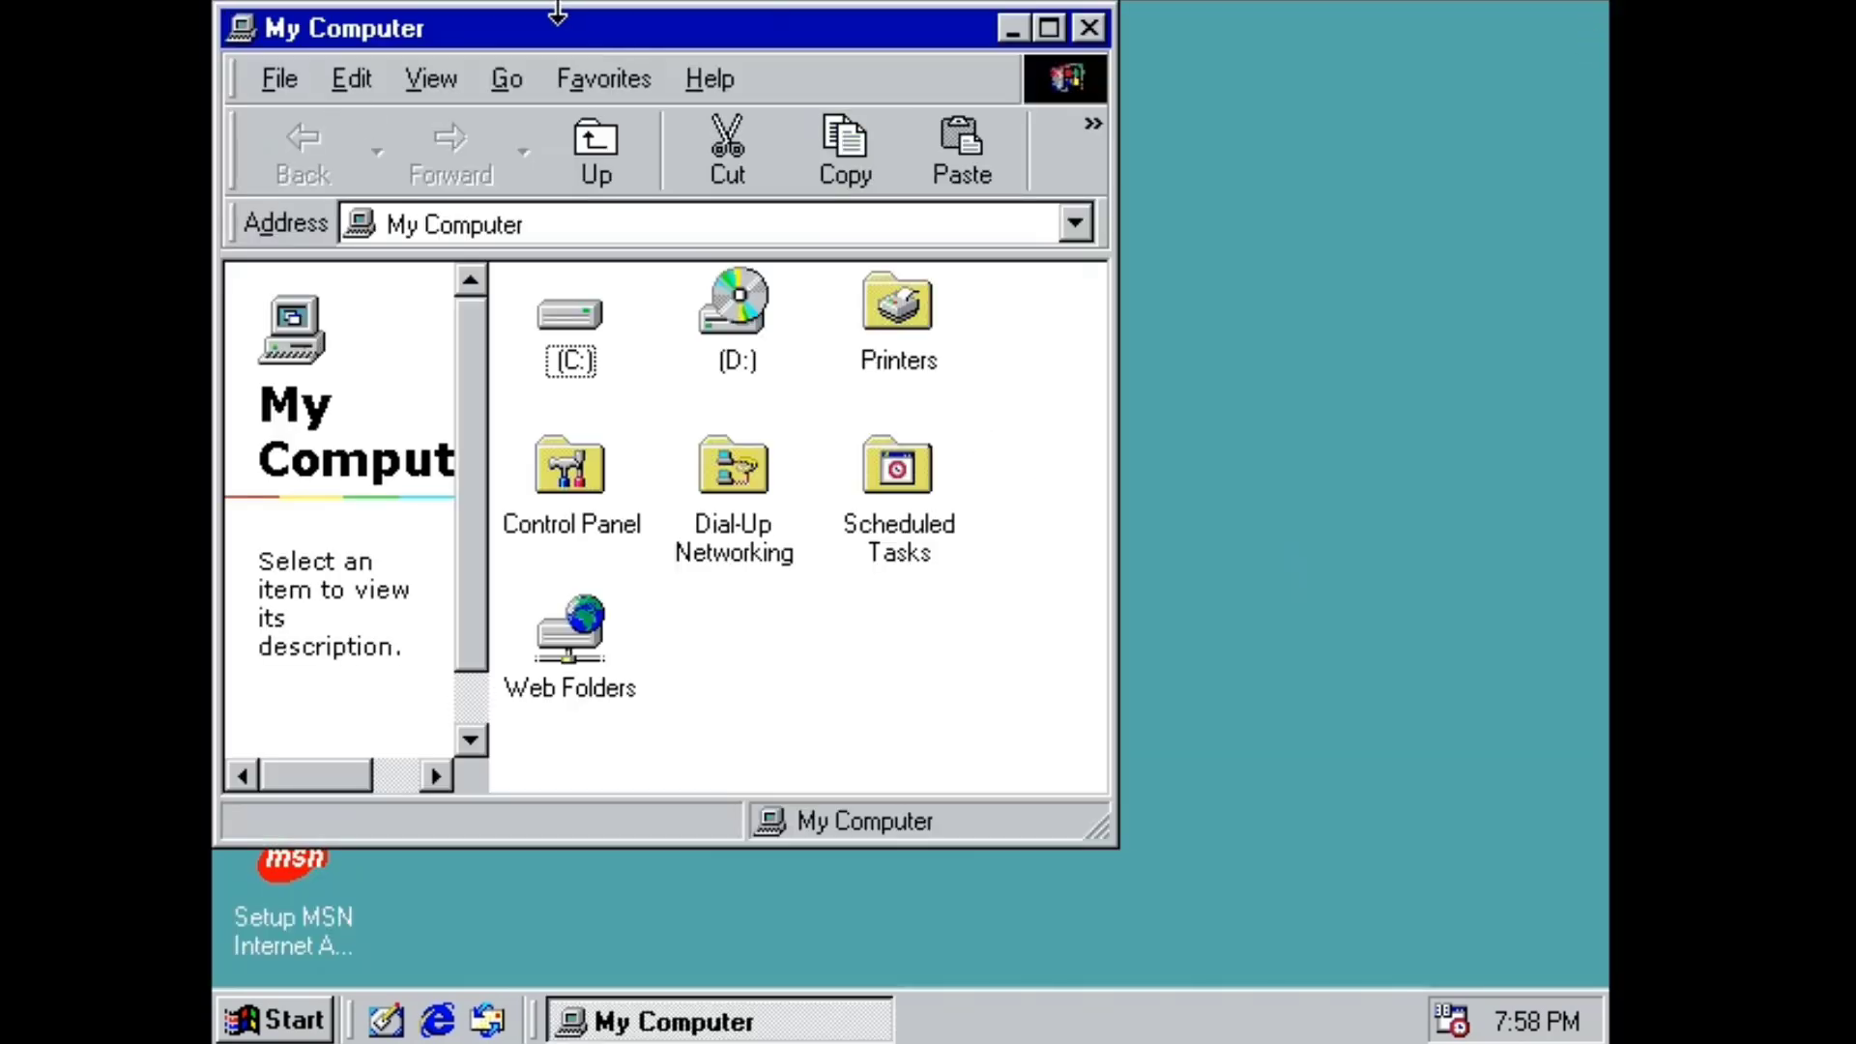
left_click_drag(550, 10, 949, 80)
left_click(1468, 69)
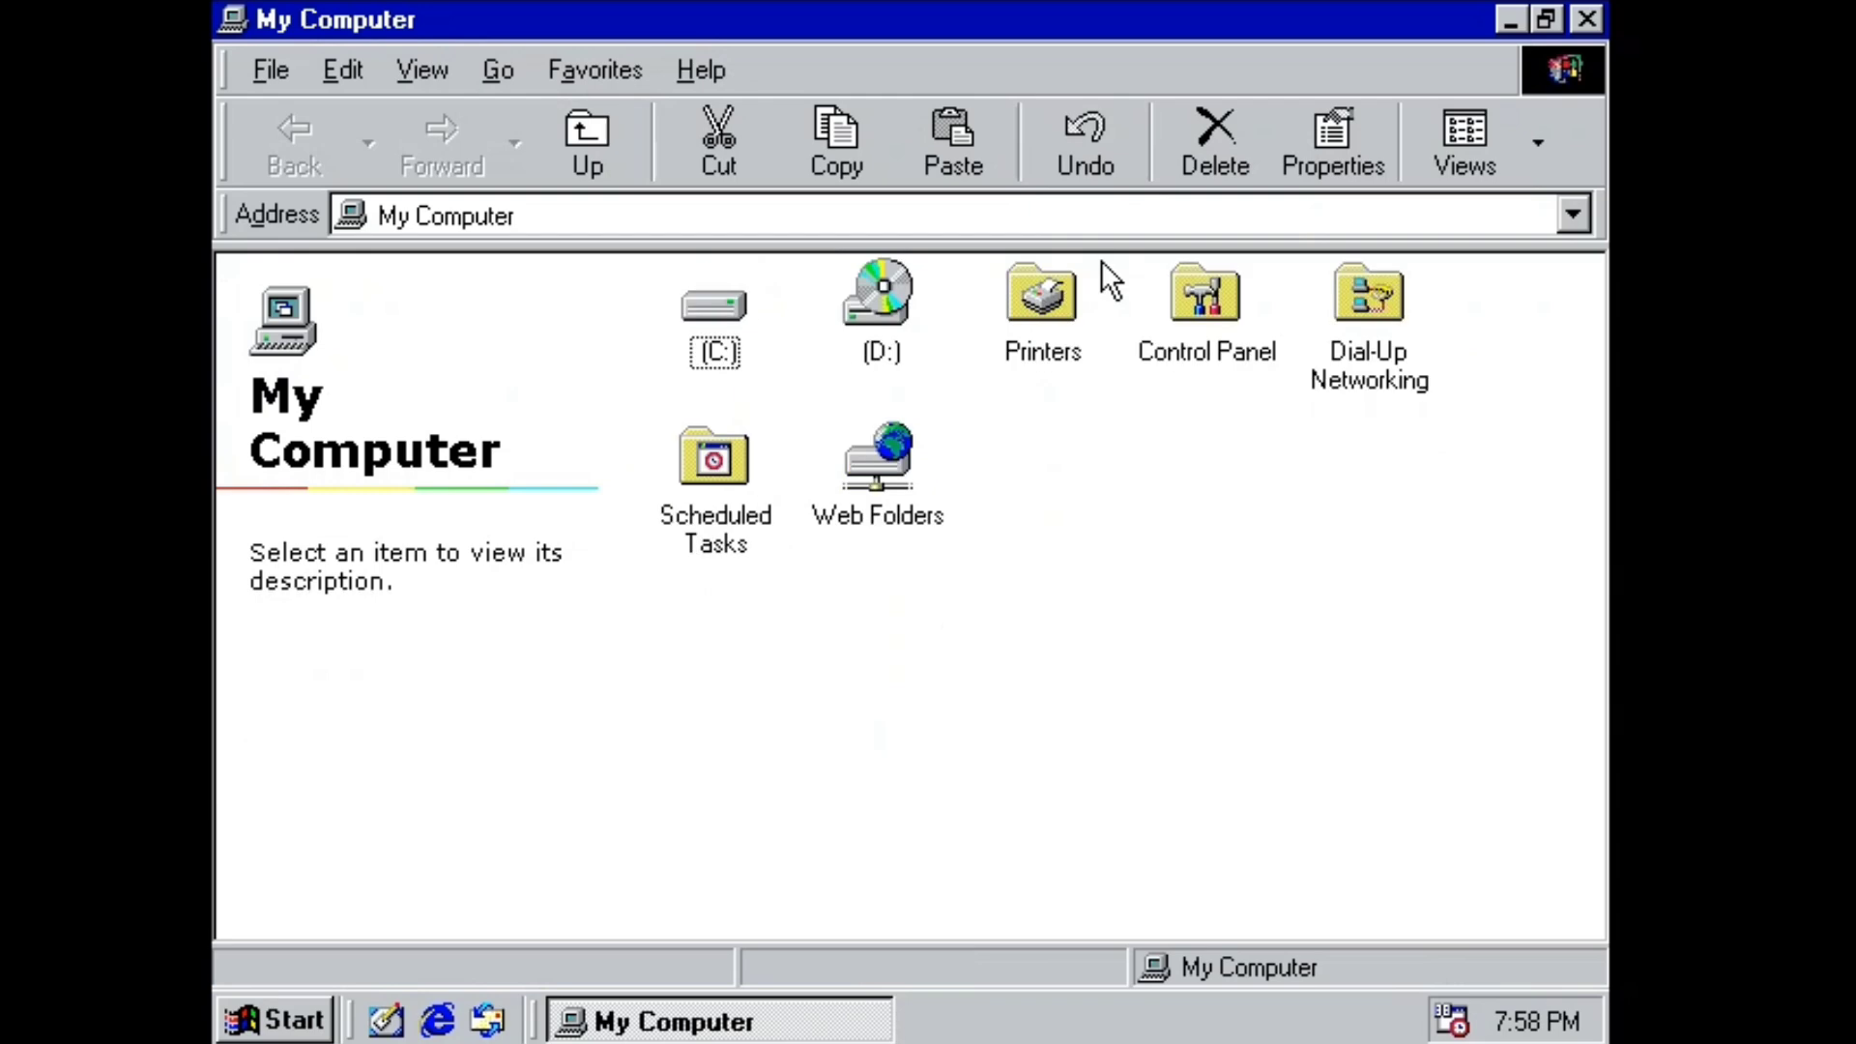
In Control Panel's Display settings, choose the Windows98 wallpaper and decline Active Desktop.
double_click(1170, 363)
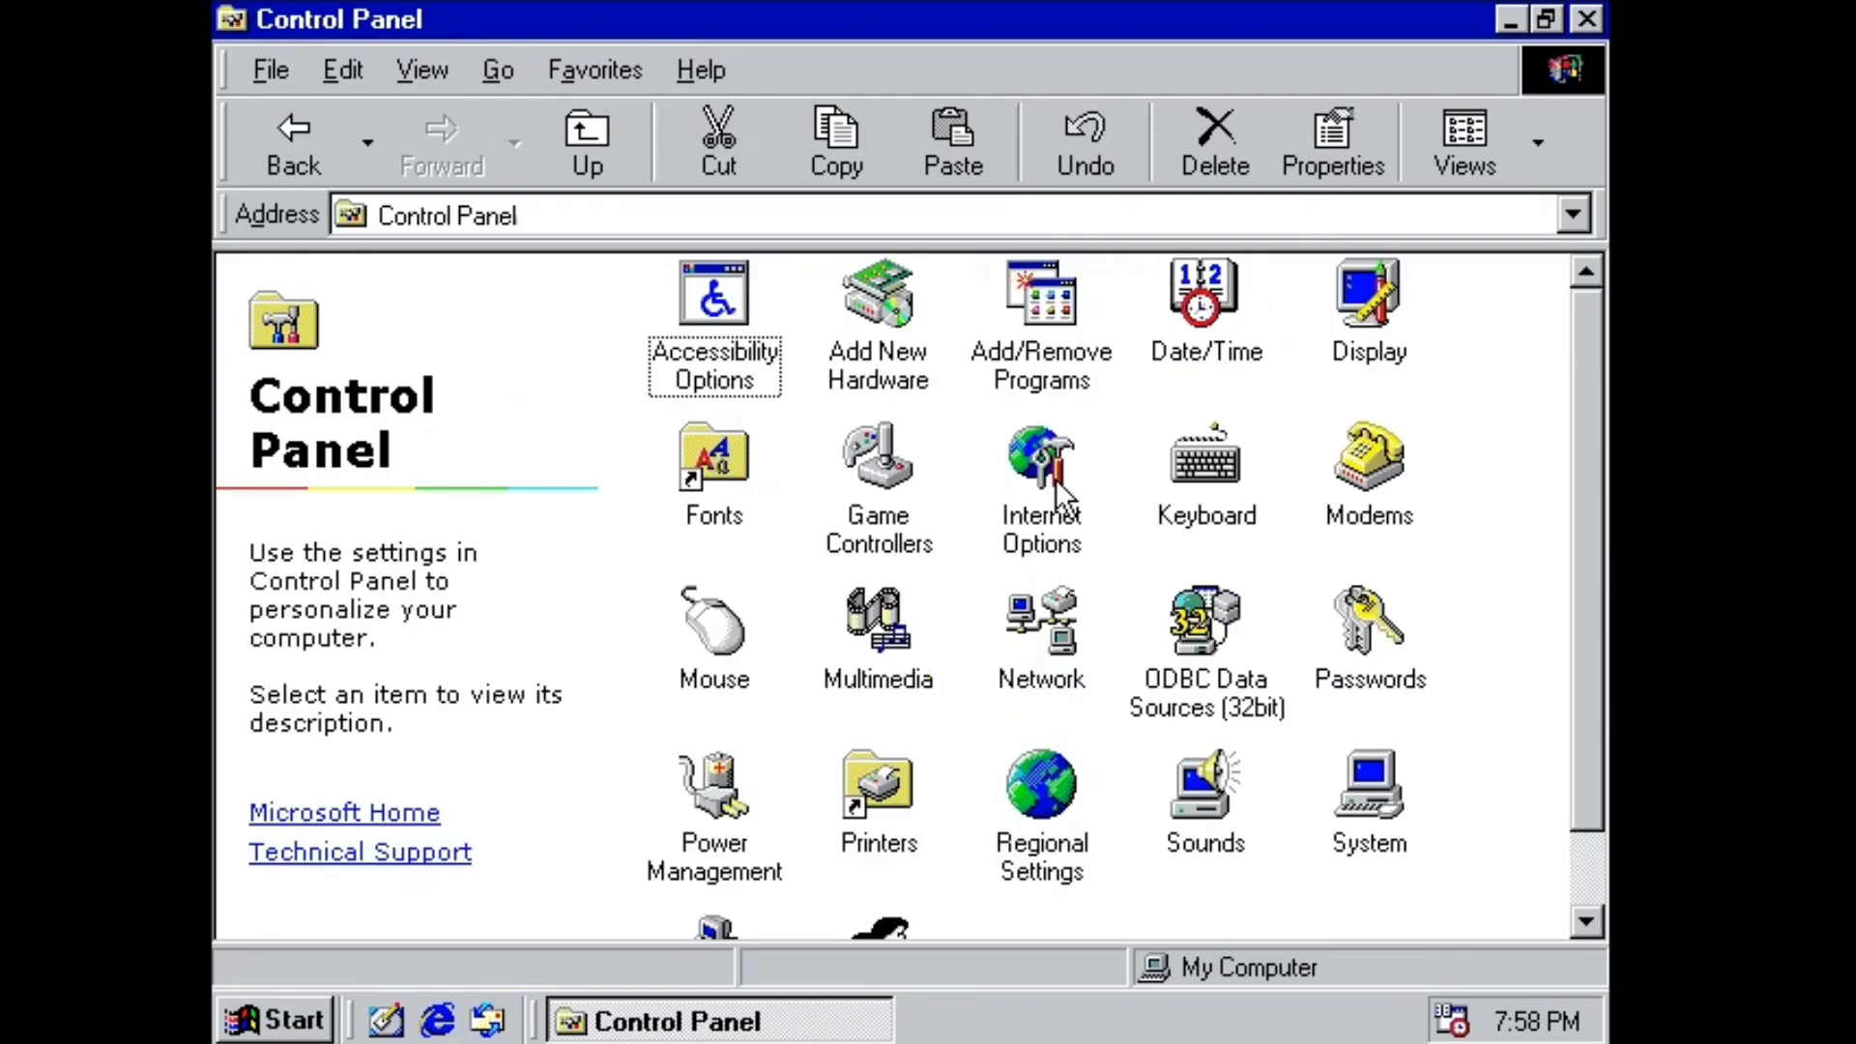
double_click(1334, 319)
left_click(439, 682)
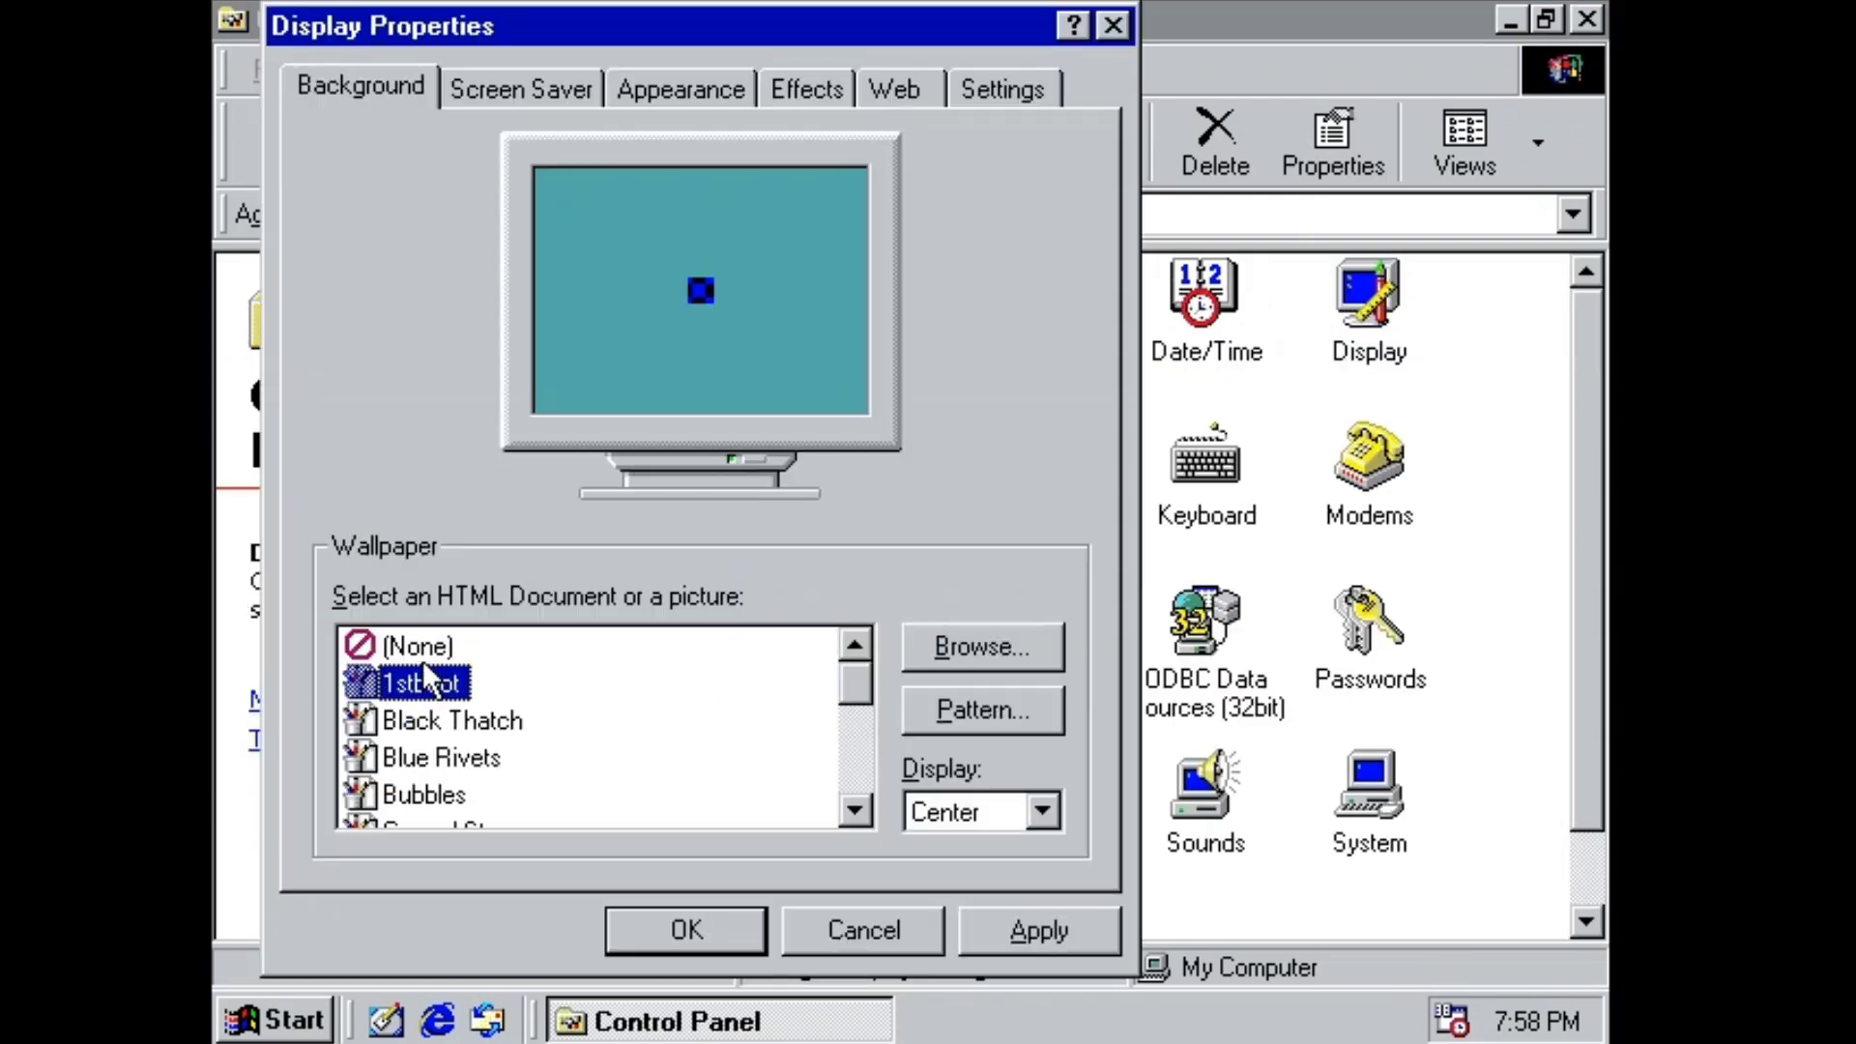
scroll(435, 720, "down", 5)
left_click(401, 799)
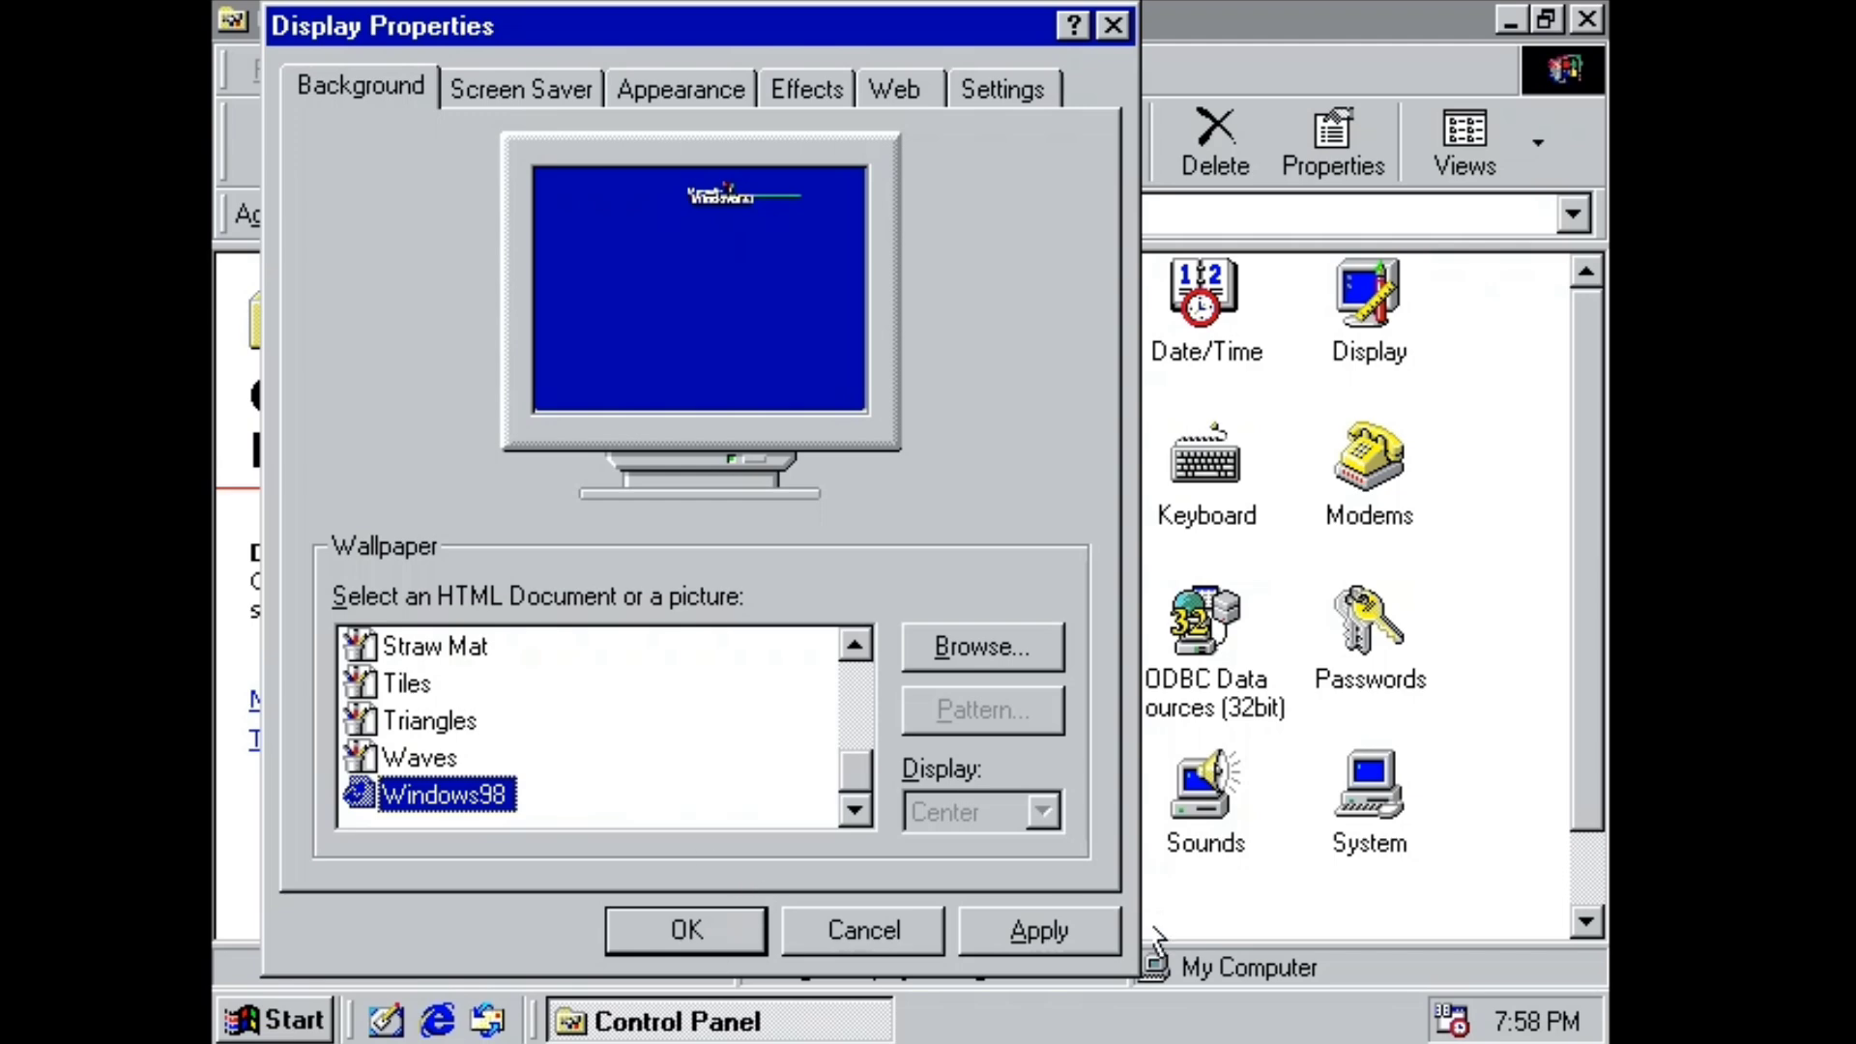
key("Return")
left_click(1020, 623)
left_click(677, 933)
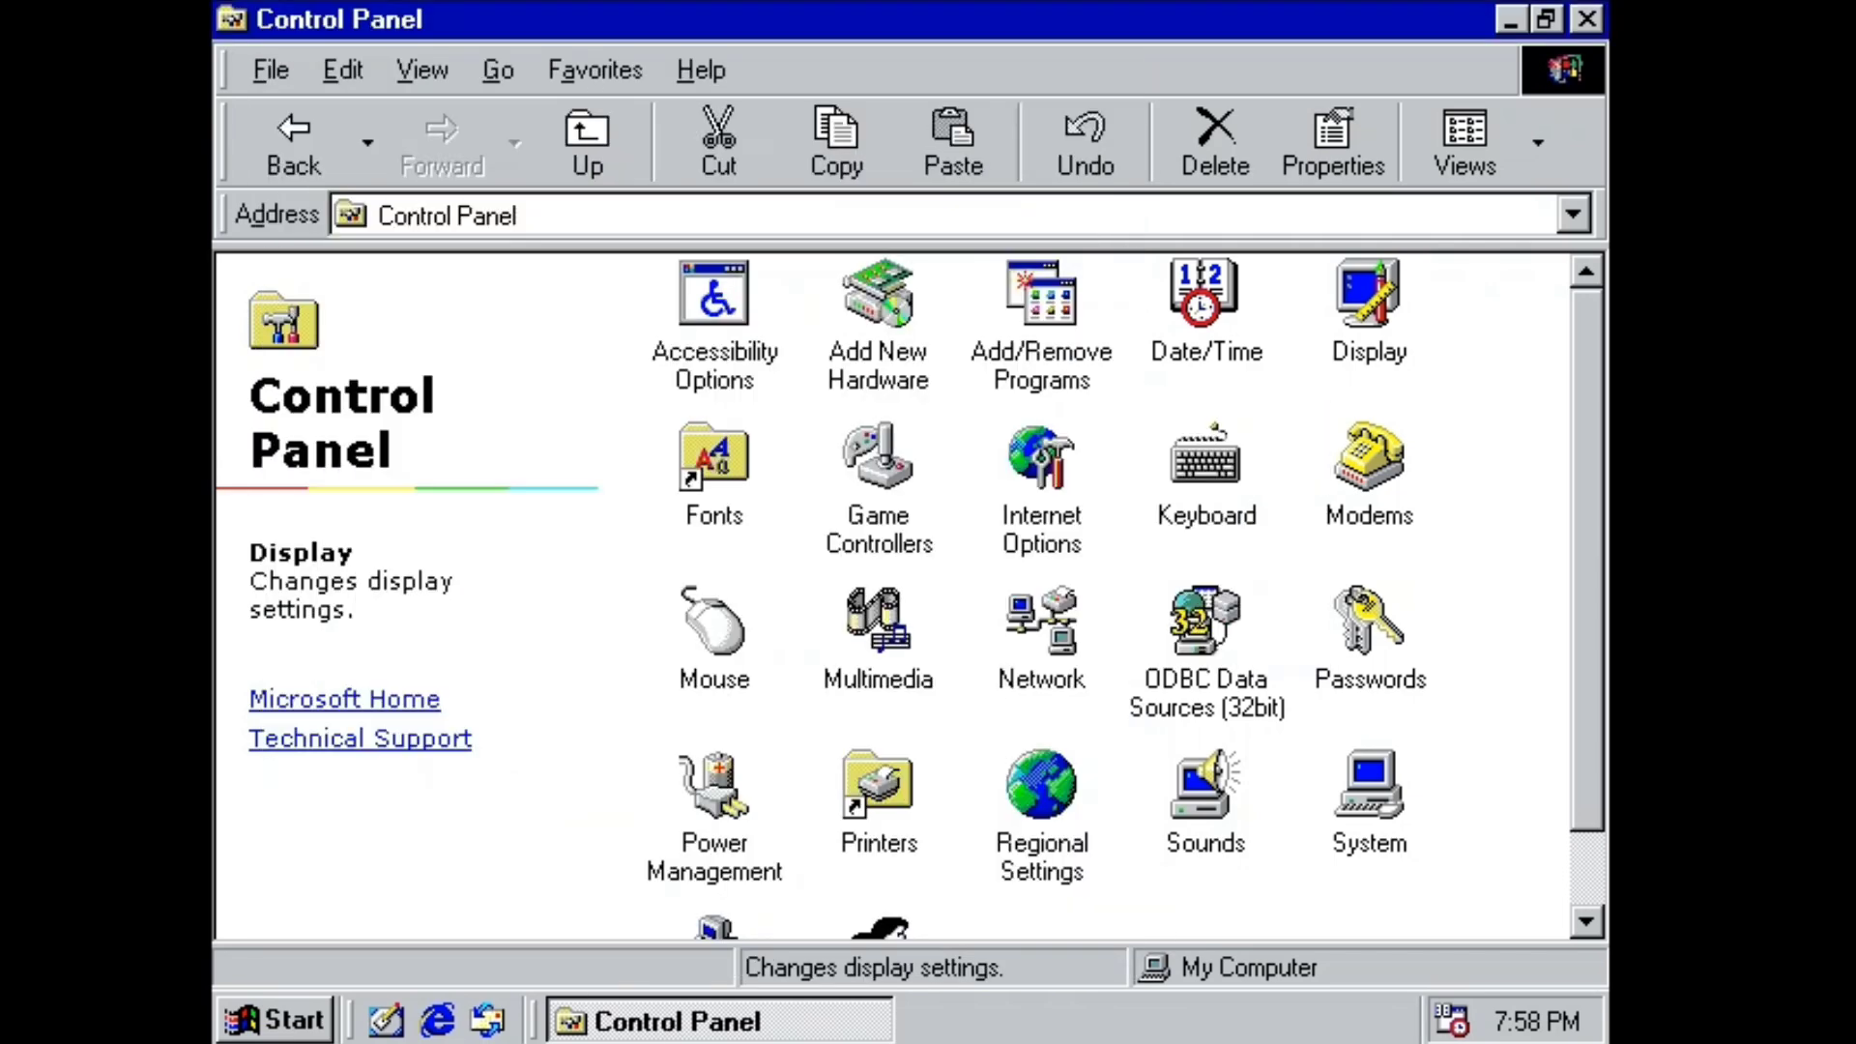
key("alt+F4")
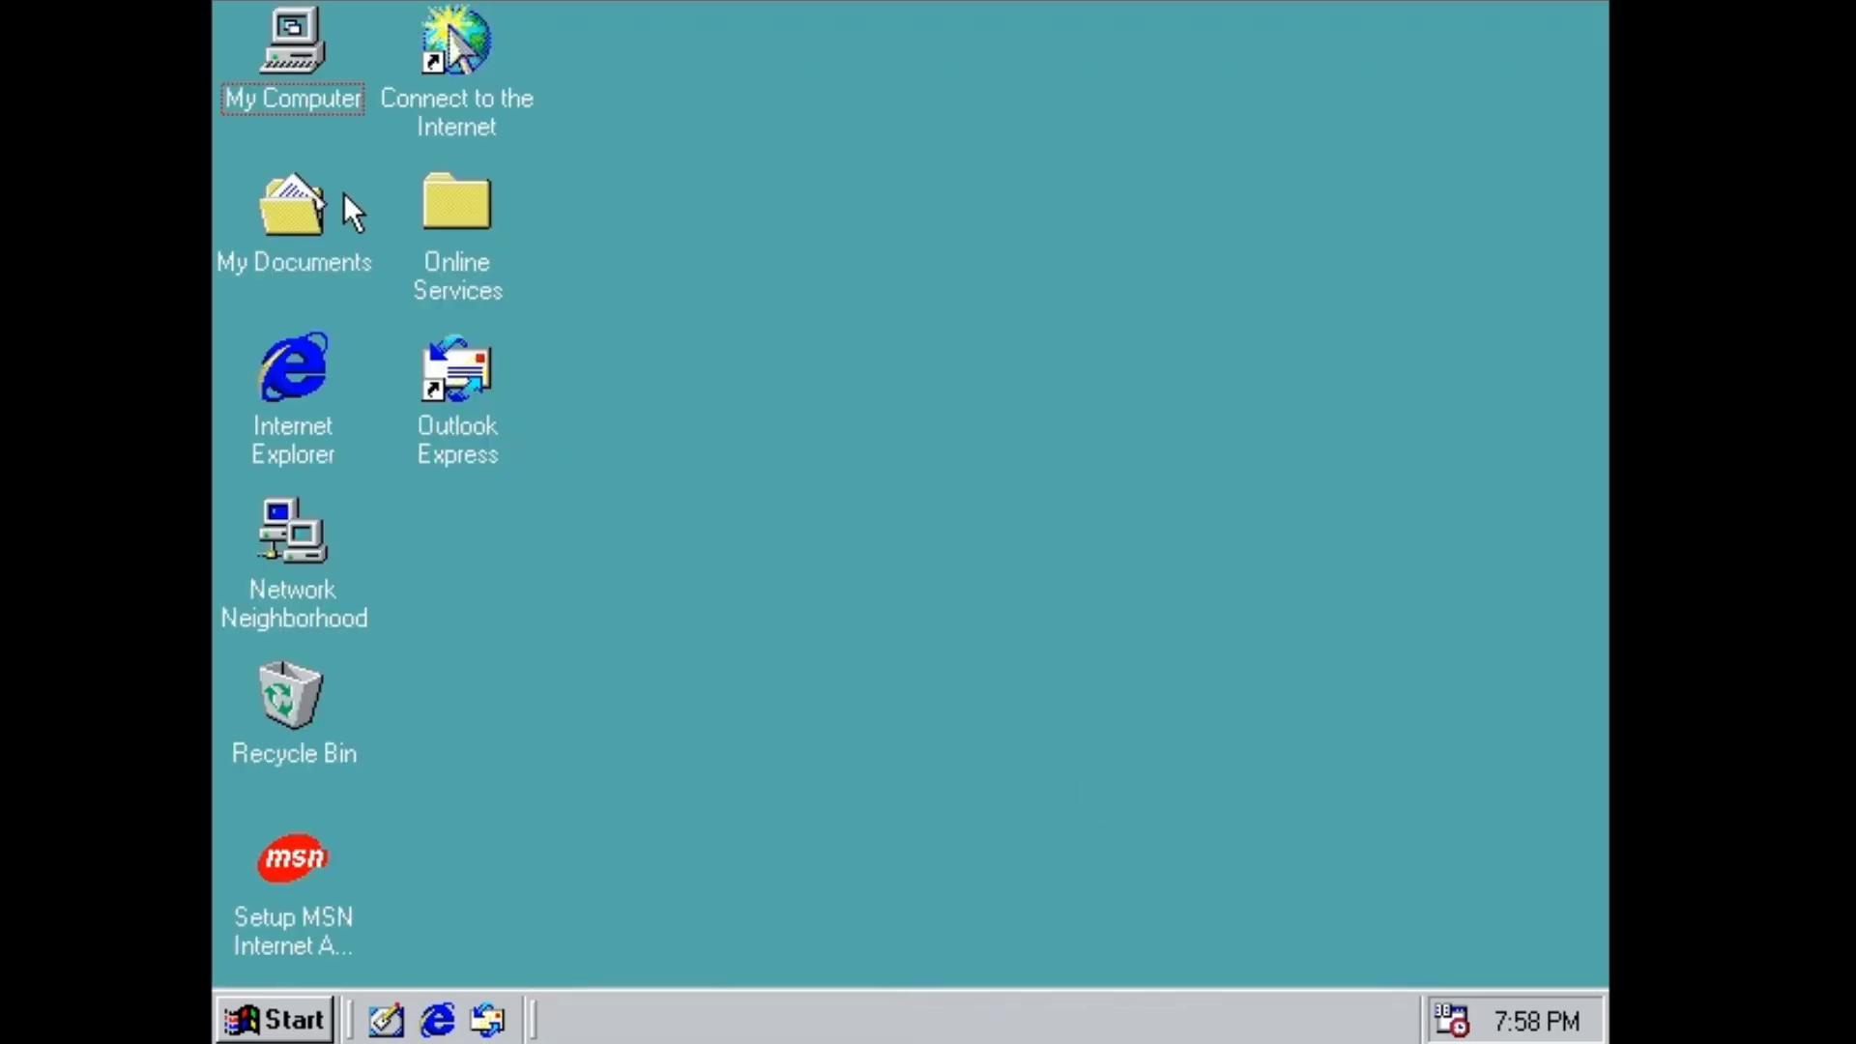
Open Outlook Express, then read and close the About The Online Services document.
double_click(435, 365)
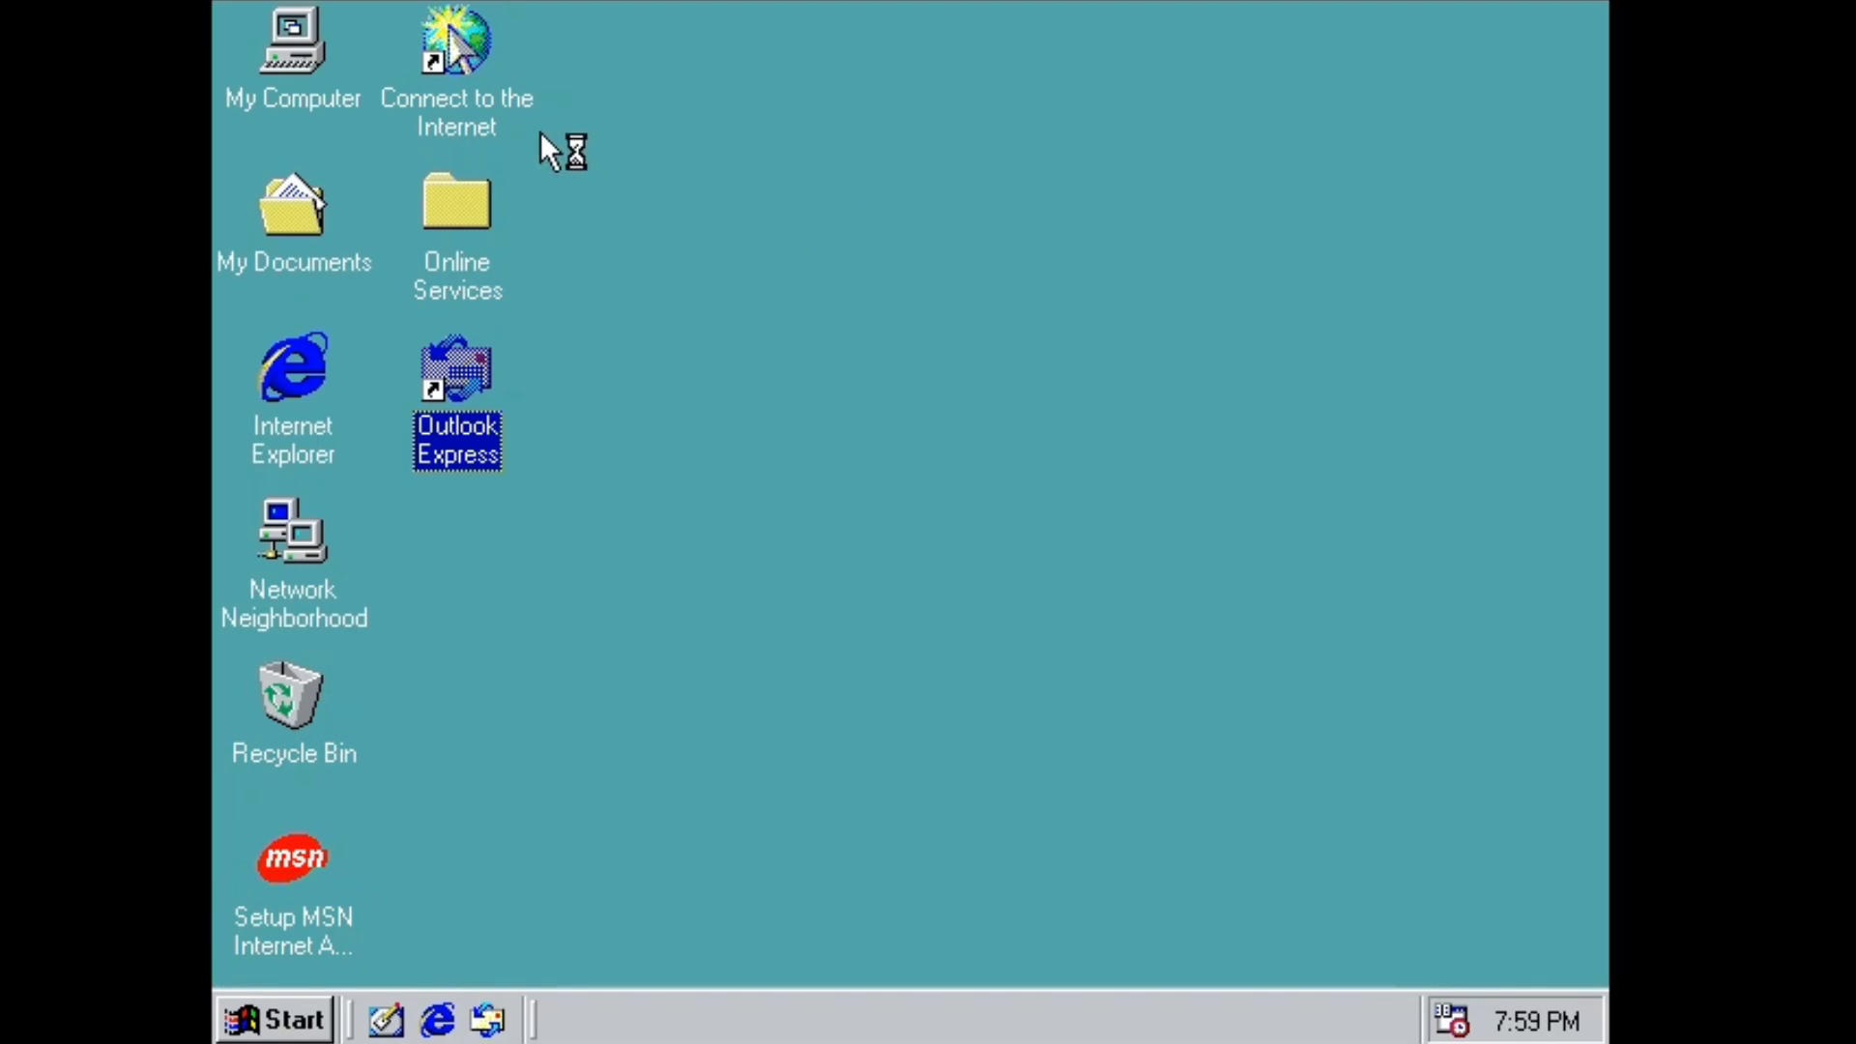
double_click(456, 203)
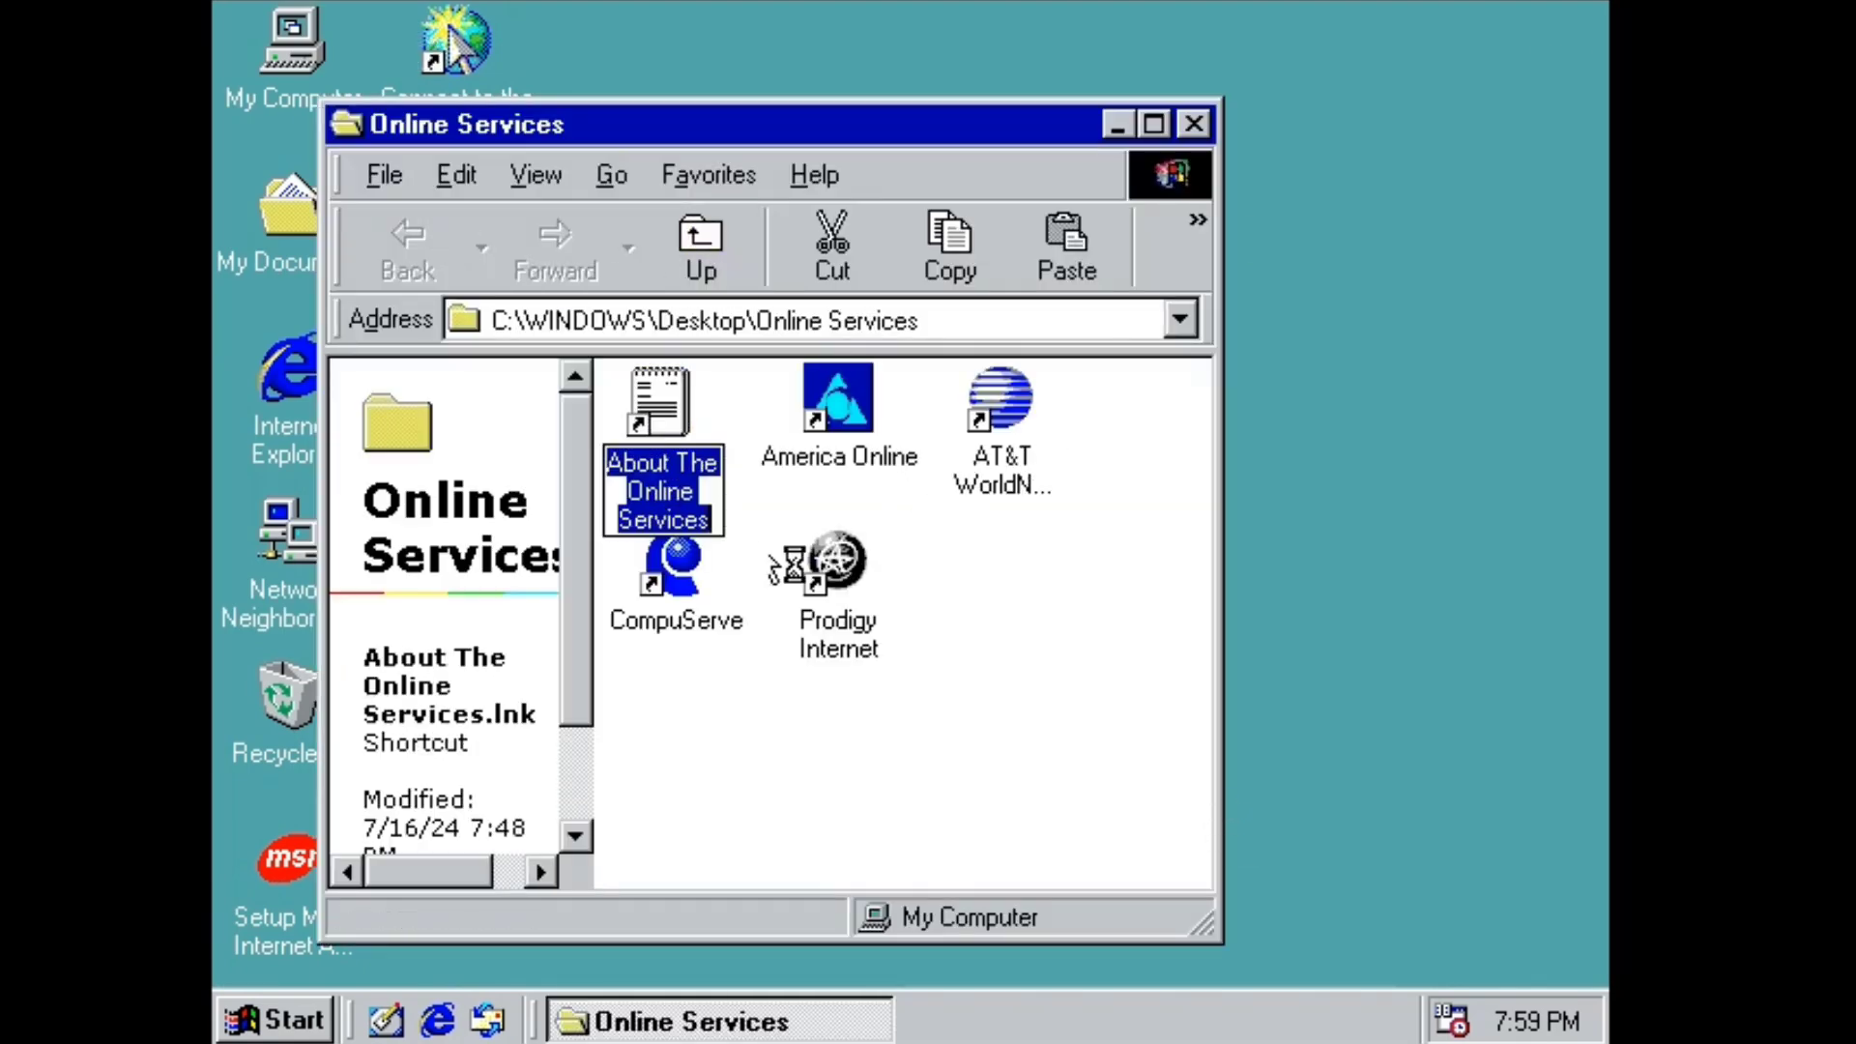
key("Return")
scroll(977, 634, "down", 9)
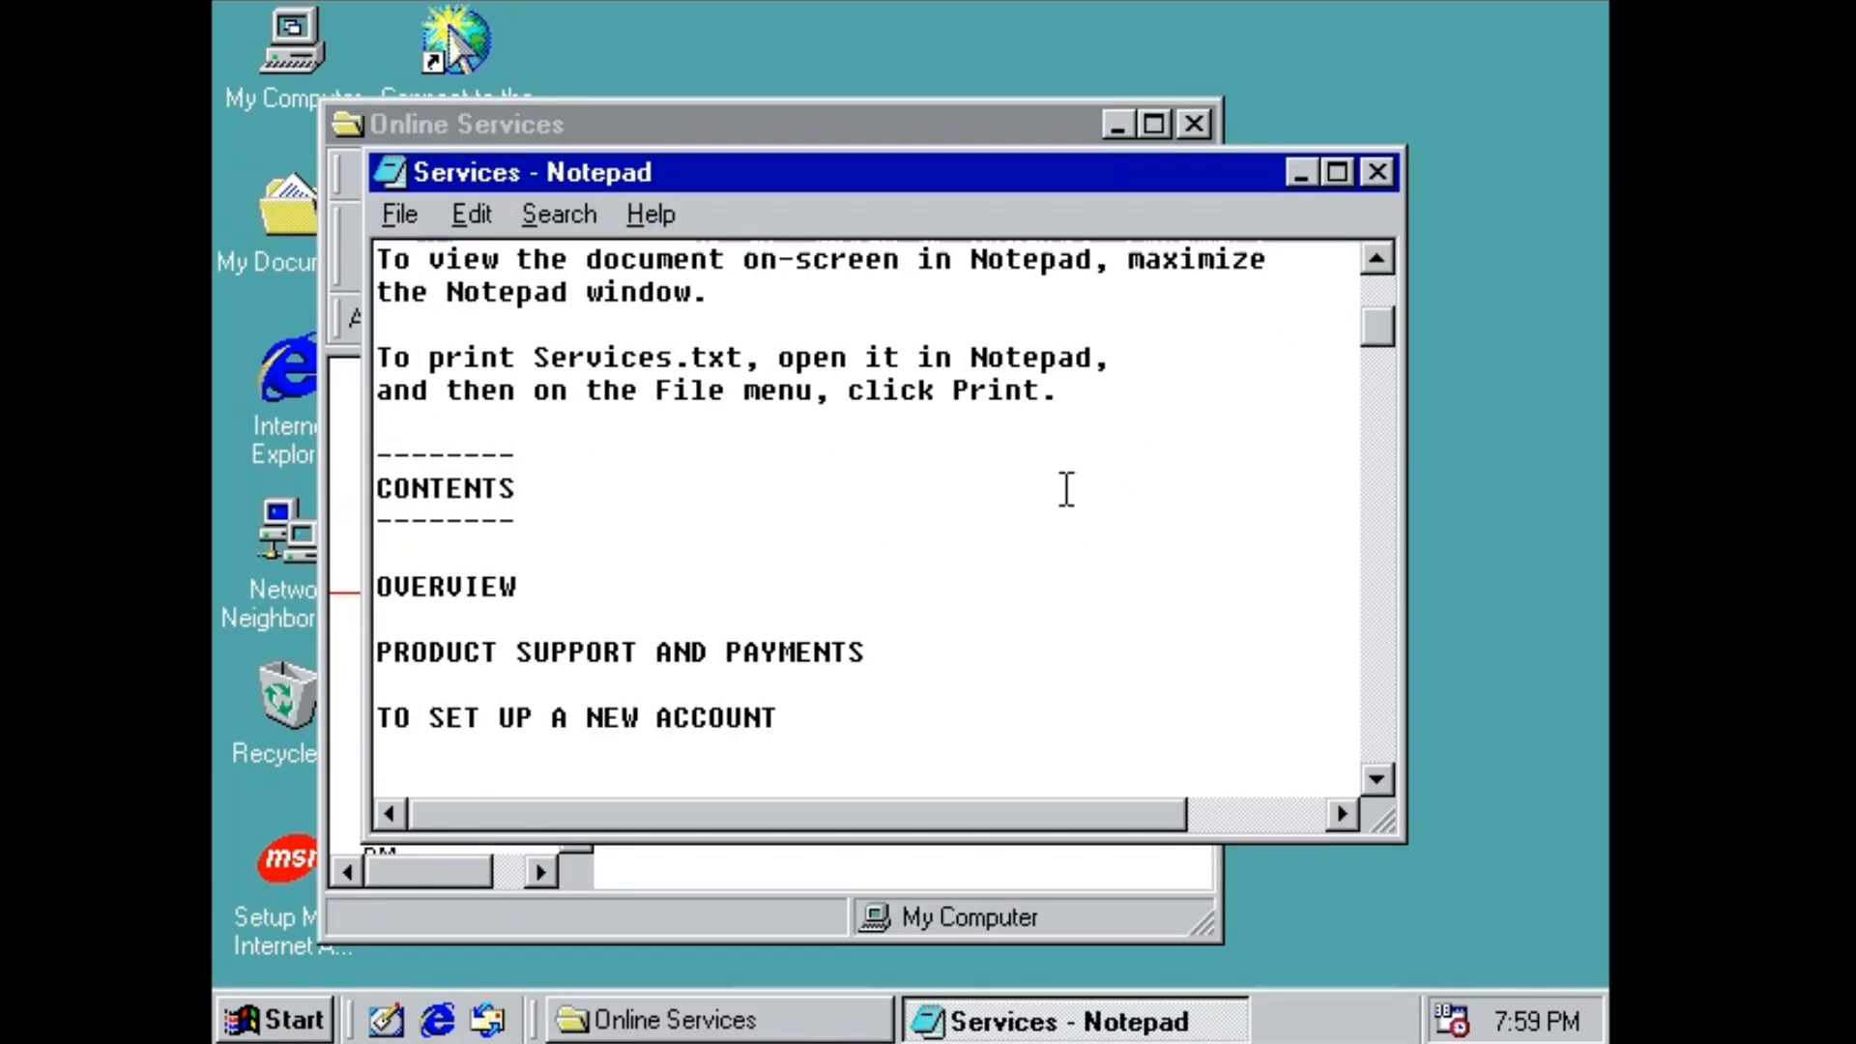
left_click(1377, 174)
left_click(1195, 123)
Bring up the Run dialog from the Start menu.
left_click(274, 1019)
mouse_move(391, 367)
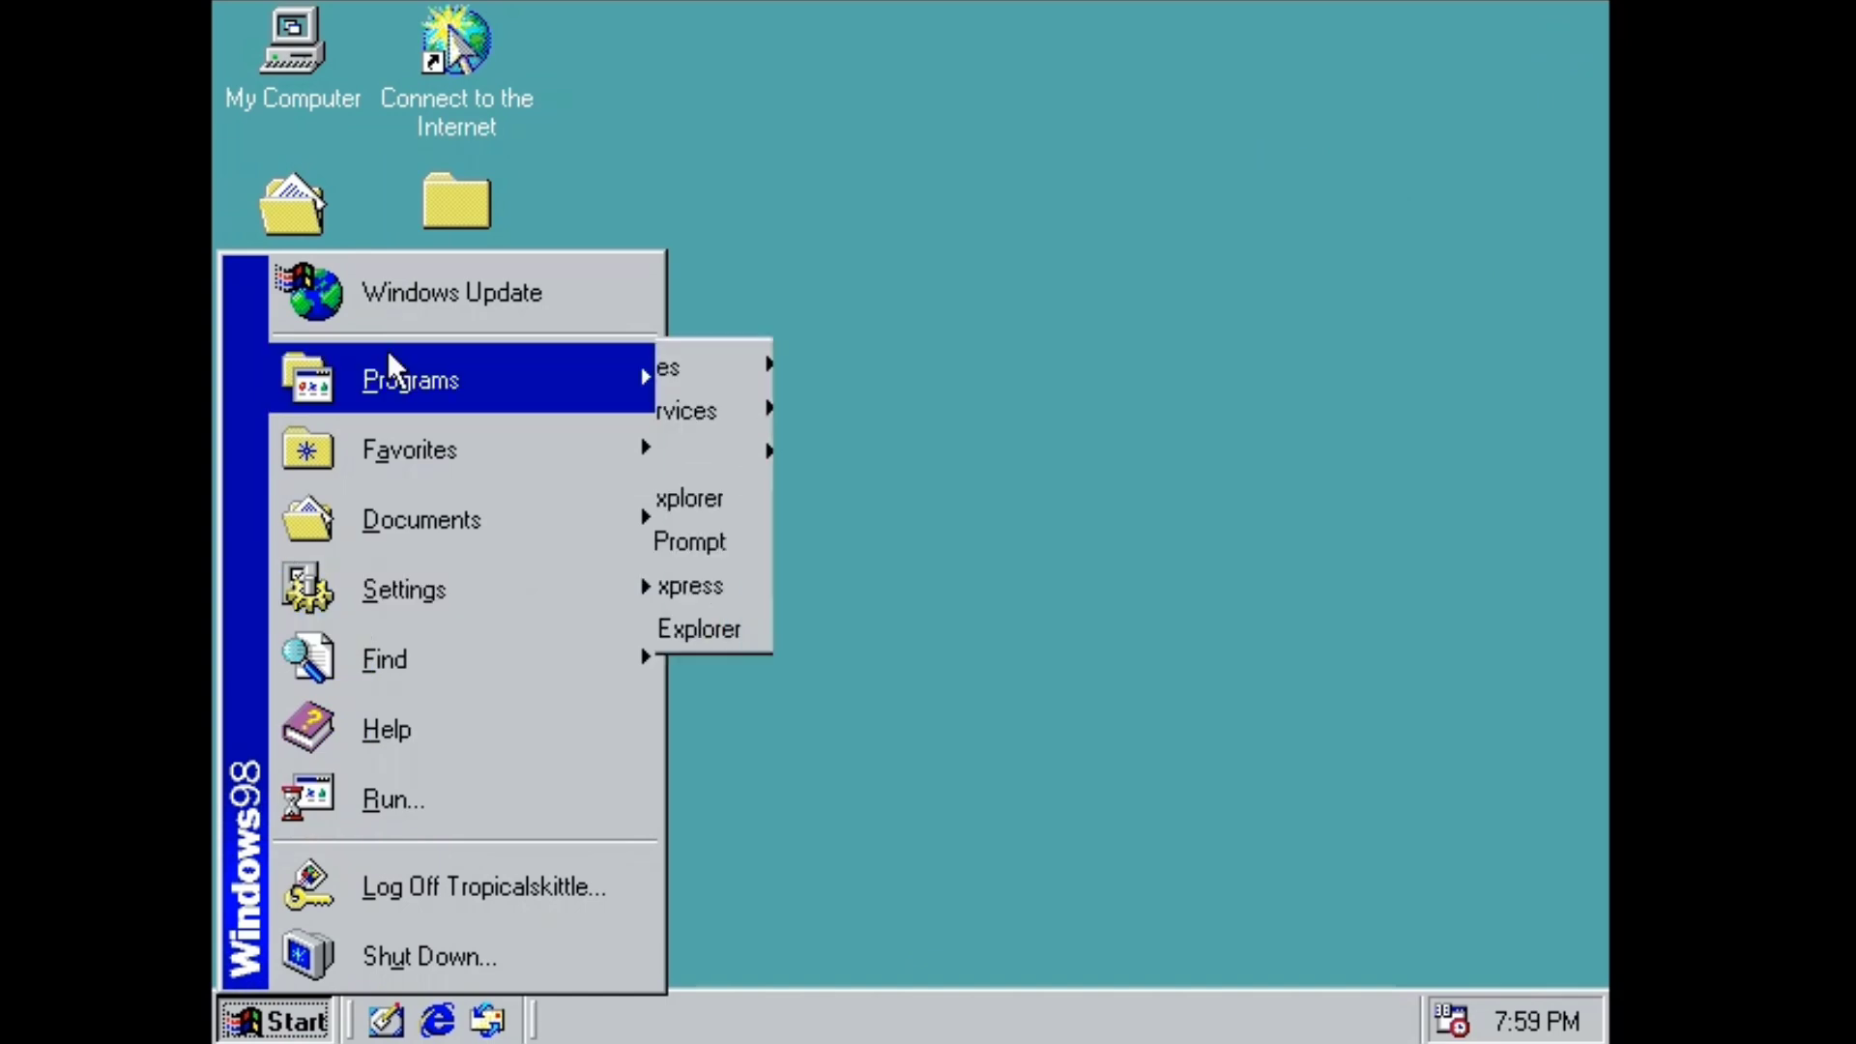
mouse_move(778, 367)
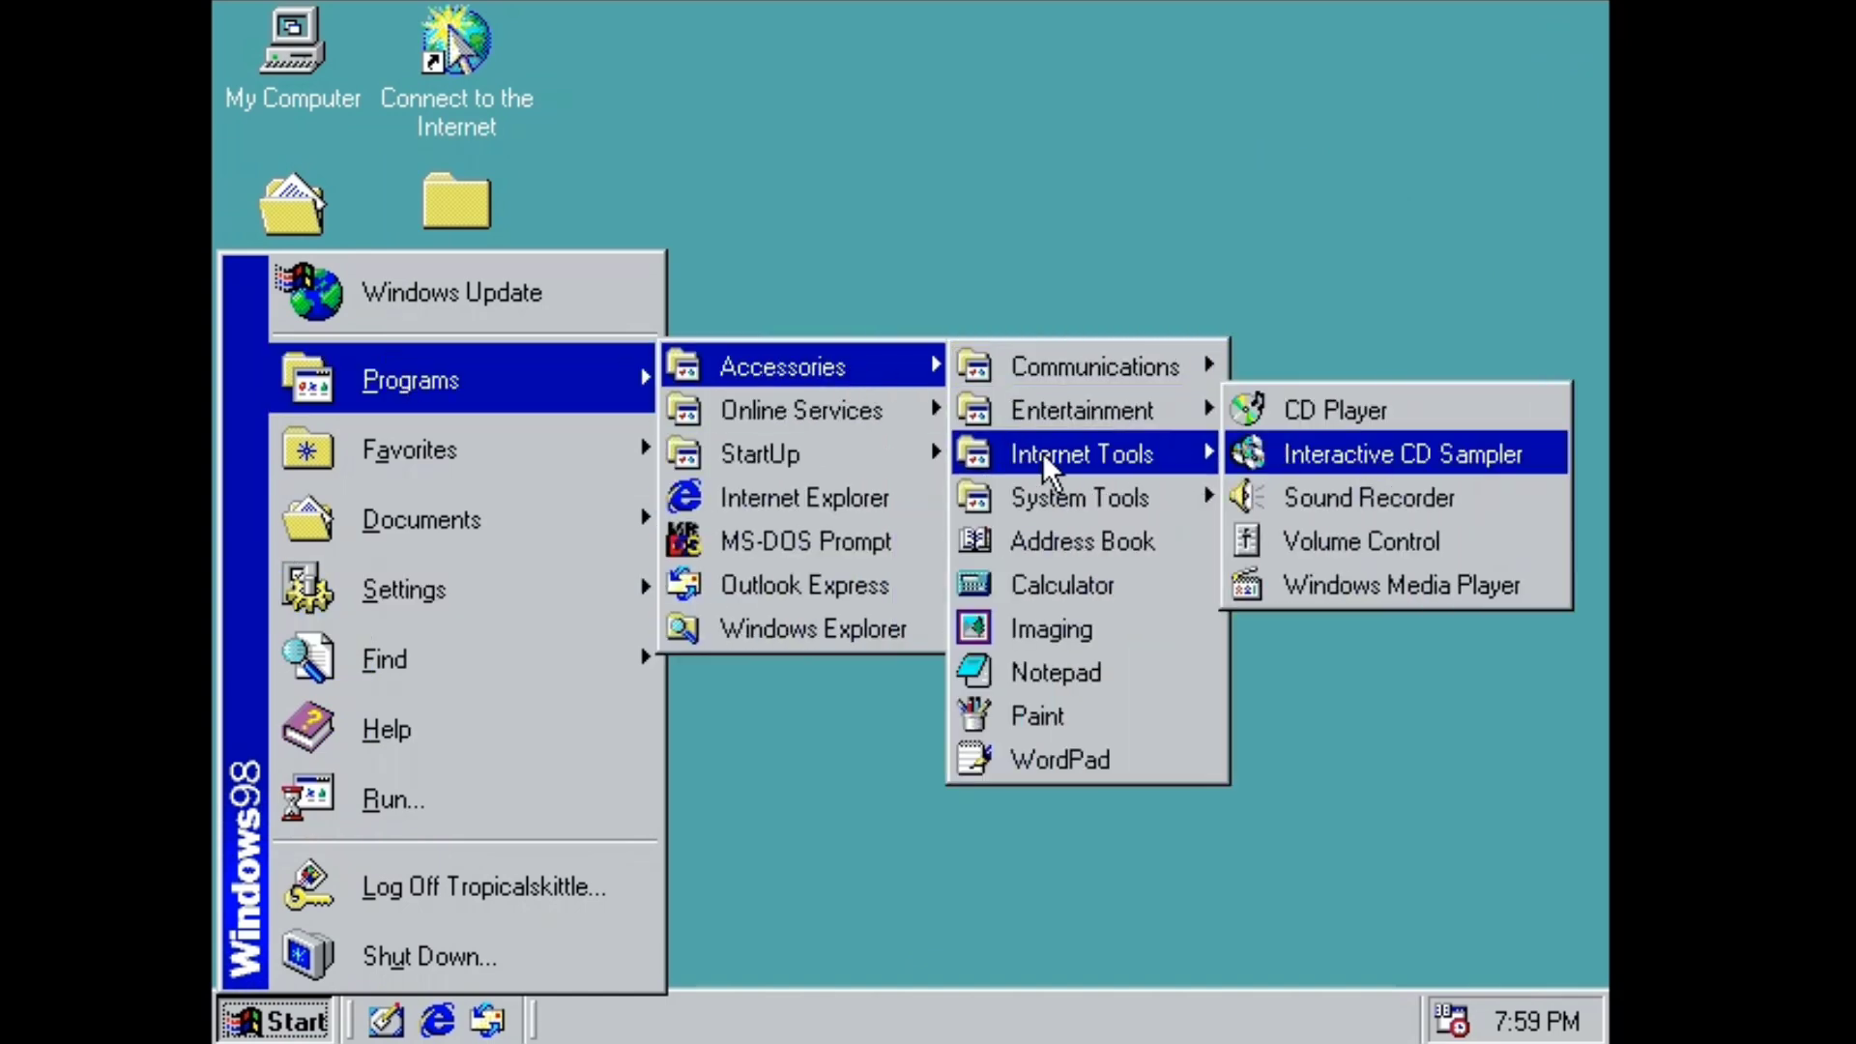
left_click(393, 800)
Run winver to view the Windows 98 version, then dismiss it.
type("wu")
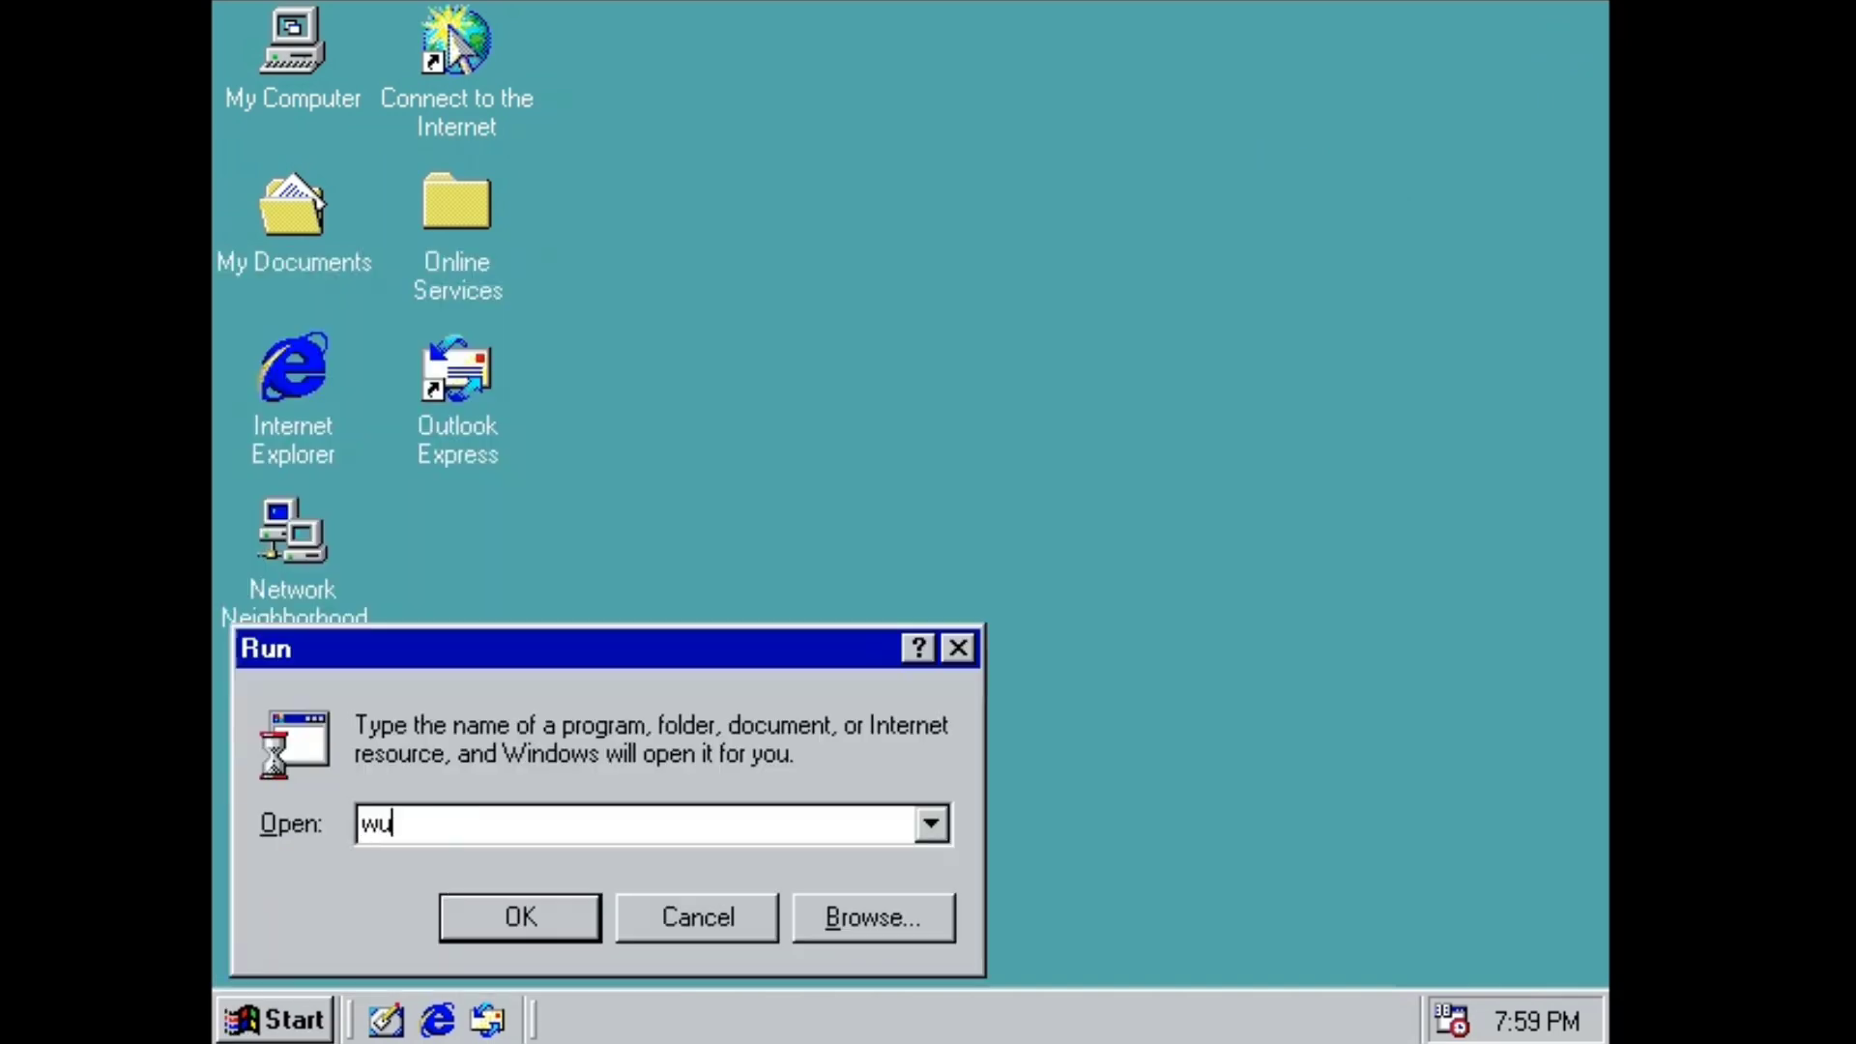
key("BackSpace")
type("inver")
key("Return")
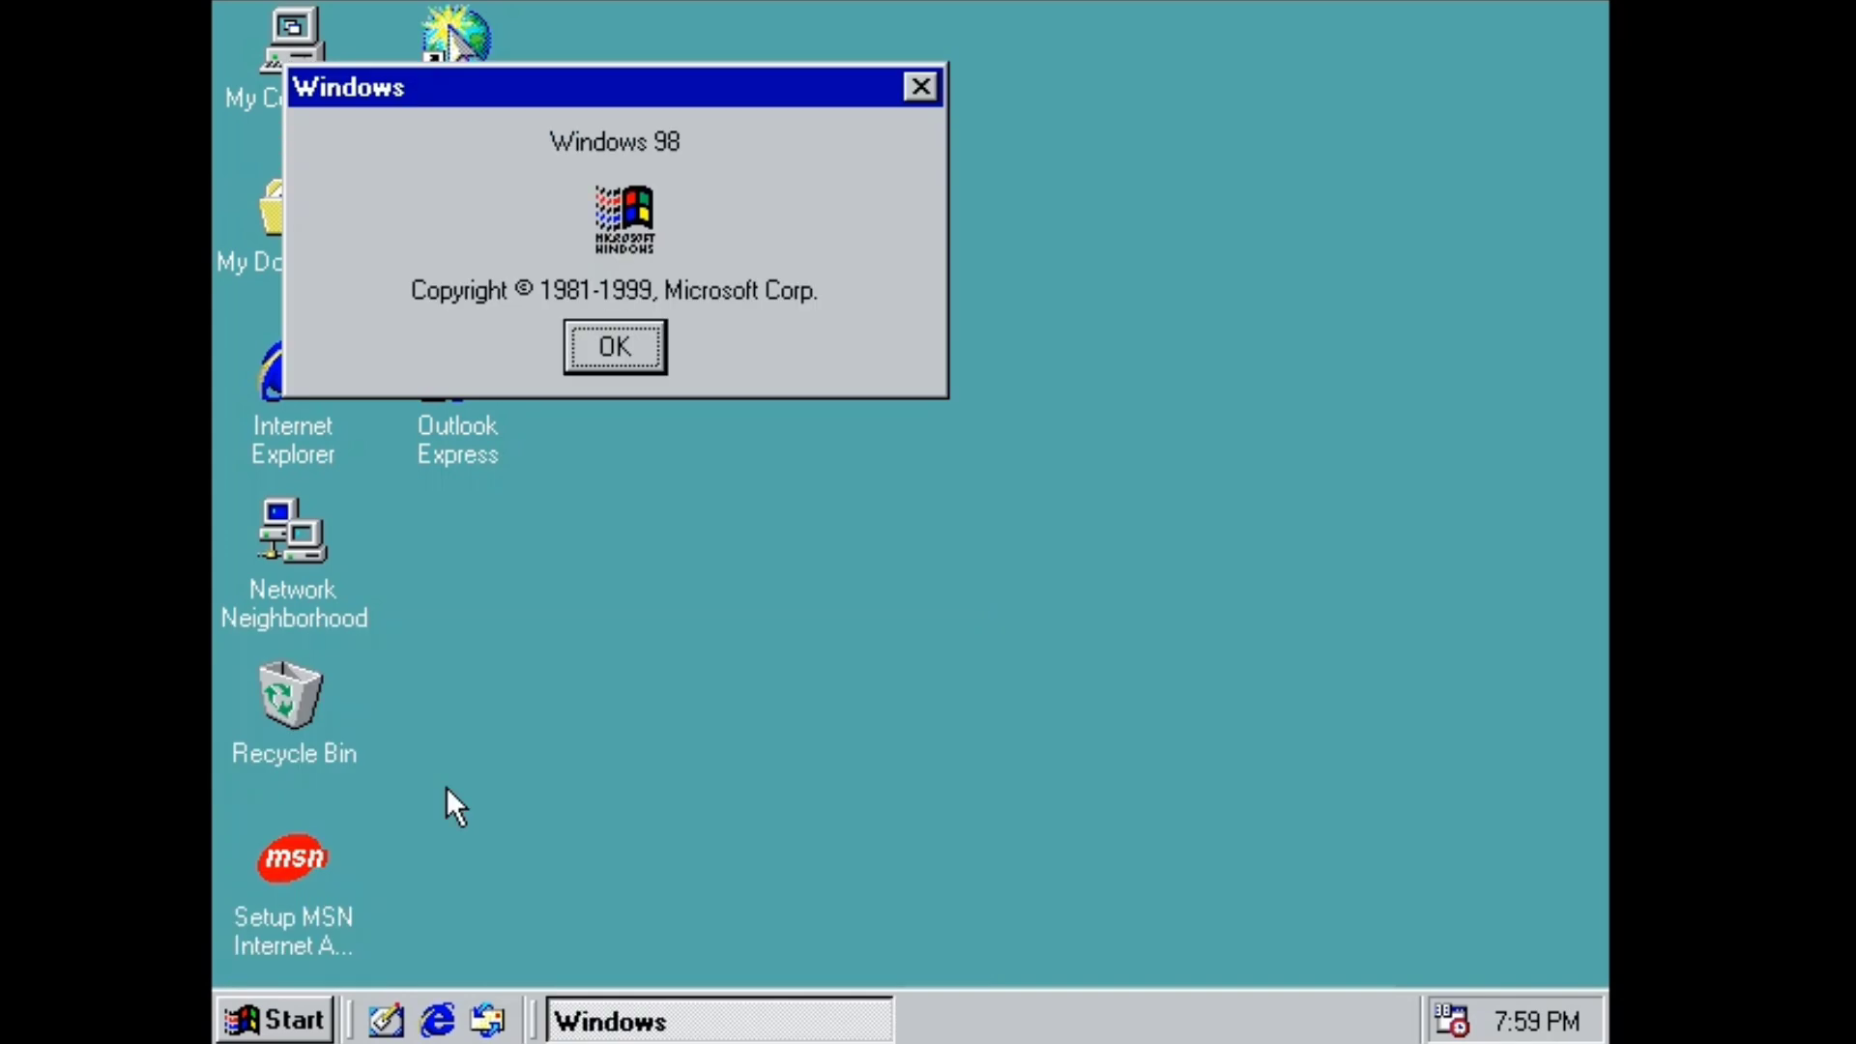
left_click_drag(662, 79, 820, 137)
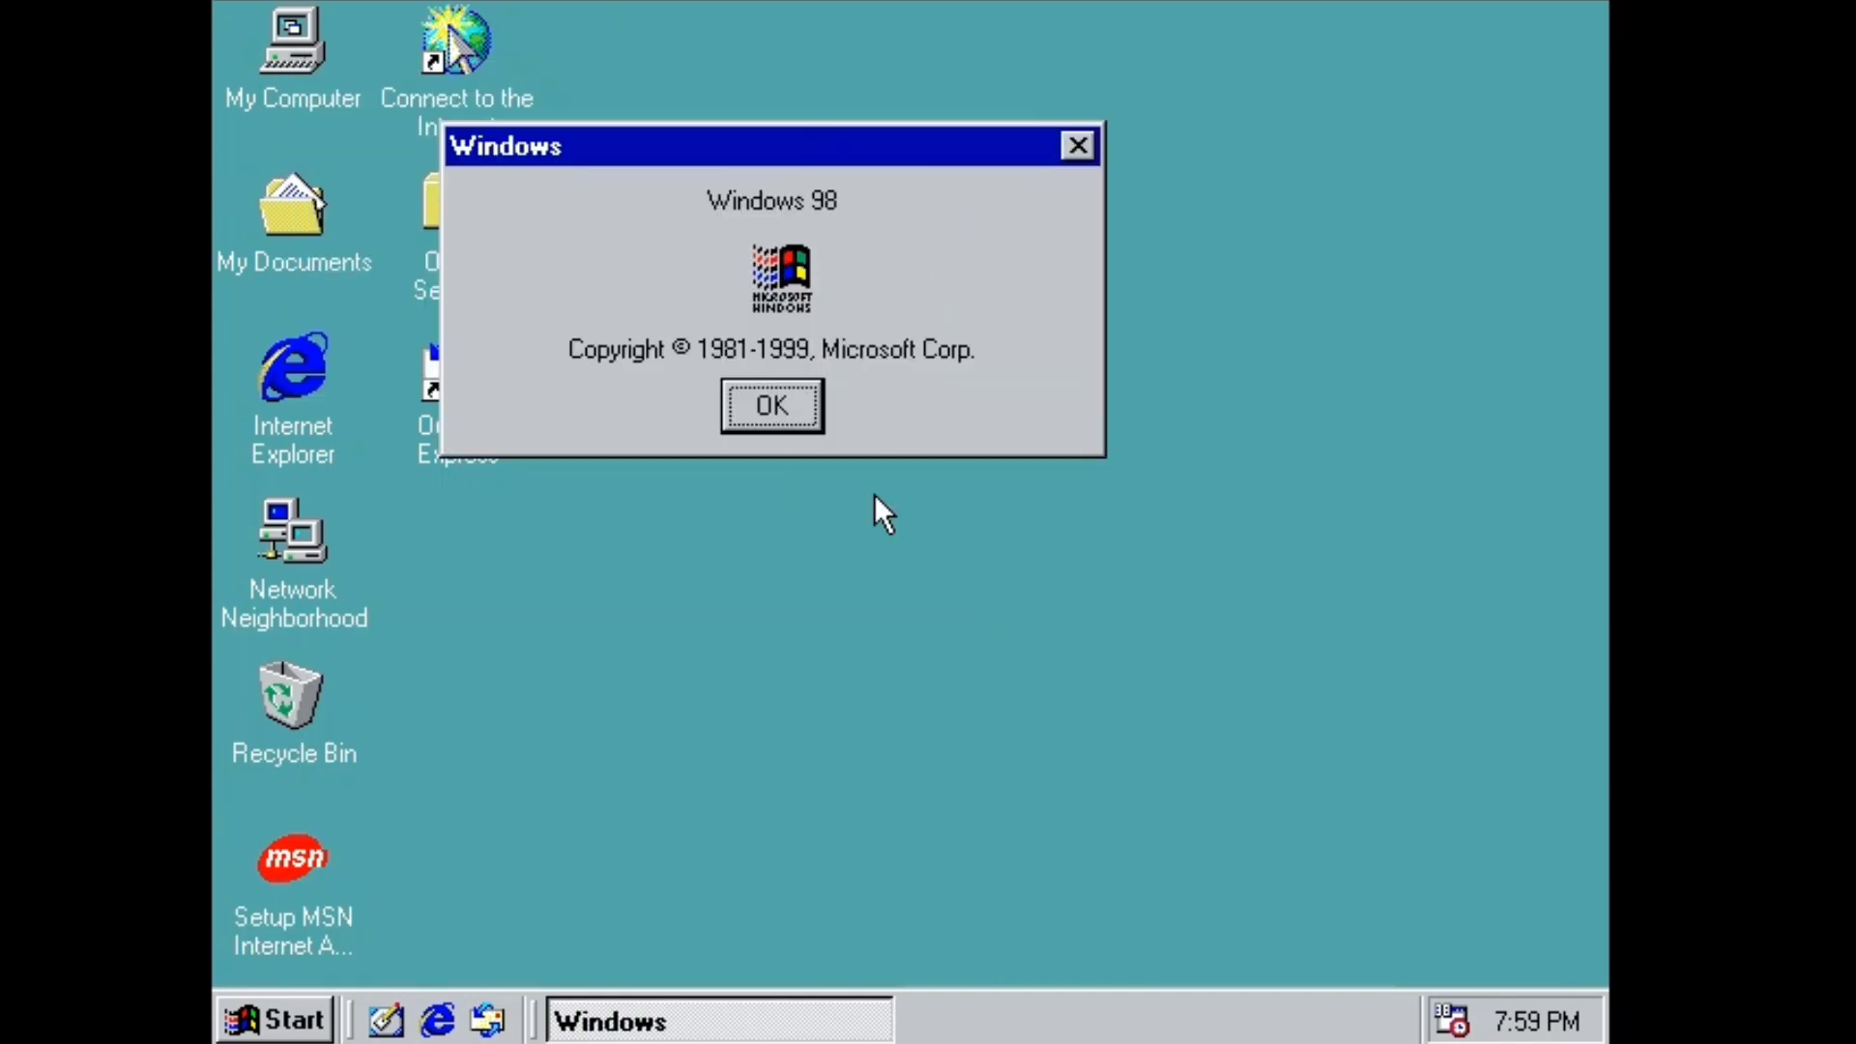
key("Return")
Cancel a reopened Run box and open Control Panel from My Computer.
left_click(274, 1018)
left_click(493, 793)
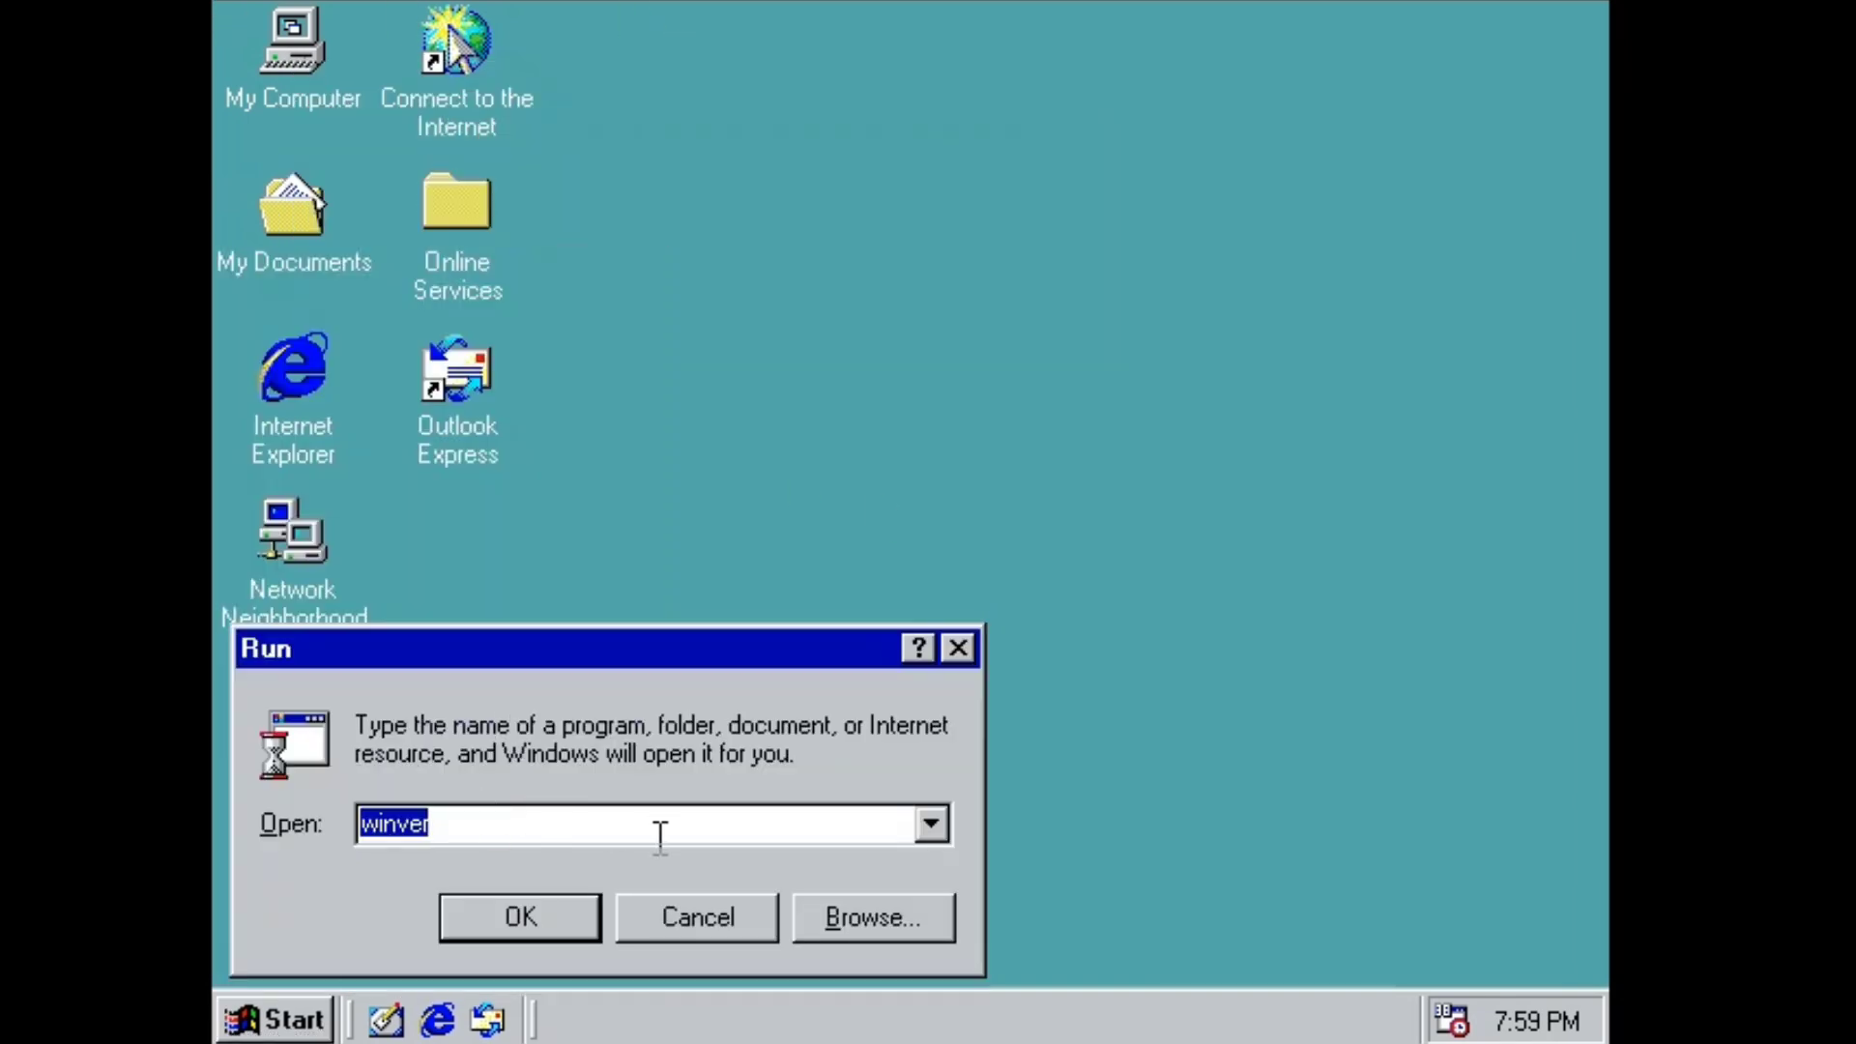
left_click(958, 648)
left_click(271, 1019)
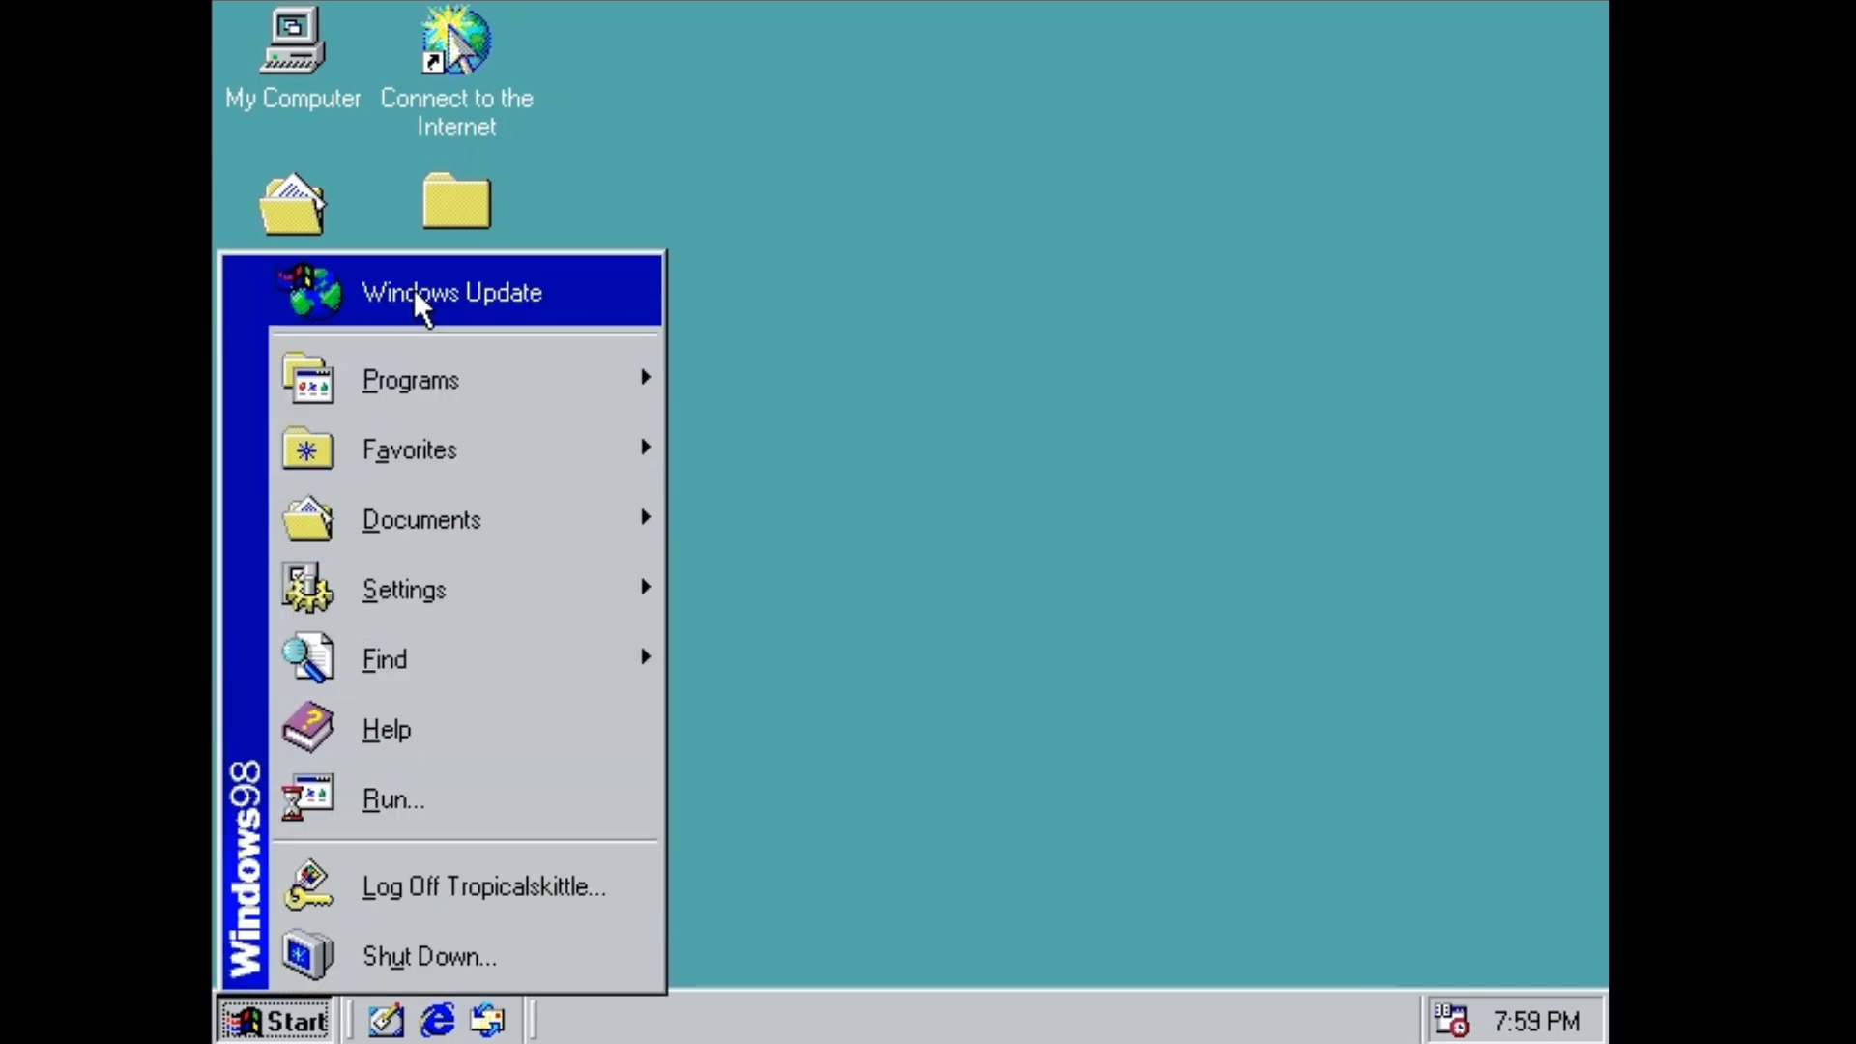
mouse_move(375, 404)
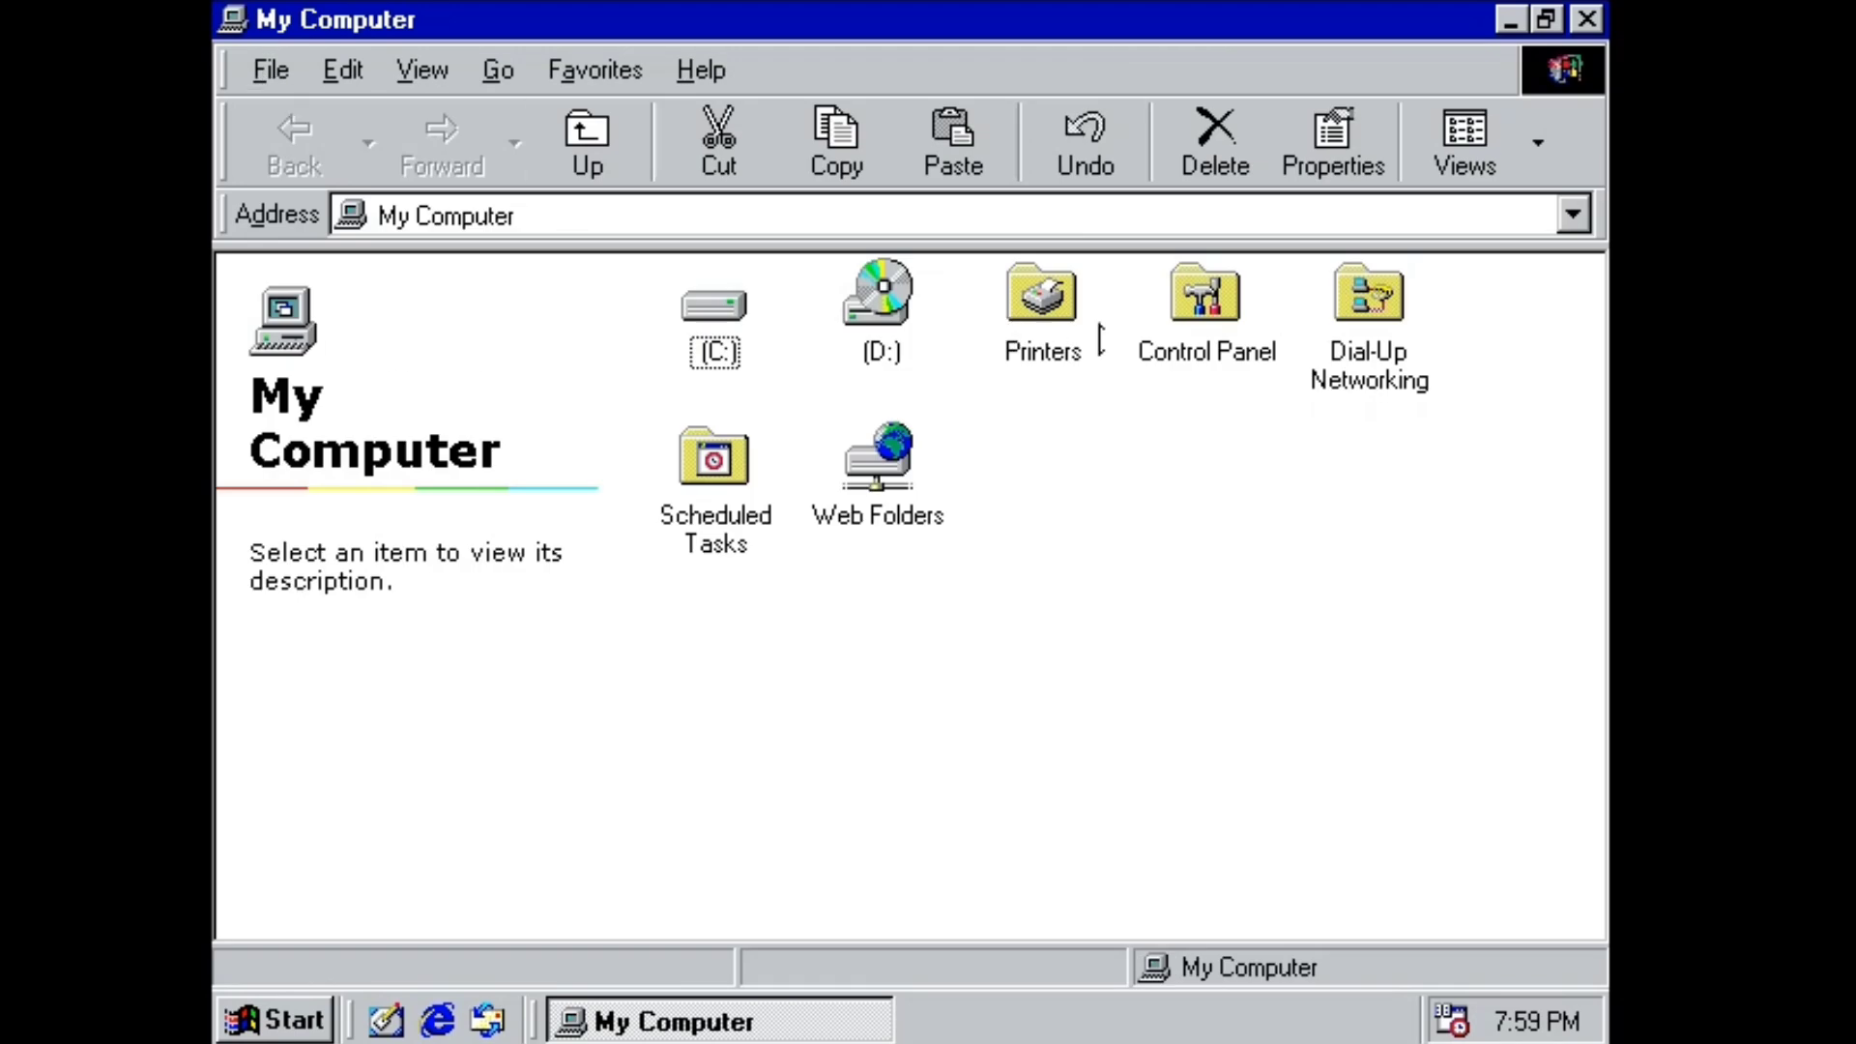
double_click(1201, 299)
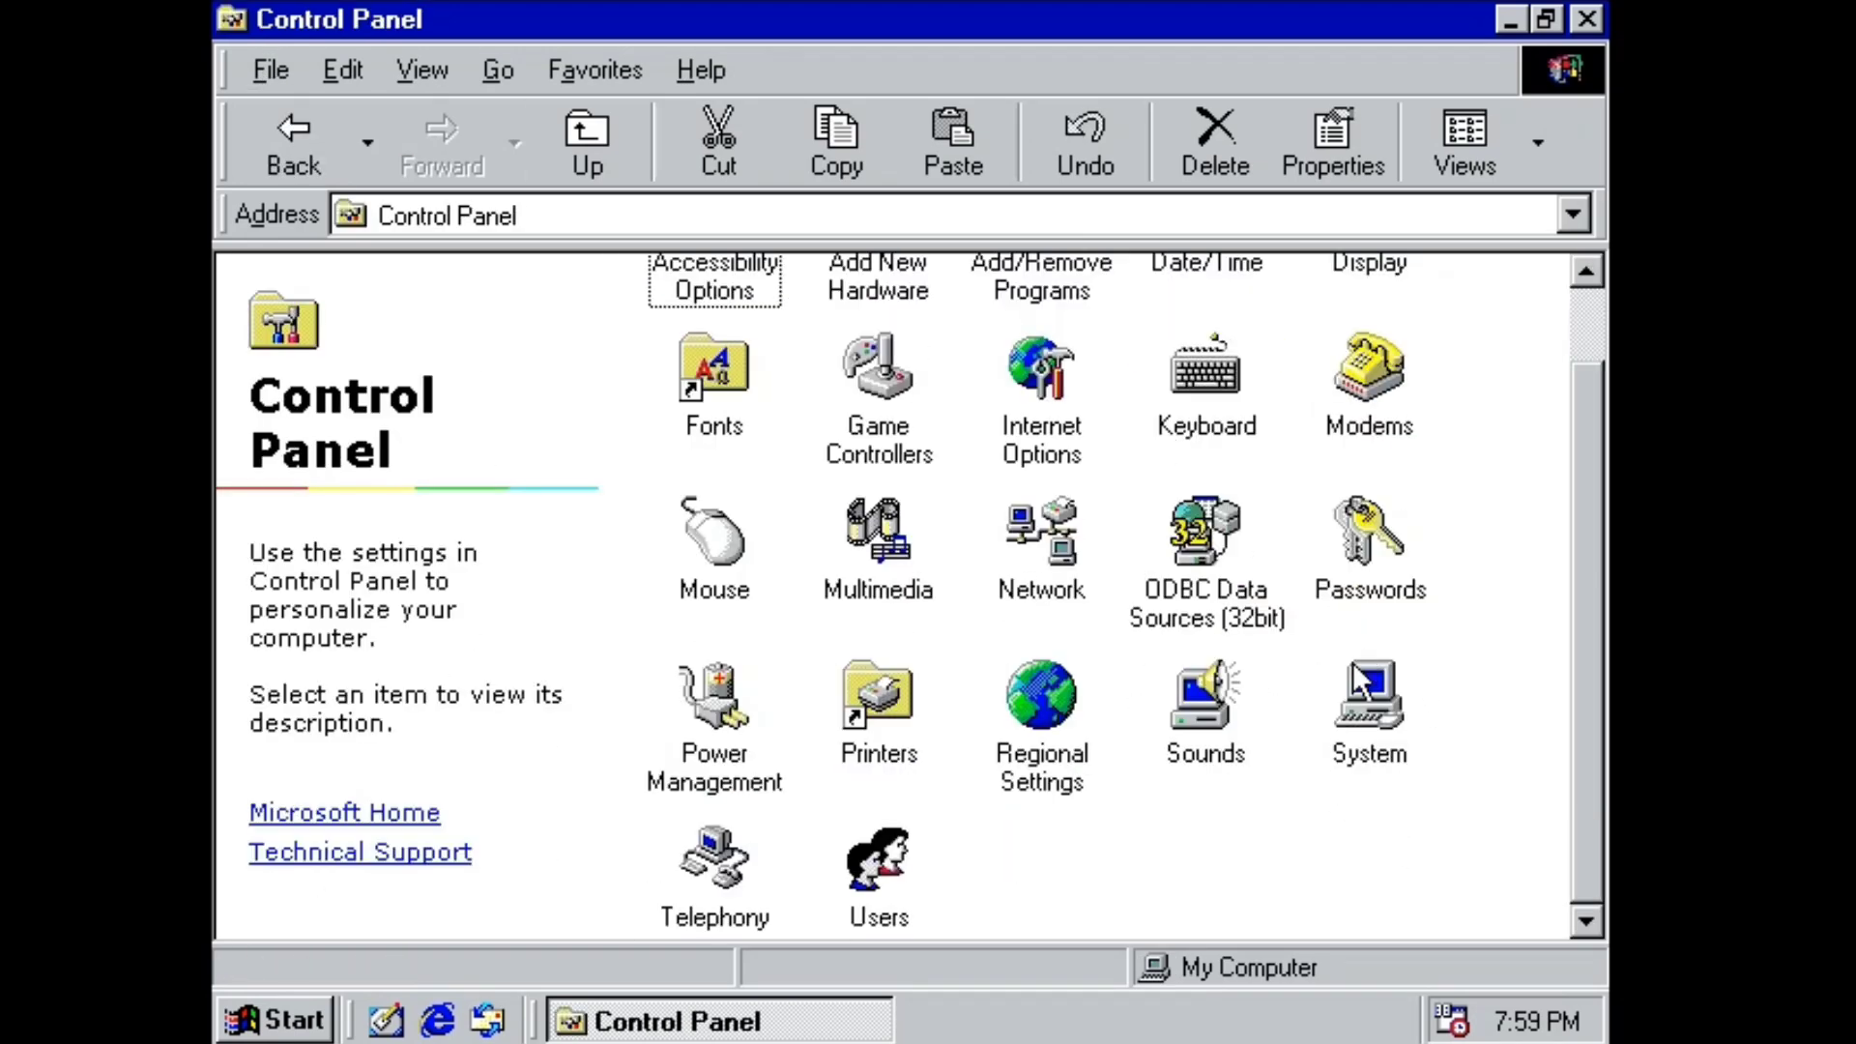
Check System Properties (Second Edition 4.10.2222 A, 256.0MB RAM) with Control Panel minimized.
double_click(1363, 687)
left_click(1511, 20)
left_click_drag(361, 24, 652, 24)
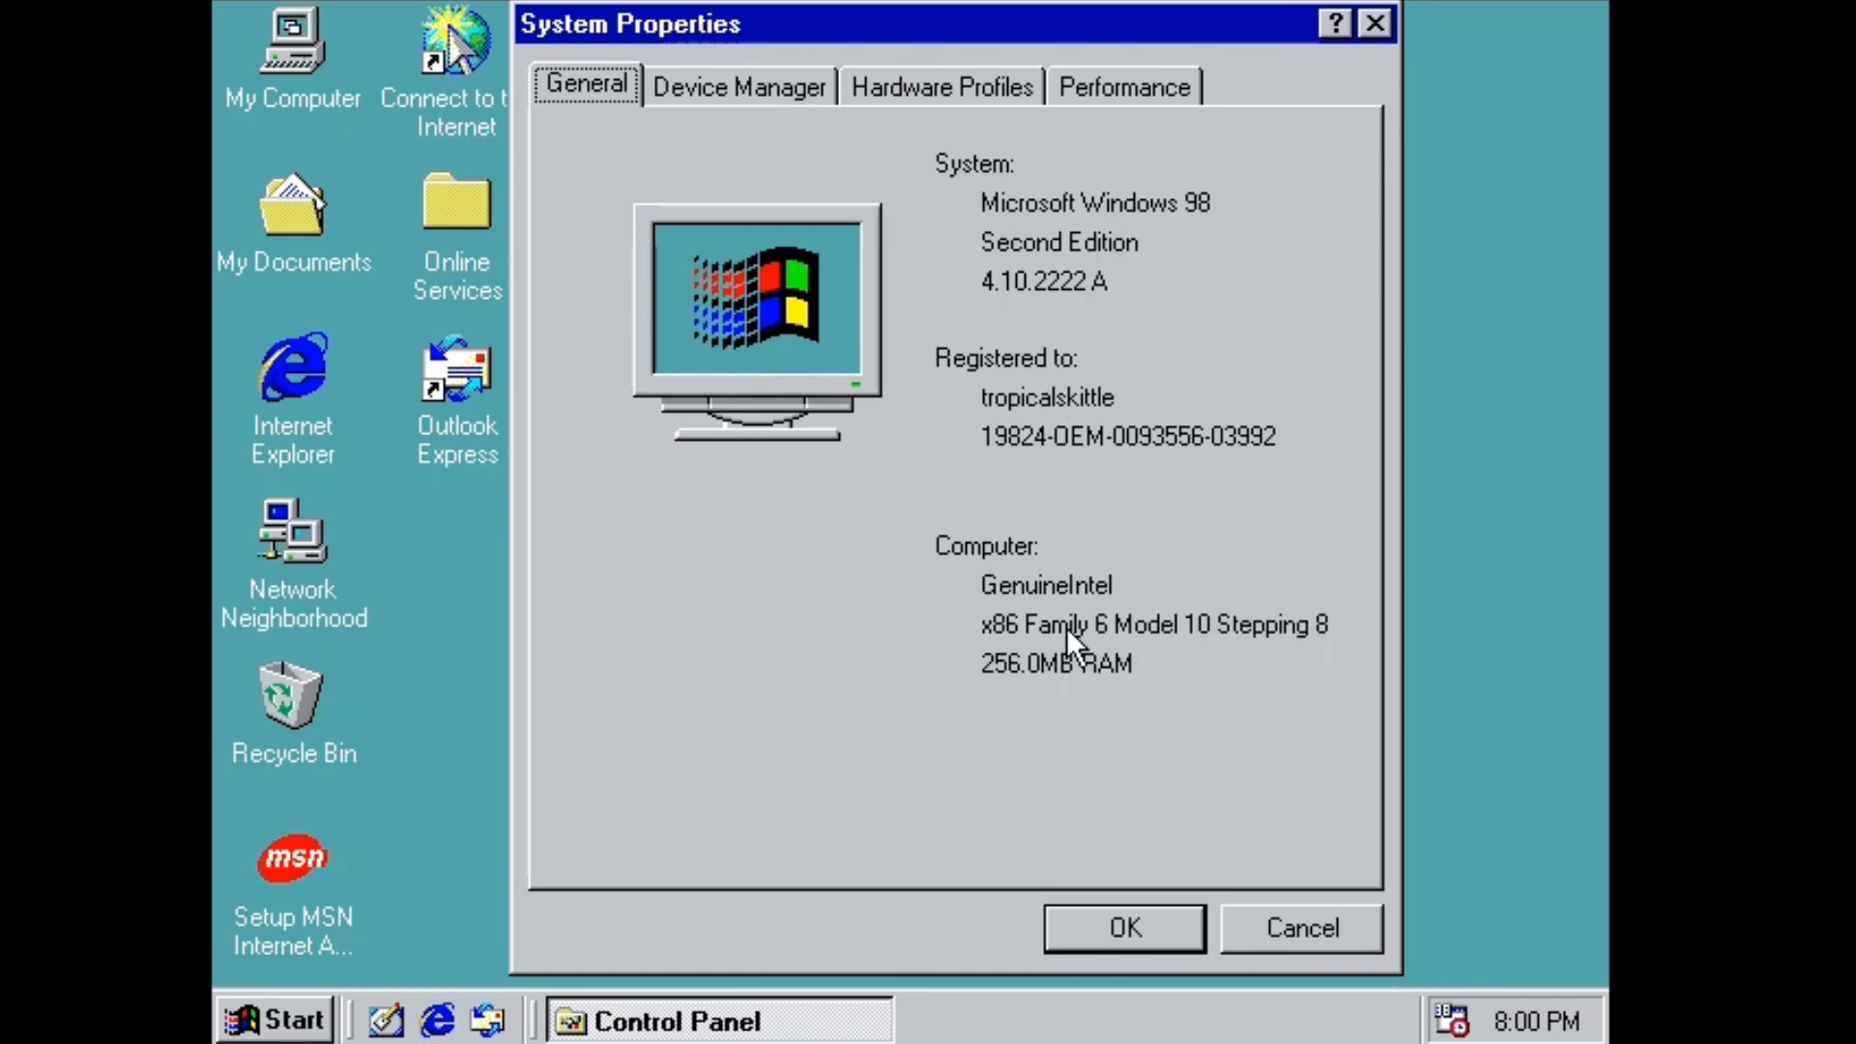
left_click(1124, 930)
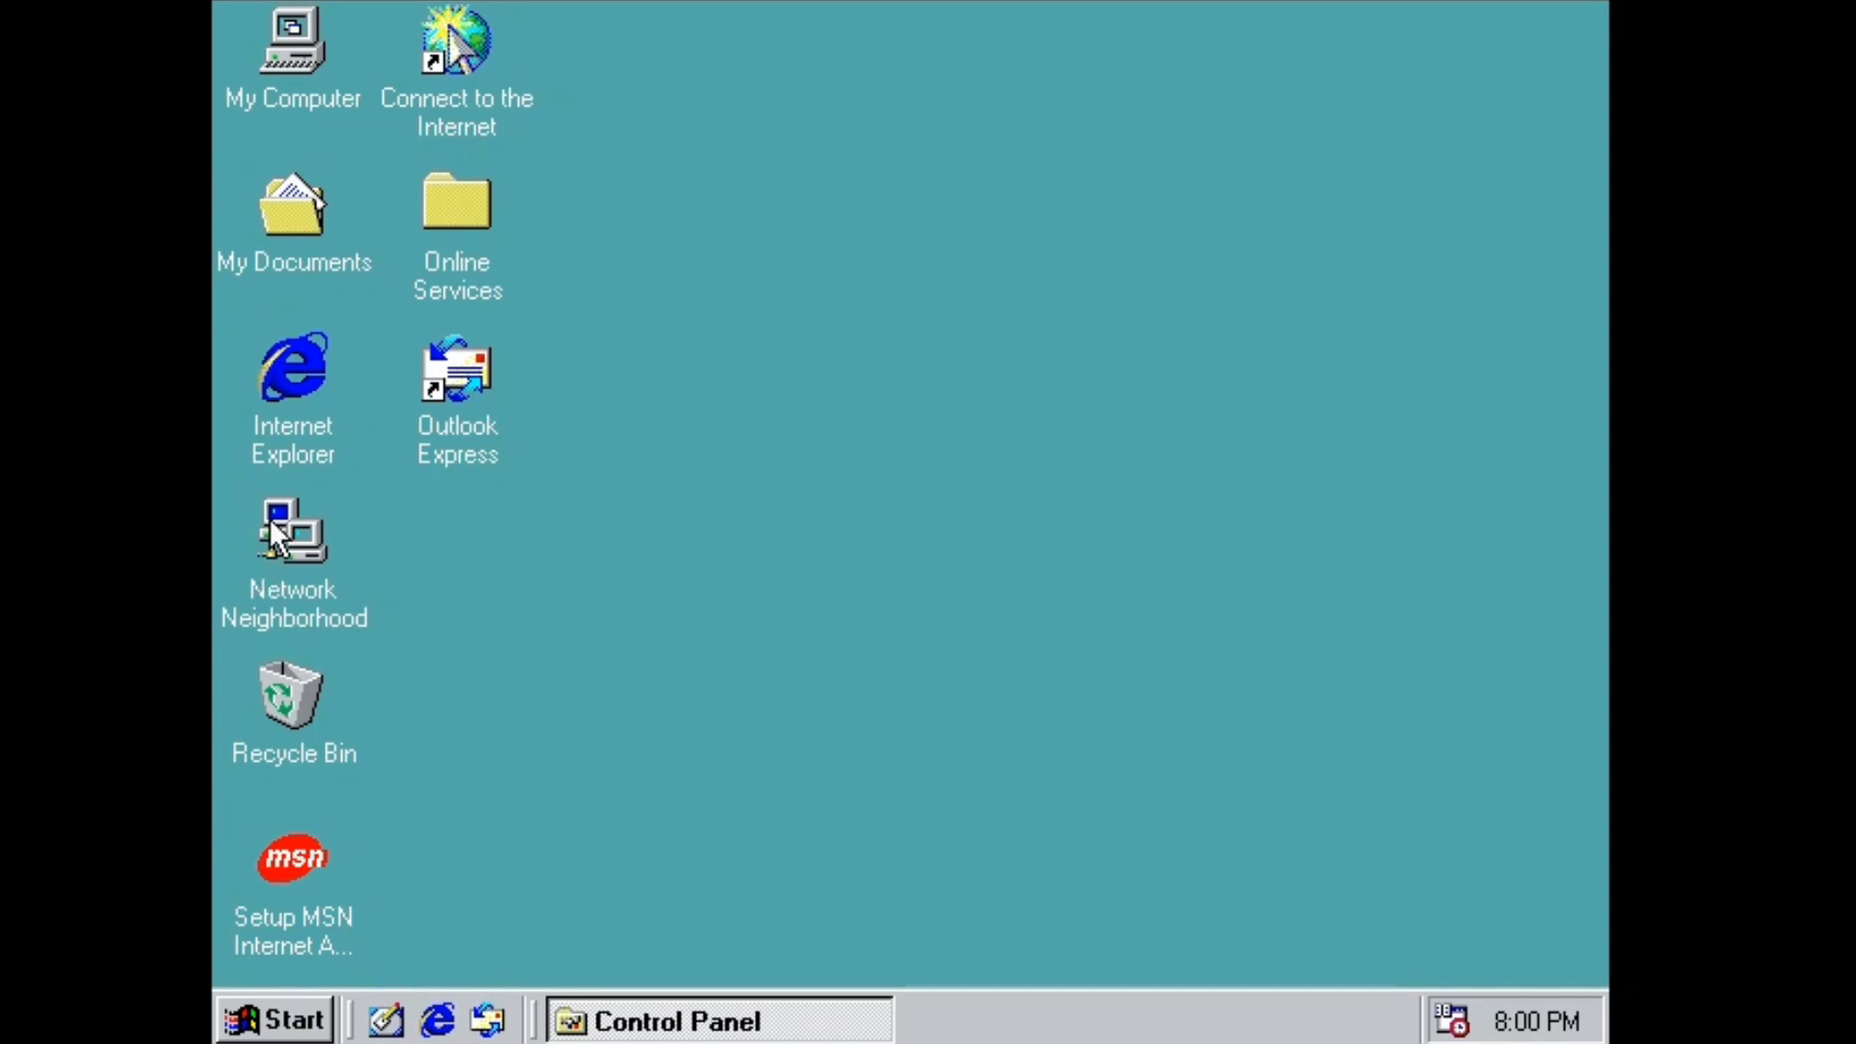
Check the Recycle Bin, then apply the 1stboot wallpaper from desktop Properties.
double_click(290, 696)
left_click(1140, 74)
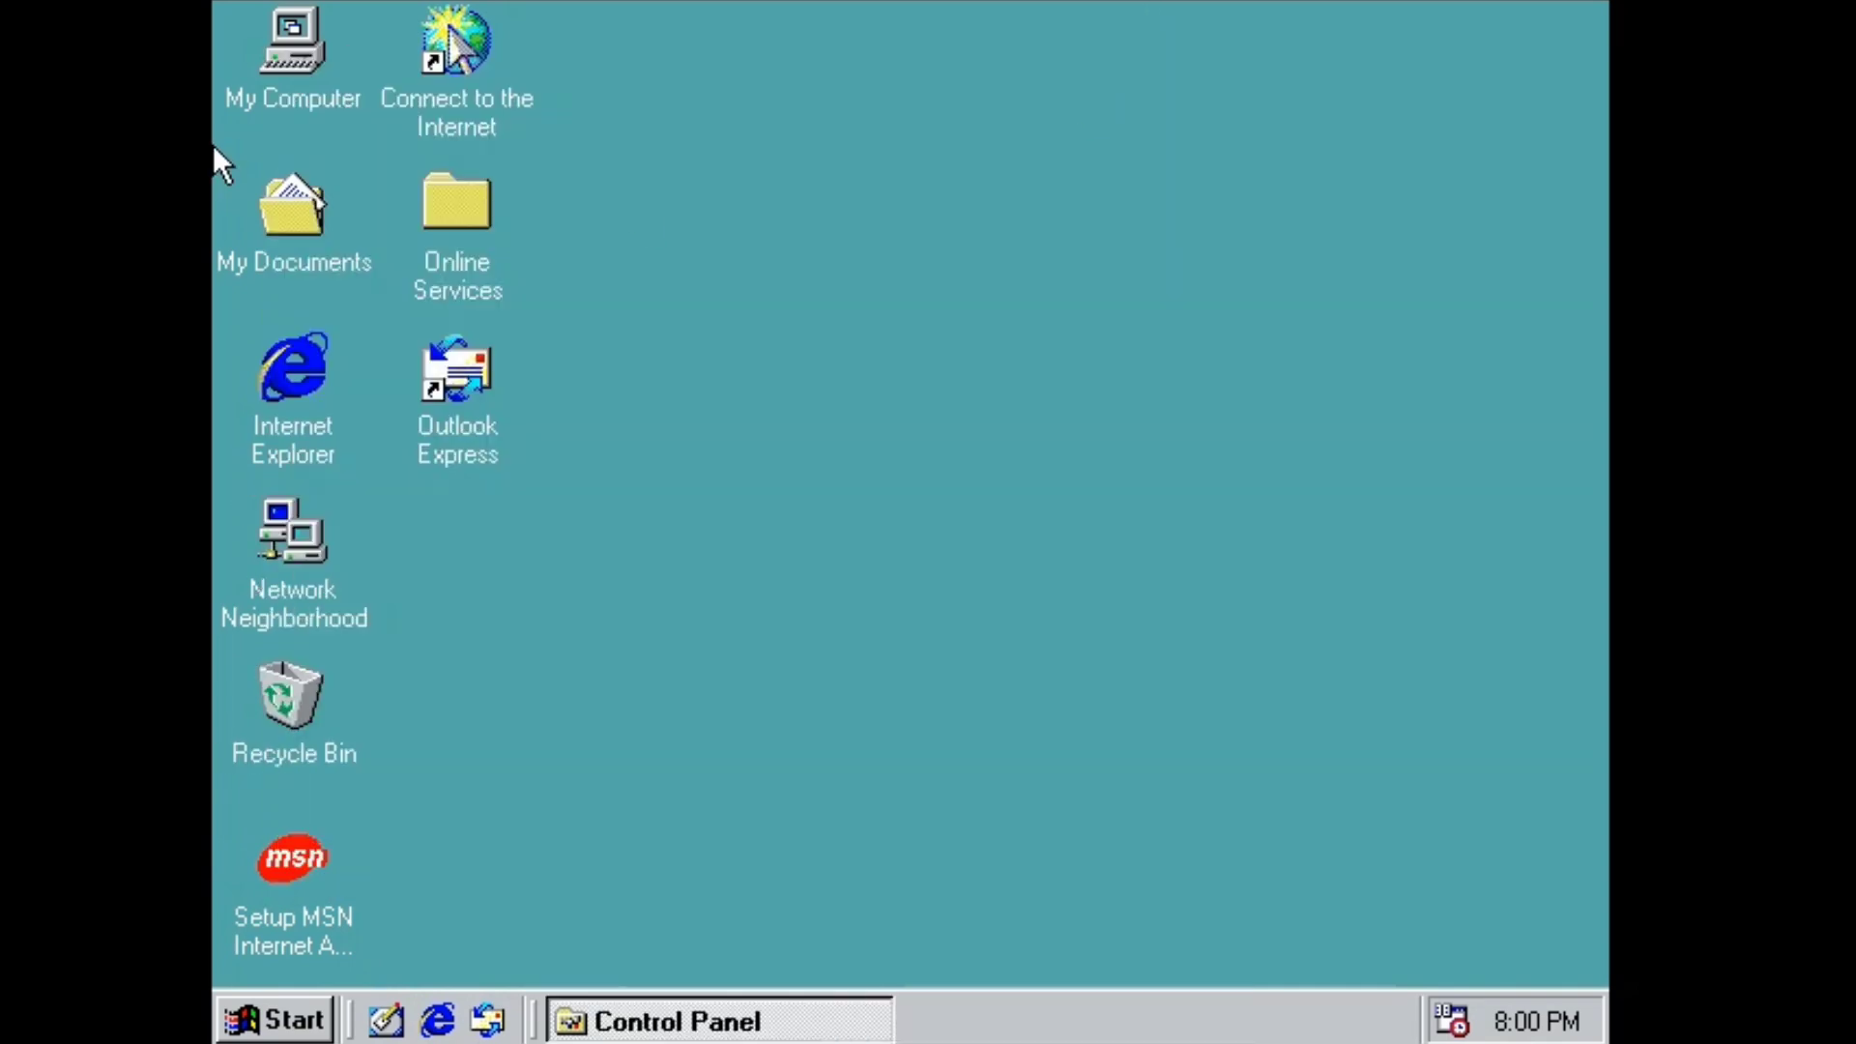
right_click(961, 234)
left_click(1059, 601)
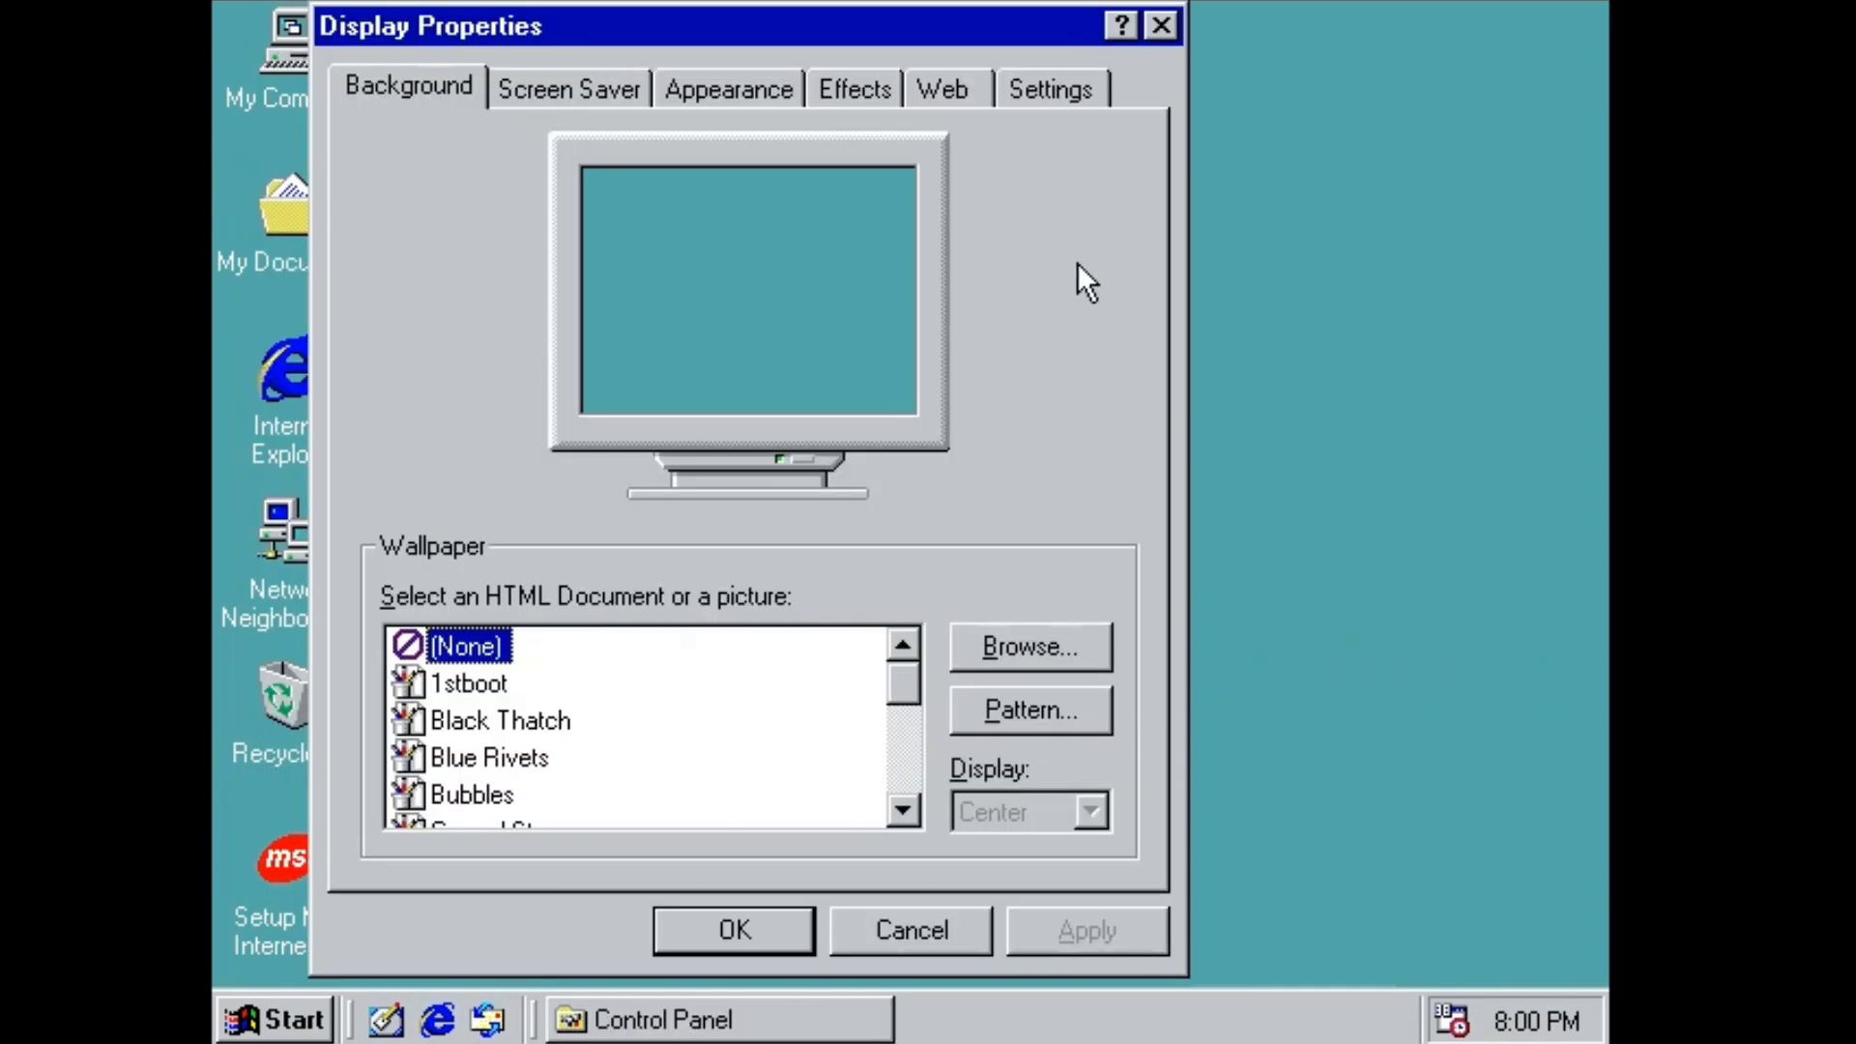
key("Down")
left_click(1086, 942)
Preview having no wallpaper, then close the Display settings.
left_click_drag(477, 20, 1429, 359)
left_click_drag(1416, 355, 712, 2)
left_click(744, 620)
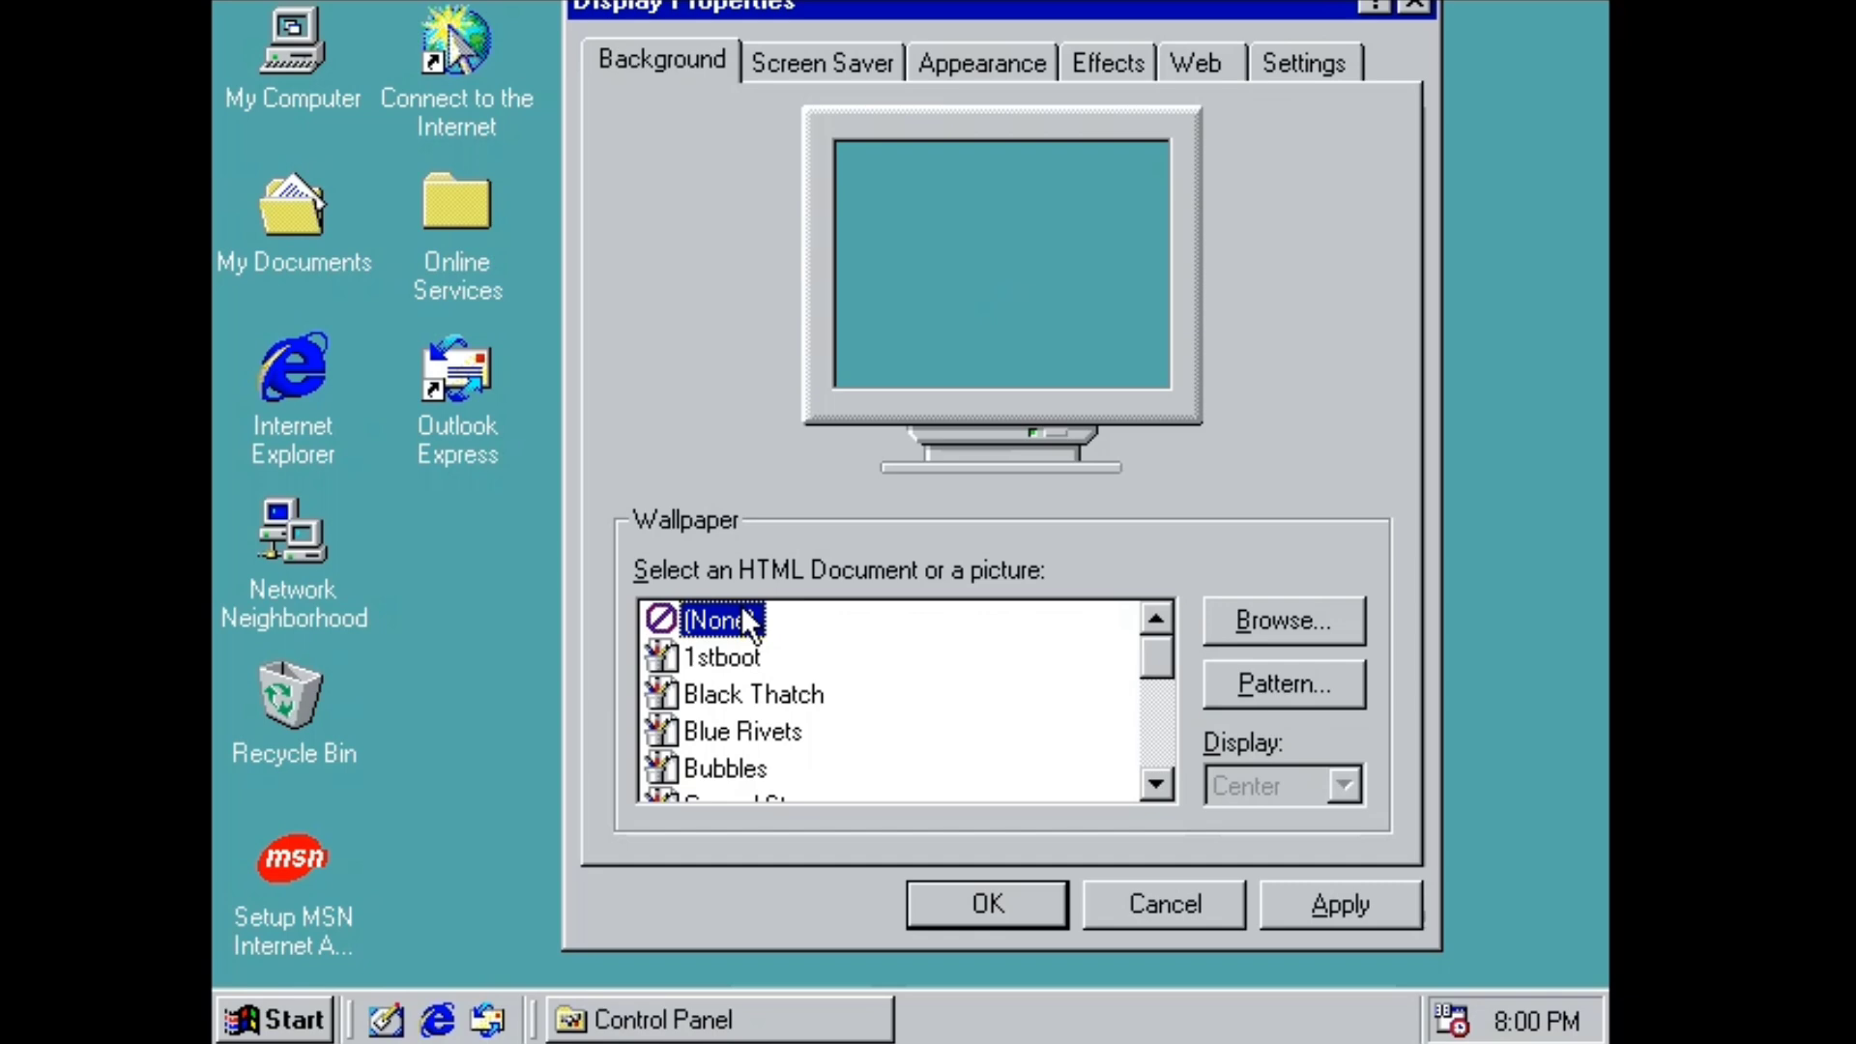
left_click(1414, 6)
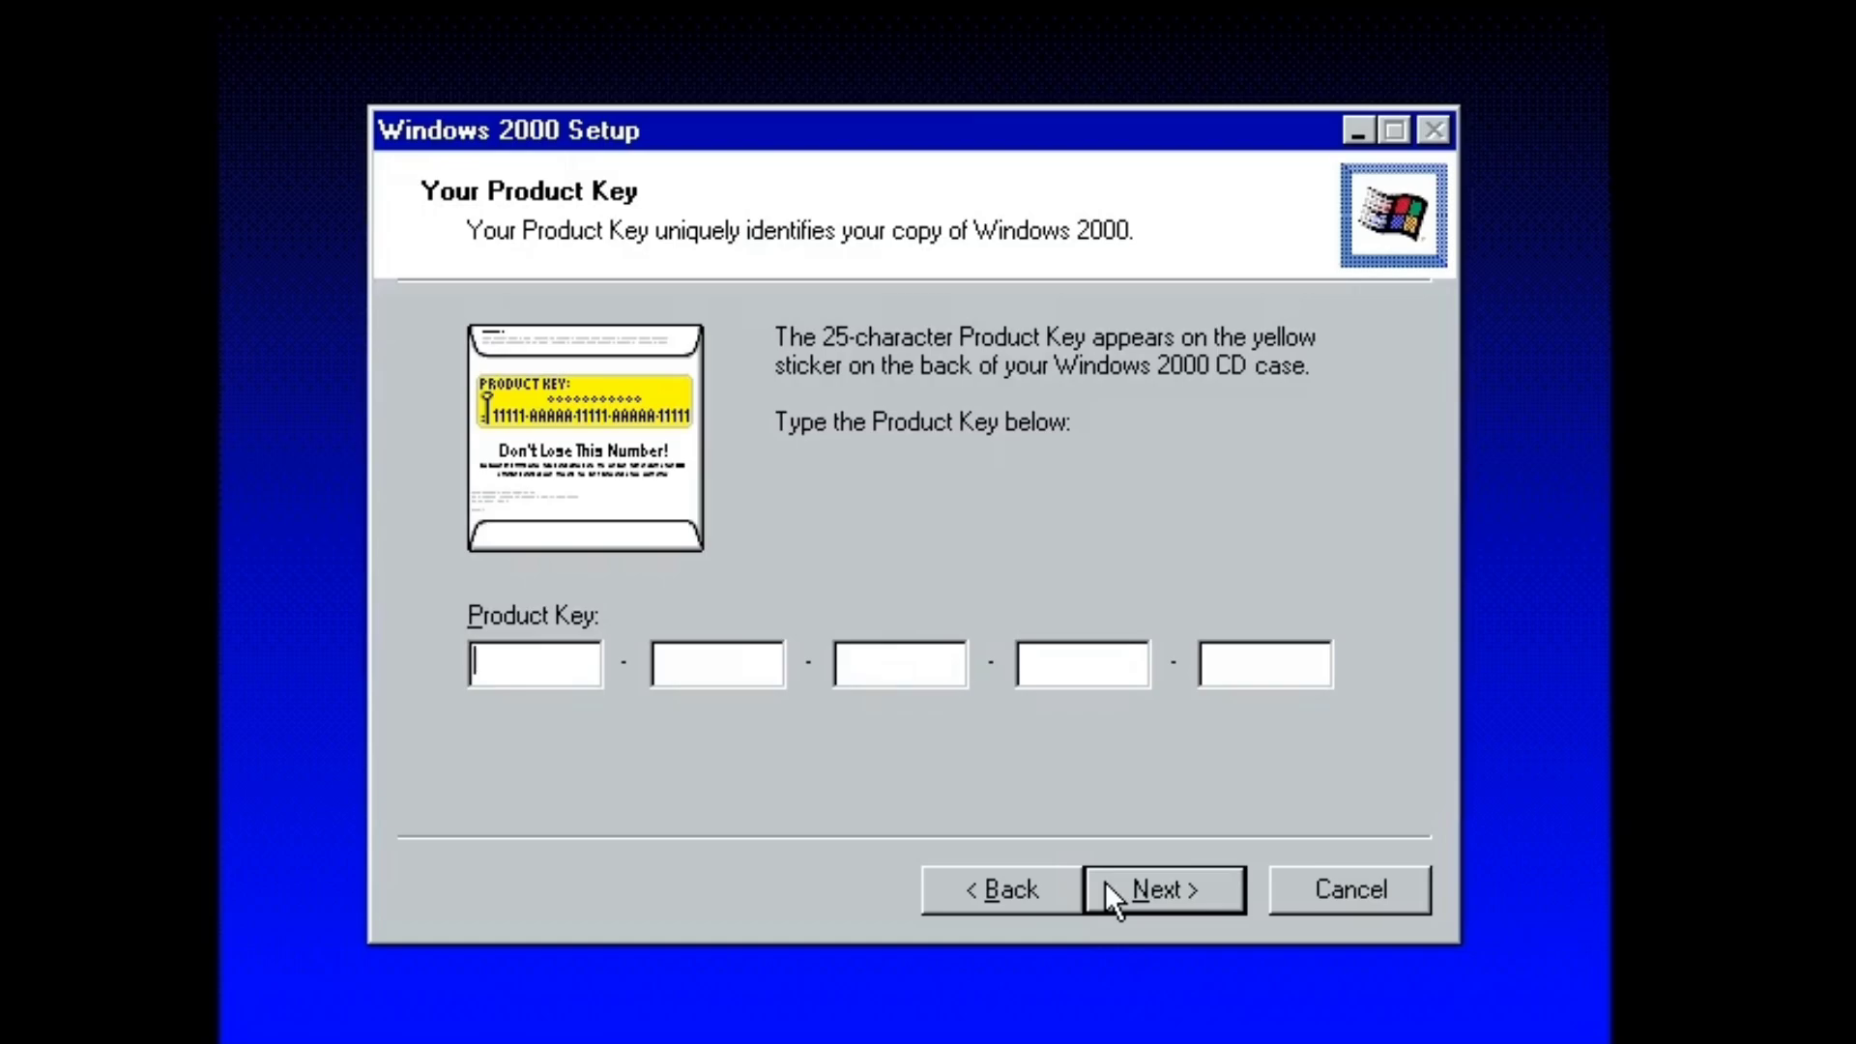
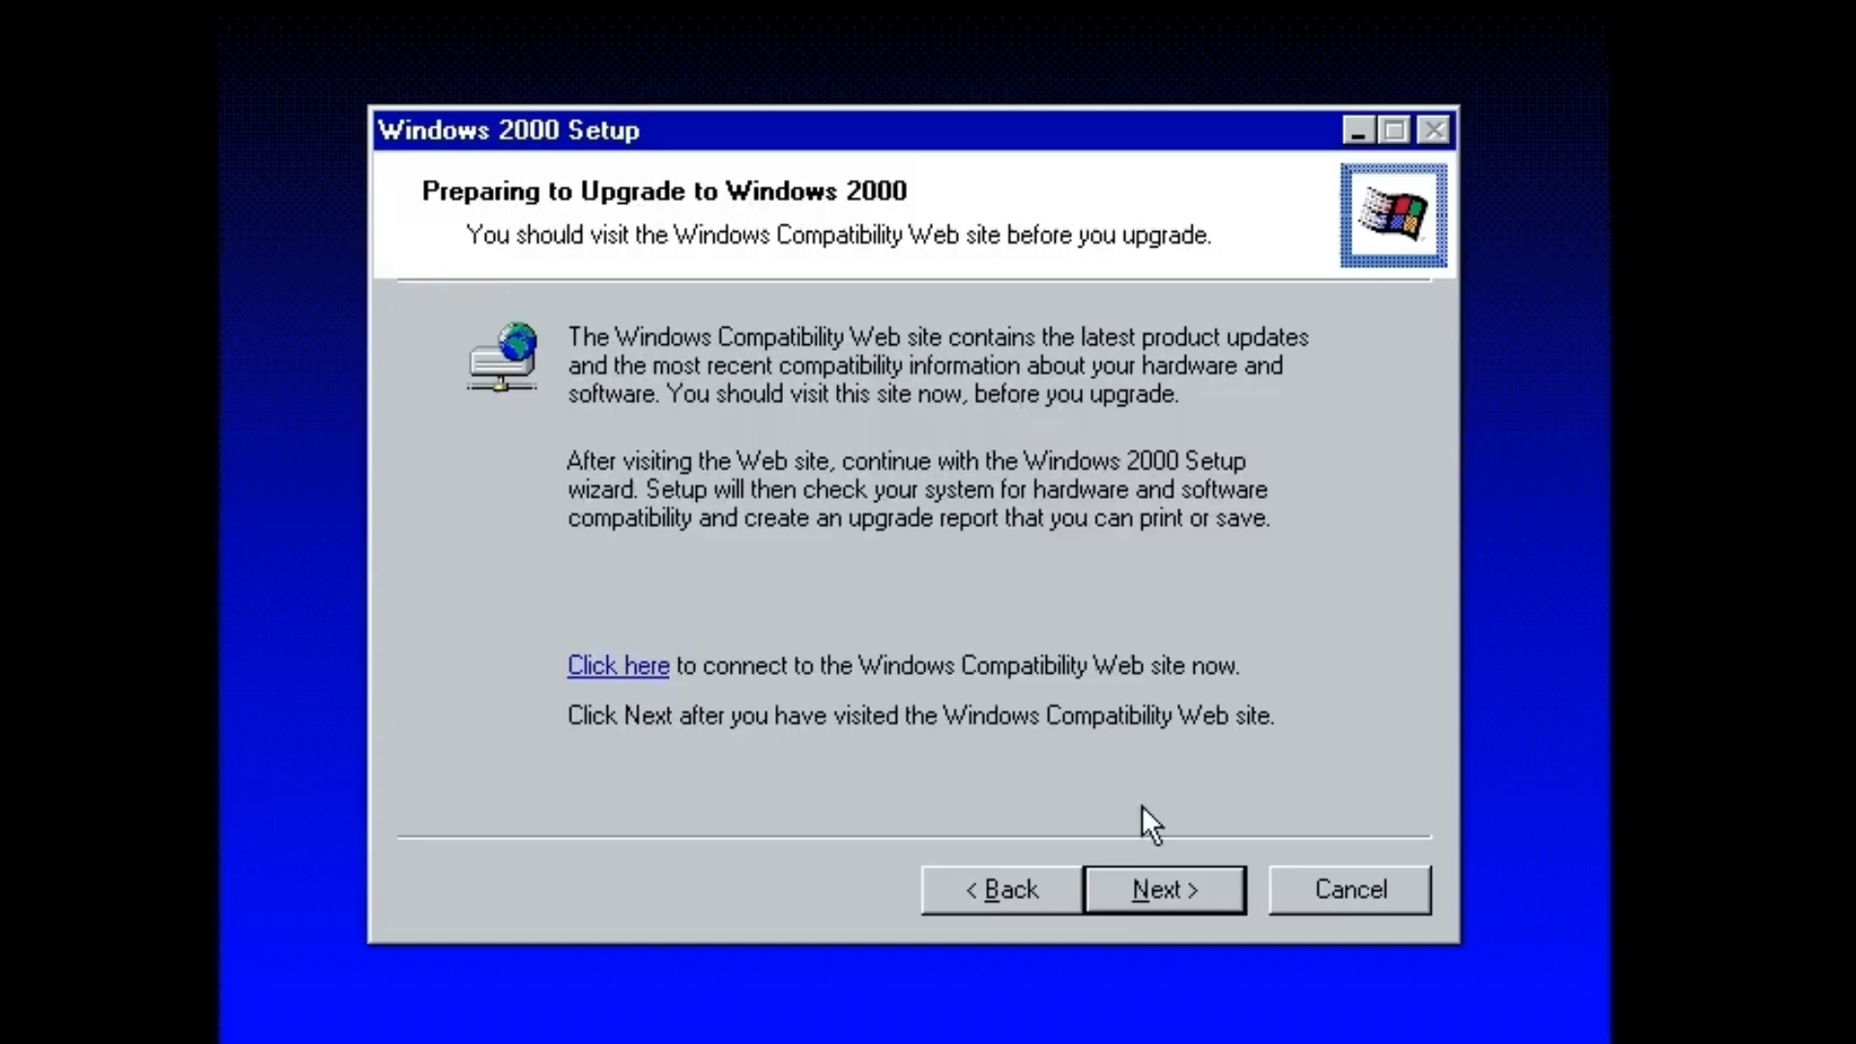
Enter the Windows 2000 product key and continue past the compatibility page.
left_click(1164, 886)
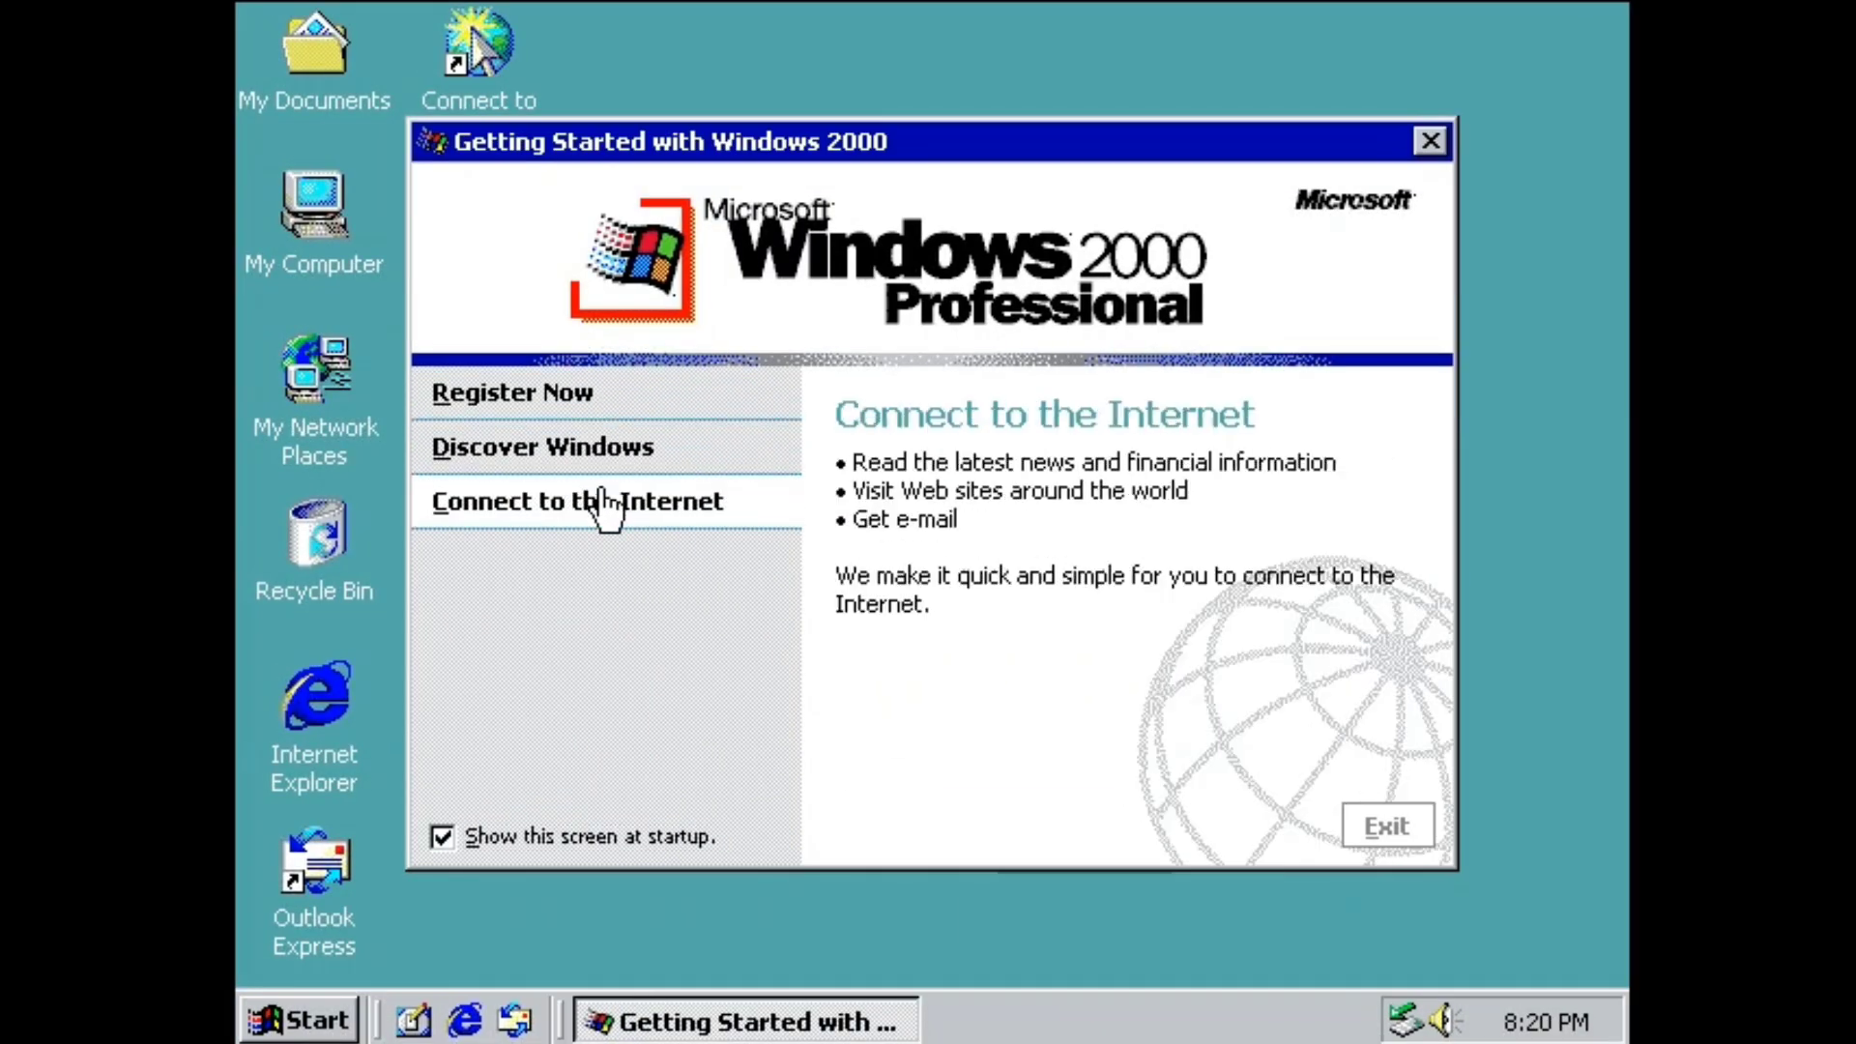
Close Getting Started, check My Documents, and abandon the Internet Connection Wizard.
left_click(1429, 141)
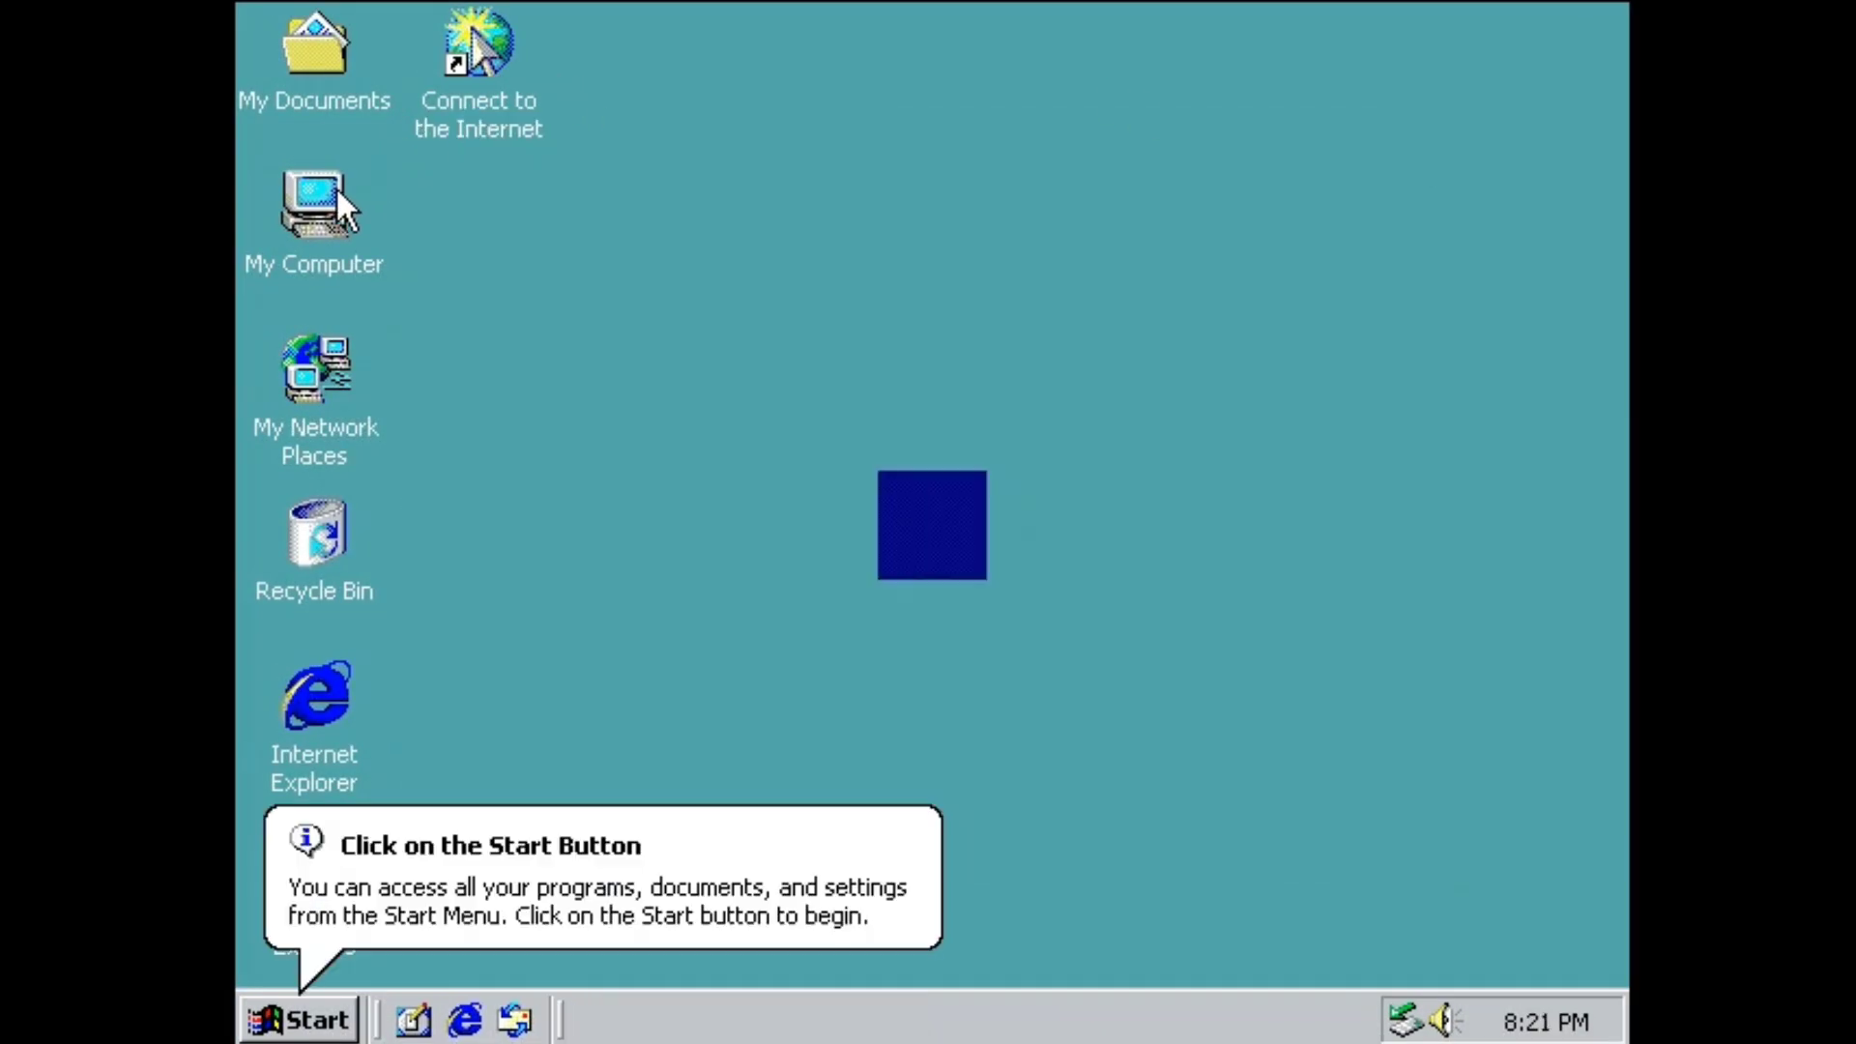
double_click(280, 38)
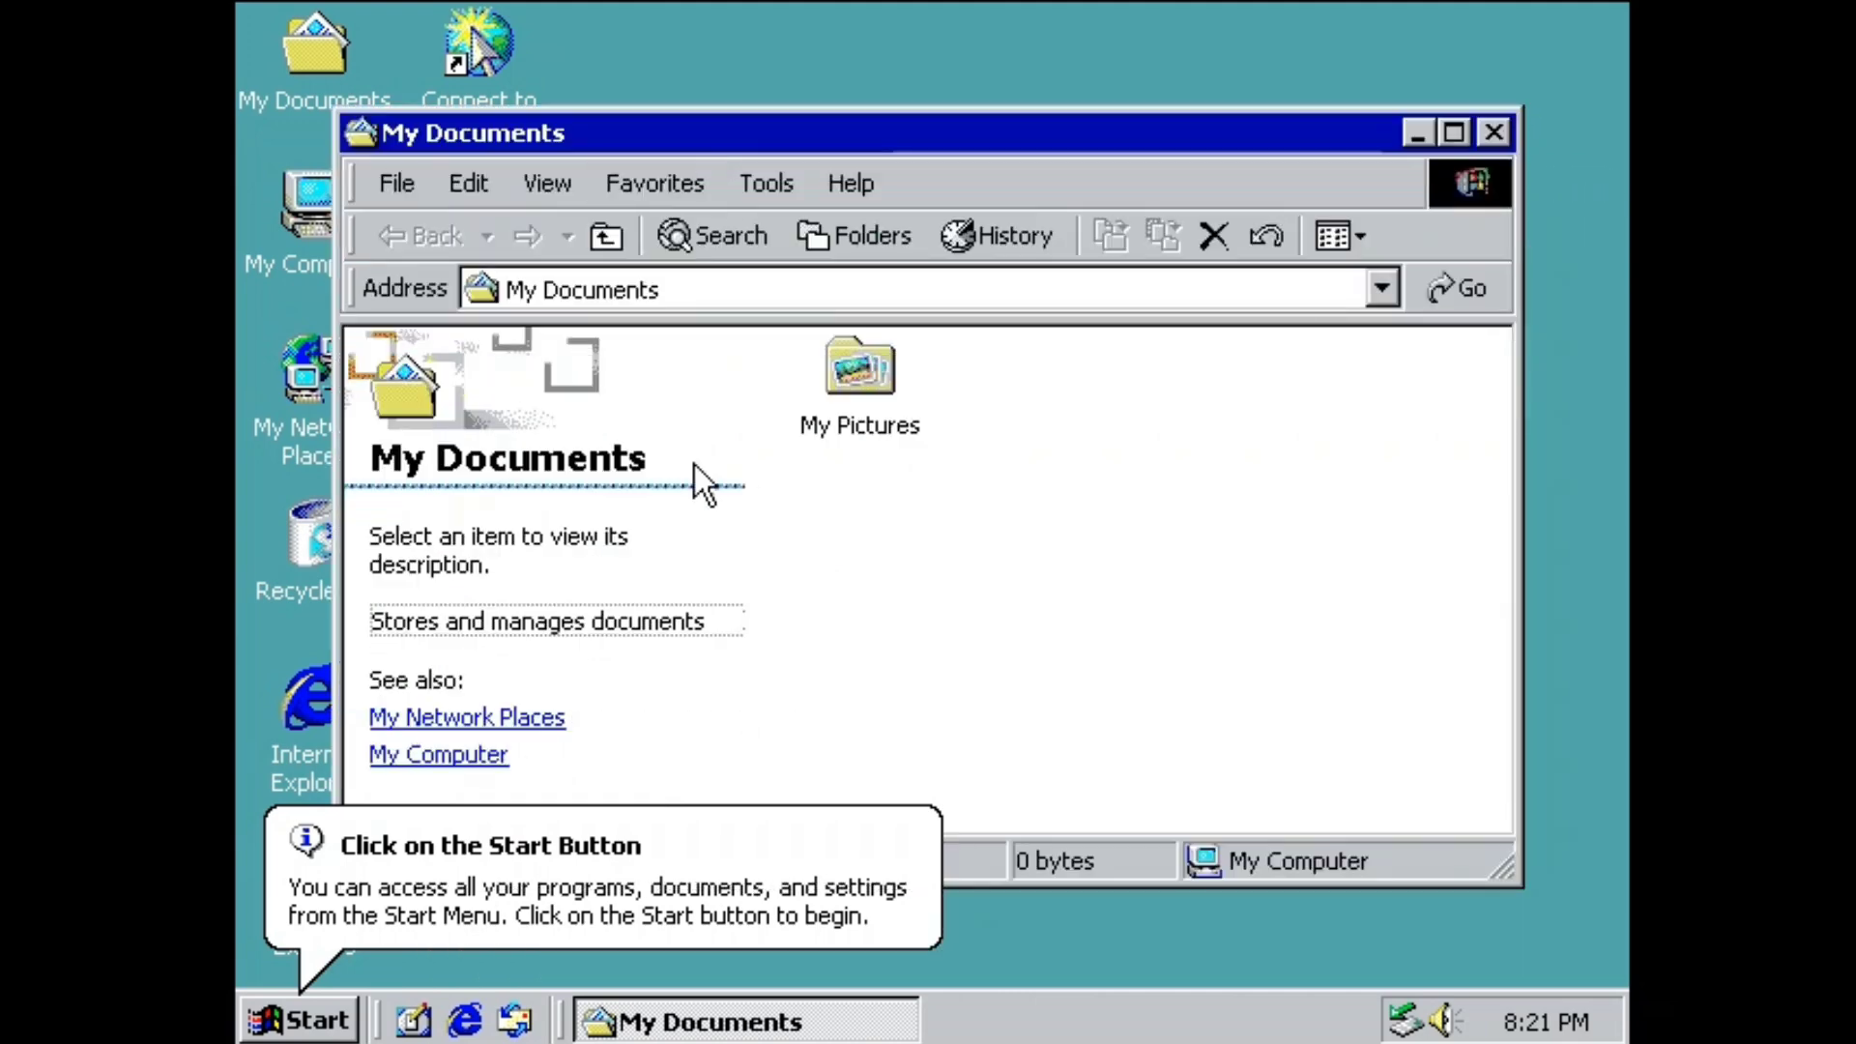
left_click(1493, 132)
double_click(277, 667)
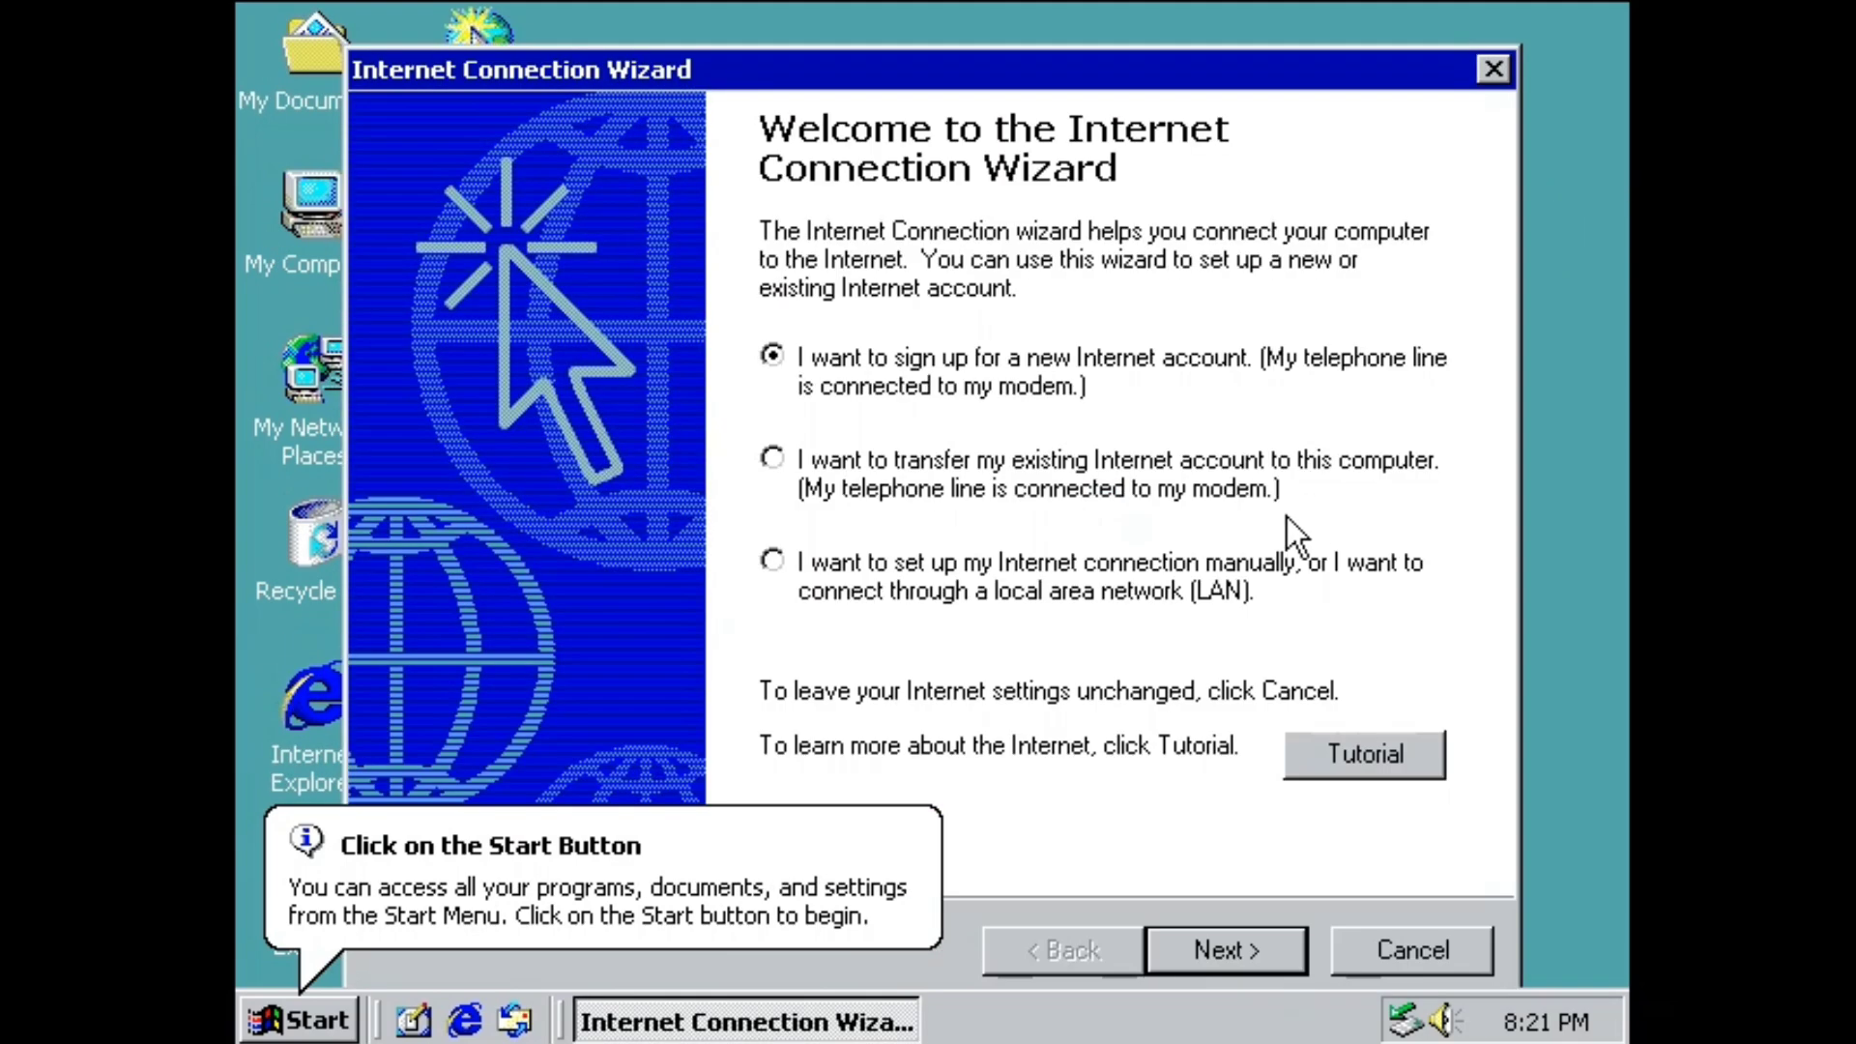
left_click(1495, 72)
left_click(1132, 650)
Apply the Windows 2000 wallpaper, agreeing to turn on Active Desktop.
right_click(1011, 376)
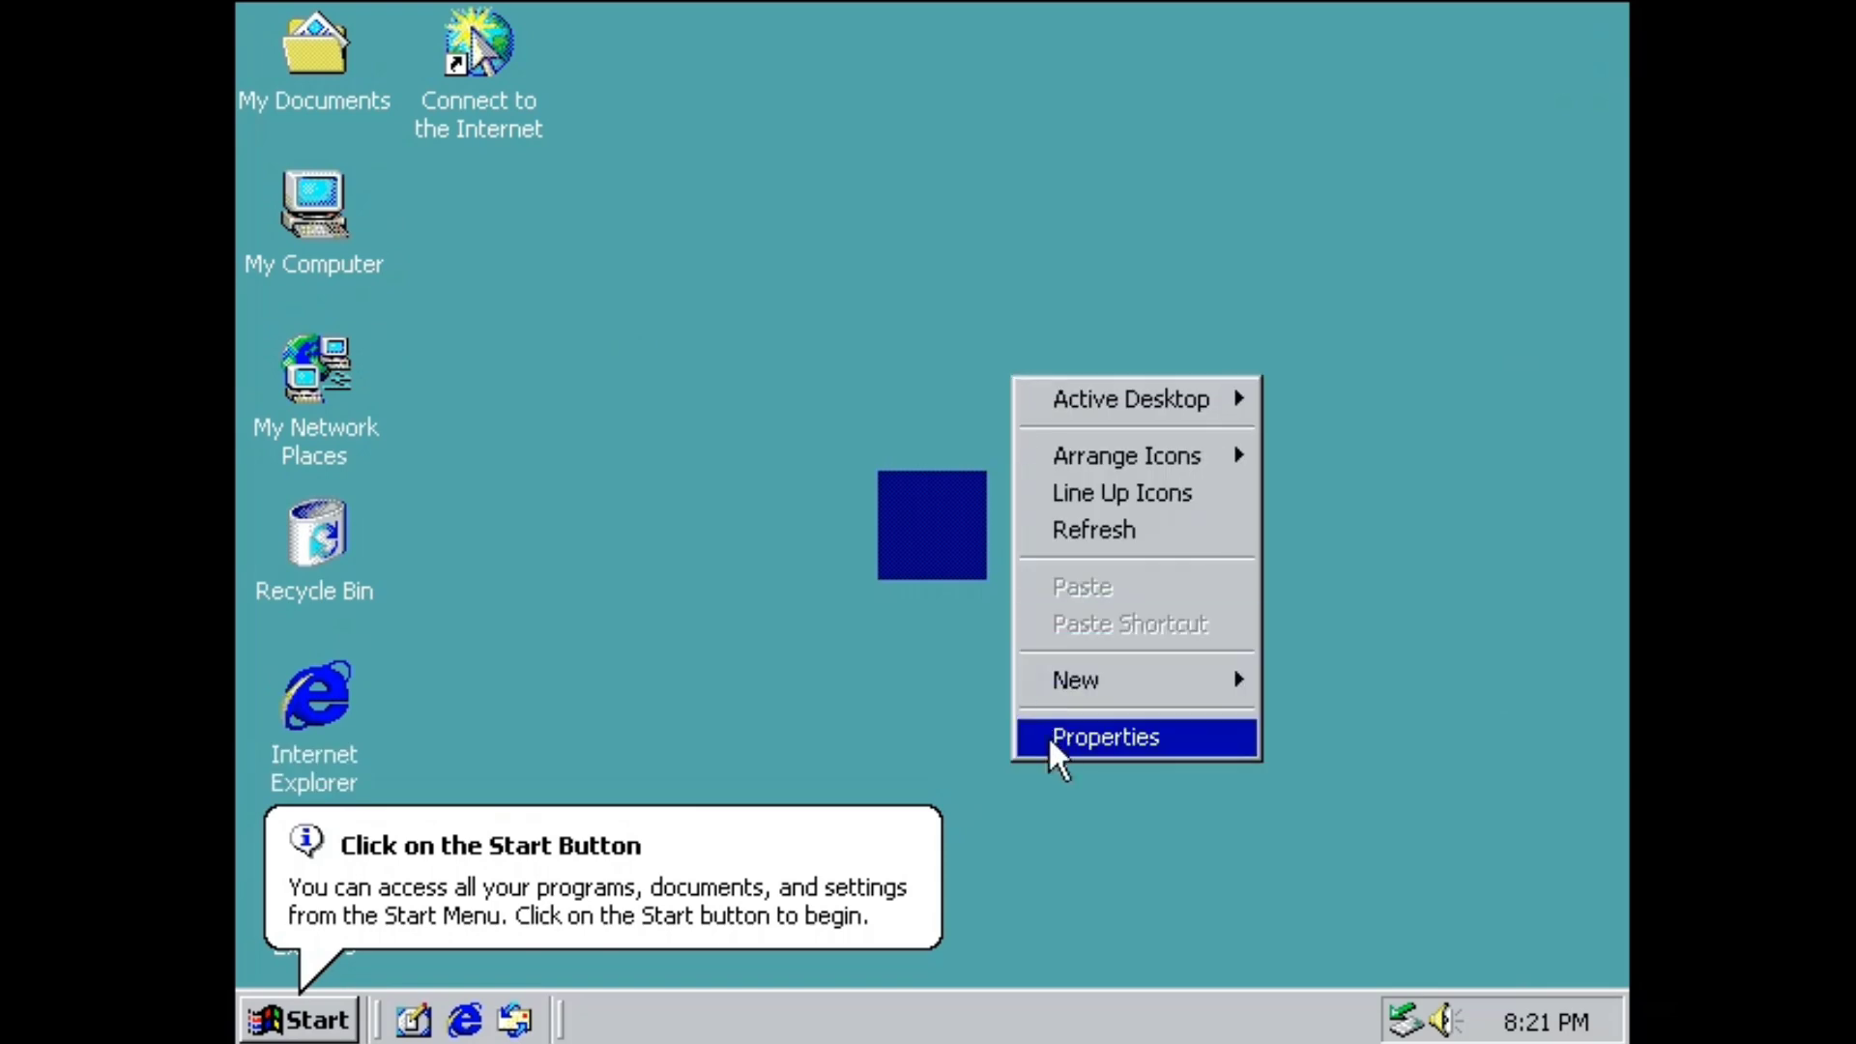
left_click(1054, 739)
left_click(447, 633)
scroll(461, 693, "down", 7)
left_click(472, 783)
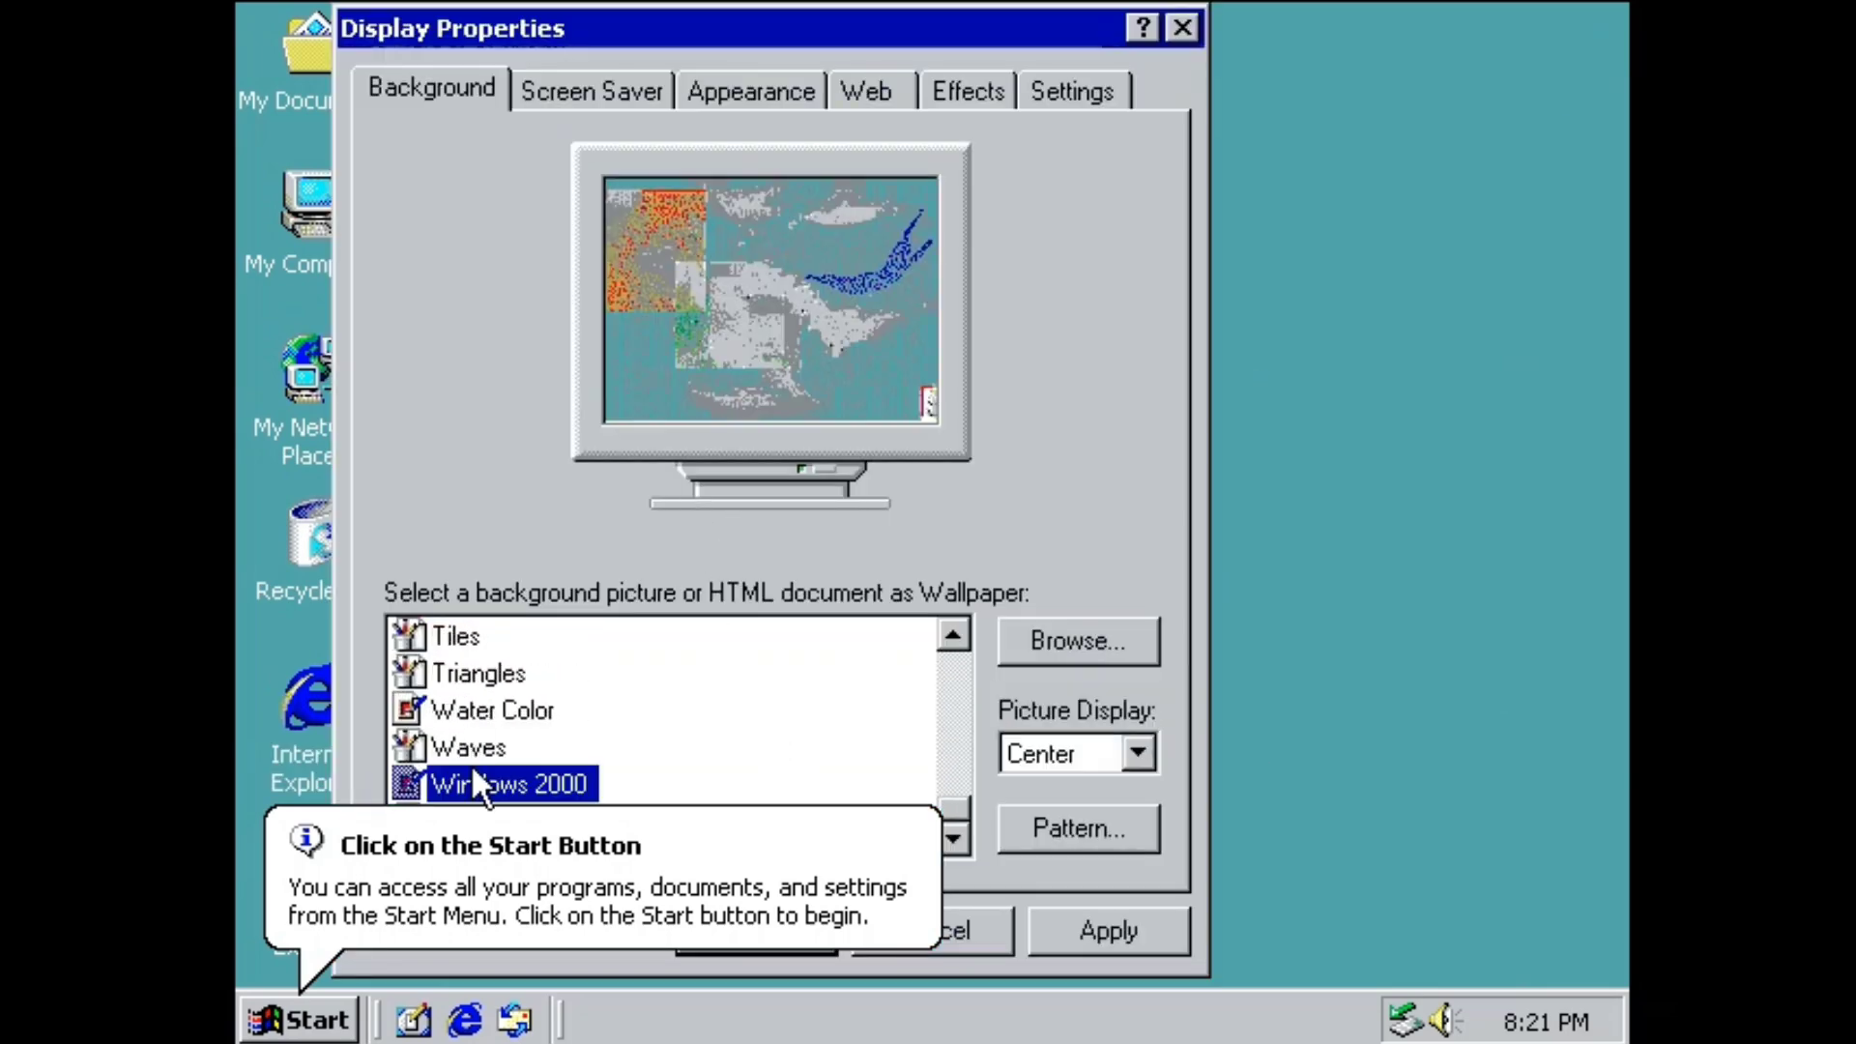
left_click(1108, 931)
left_click(845, 622)
left_click(762, 927)
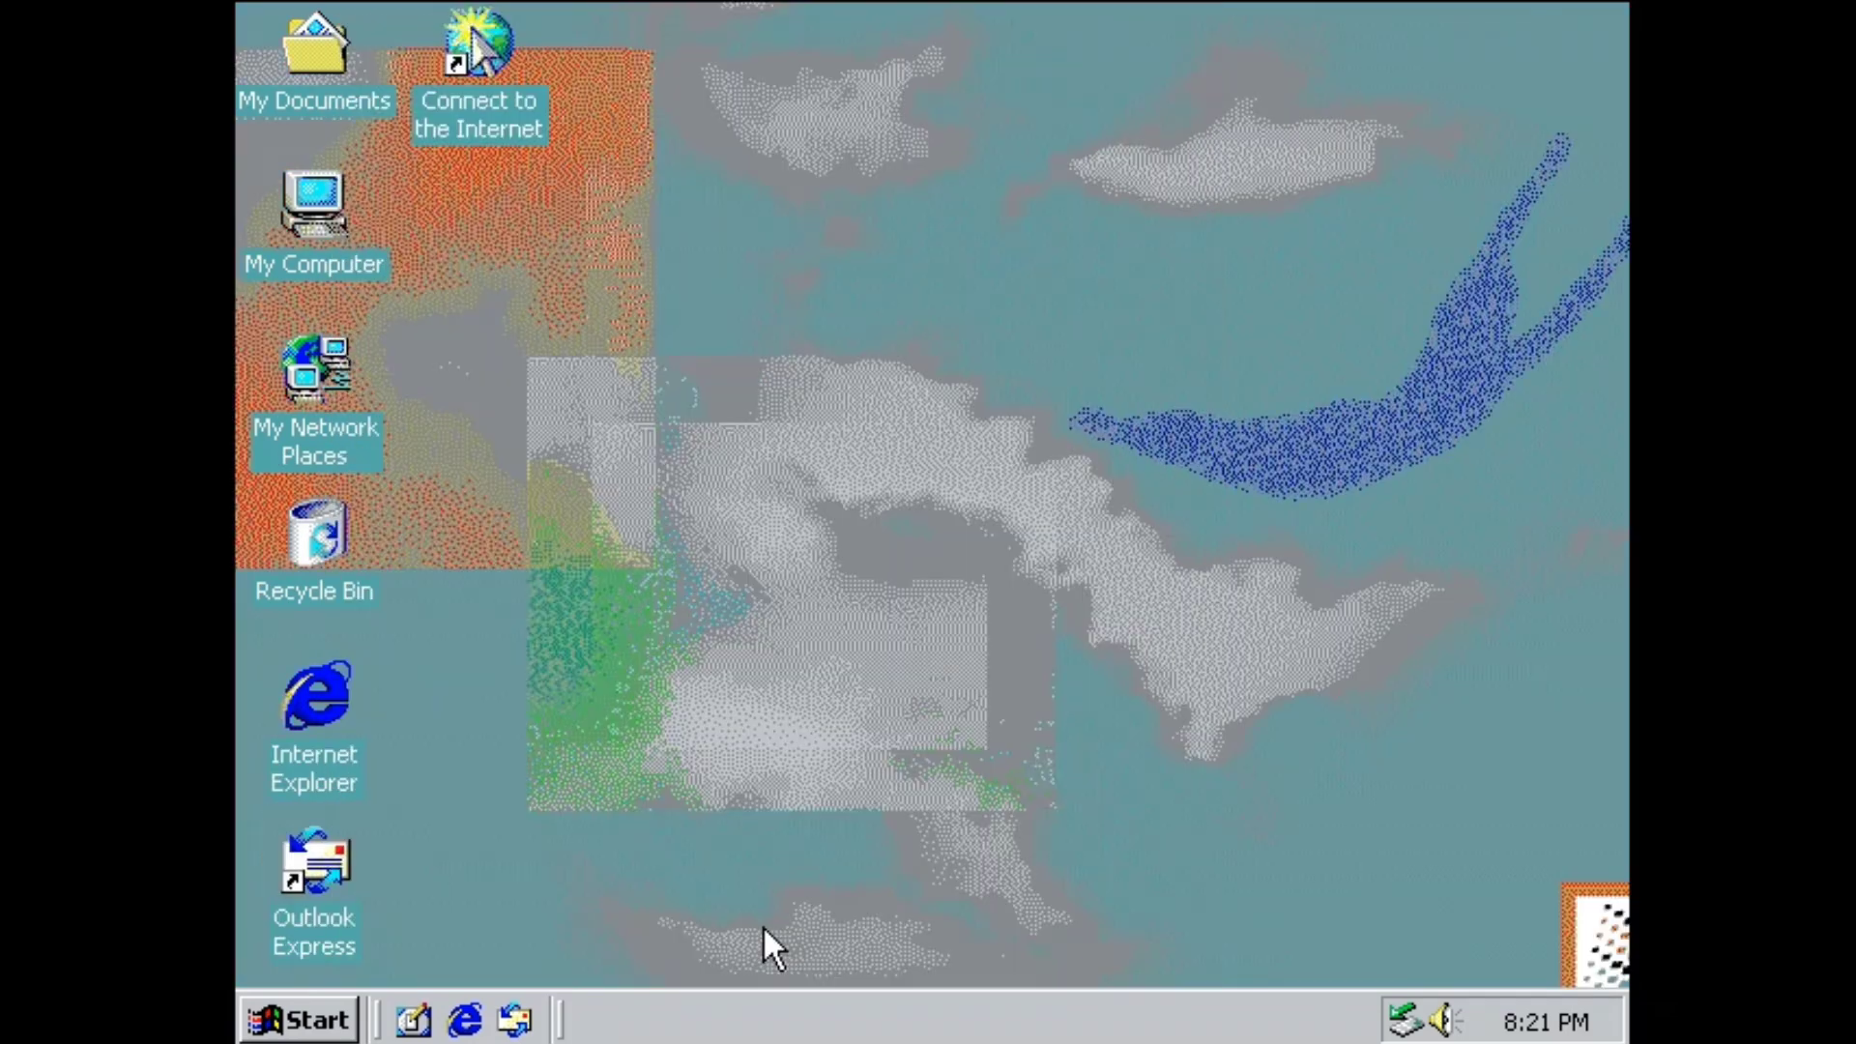
Set the desktop wallpaper back to (None).
right_click(849, 547)
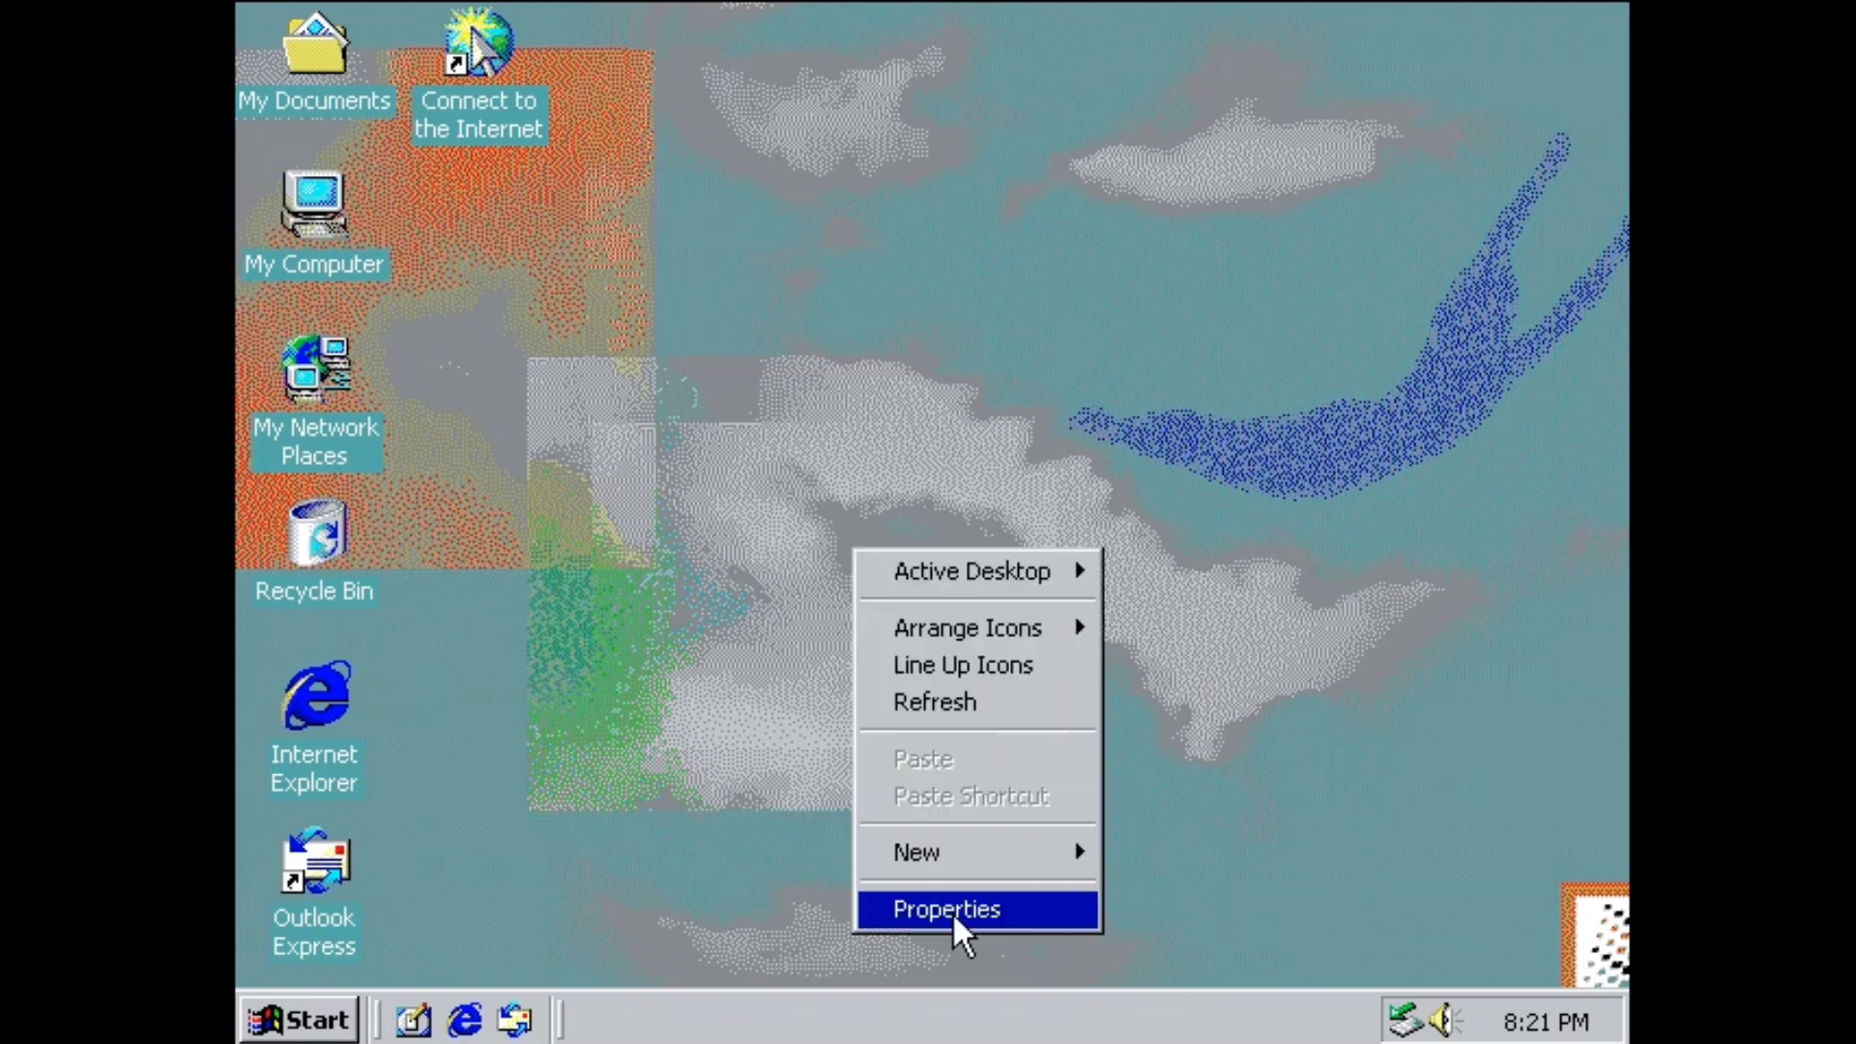
left_click(953, 908)
scroll(582, 694, "up", 10)
left_click(541, 638)
left_click(805, 930)
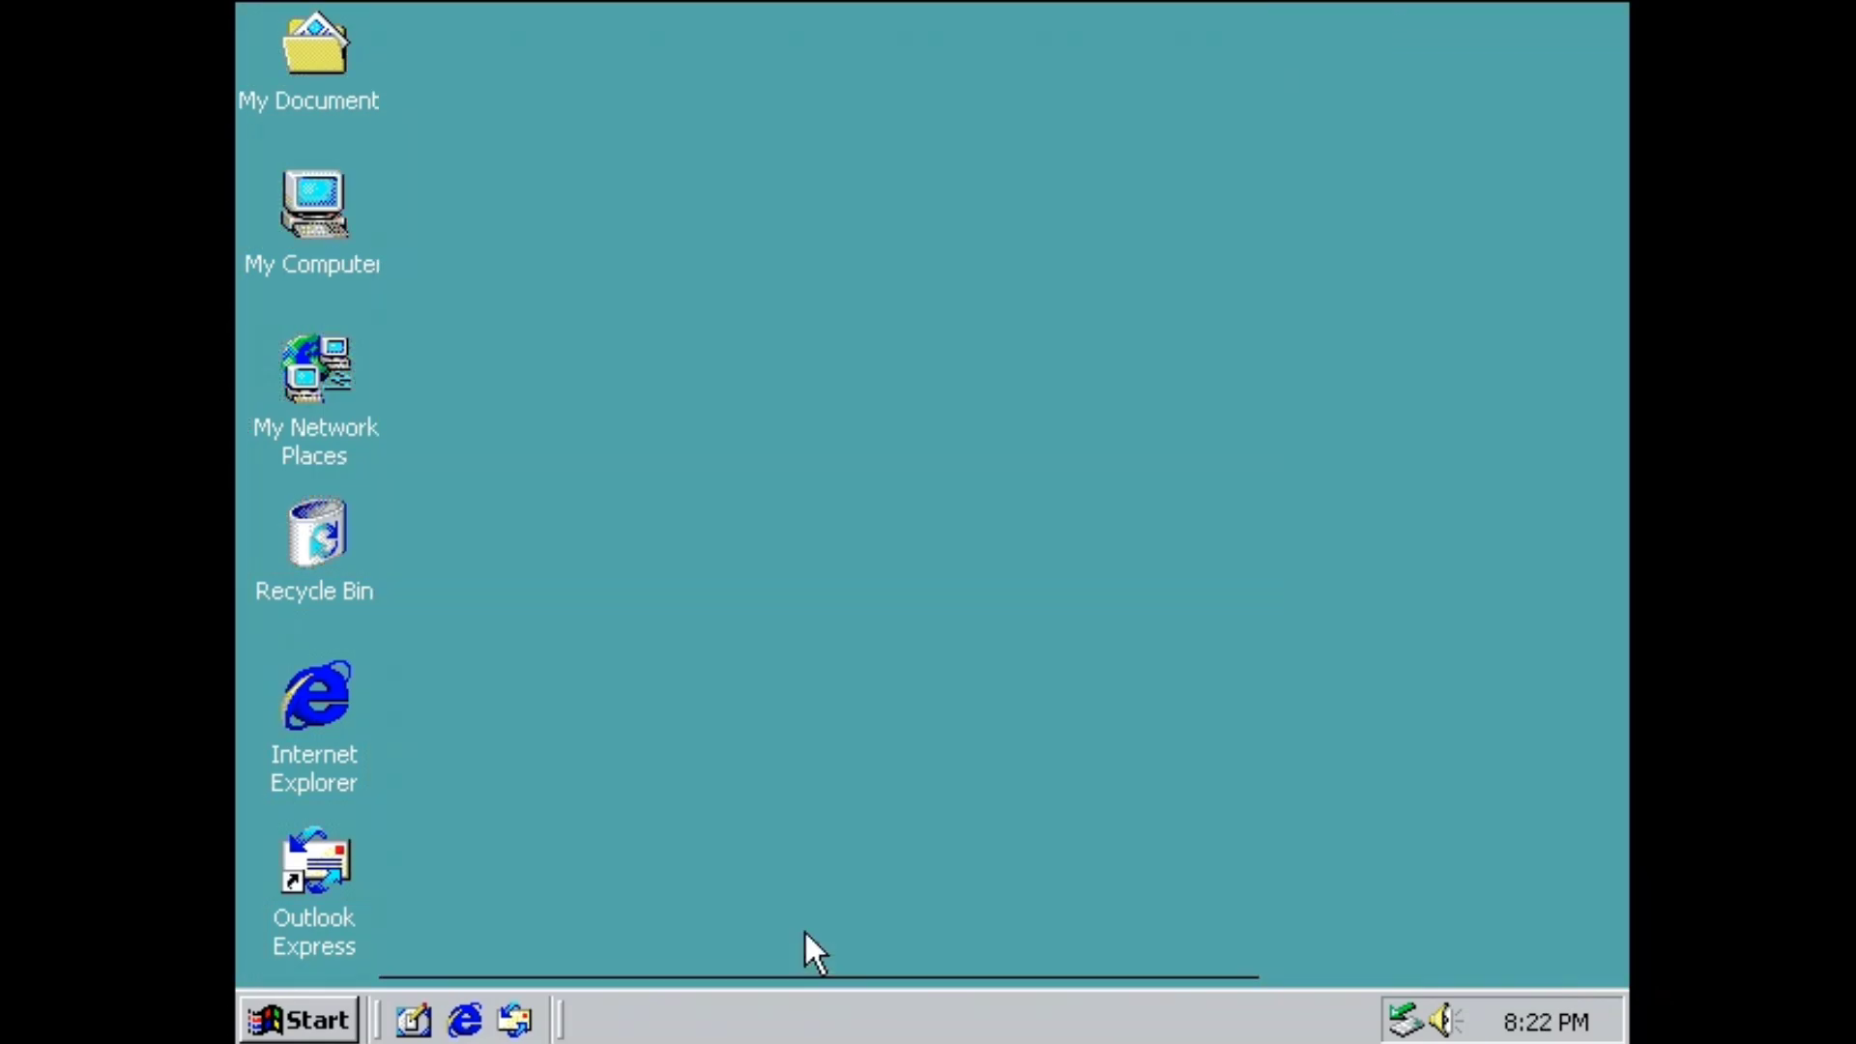
left_click(300, 1019)
mouse_move(483, 522)
mouse_move(542, 452)
mouse_move(964, 437)
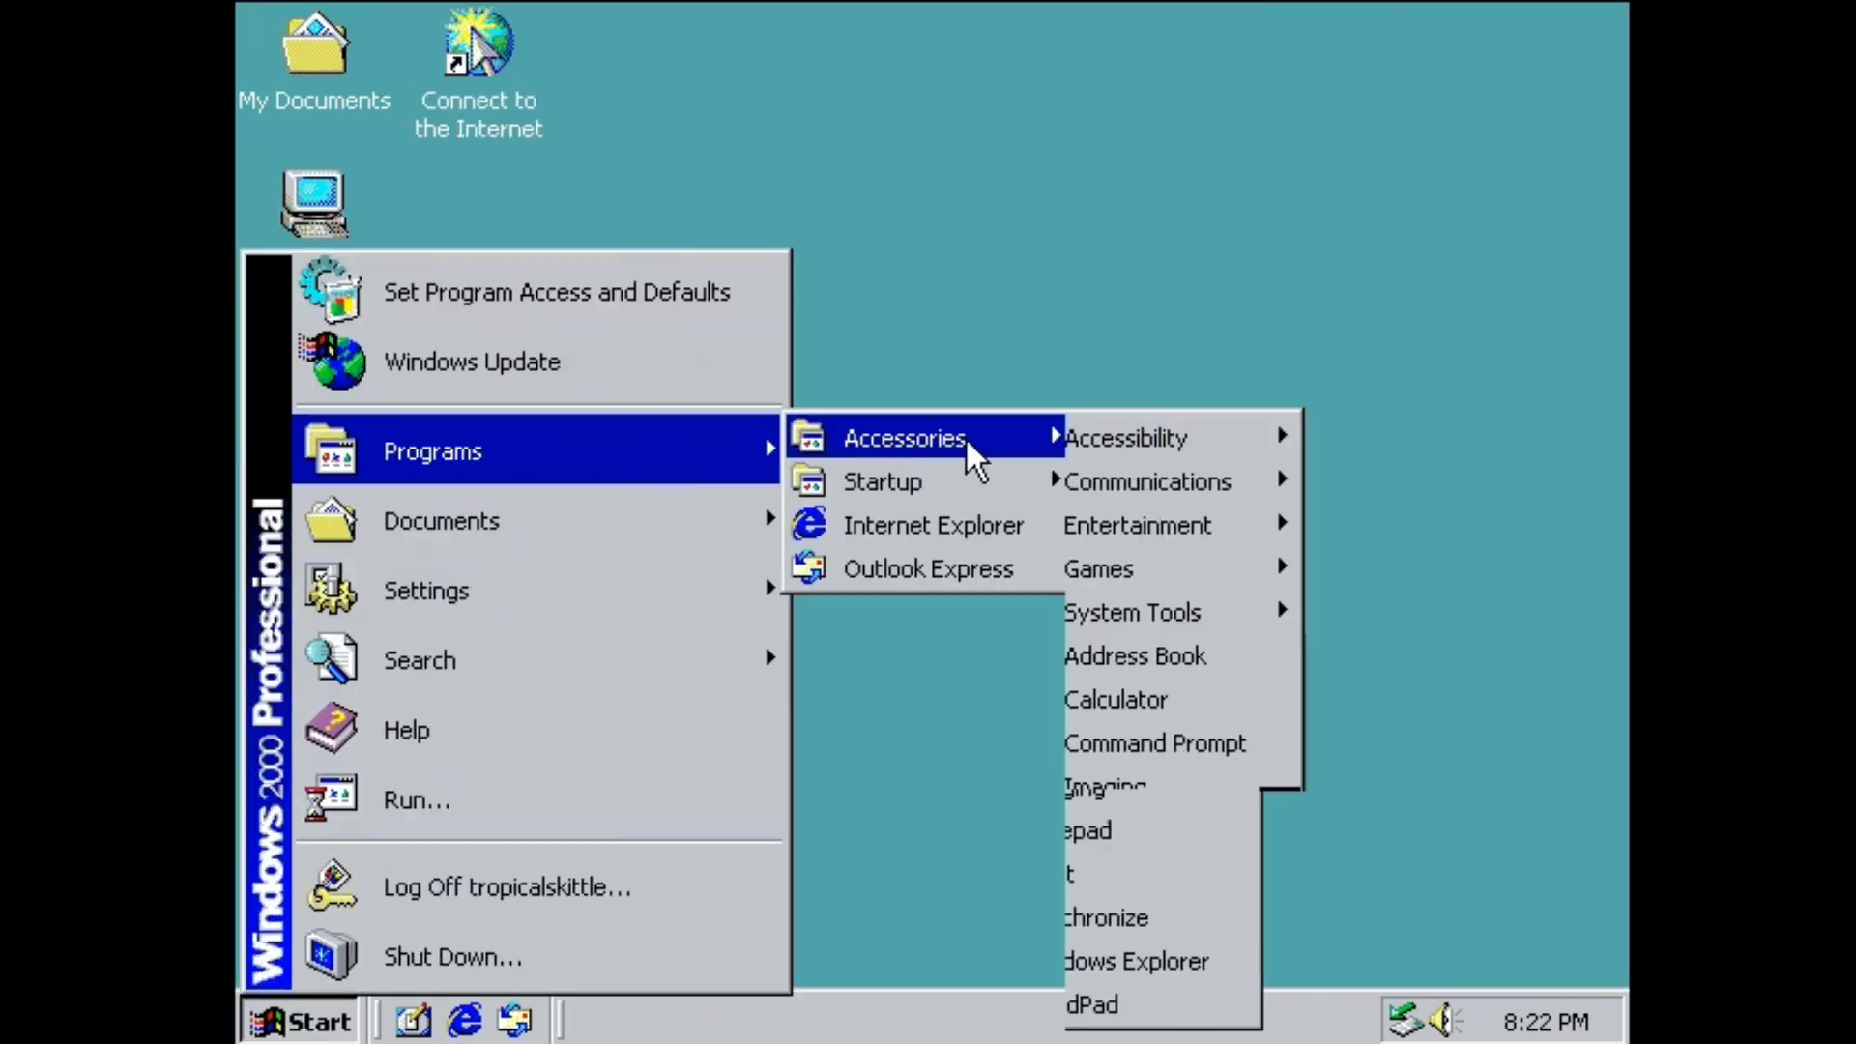
mouse_move(1170, 432)
mouse_move(1201, 525)
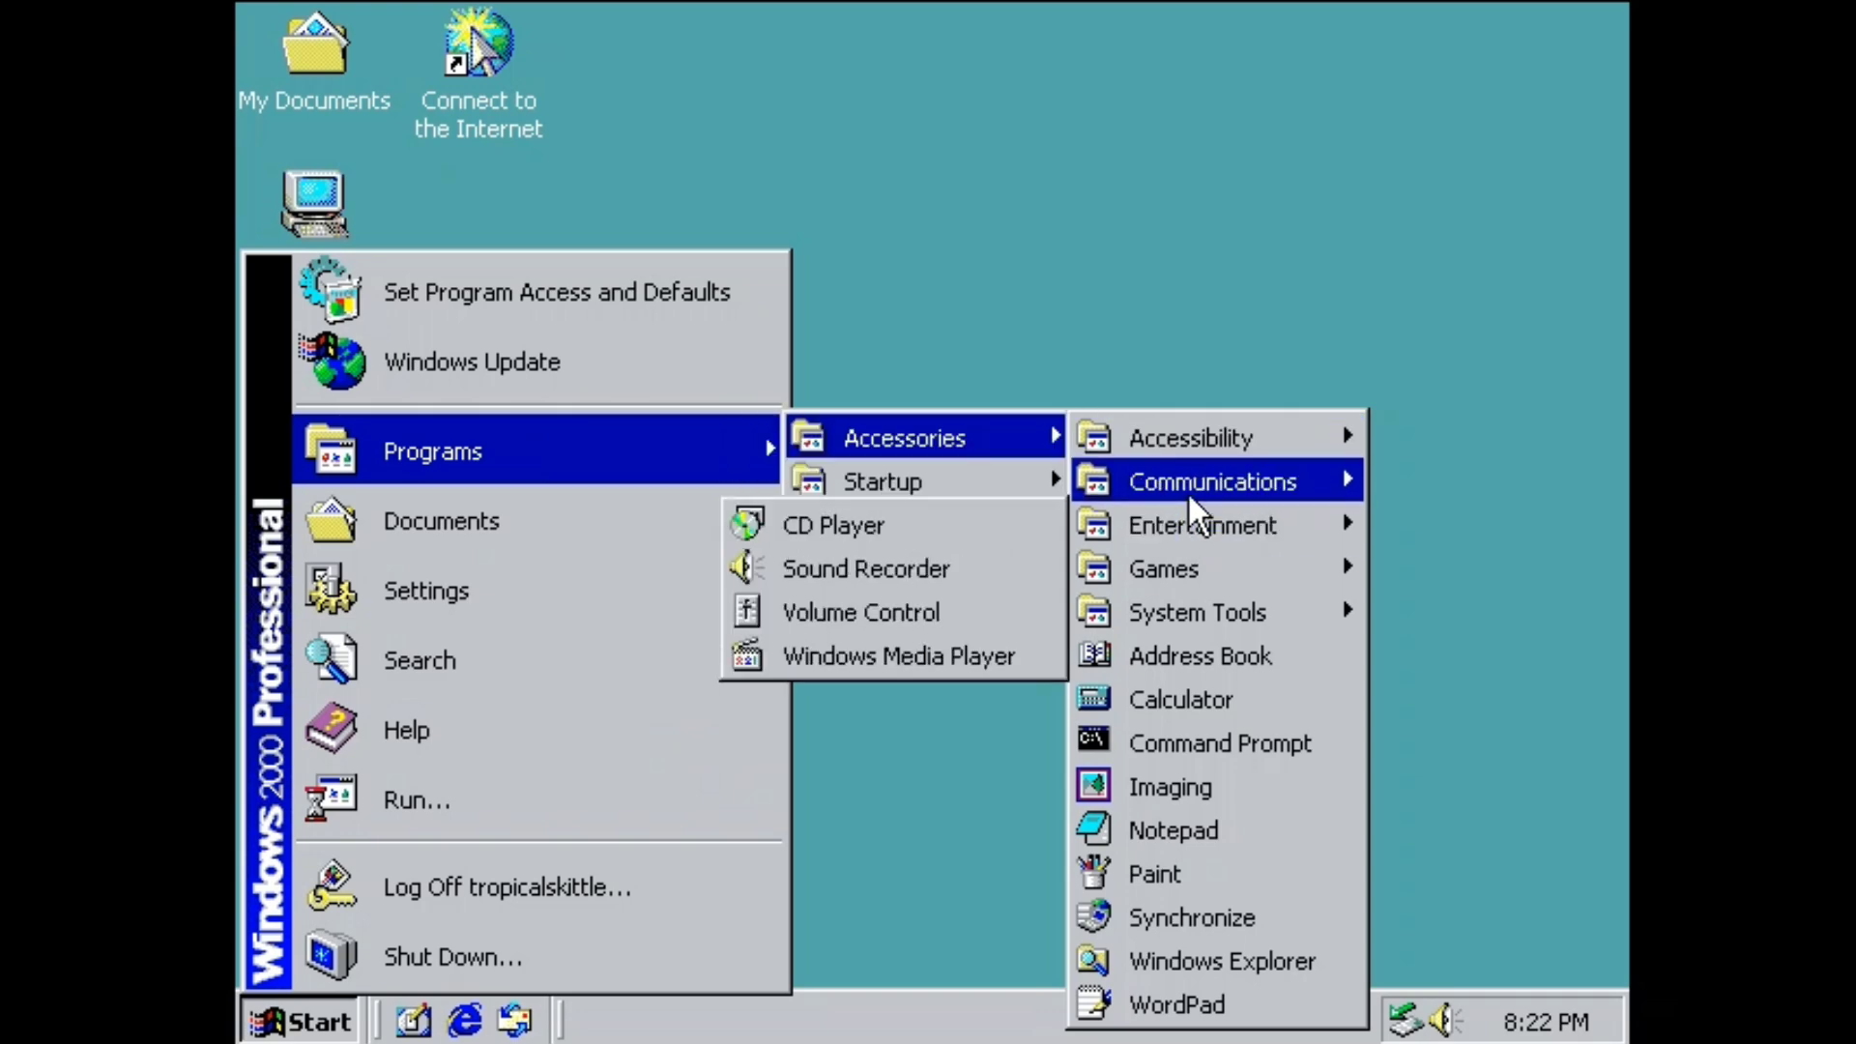
left_click(899, 654)
left_click_drag(935, 326, 776, 58)
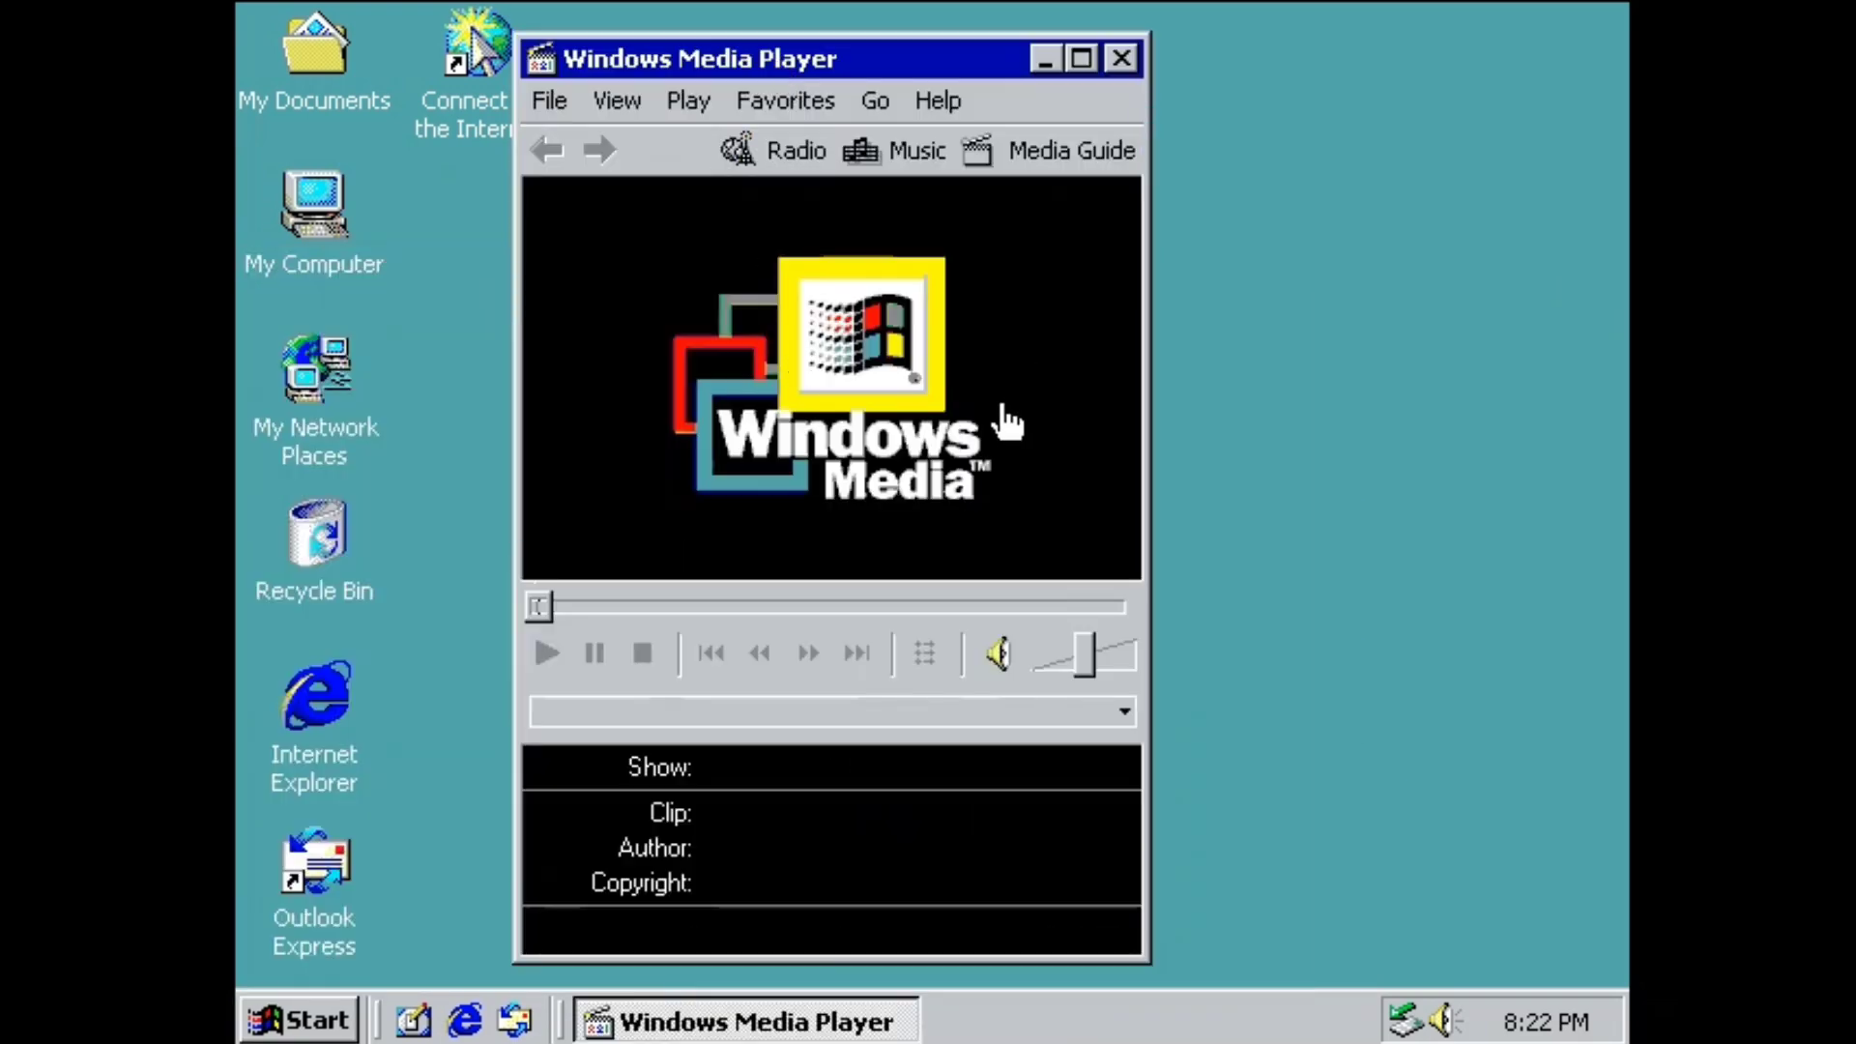
left_click(687, 98)
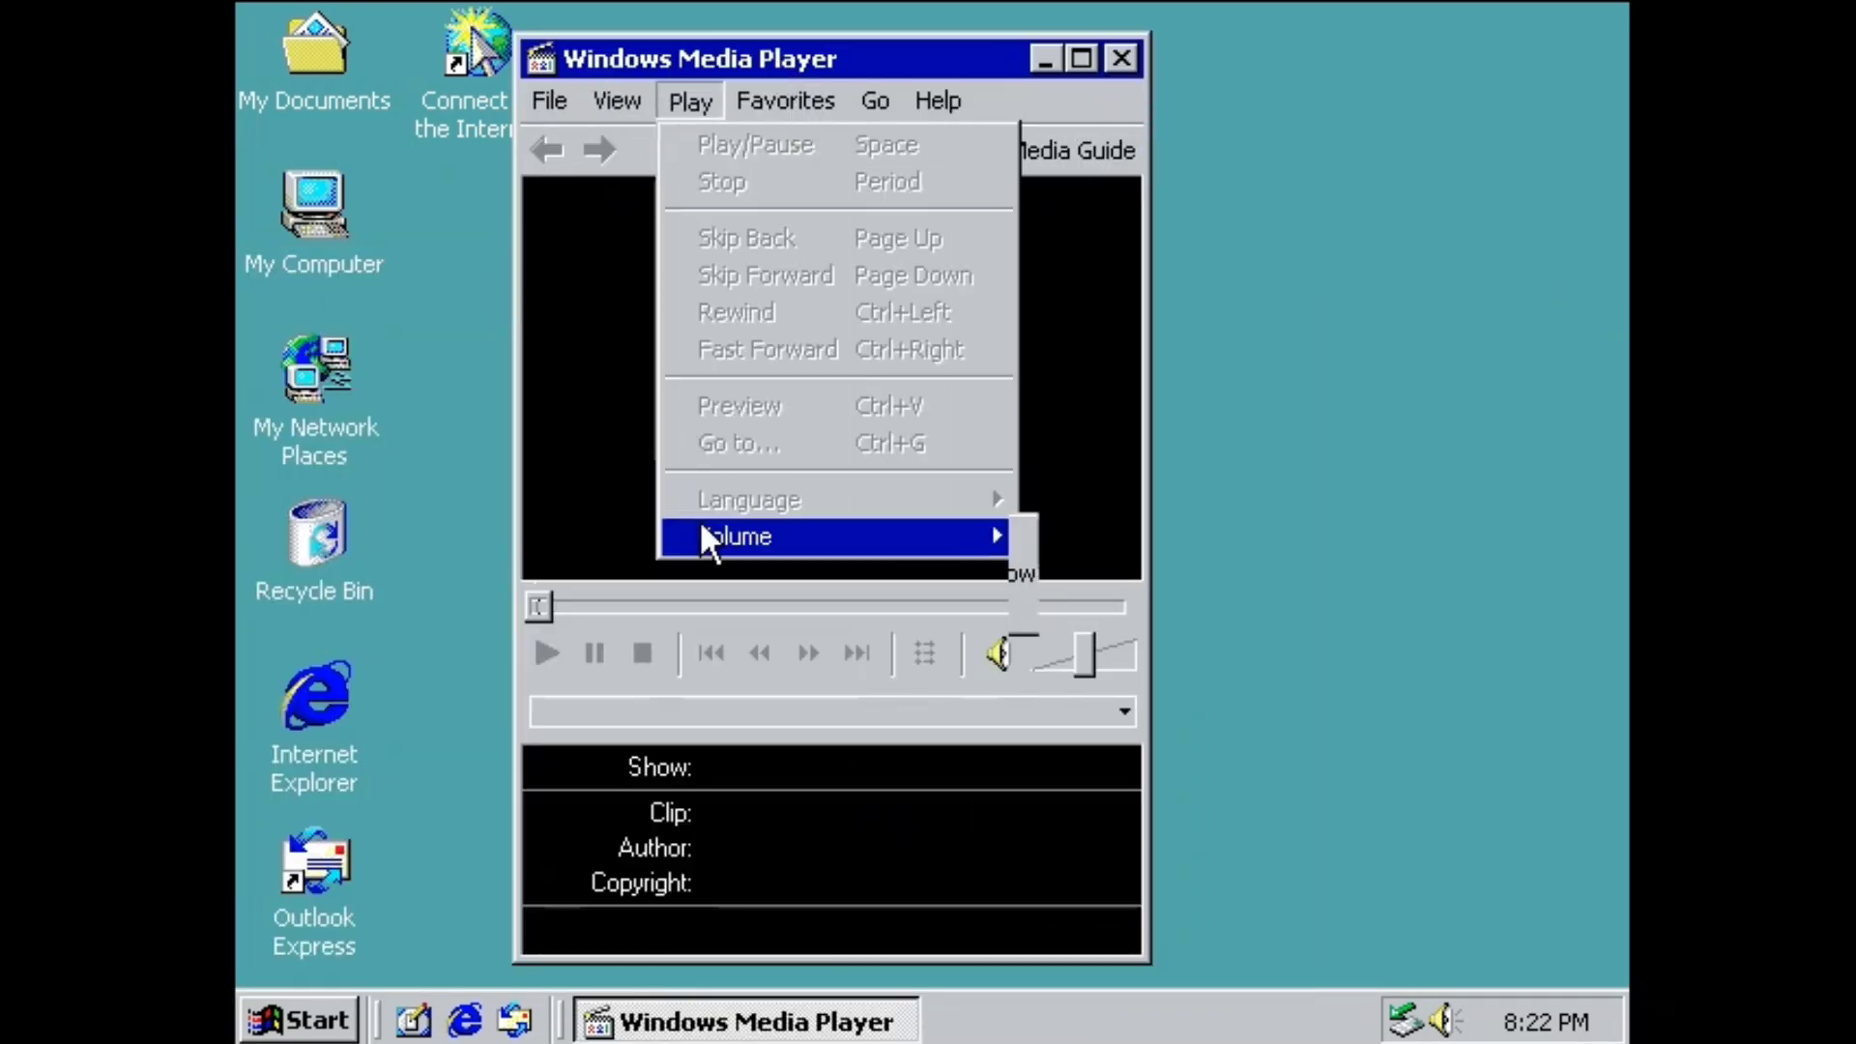
left_click(781, 808)
left_click(1121, 58)
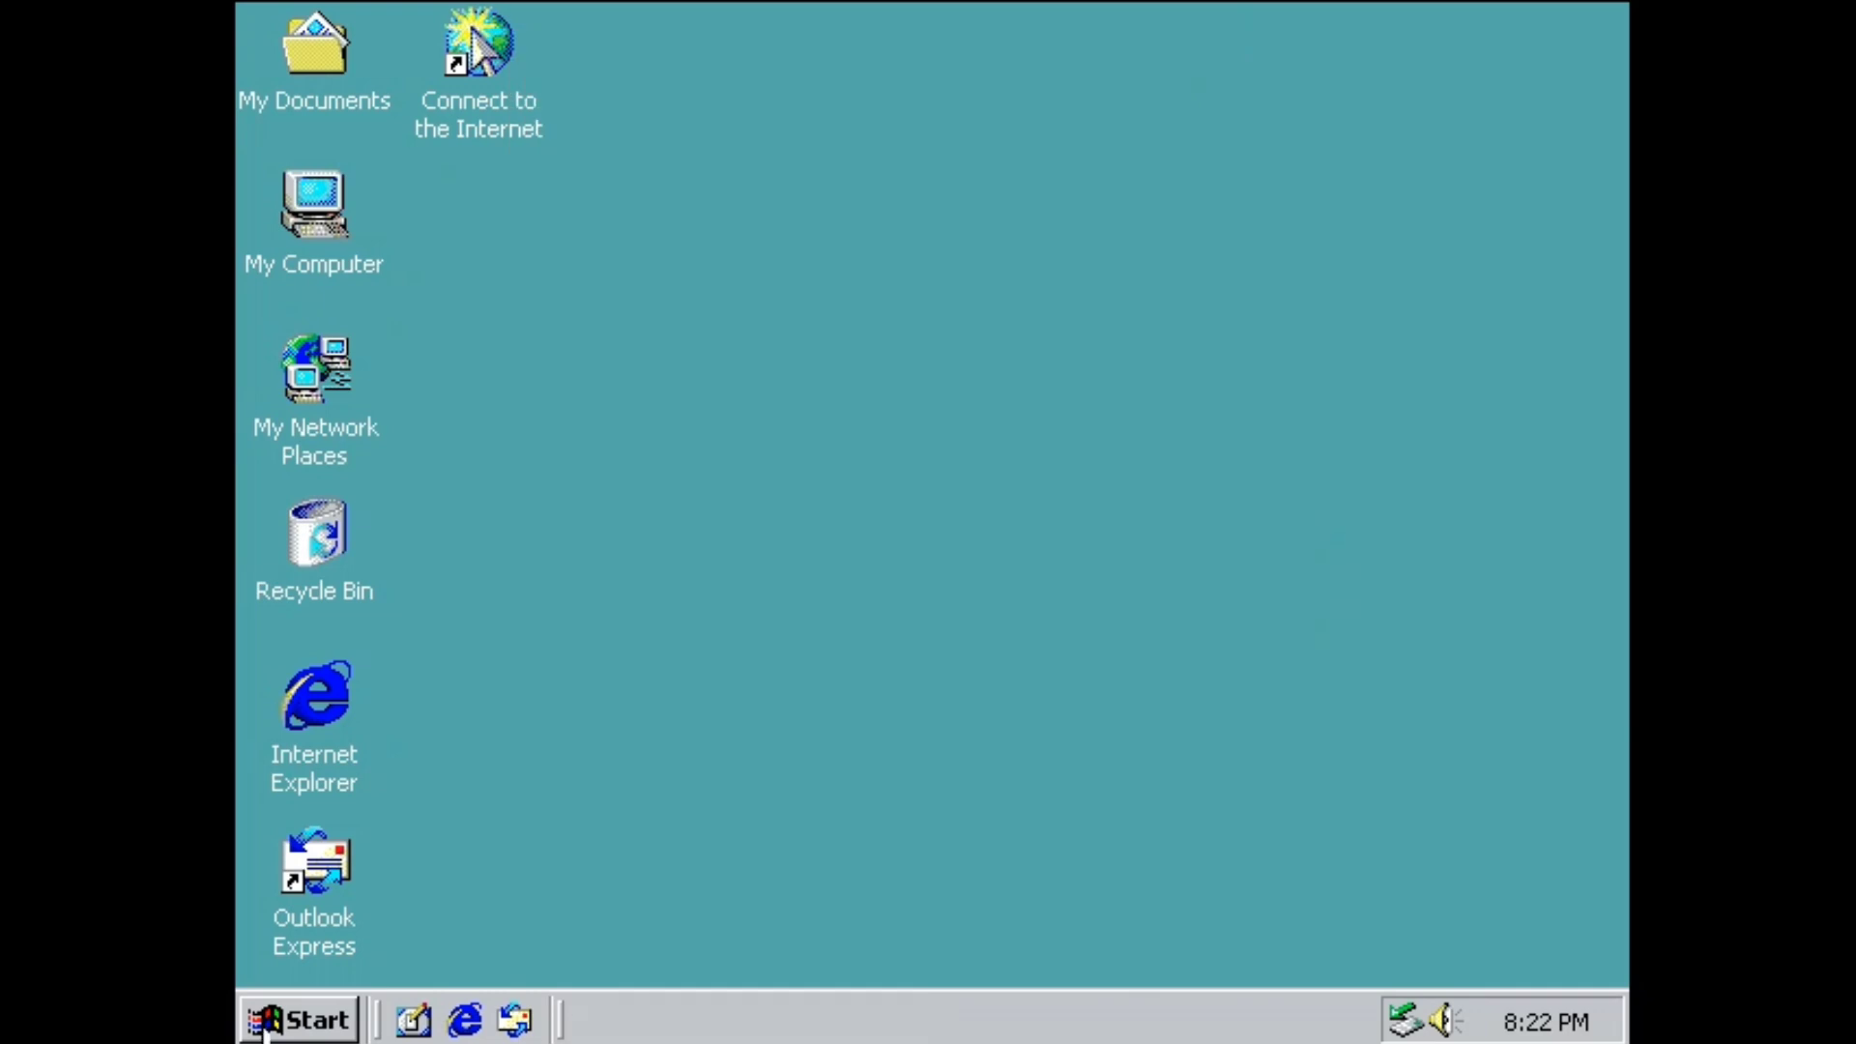
left_click(297, 1020)
Run winver and close the About Windows box.
left_click(415, 796)
key("Return")
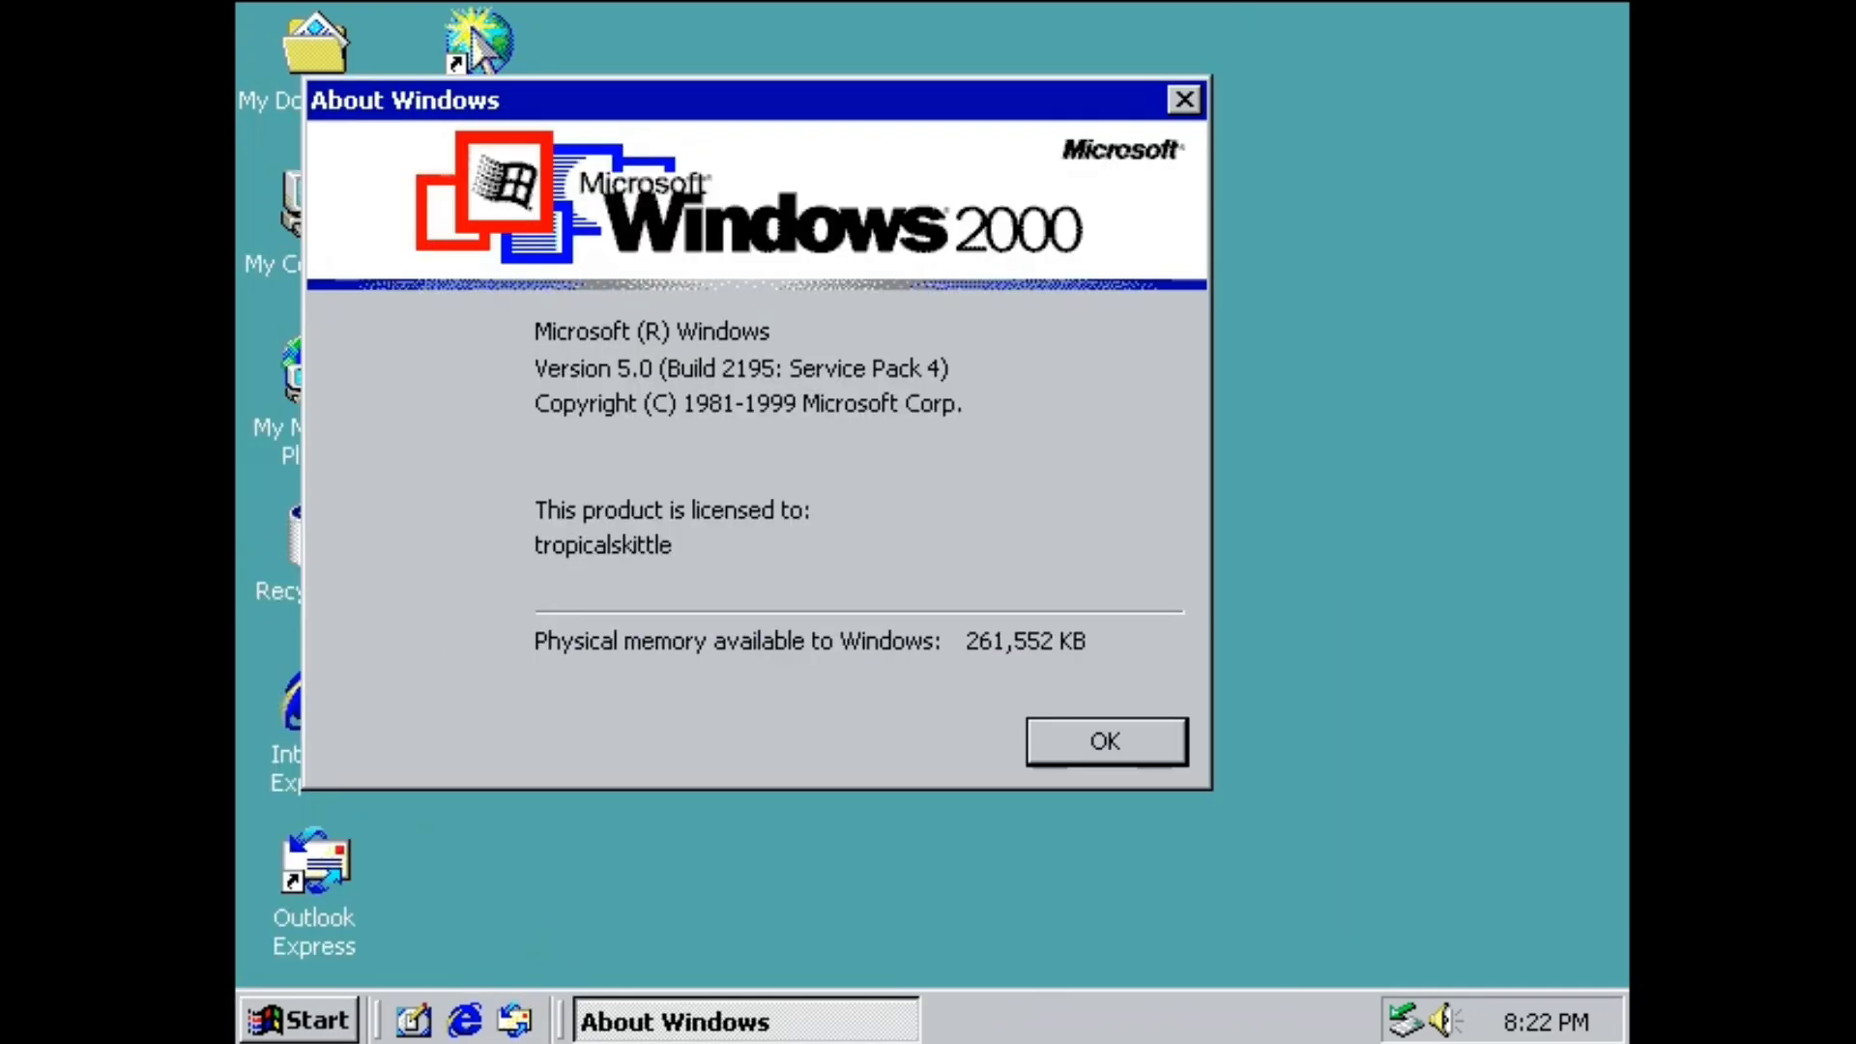
left_click_drag(815, 98, 1154, 60)
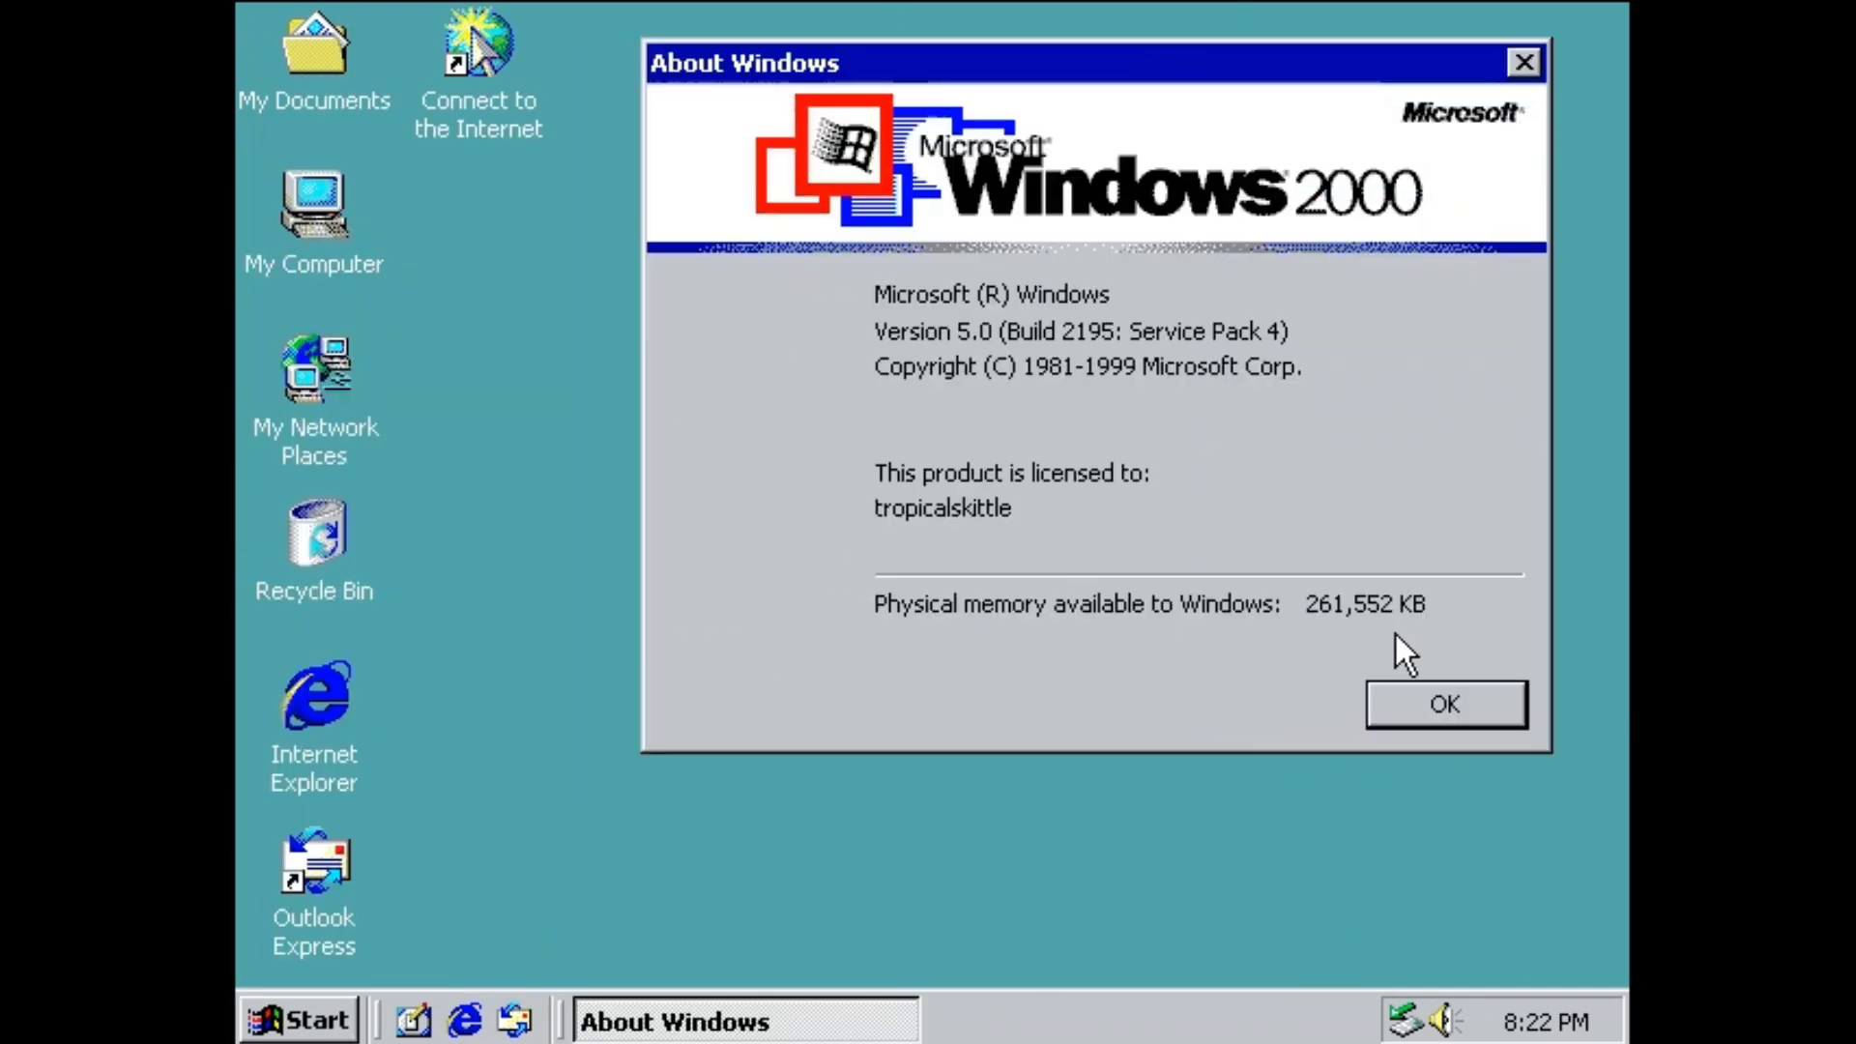
left_click(1425, 704)
Open Control Panel from My Computer and look at the Display settings.
double_click(311, 218)
double_click(1063, 266)
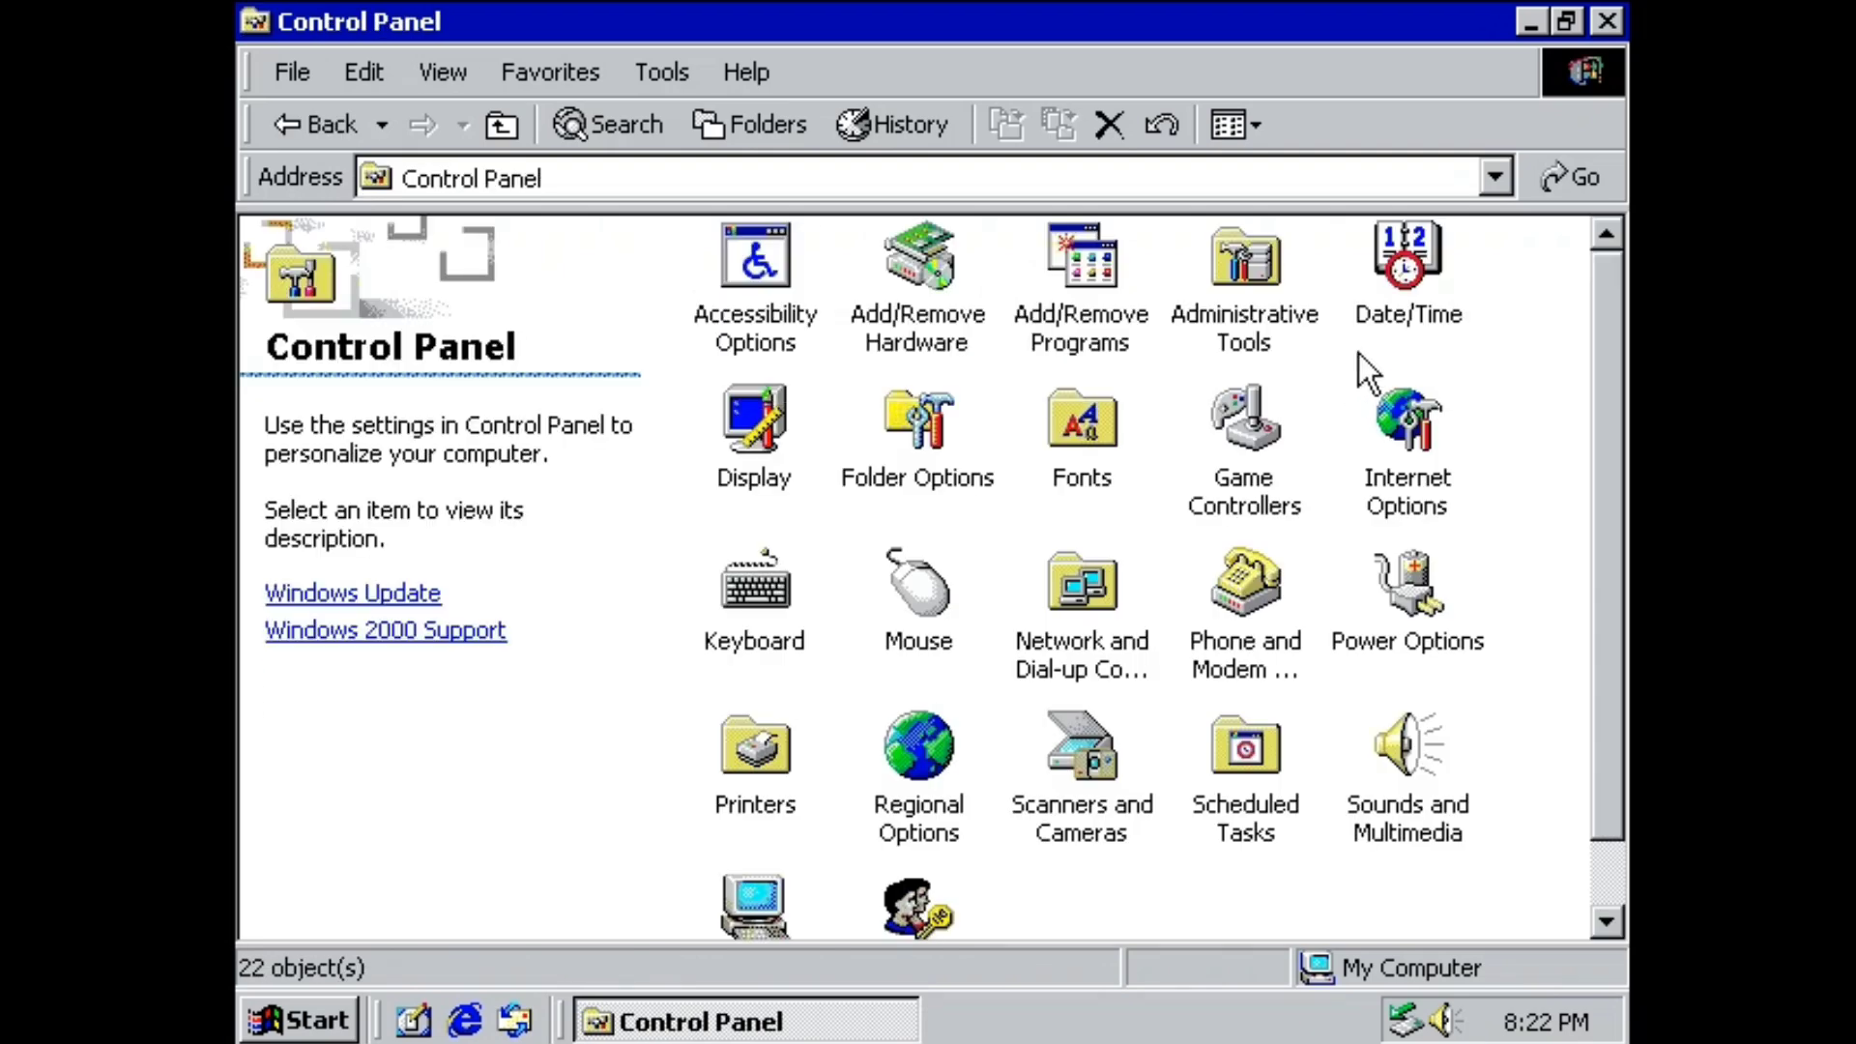
double_click(747, 434)
left_click(728, 918)
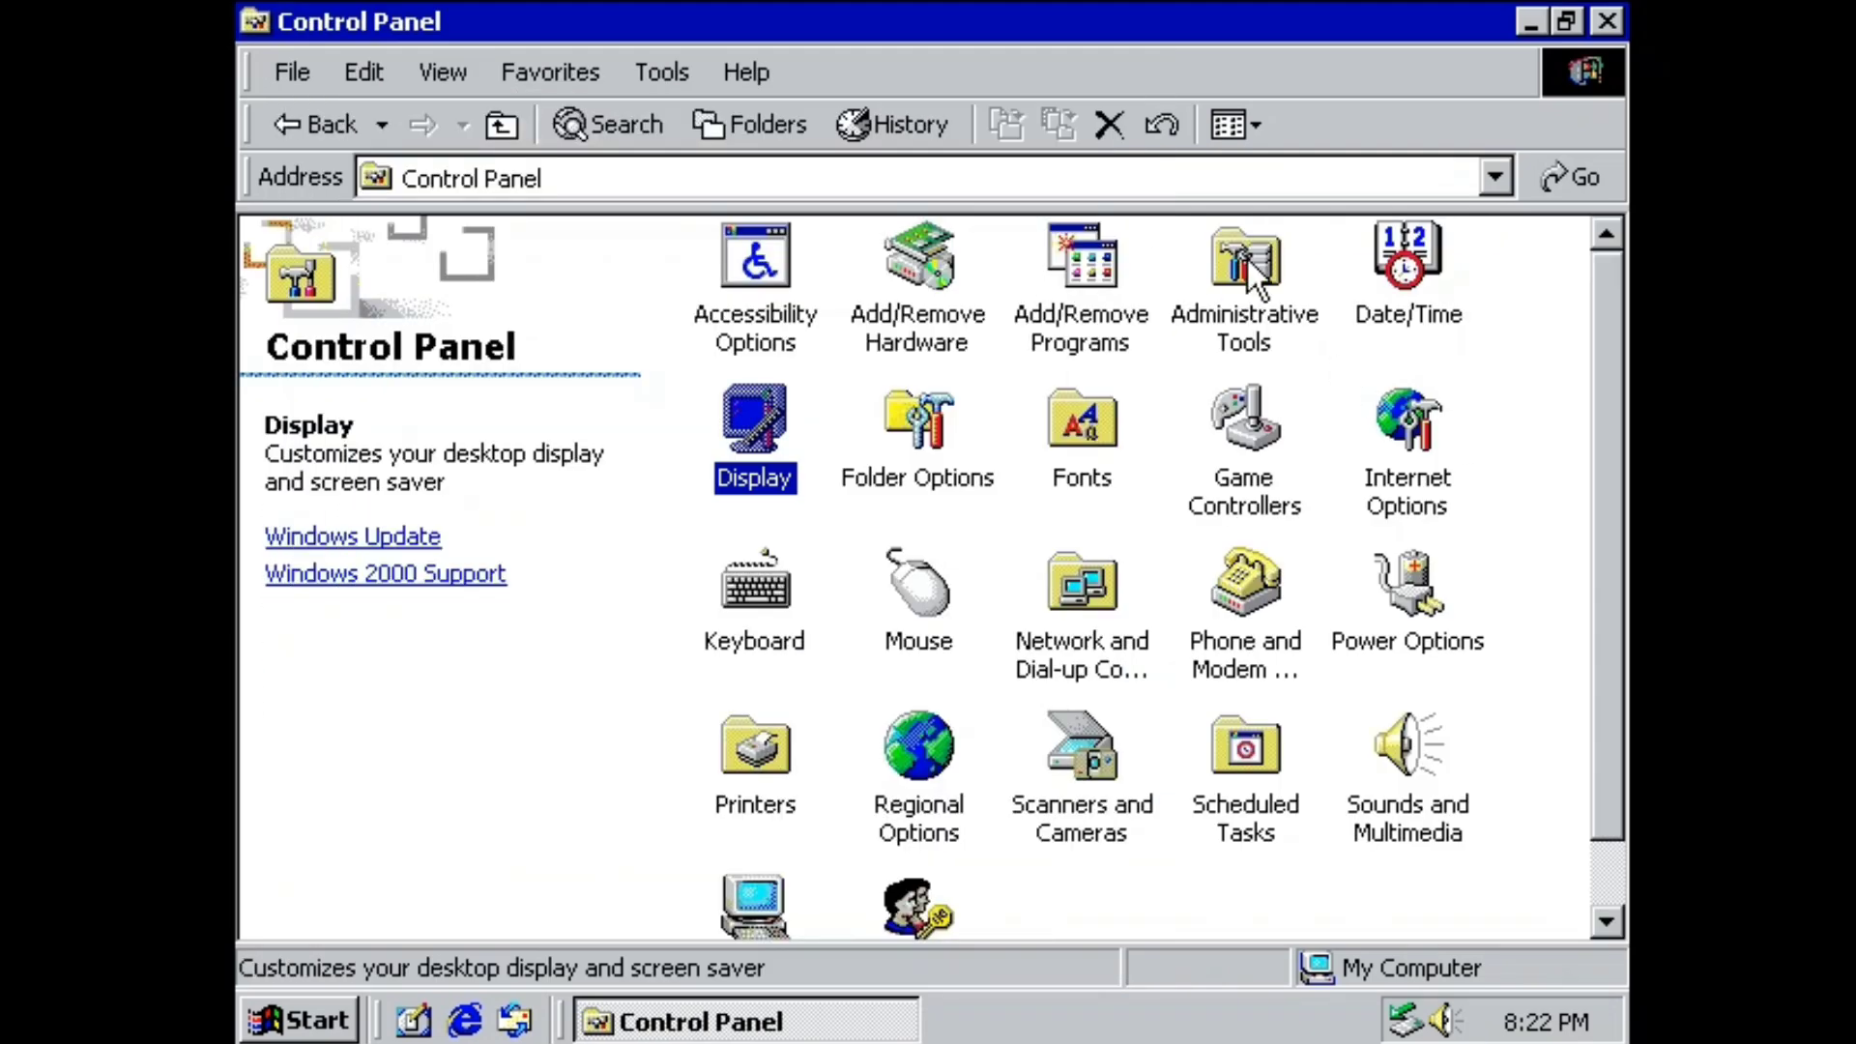
Check System Properties (5.00.2195 Service Pack 4, 261,552 KB RAM) with Control Panel minimized.
double_click(757, 913)
left_click(1532, 13)
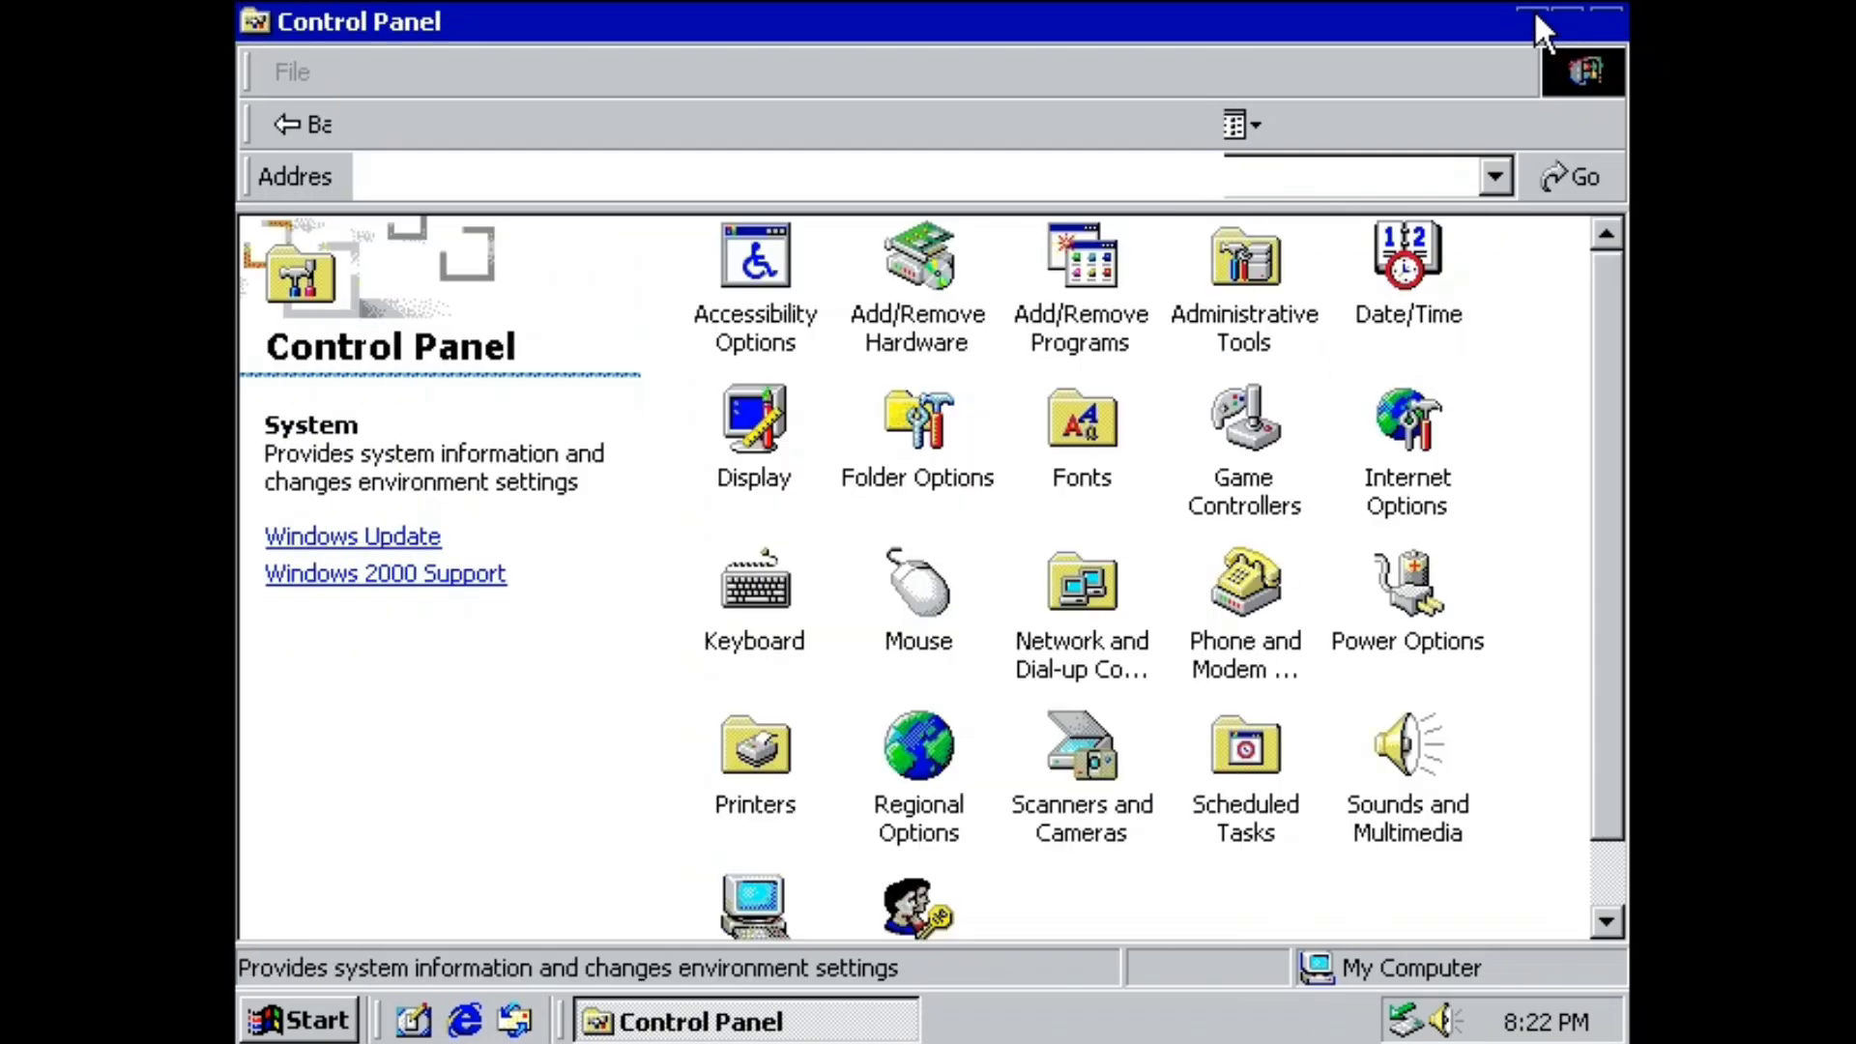
left_click_drag(614, 33, 822, 5)
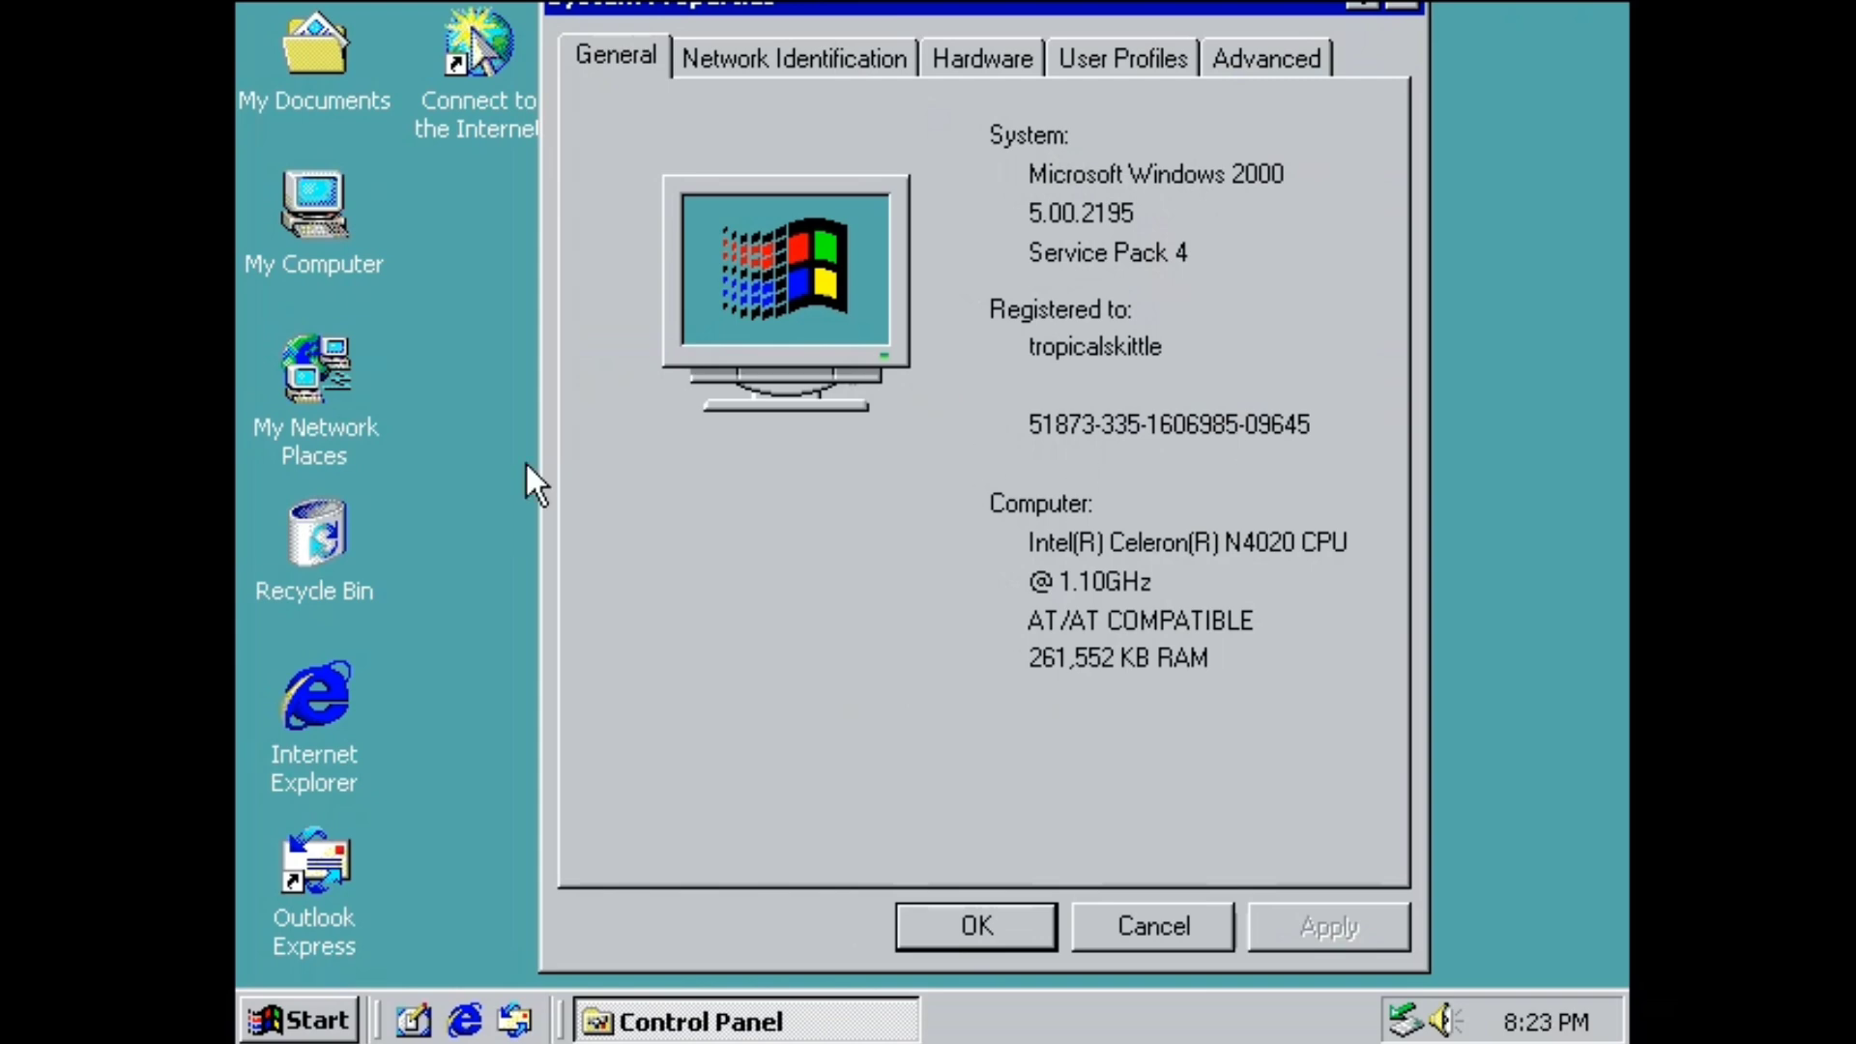
left_click(976, 926)
left_click(300, 1020)
Open and close the desktop customization settings.
left_click(300, 1020)
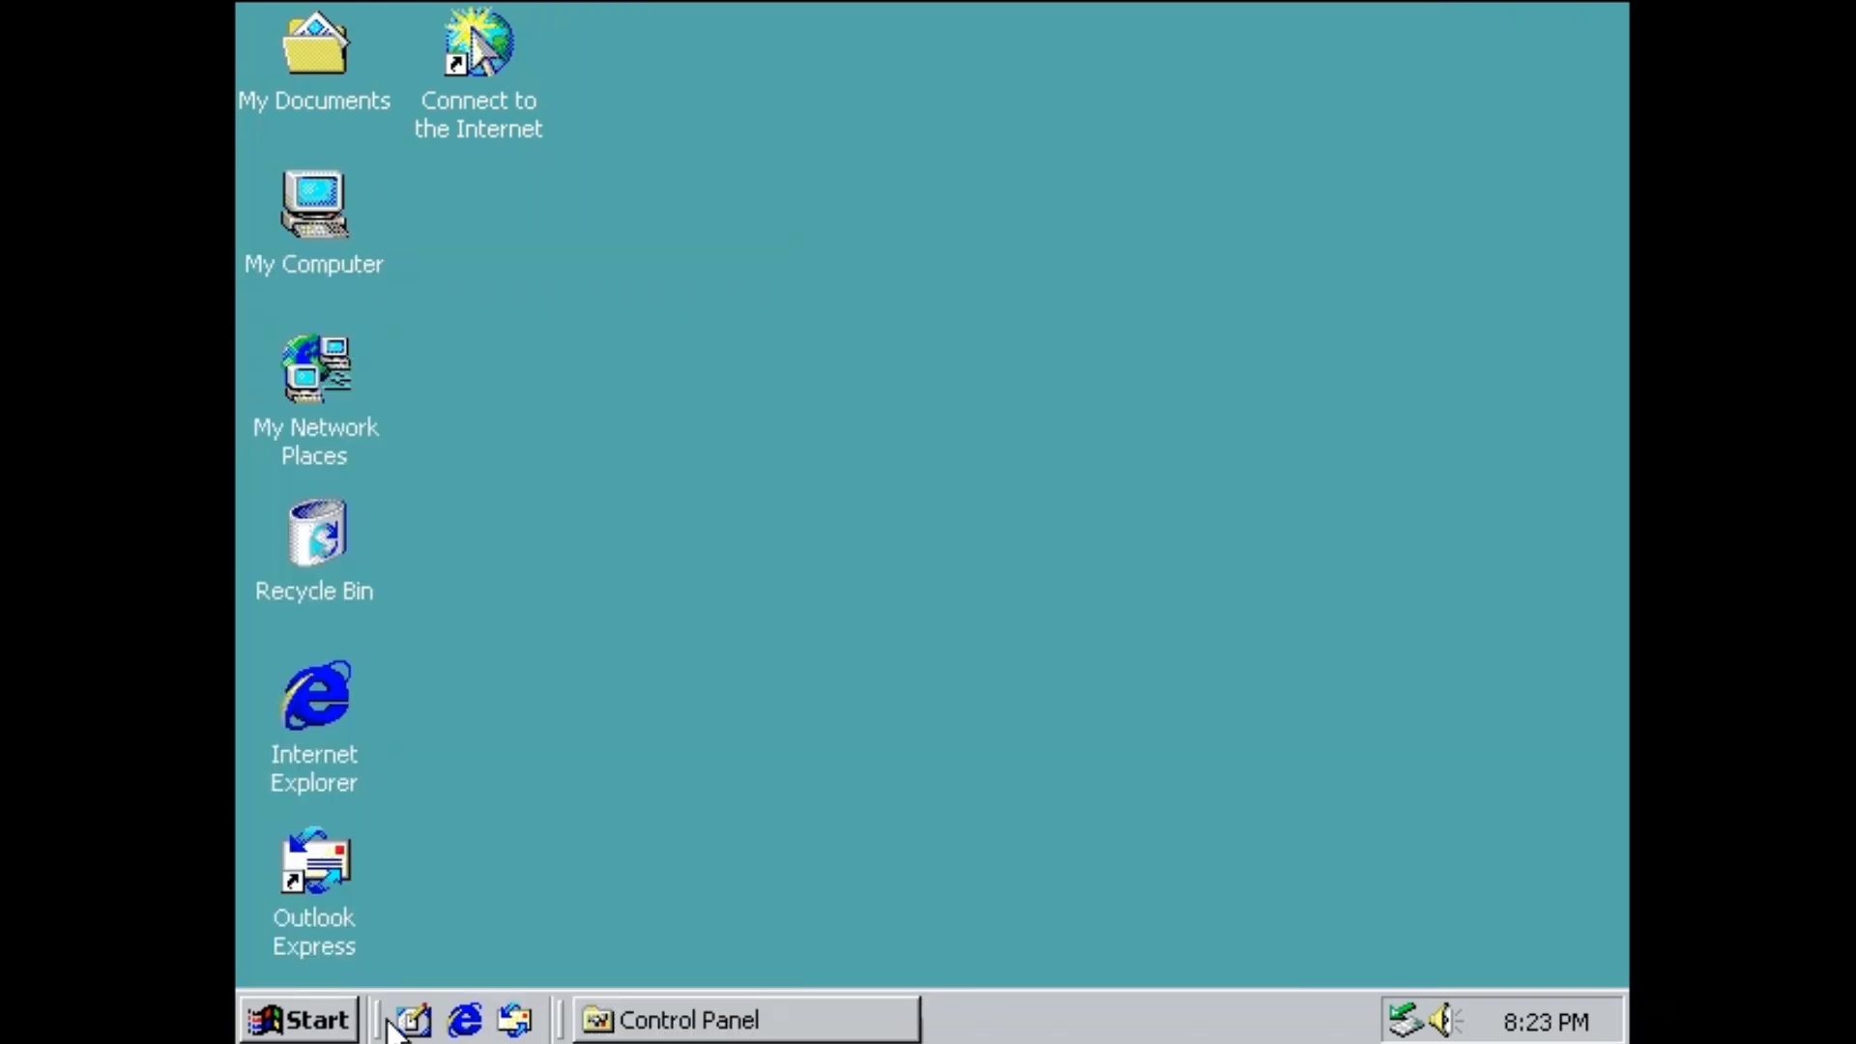
right_click(578, 375)
mouse_move(773, 396)
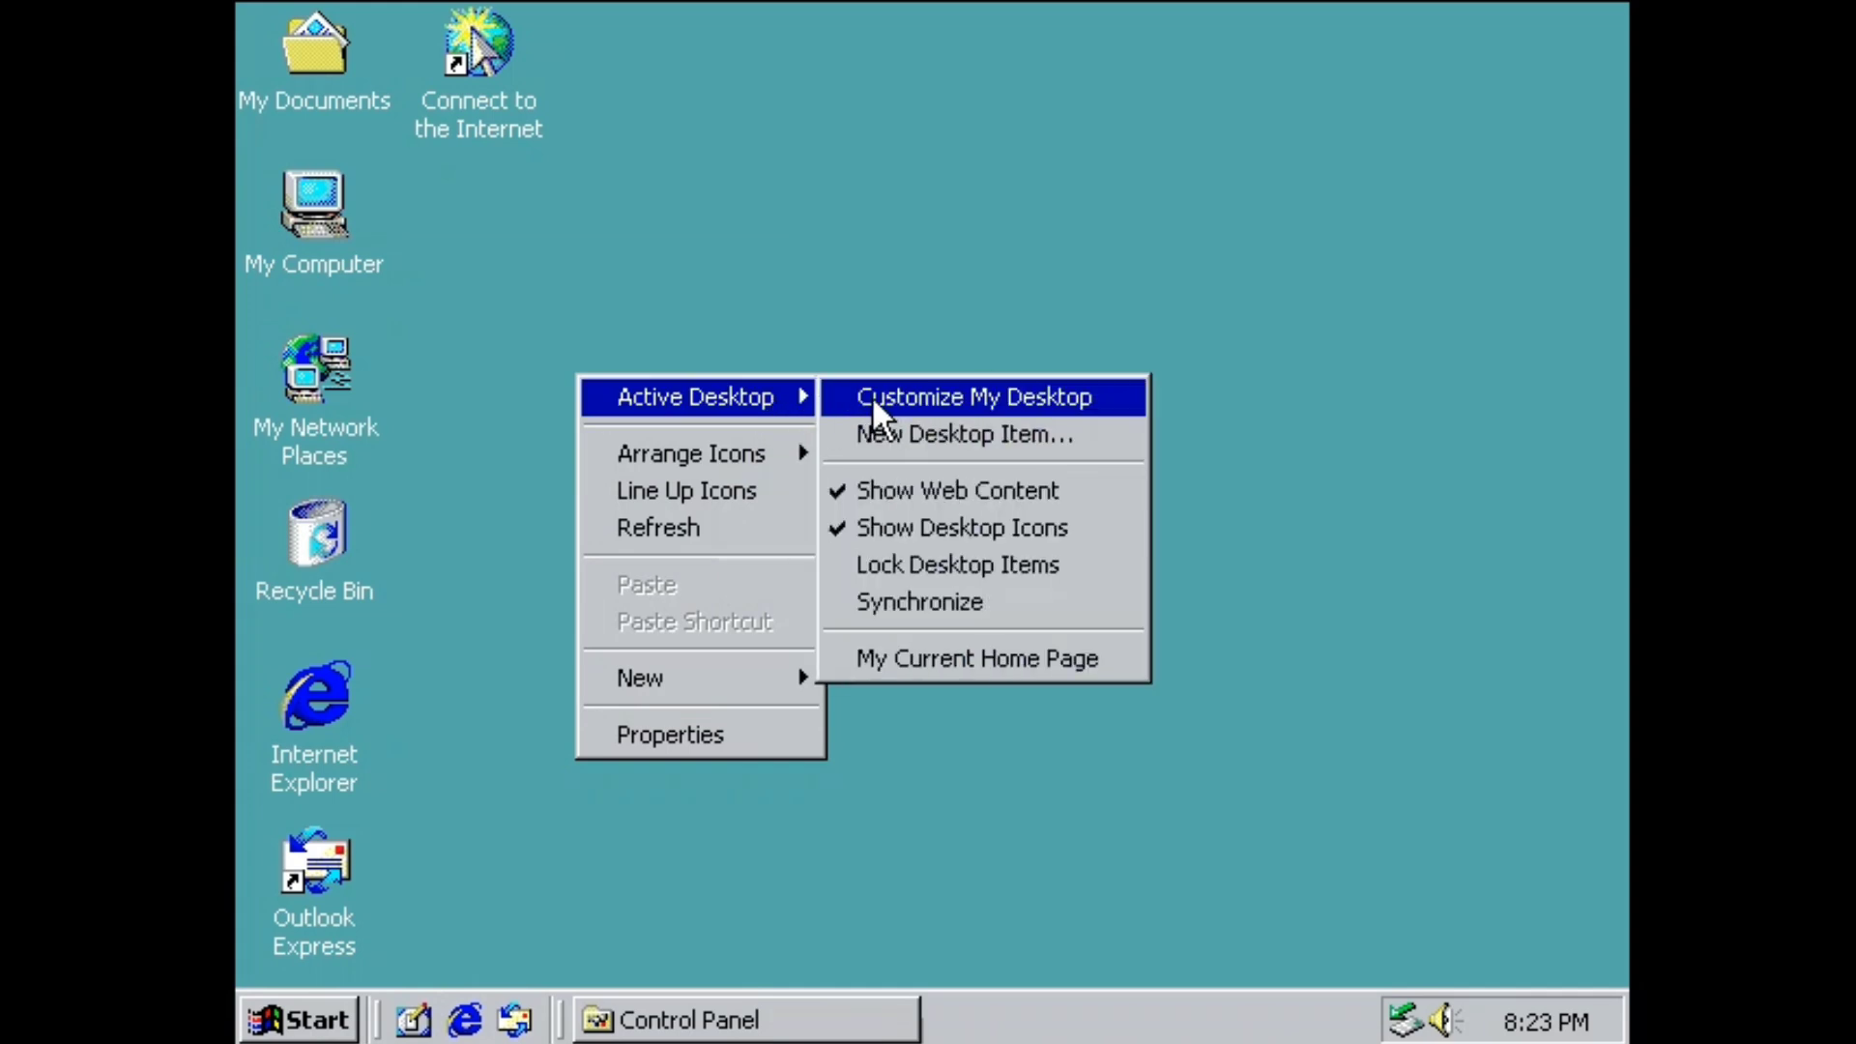
left_click(872, 396)
left_click(808, 926)
Create a new Wave Sound file named 'a' on the desktop and try opening it.
right_click(847, 131)
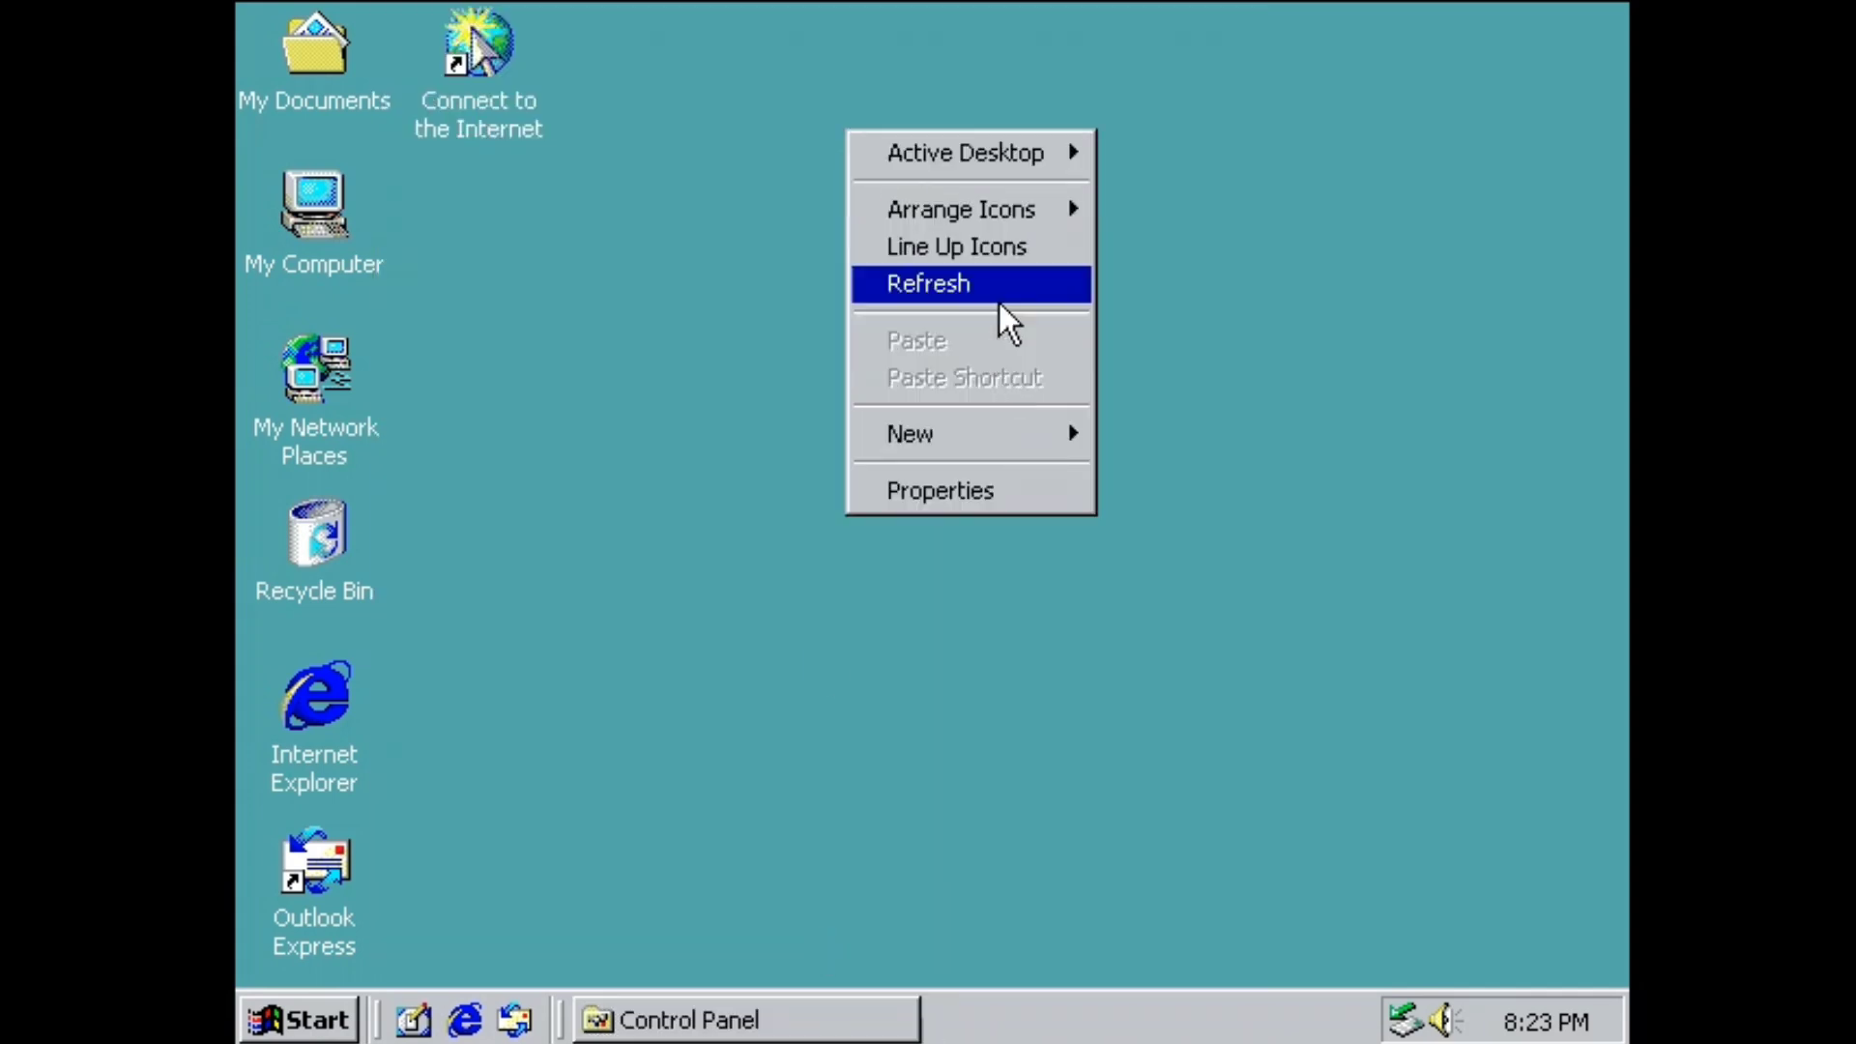
mouse_move(953, 447)
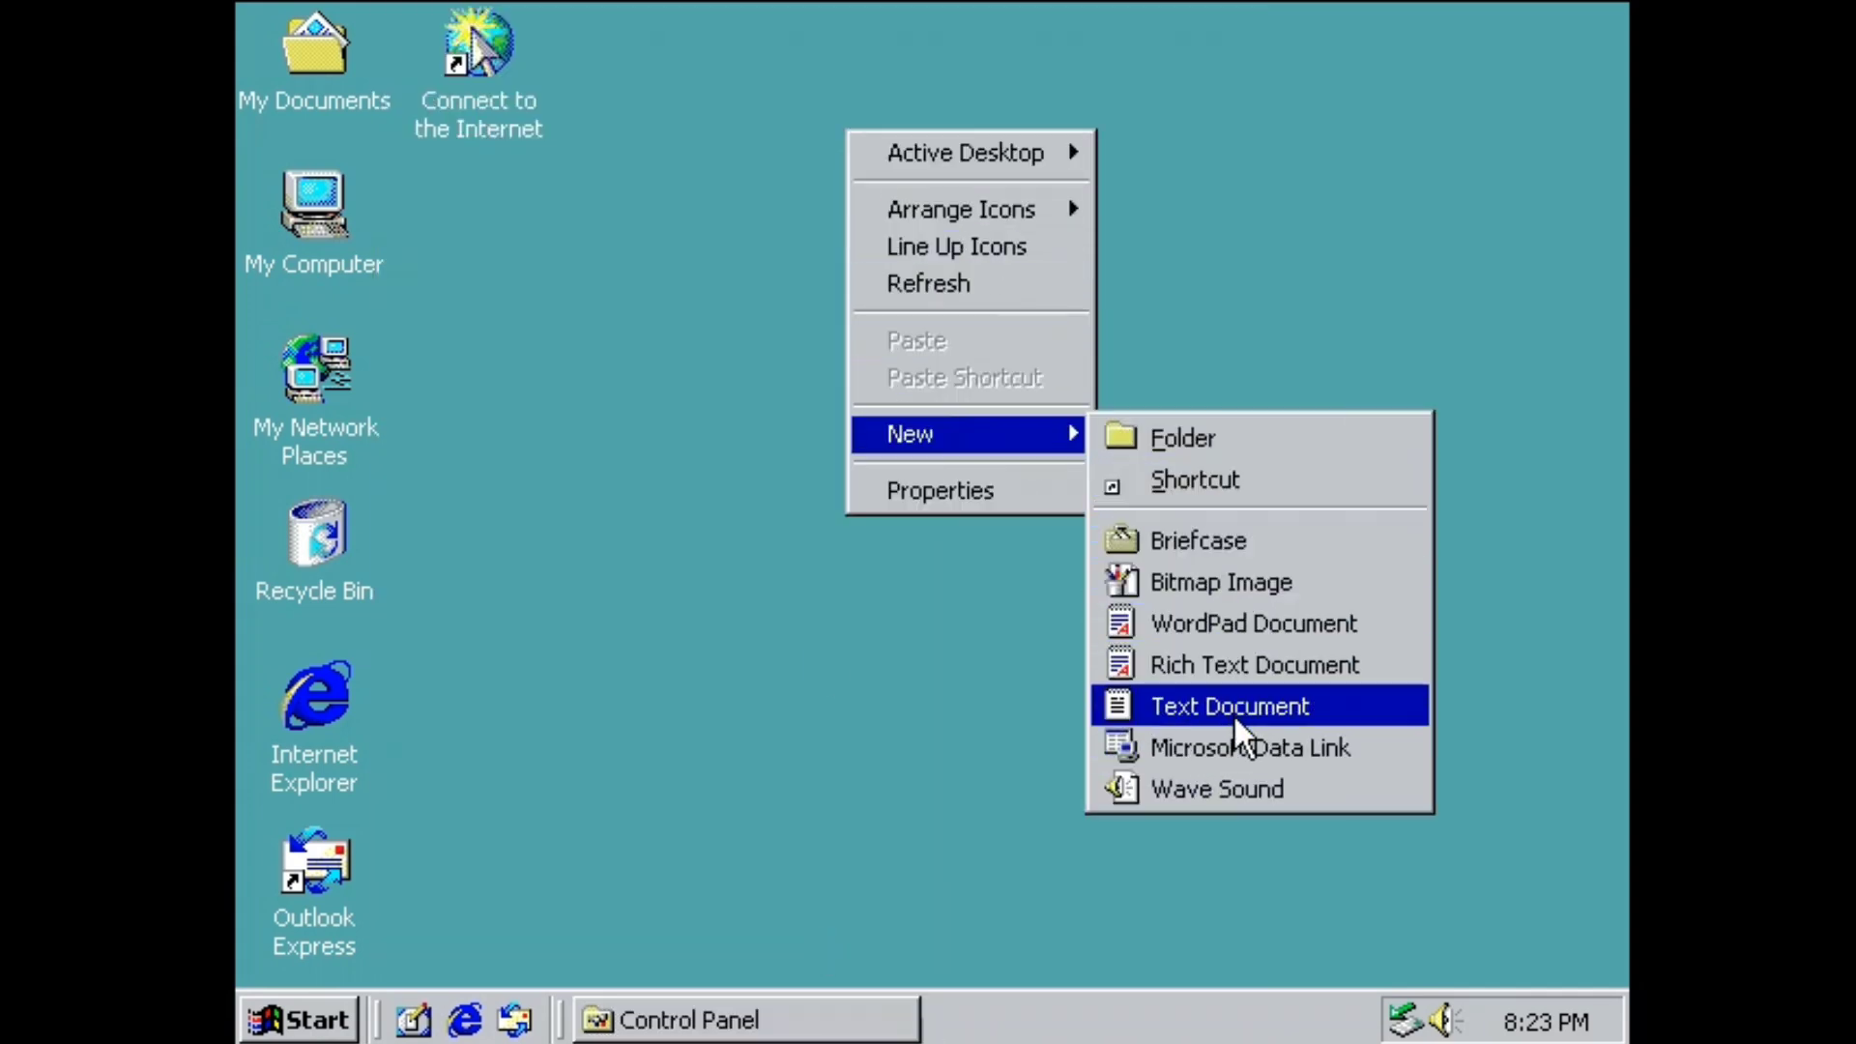
left_click(1211, 789)
type("a")
key("Return")
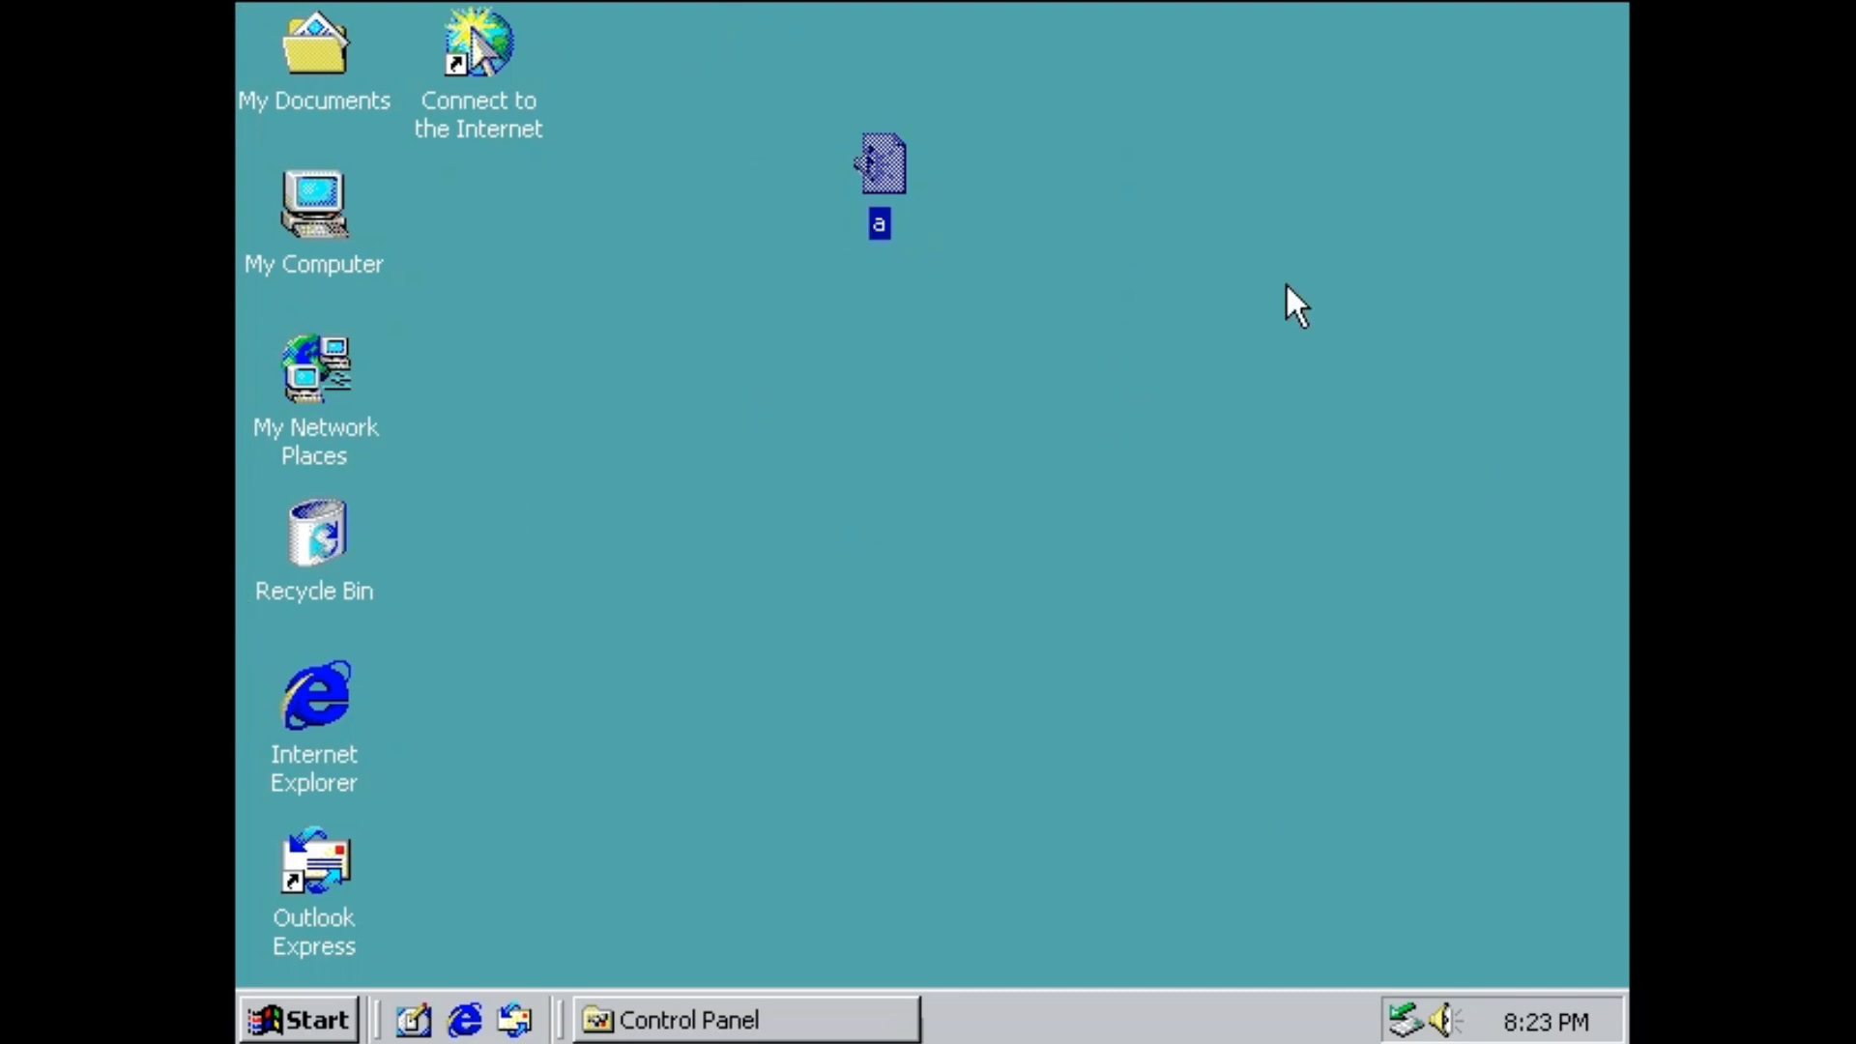
double_click(899, 169)
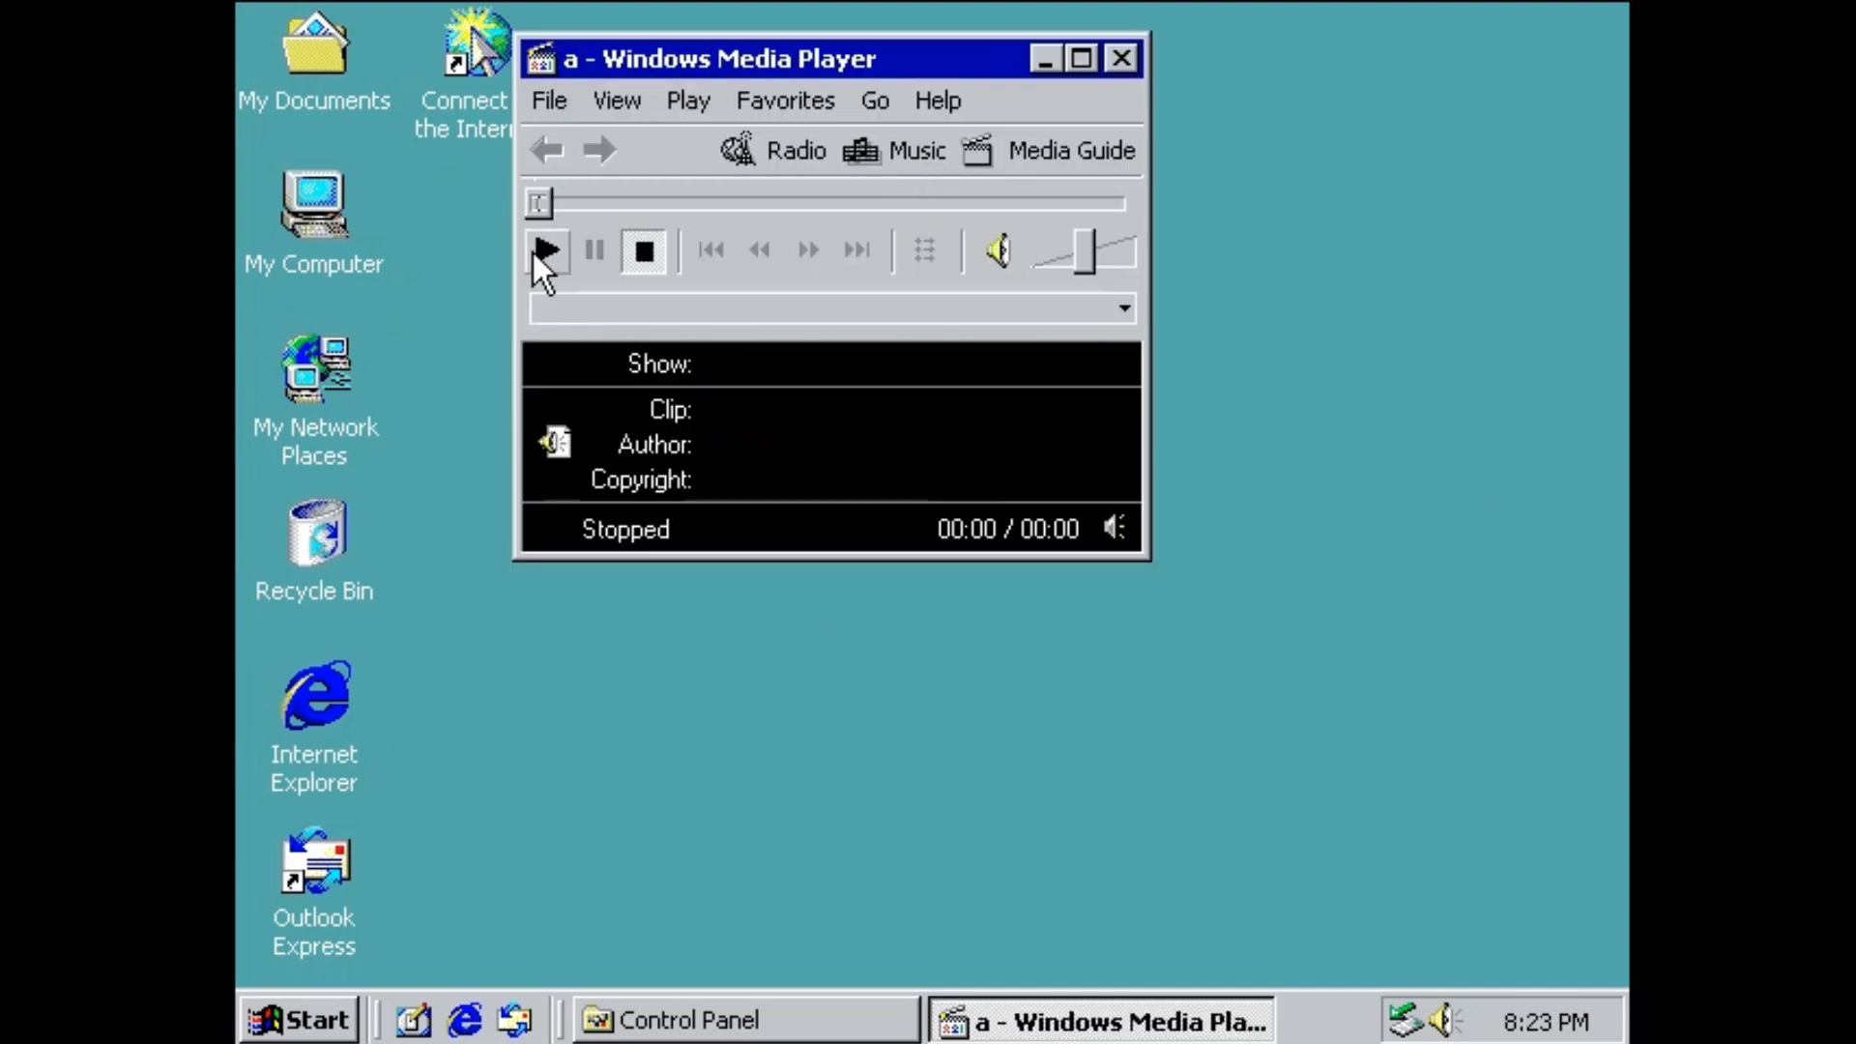
left_click(1122, 59)
Record six seconds into 'a' with Sound Recorder, play it back, and save.
right_click(850, 185)
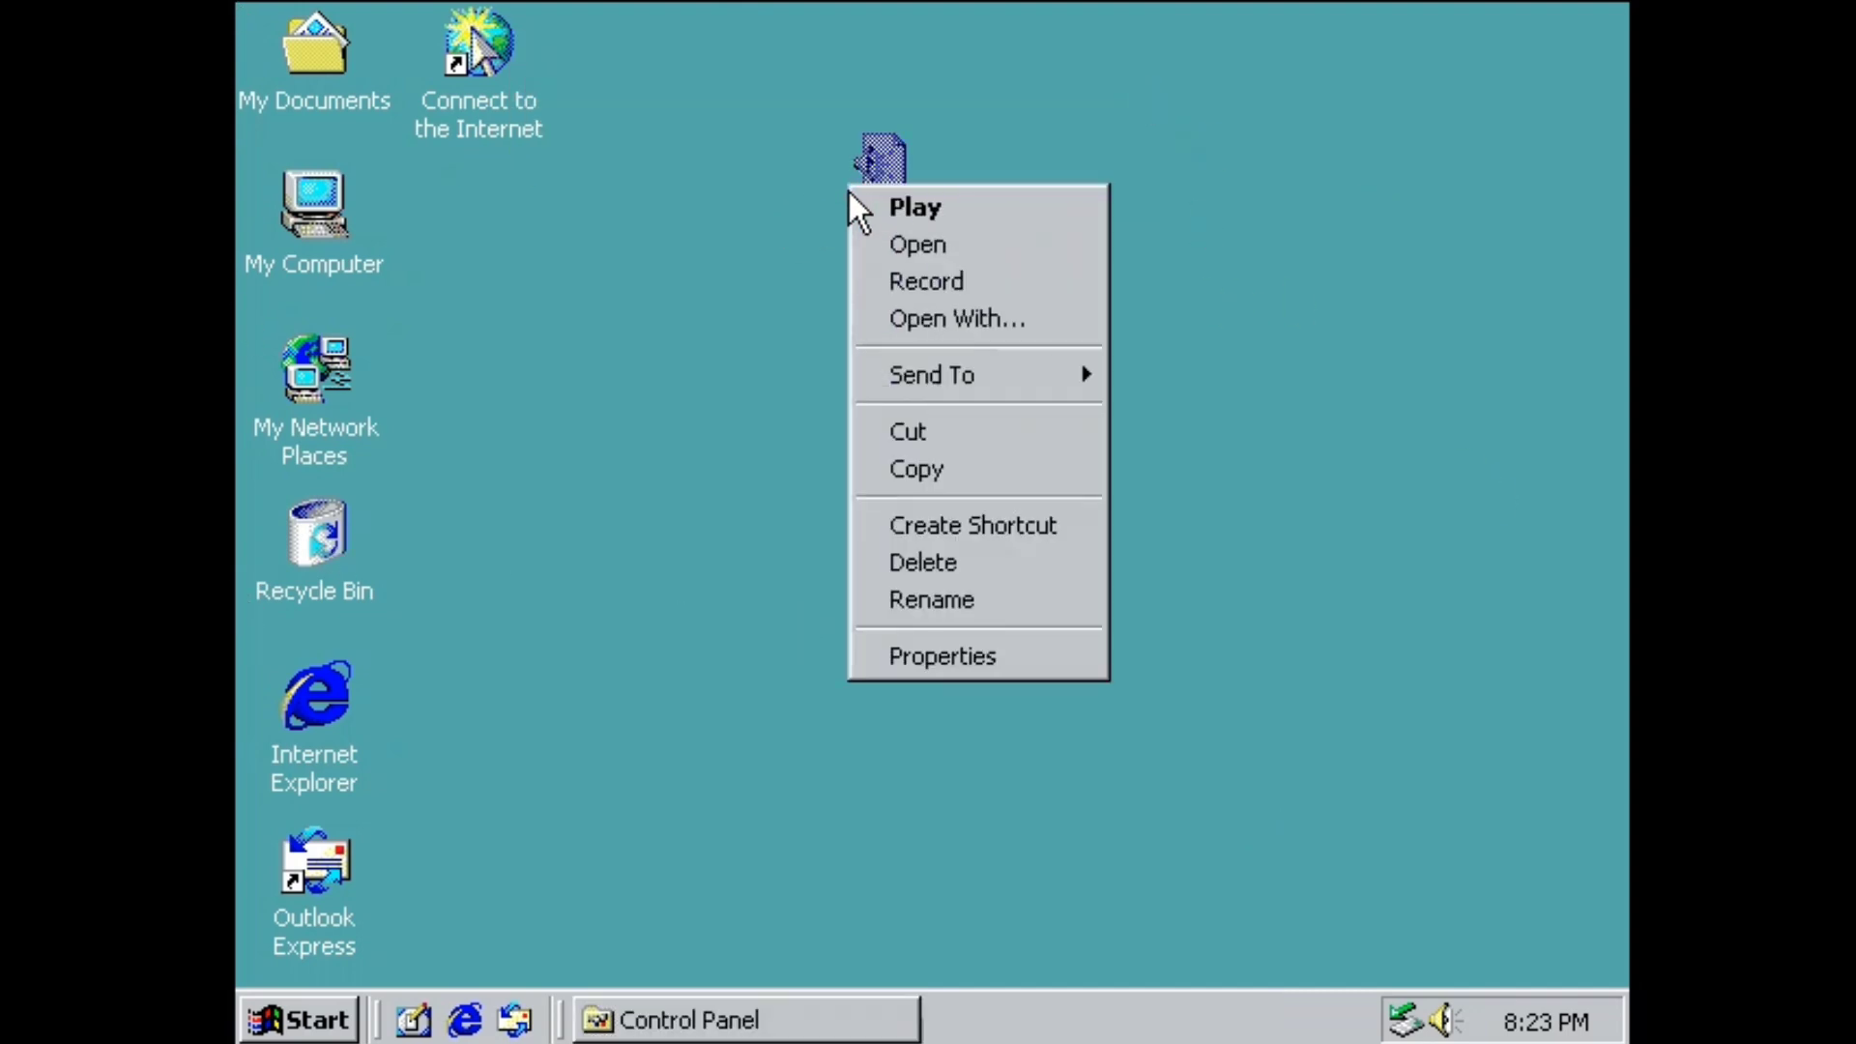
left_click(898, 284)
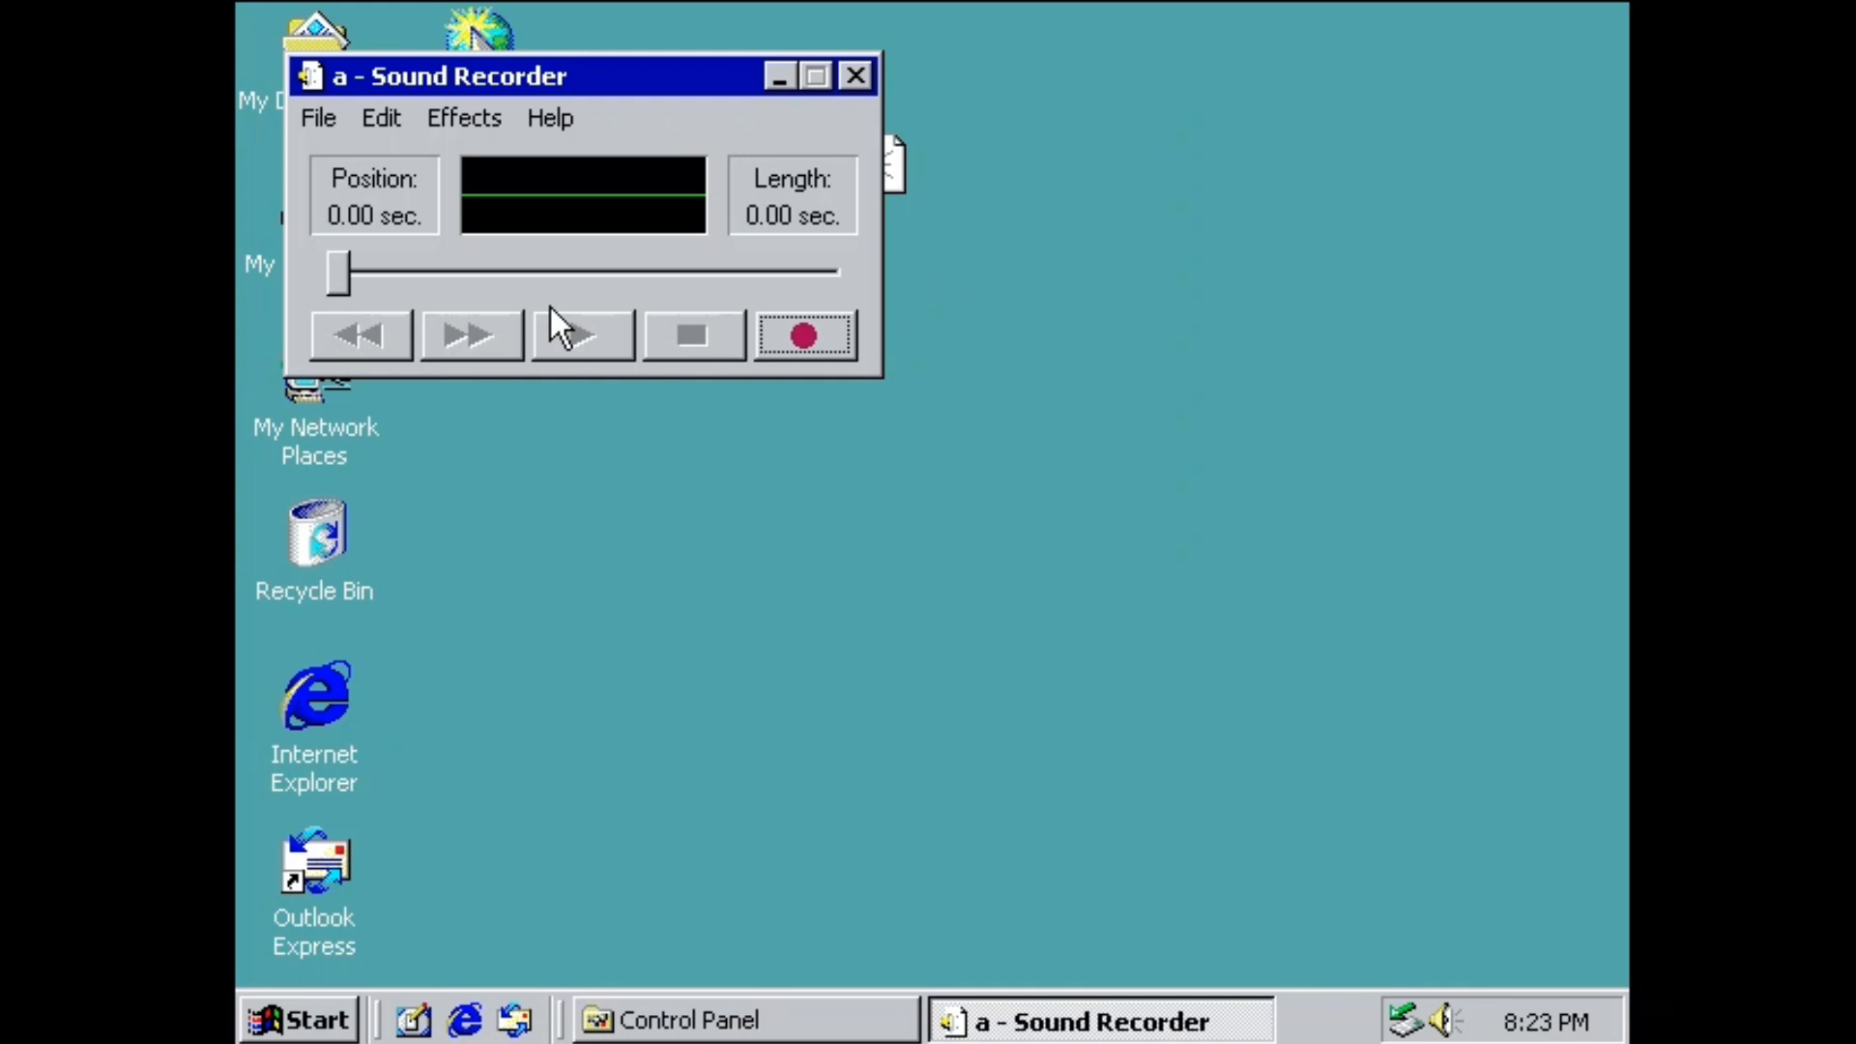
left_click(794, 327)
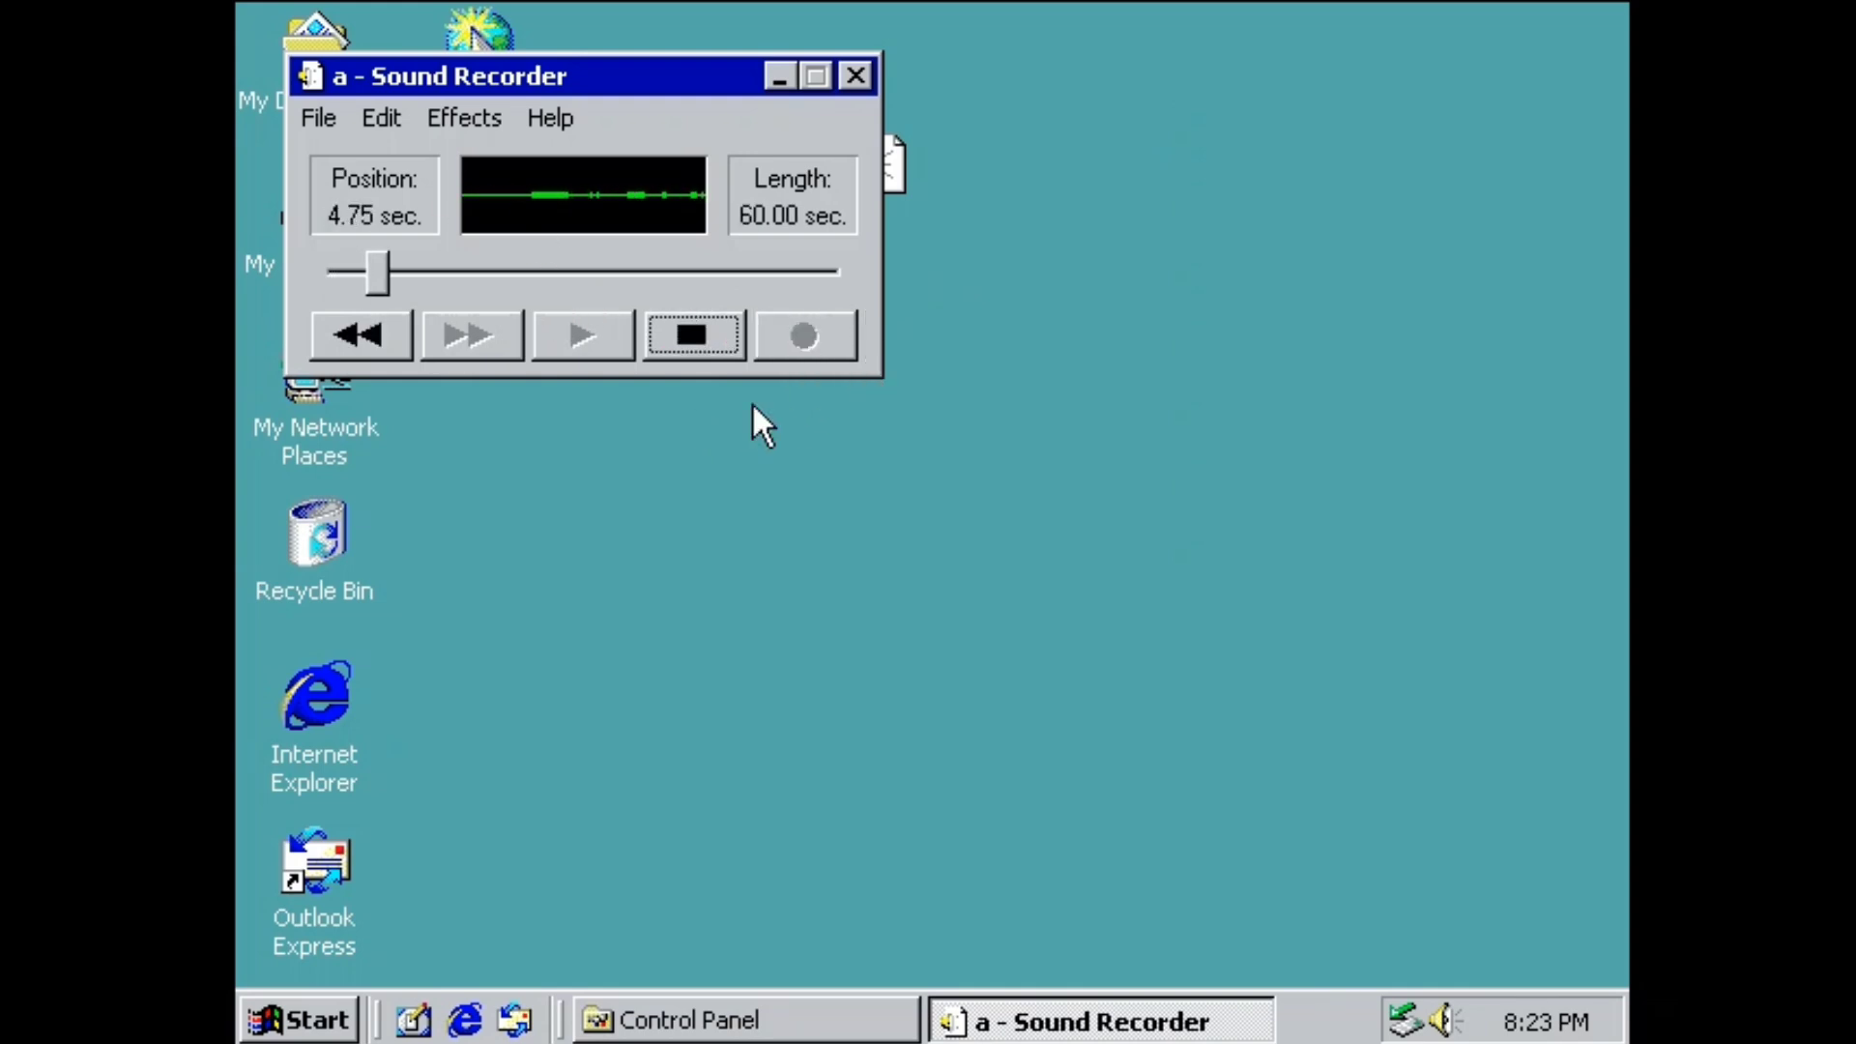
left_click(665, 336)
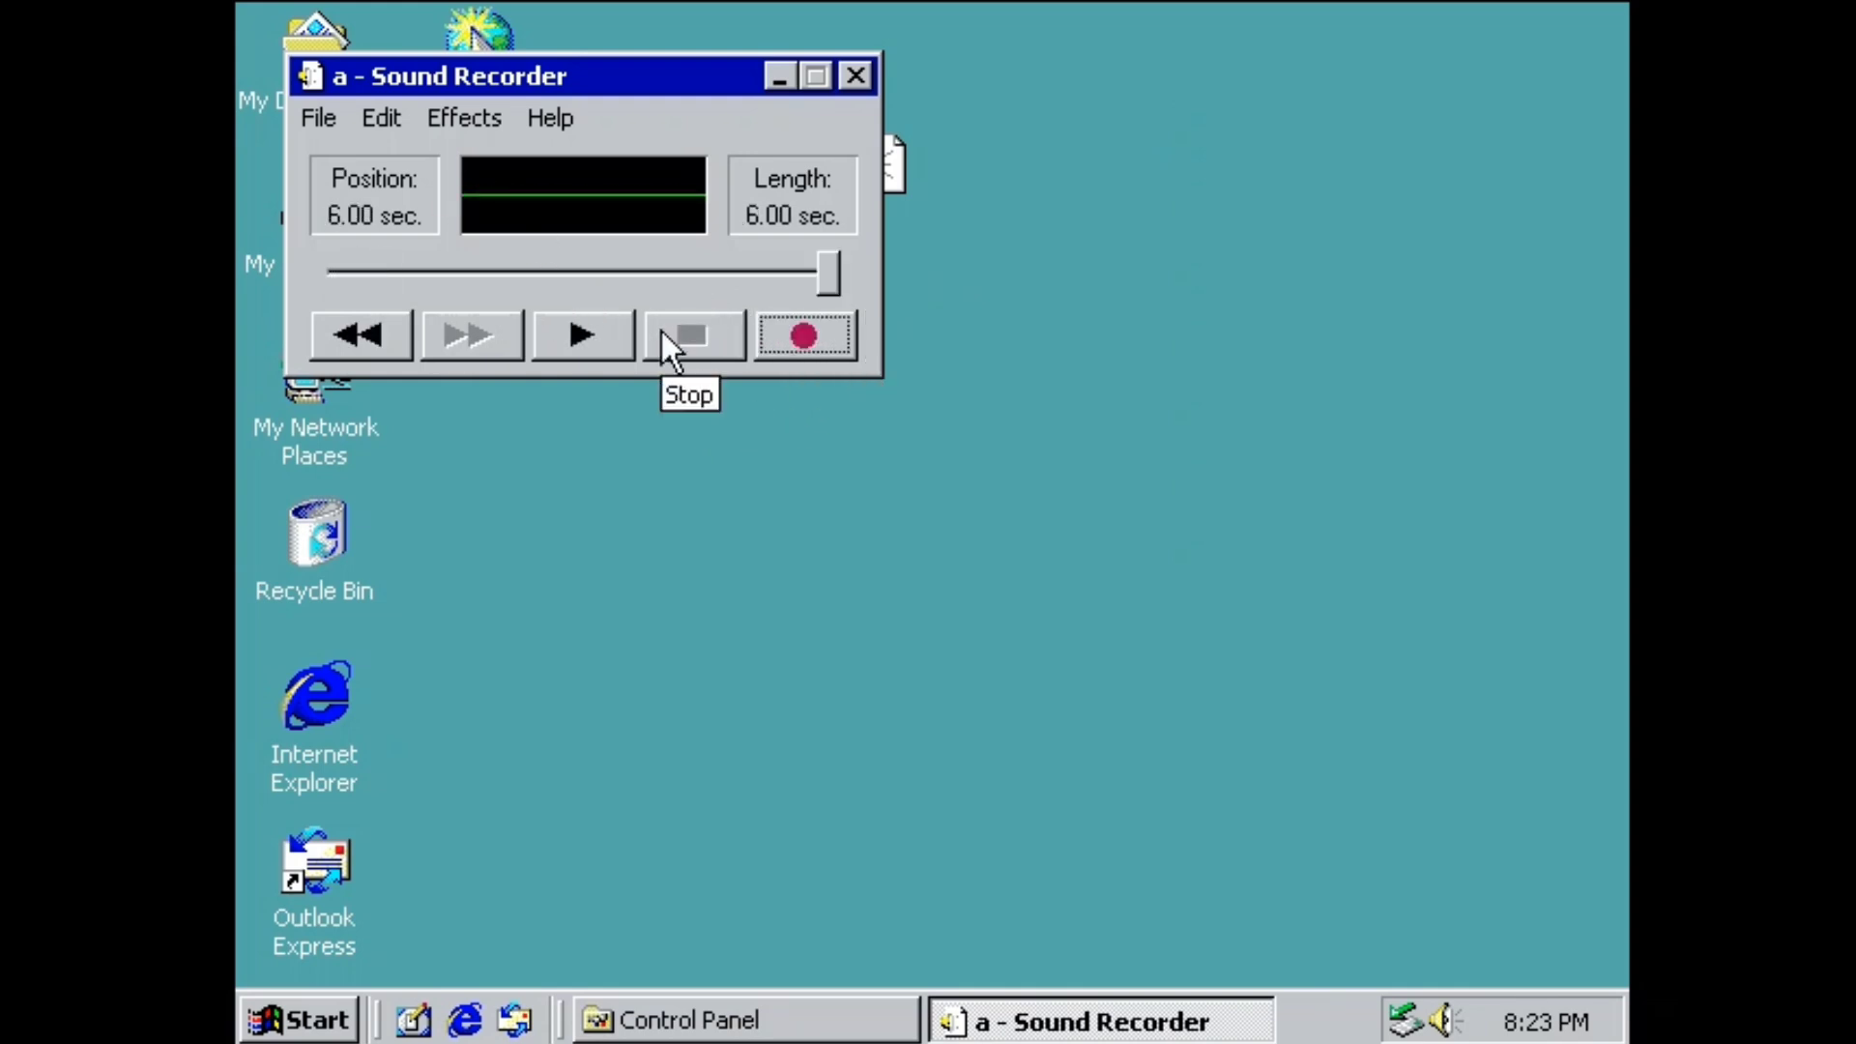
left_click(537, 336)
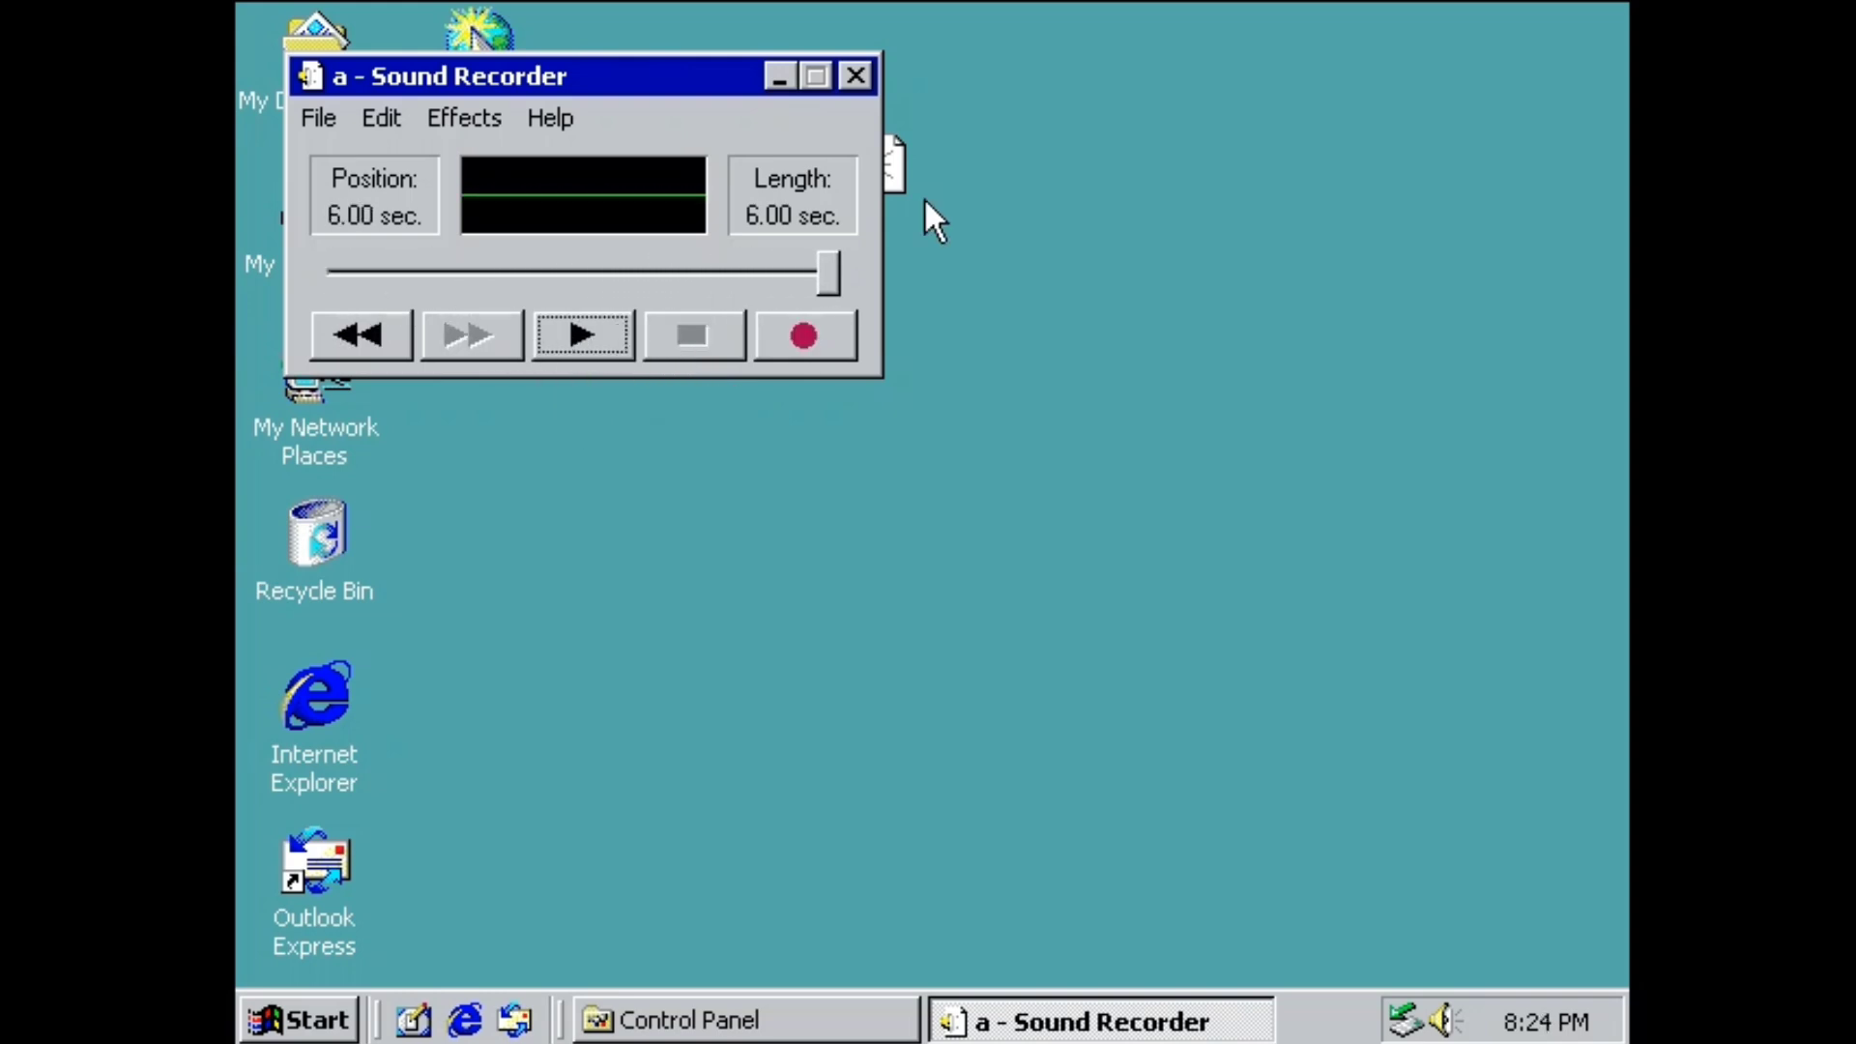
left_click(849, 73)
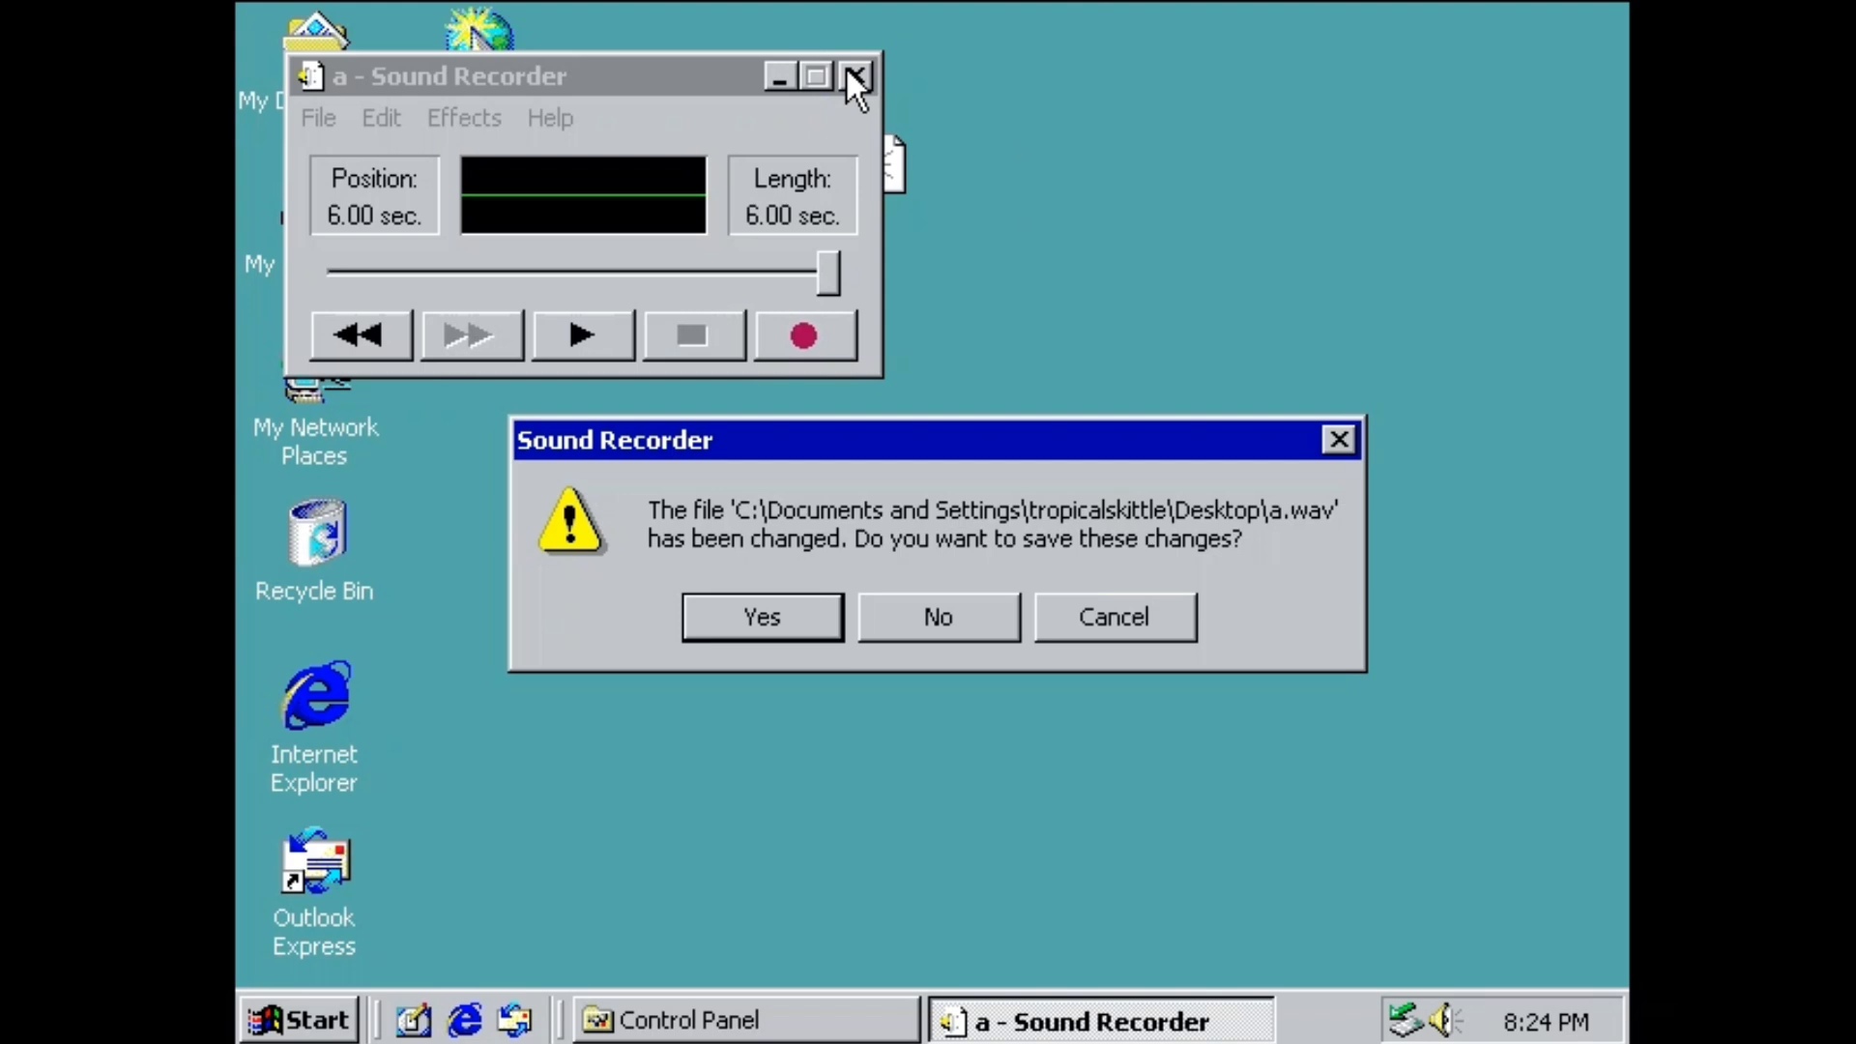
key("Return")
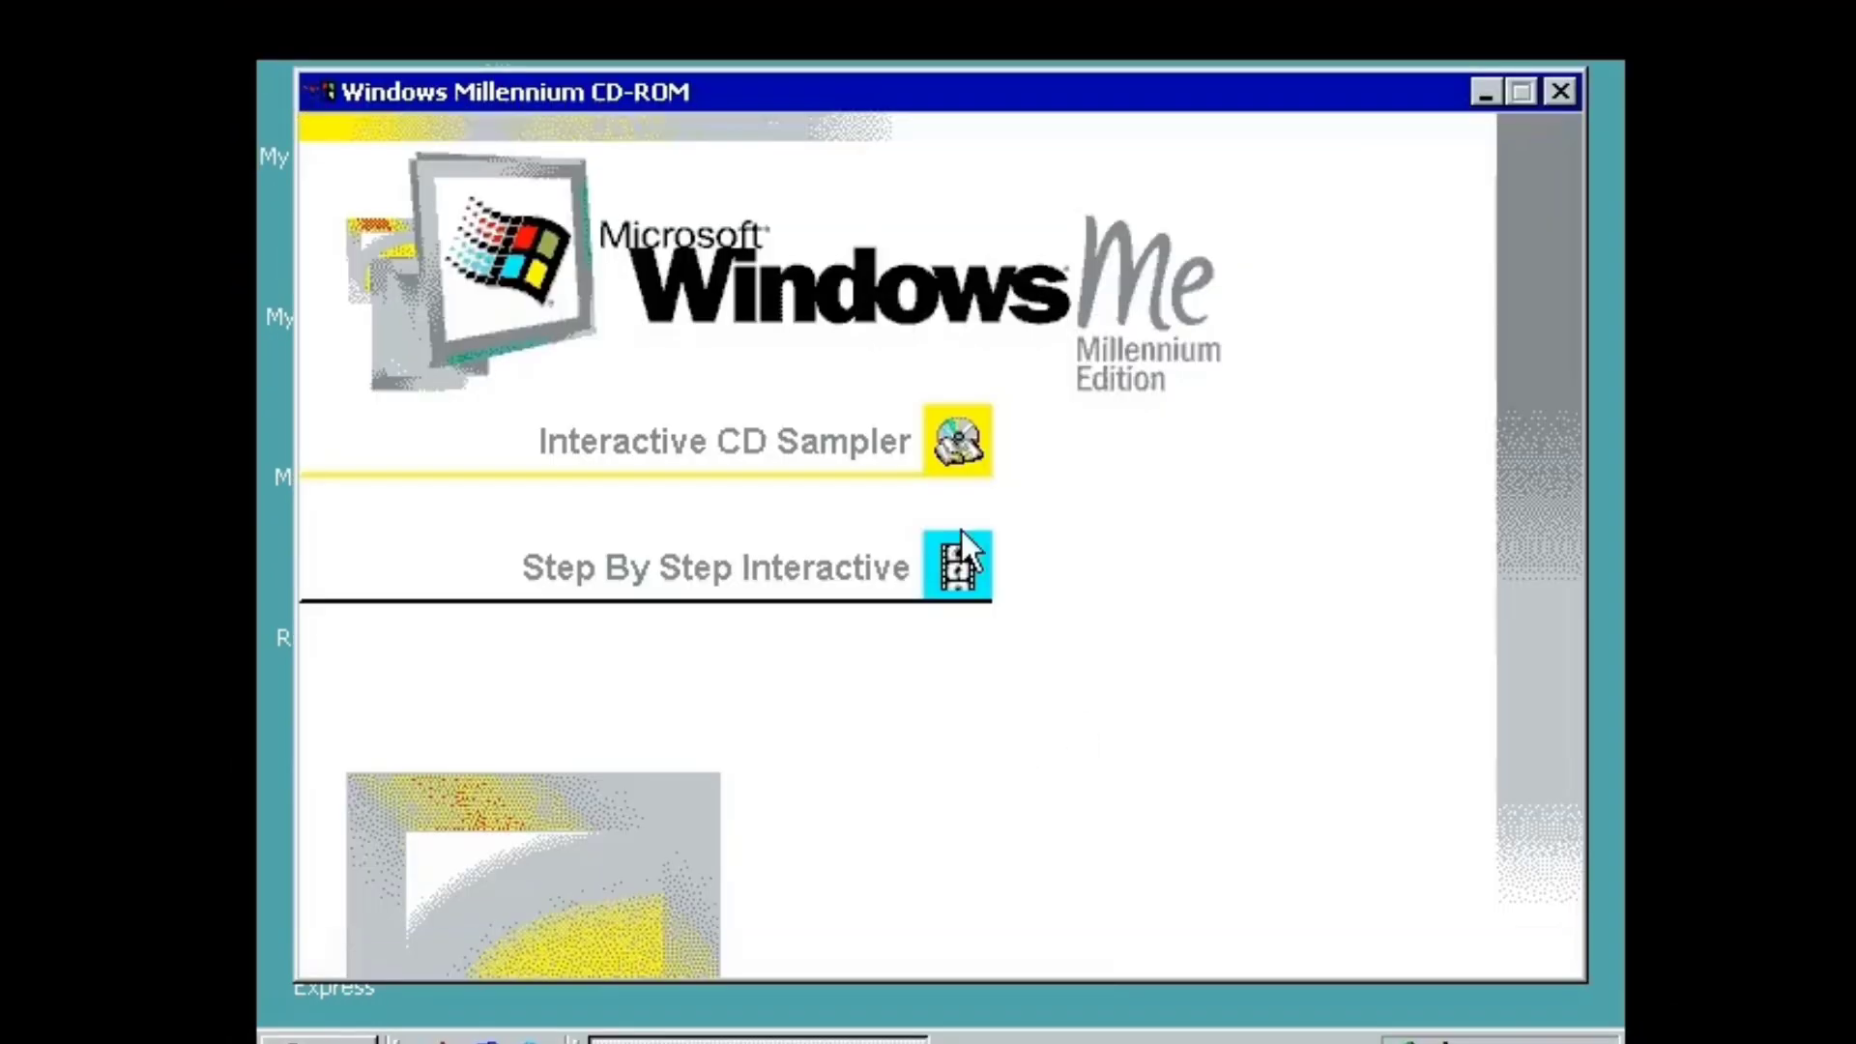
Dismiss the CD autorun window and close the setup error message.
left_click(1560, 91)
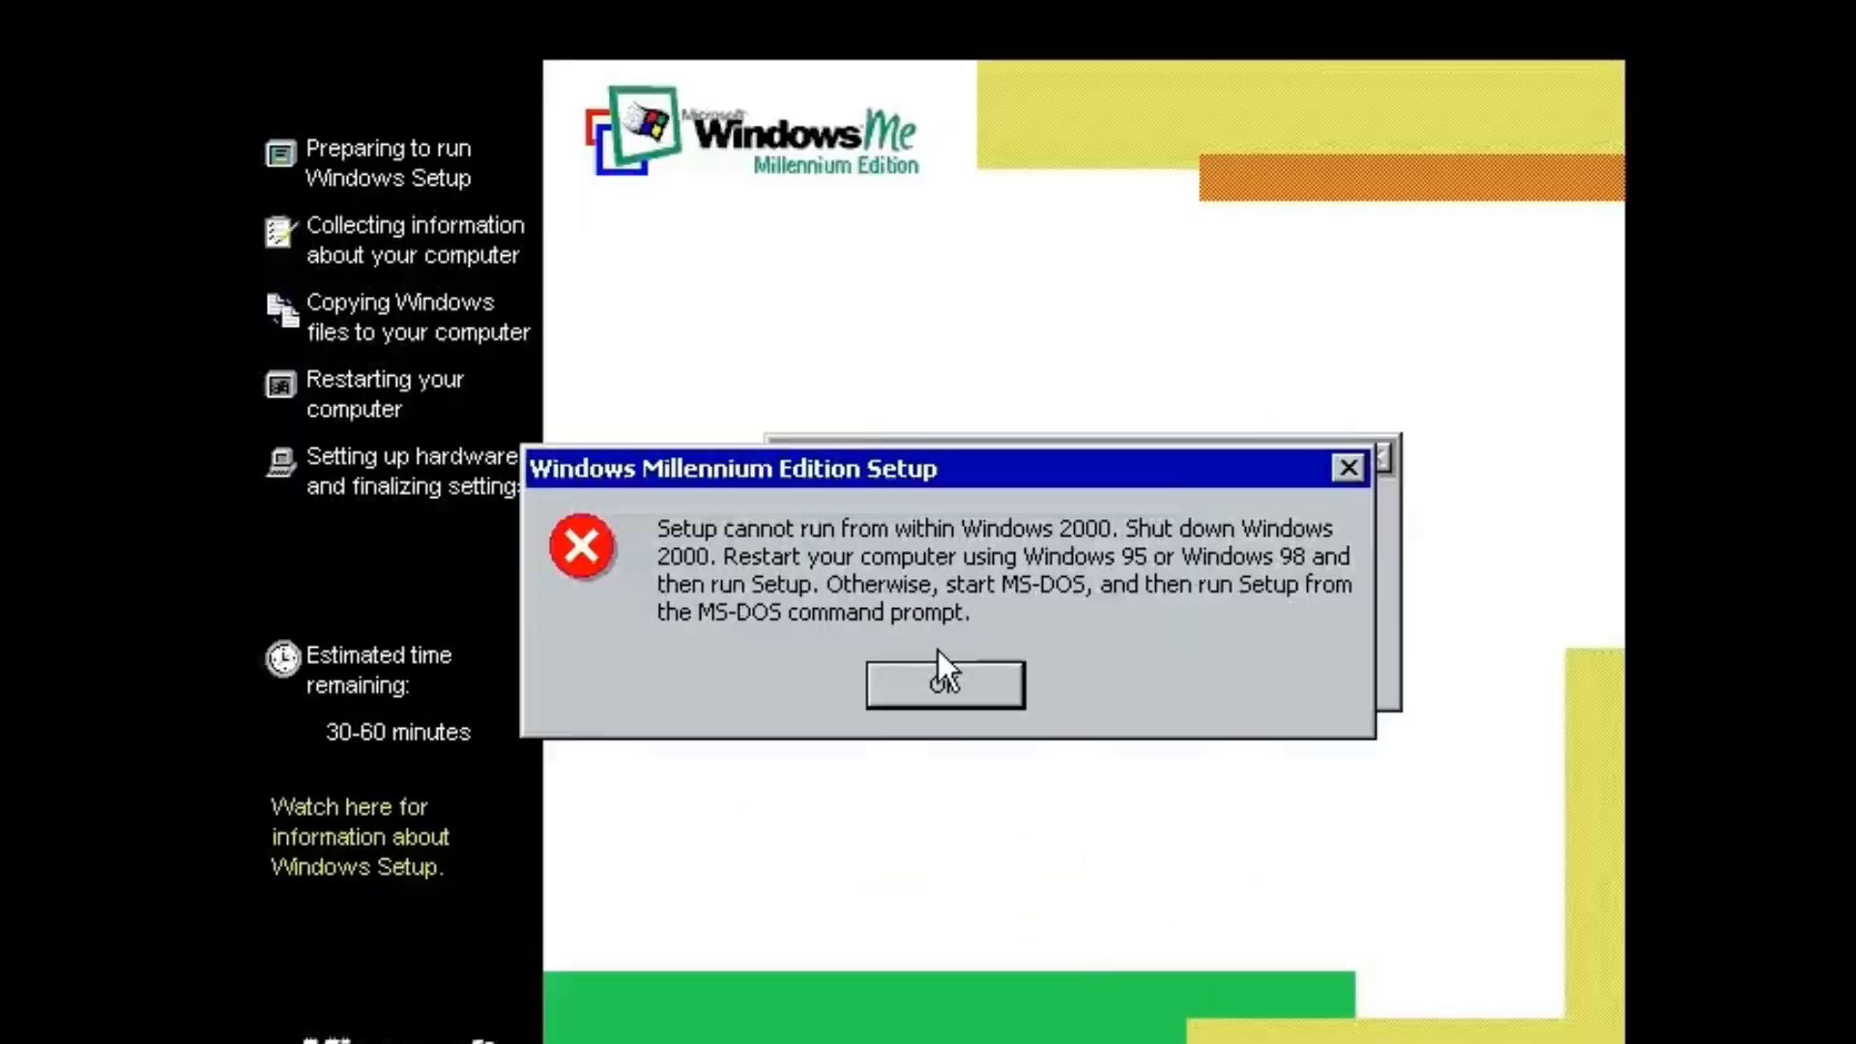
left_click(943, 681)
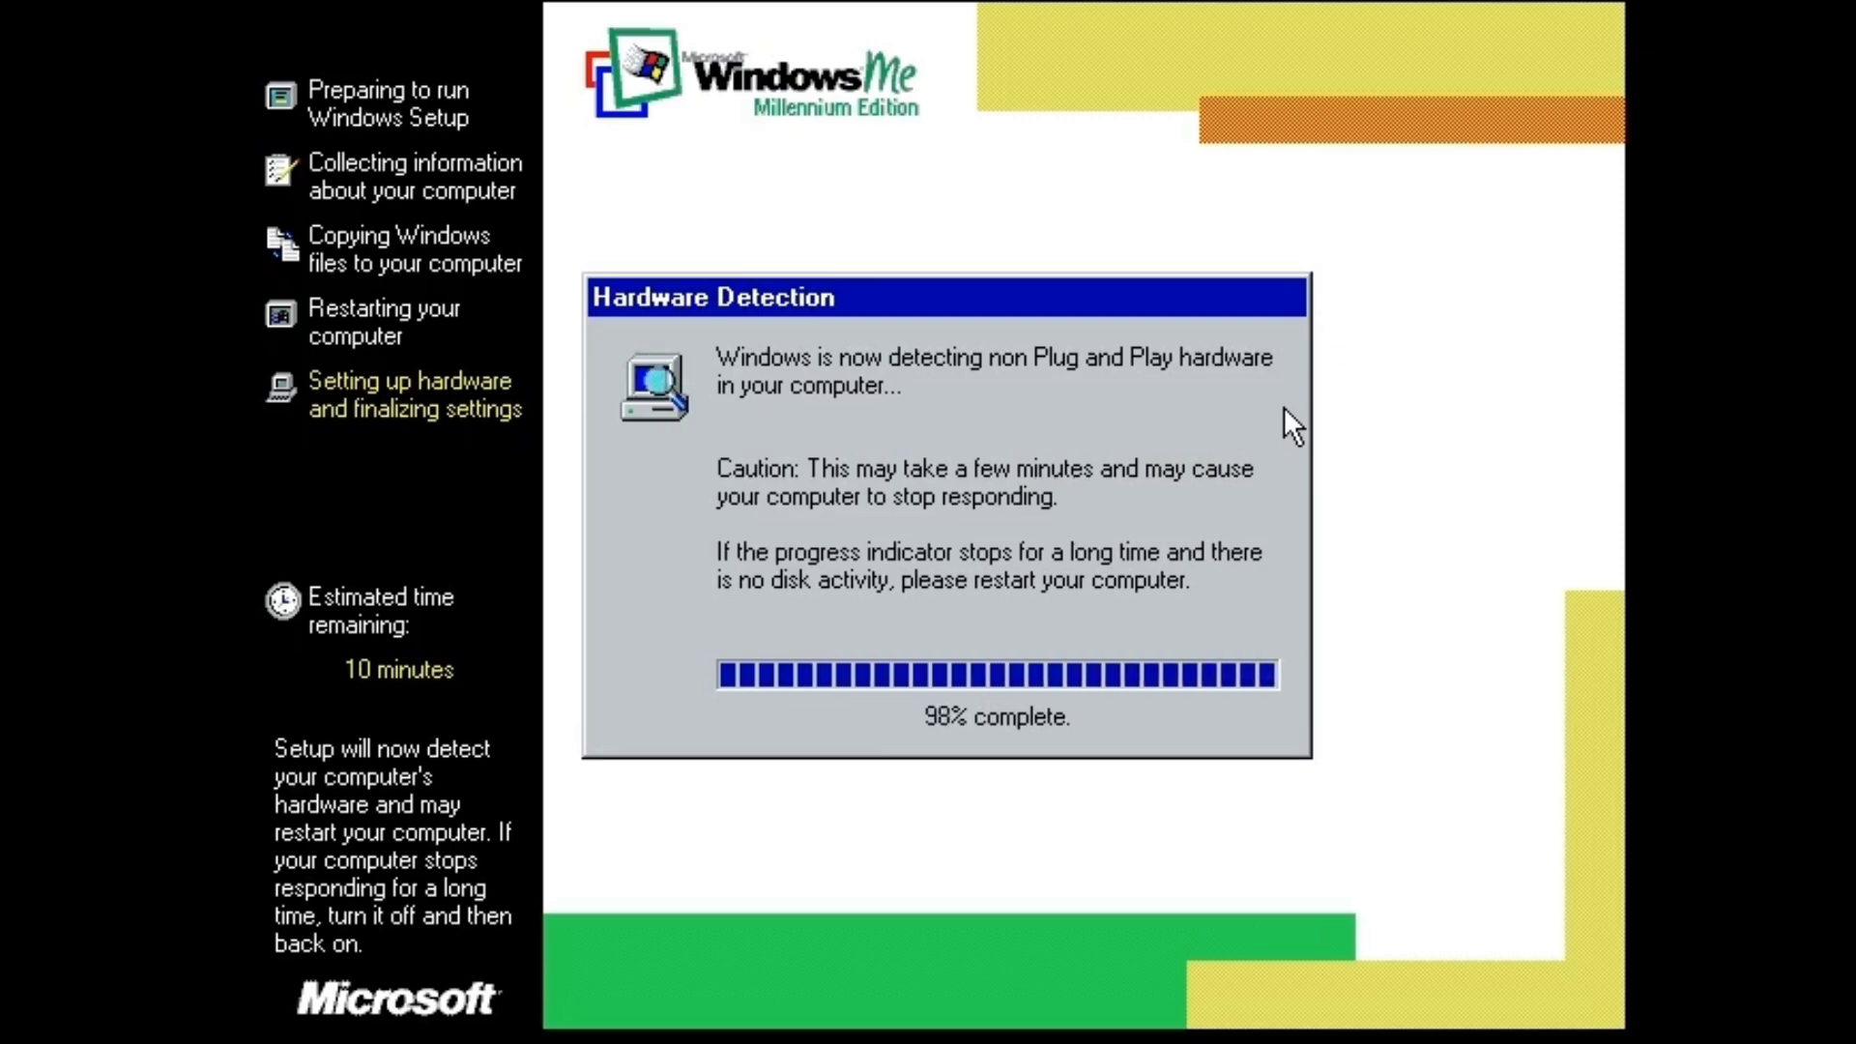
Enter the user name and company, then type the Windows Me product key.
key("Tab")
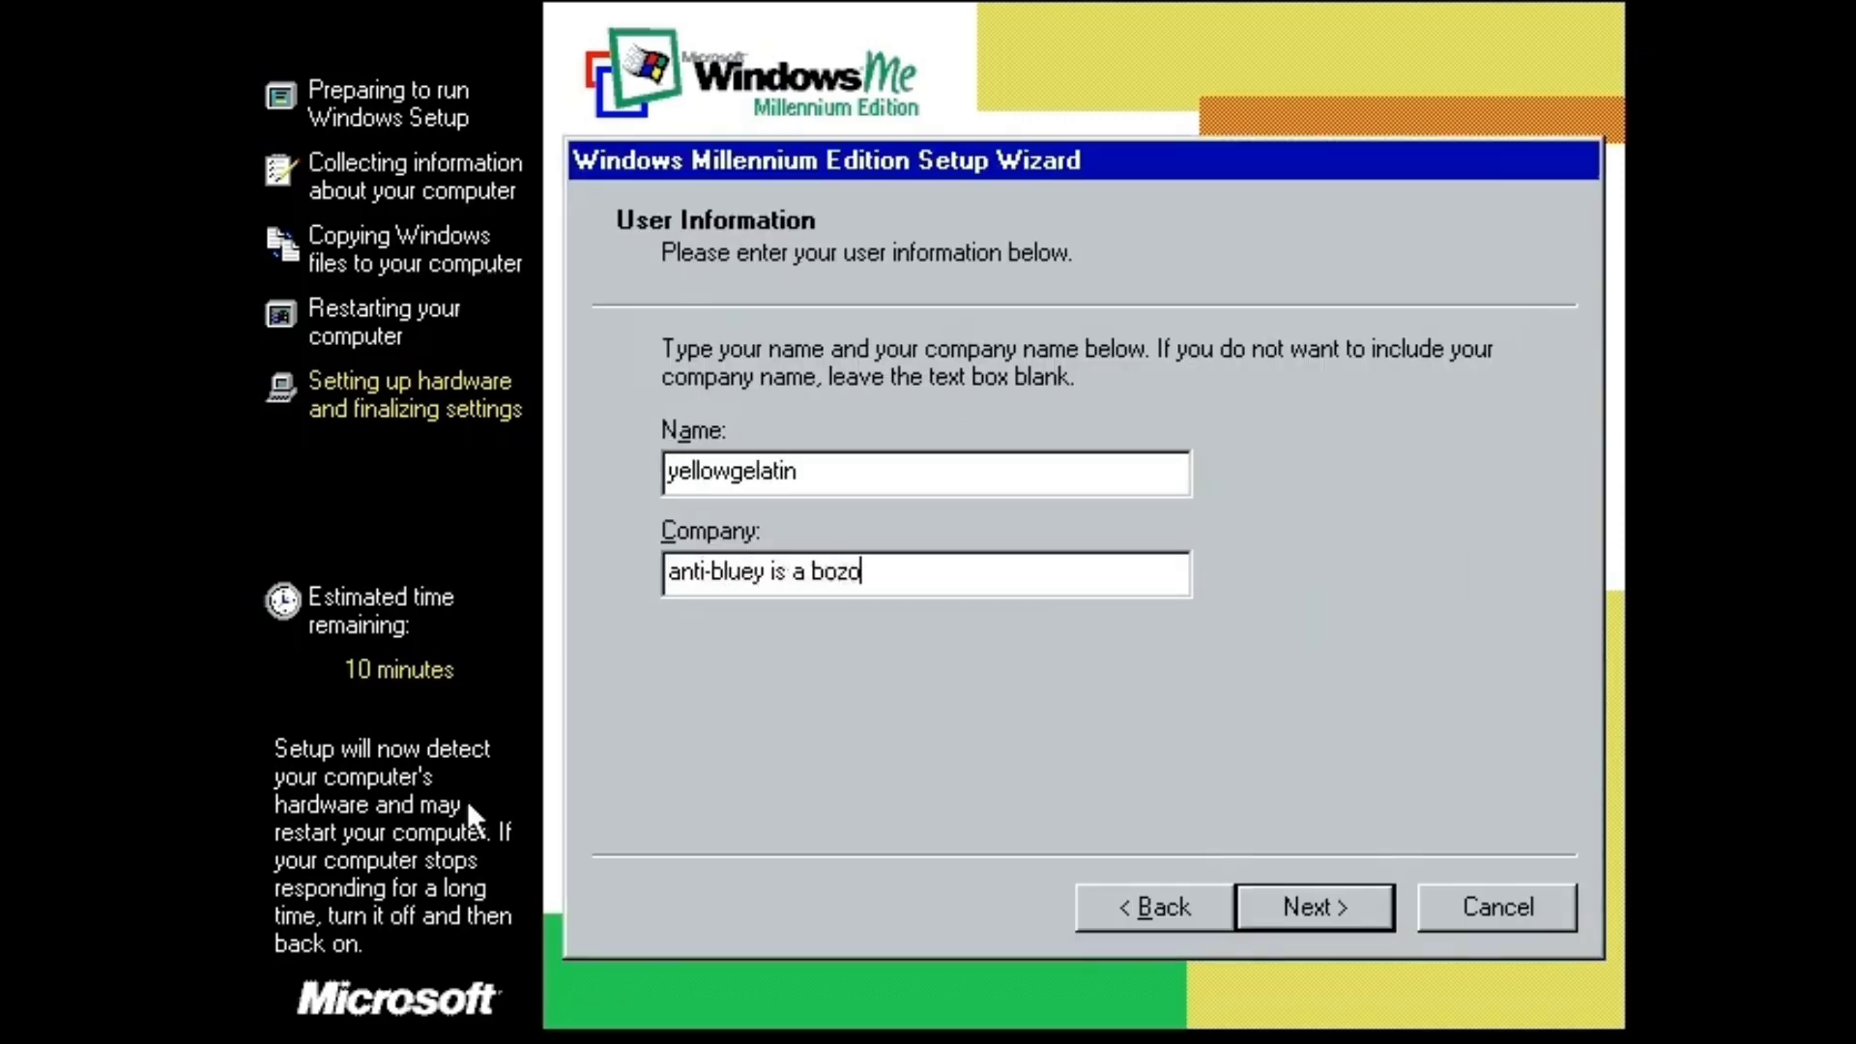
key("Return")
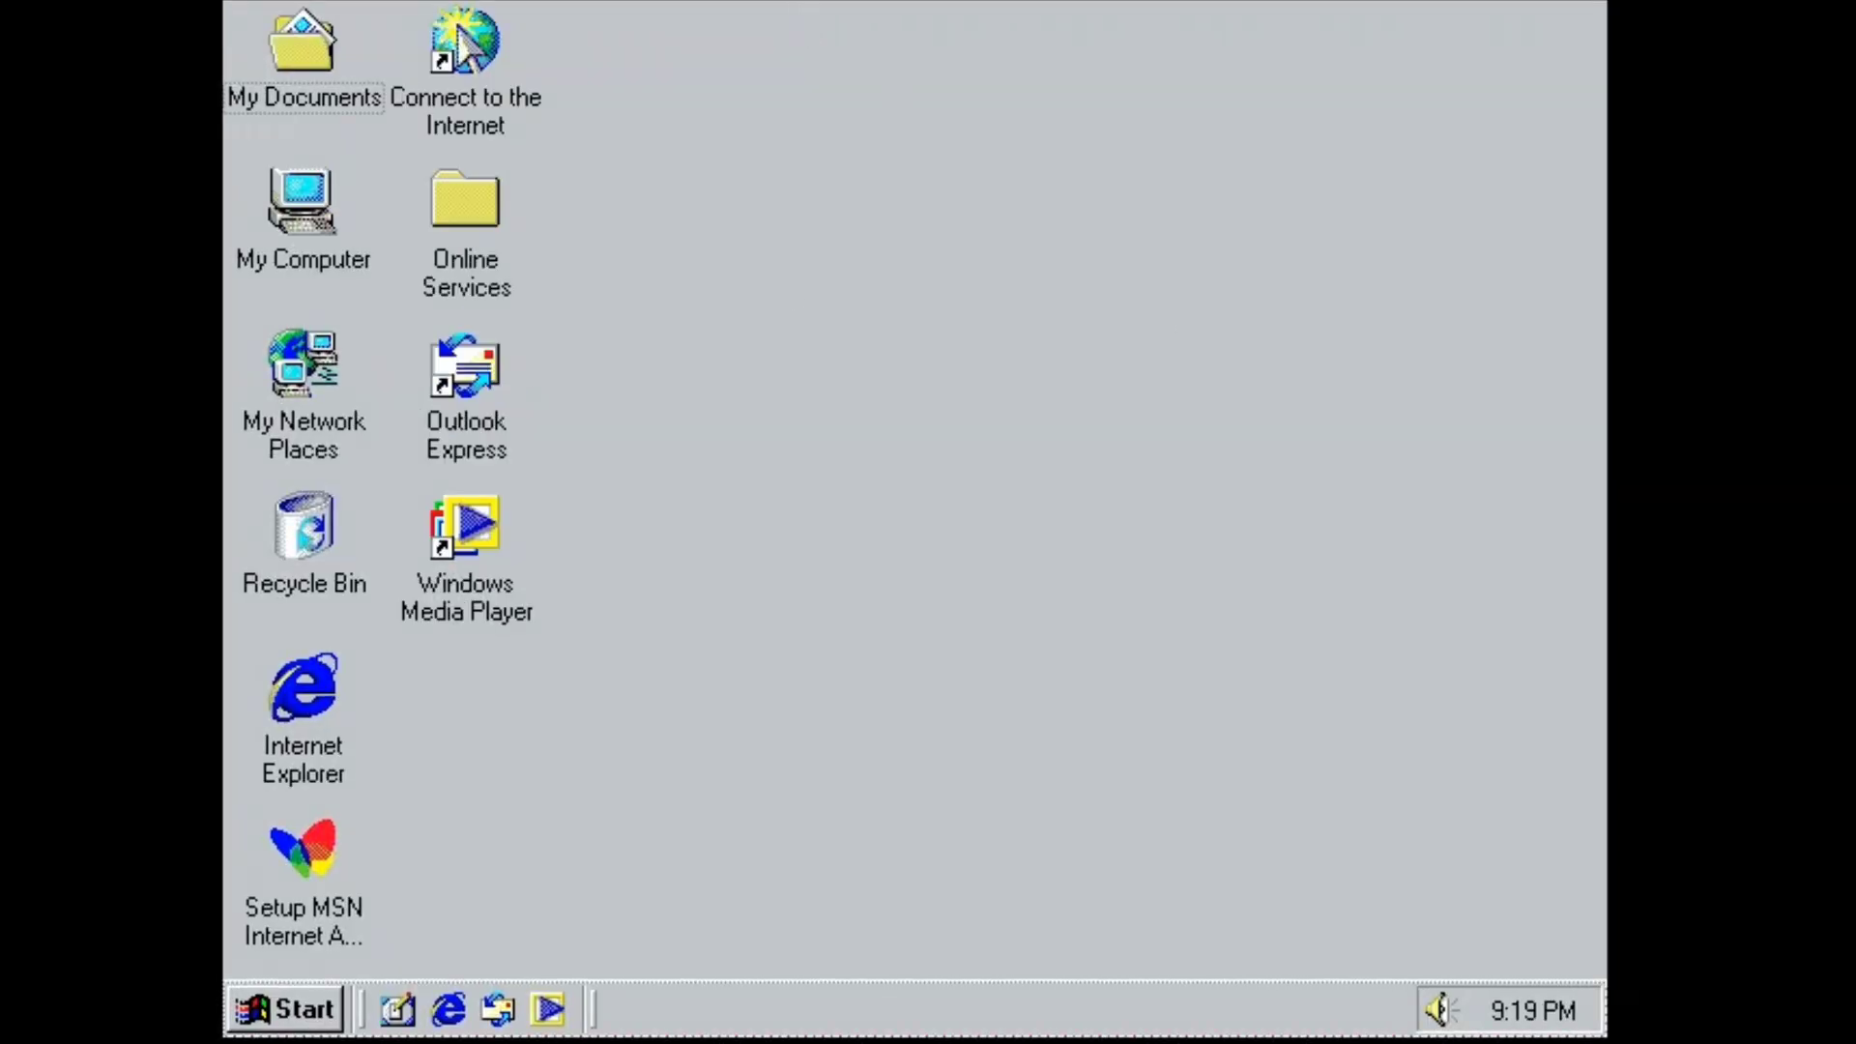
double_click(496, 625)
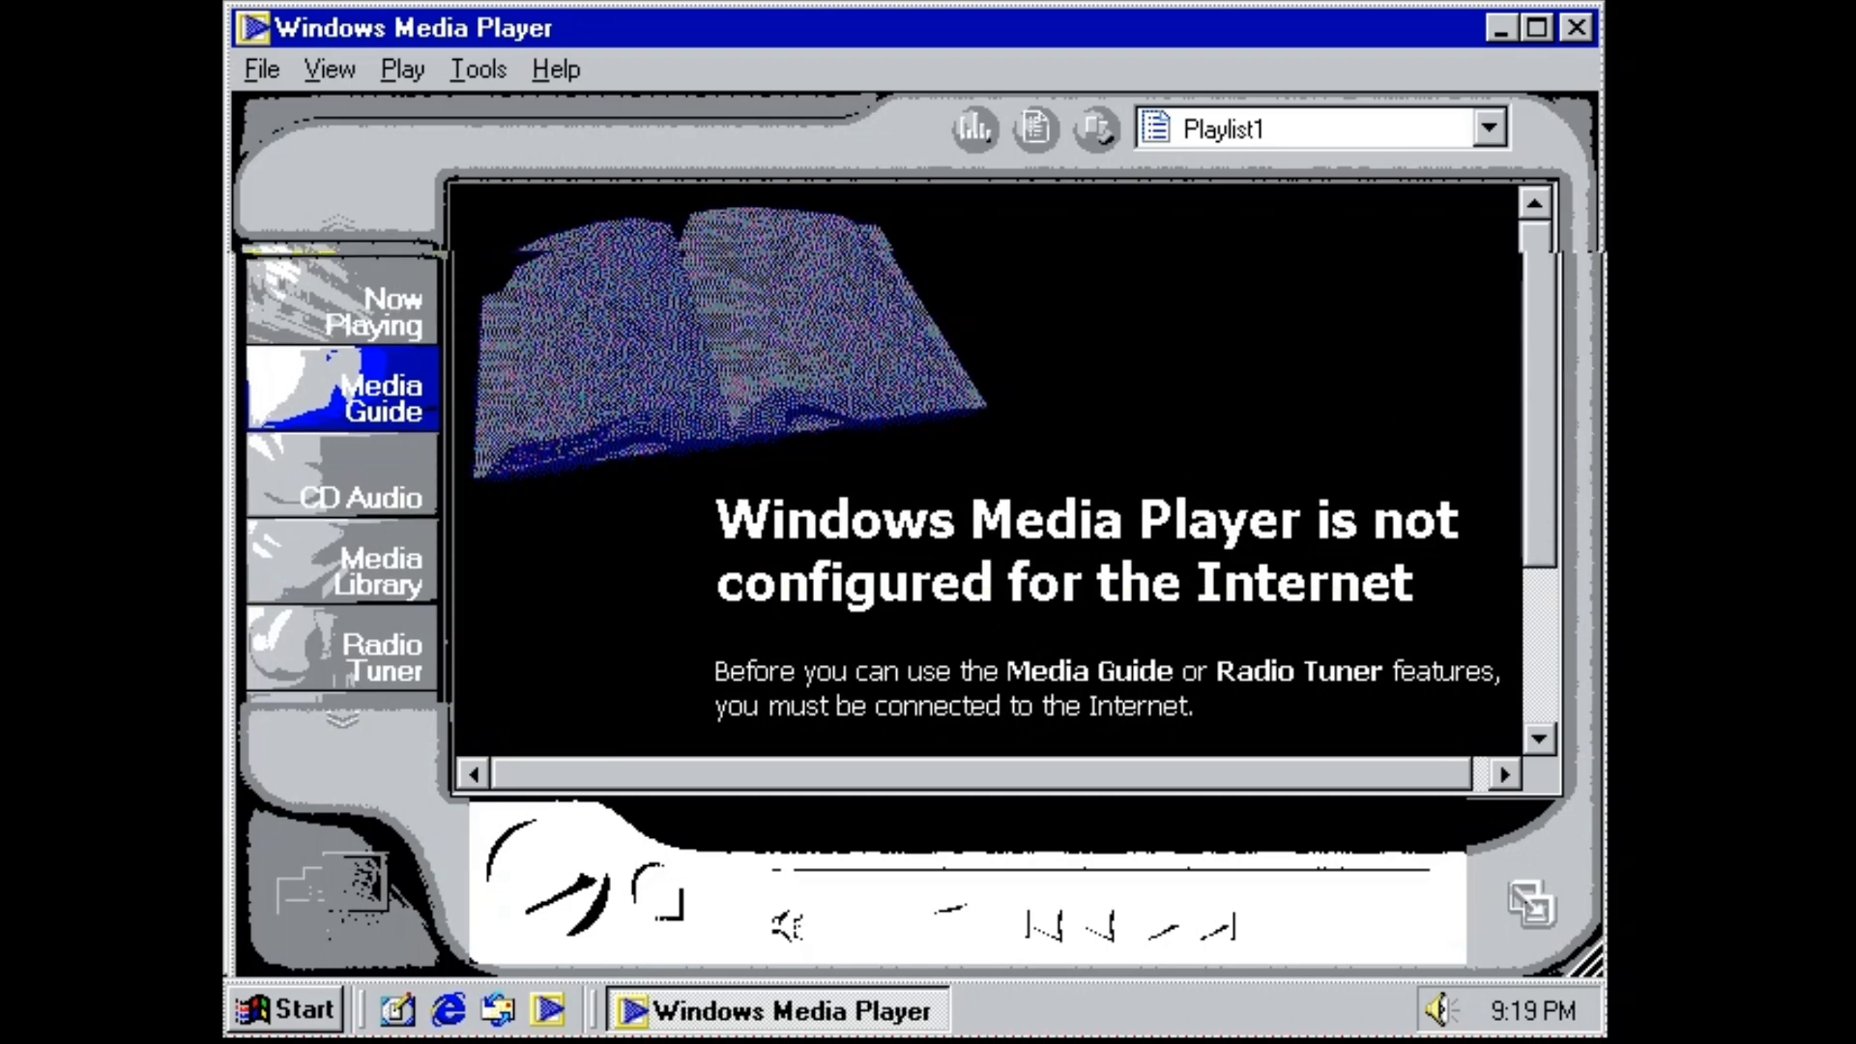
left_click(1581, 43)
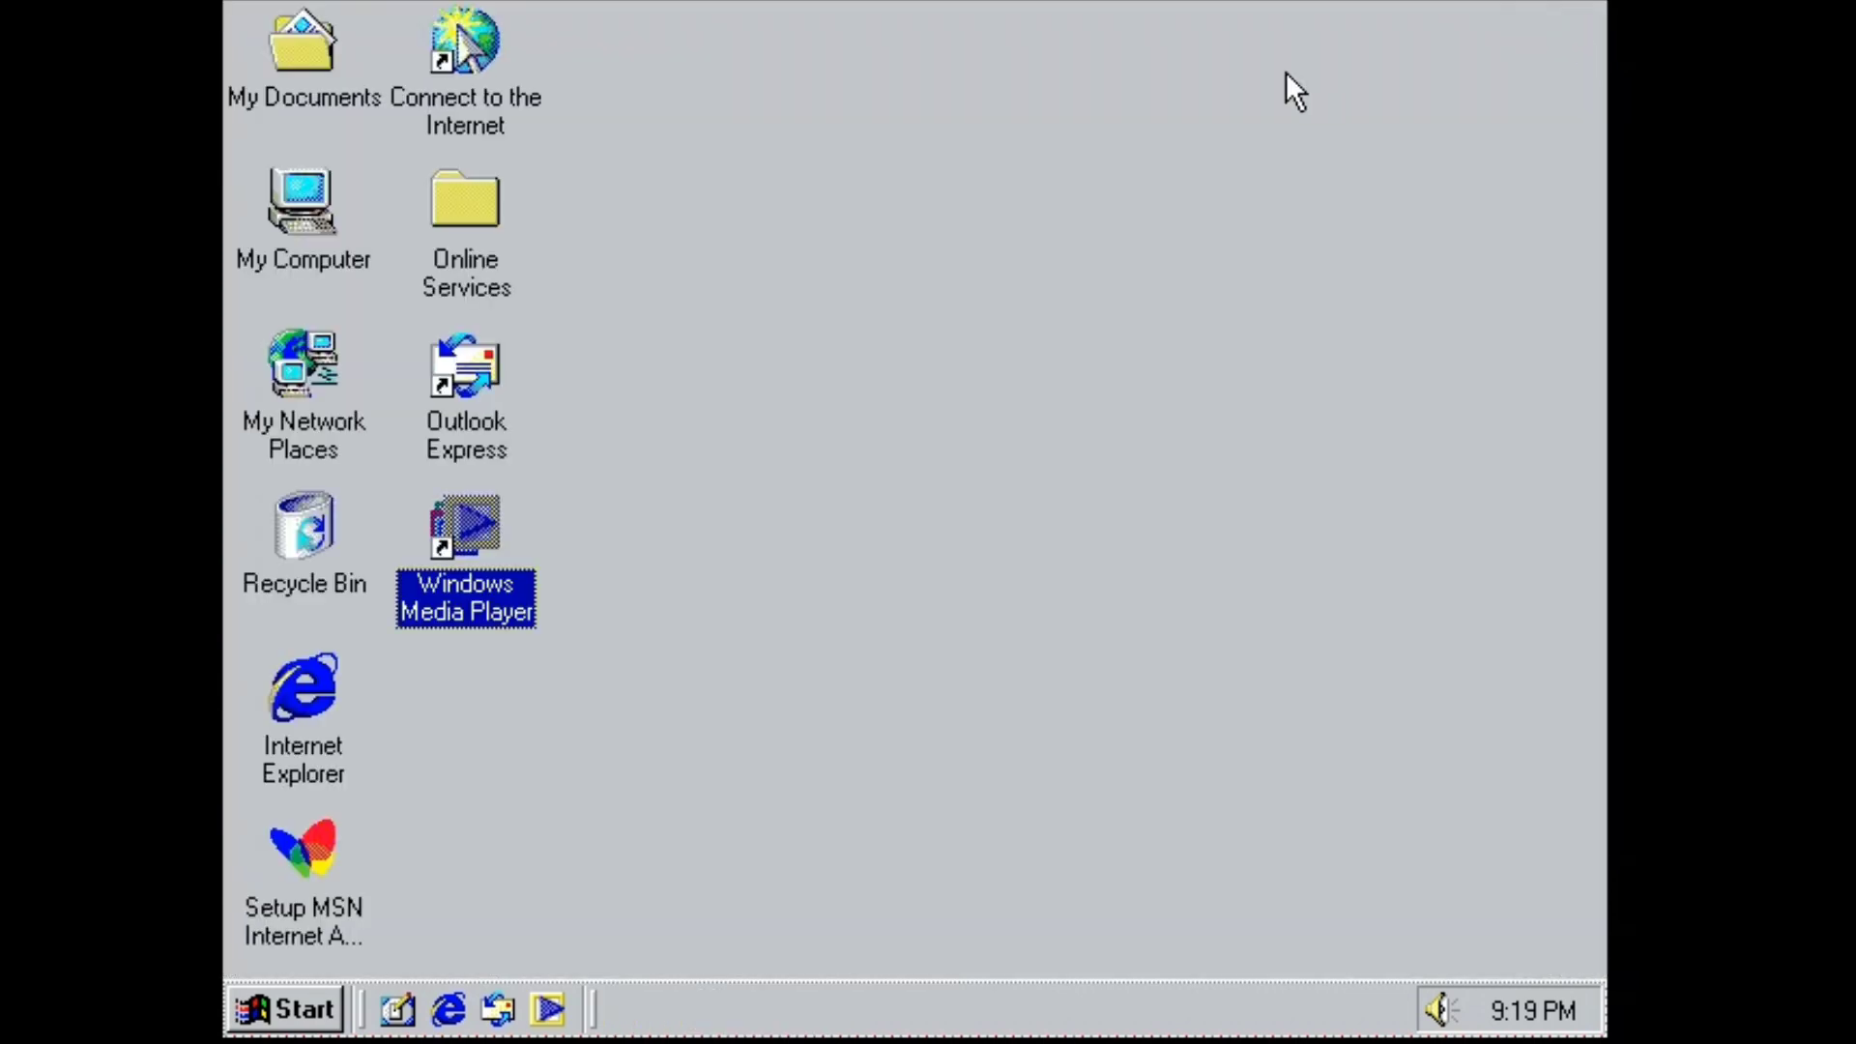
double_click(226, 248)
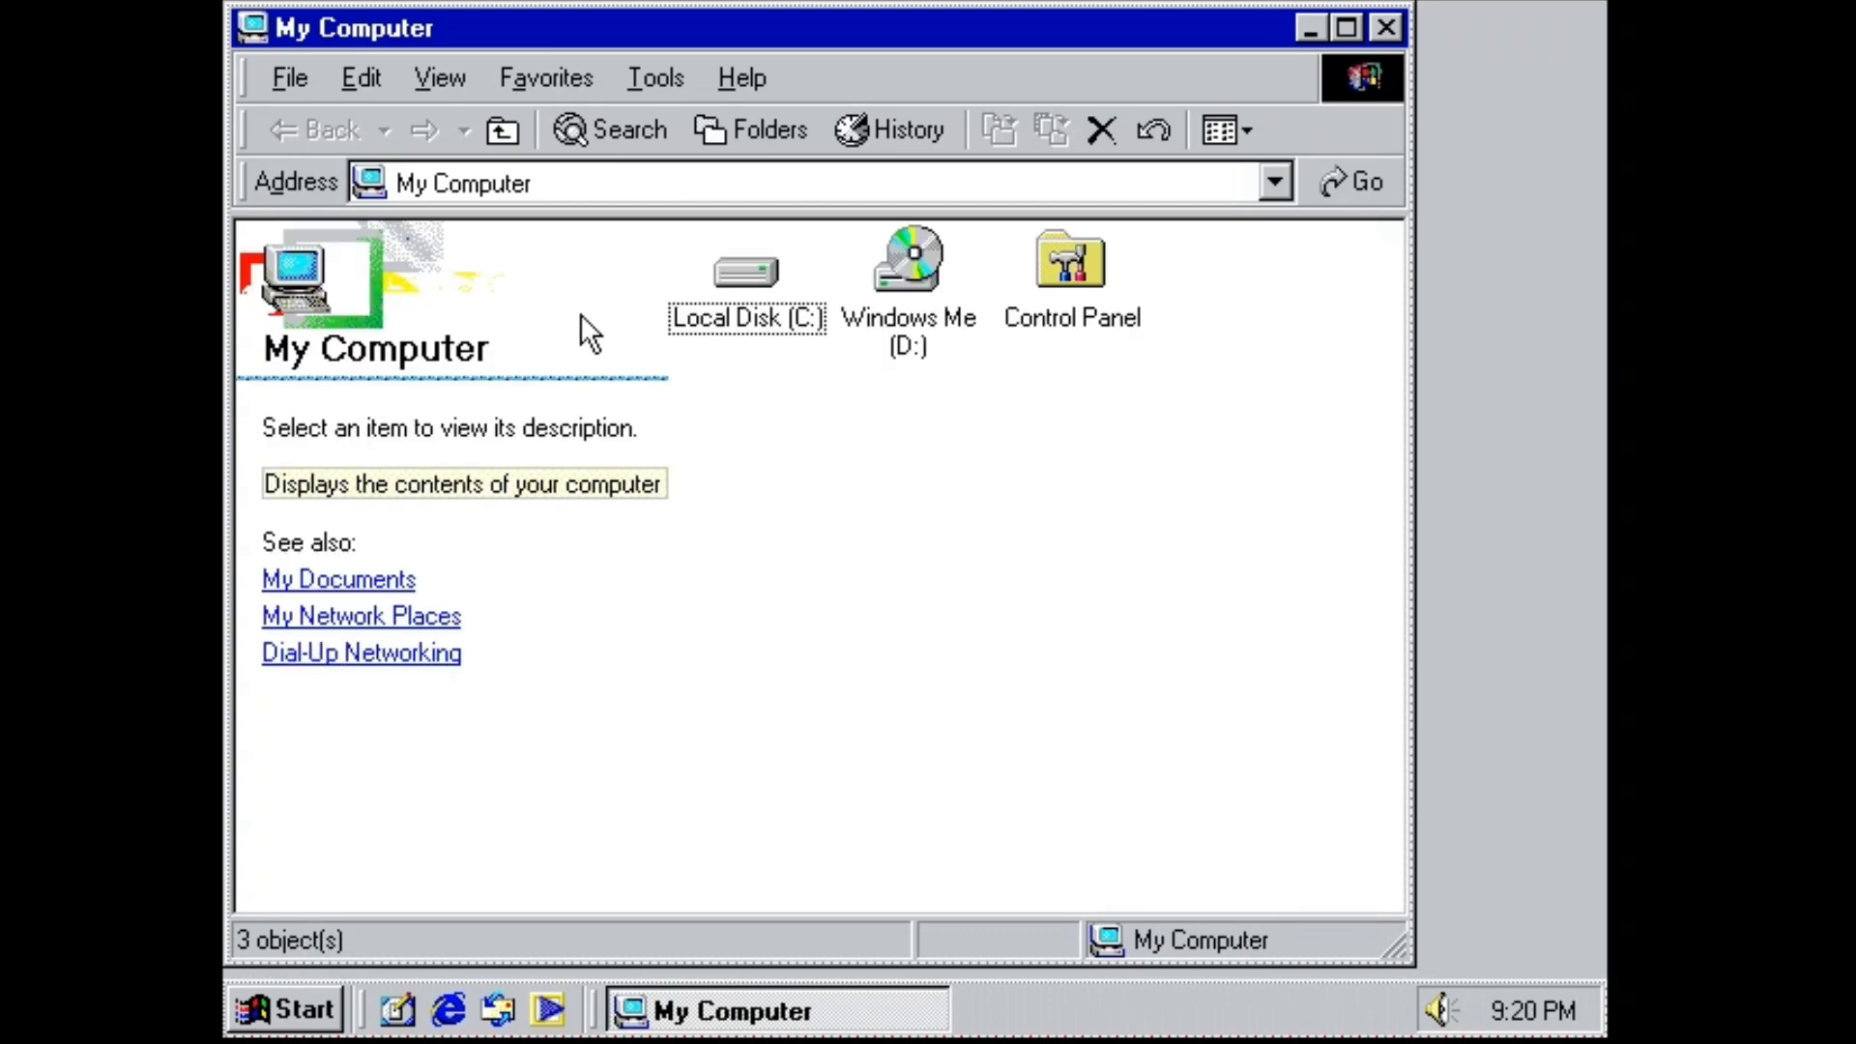
left_click(1071, 280)
key("Return")
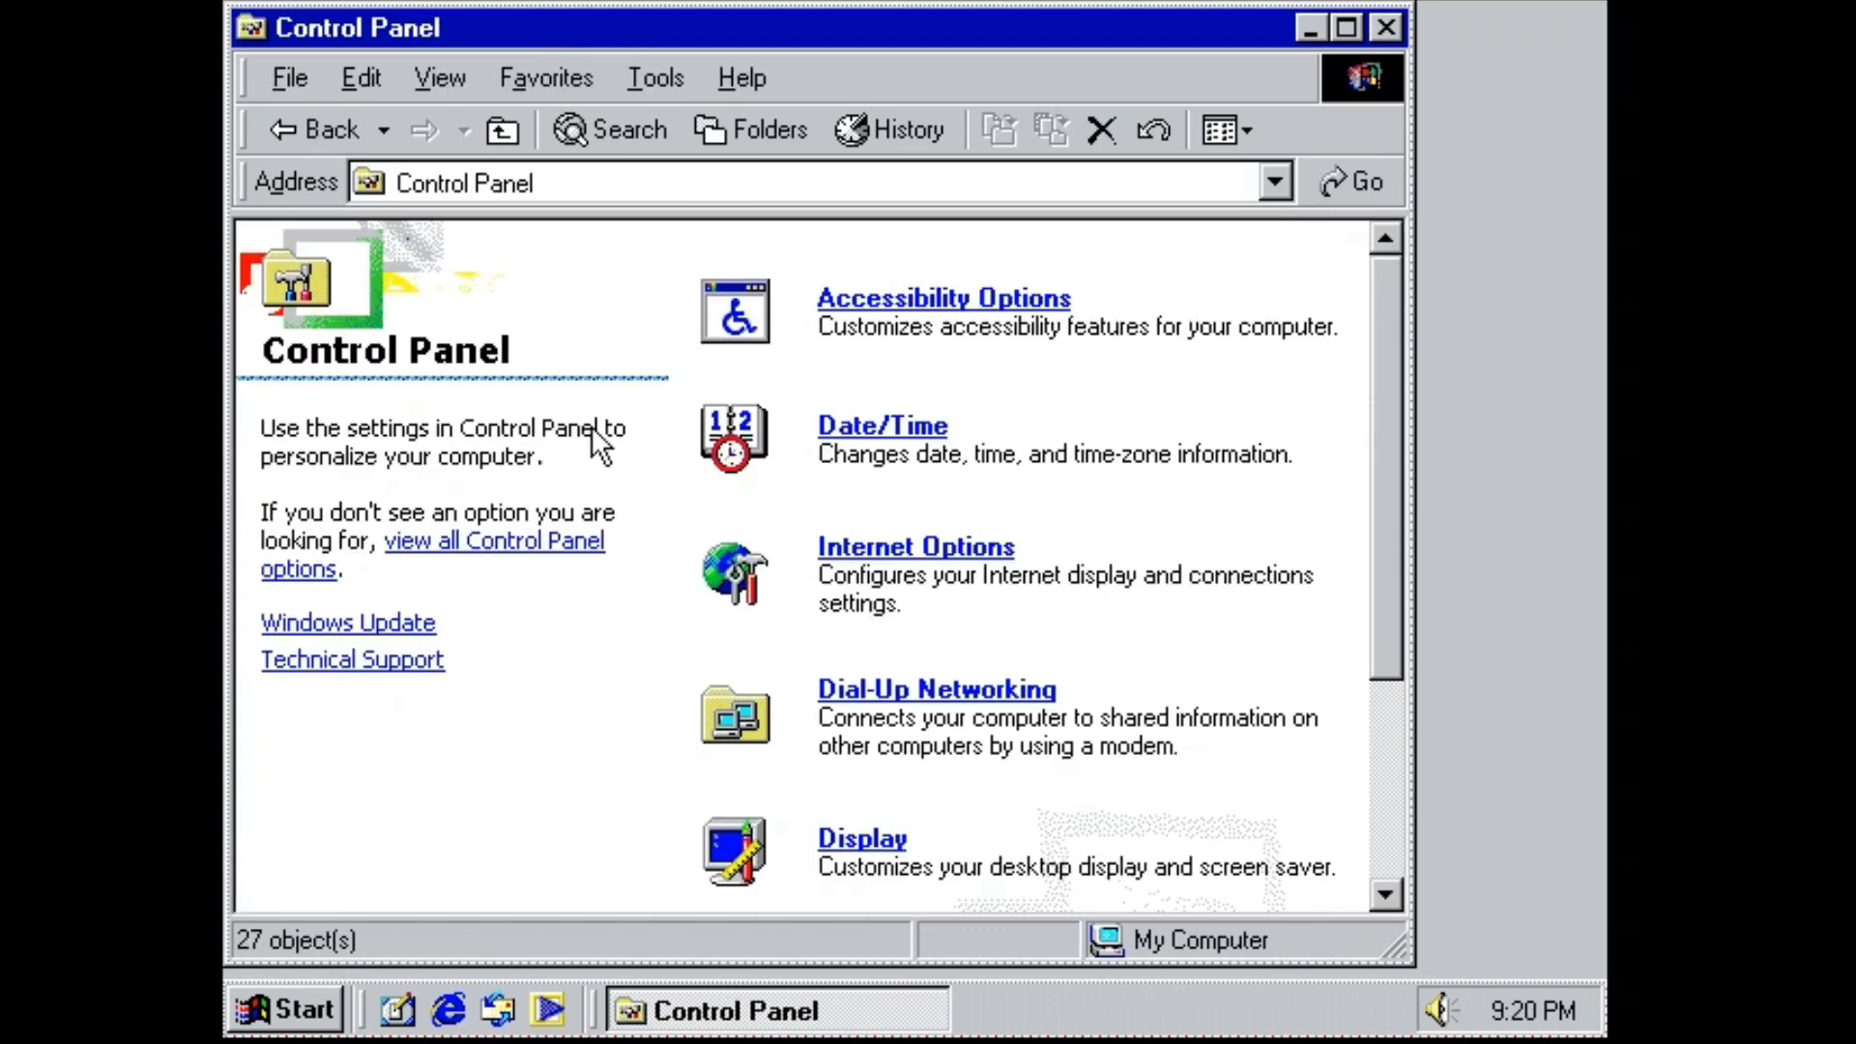
scroll(600, 435, "down", 2)
left_click(860, 734)
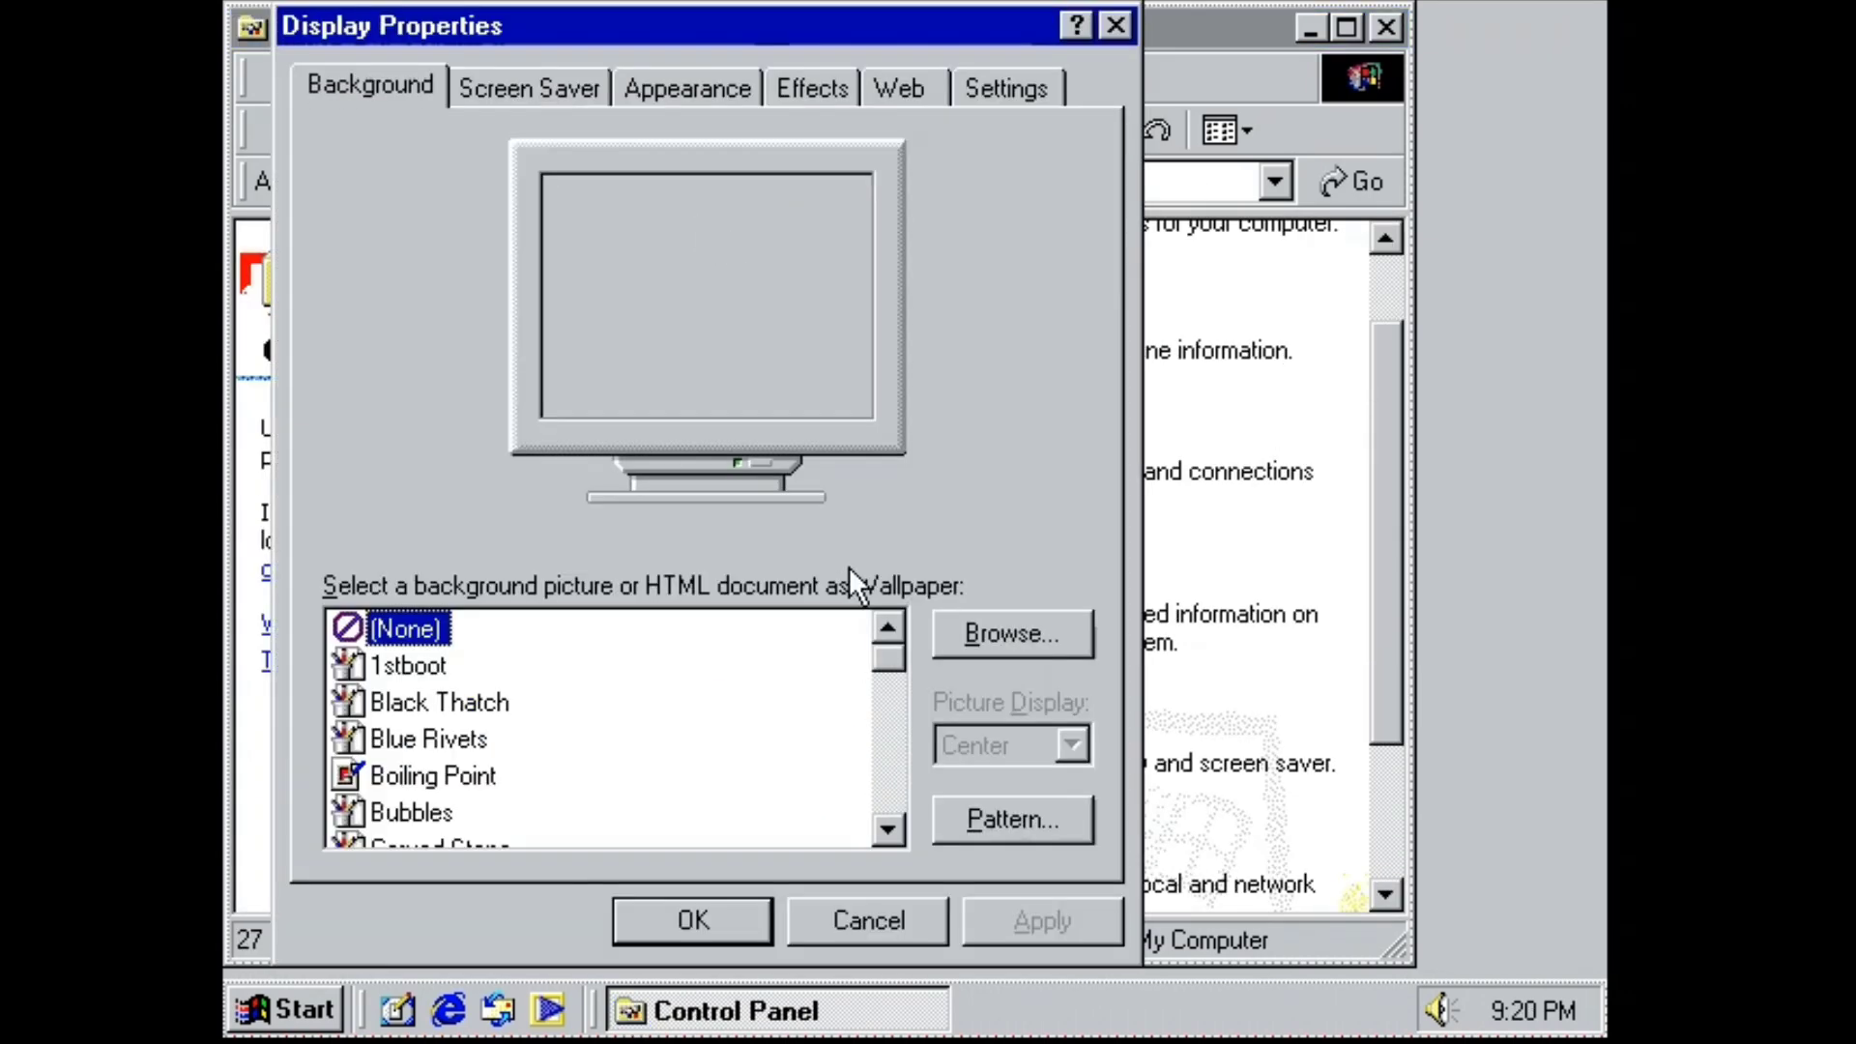
left_click(677, 916)
scroll(816, 729, "down", 3)
scroll(865, 624, "up", 3)
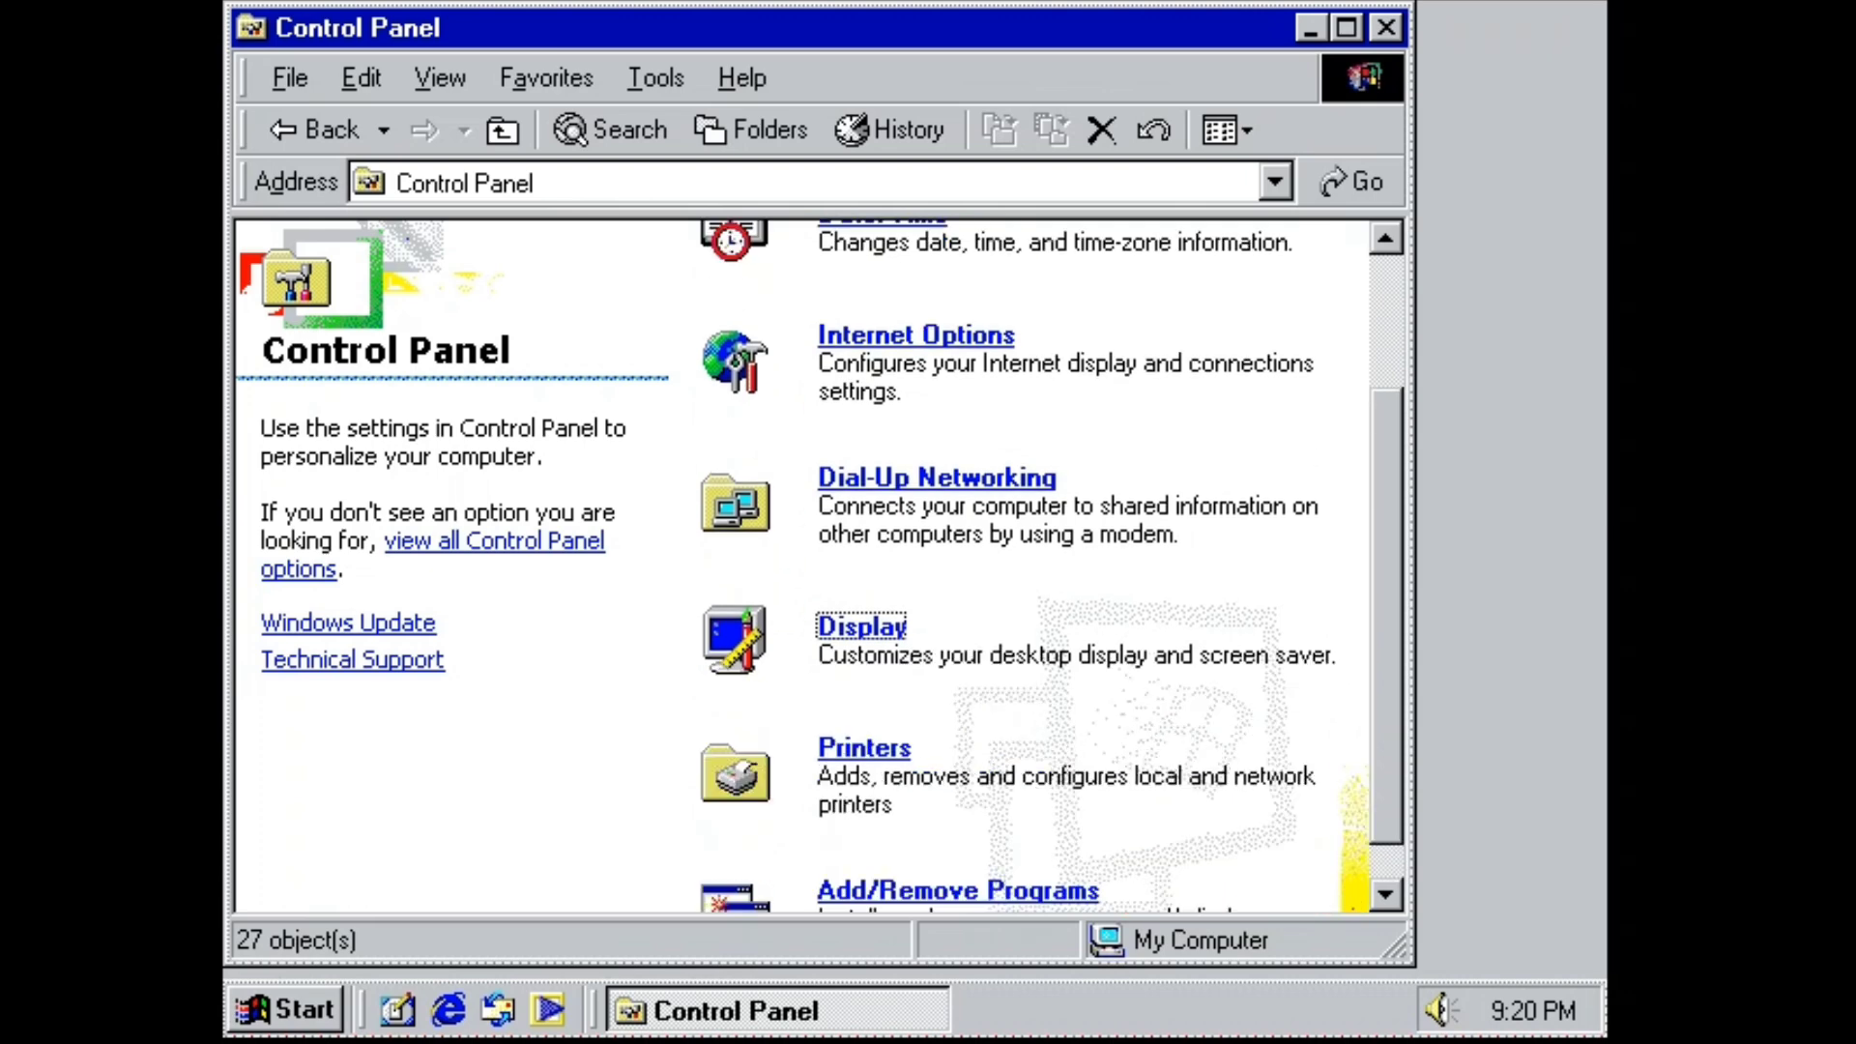
Close Control Panel and check the Windows version with winver from Run.
left_click(1386, 27)
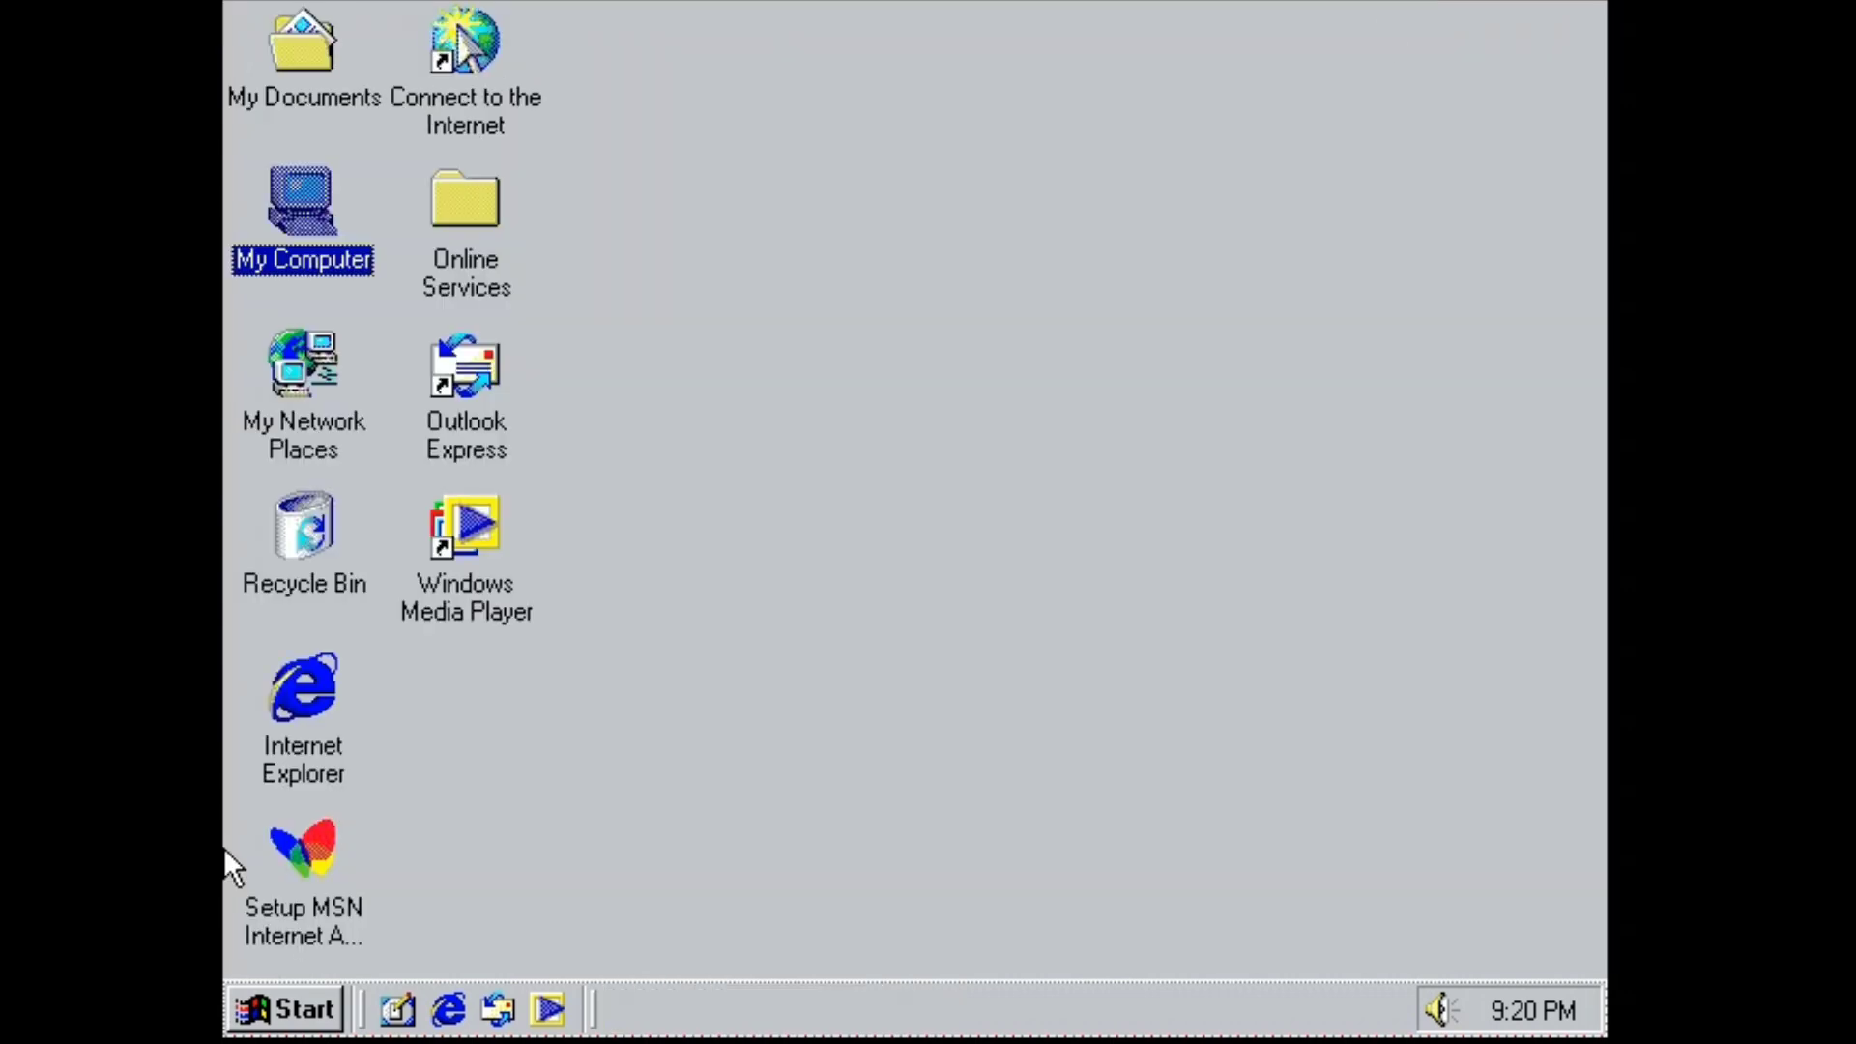
left_click(285, 1009)
left_click(626, 787)
type("w")
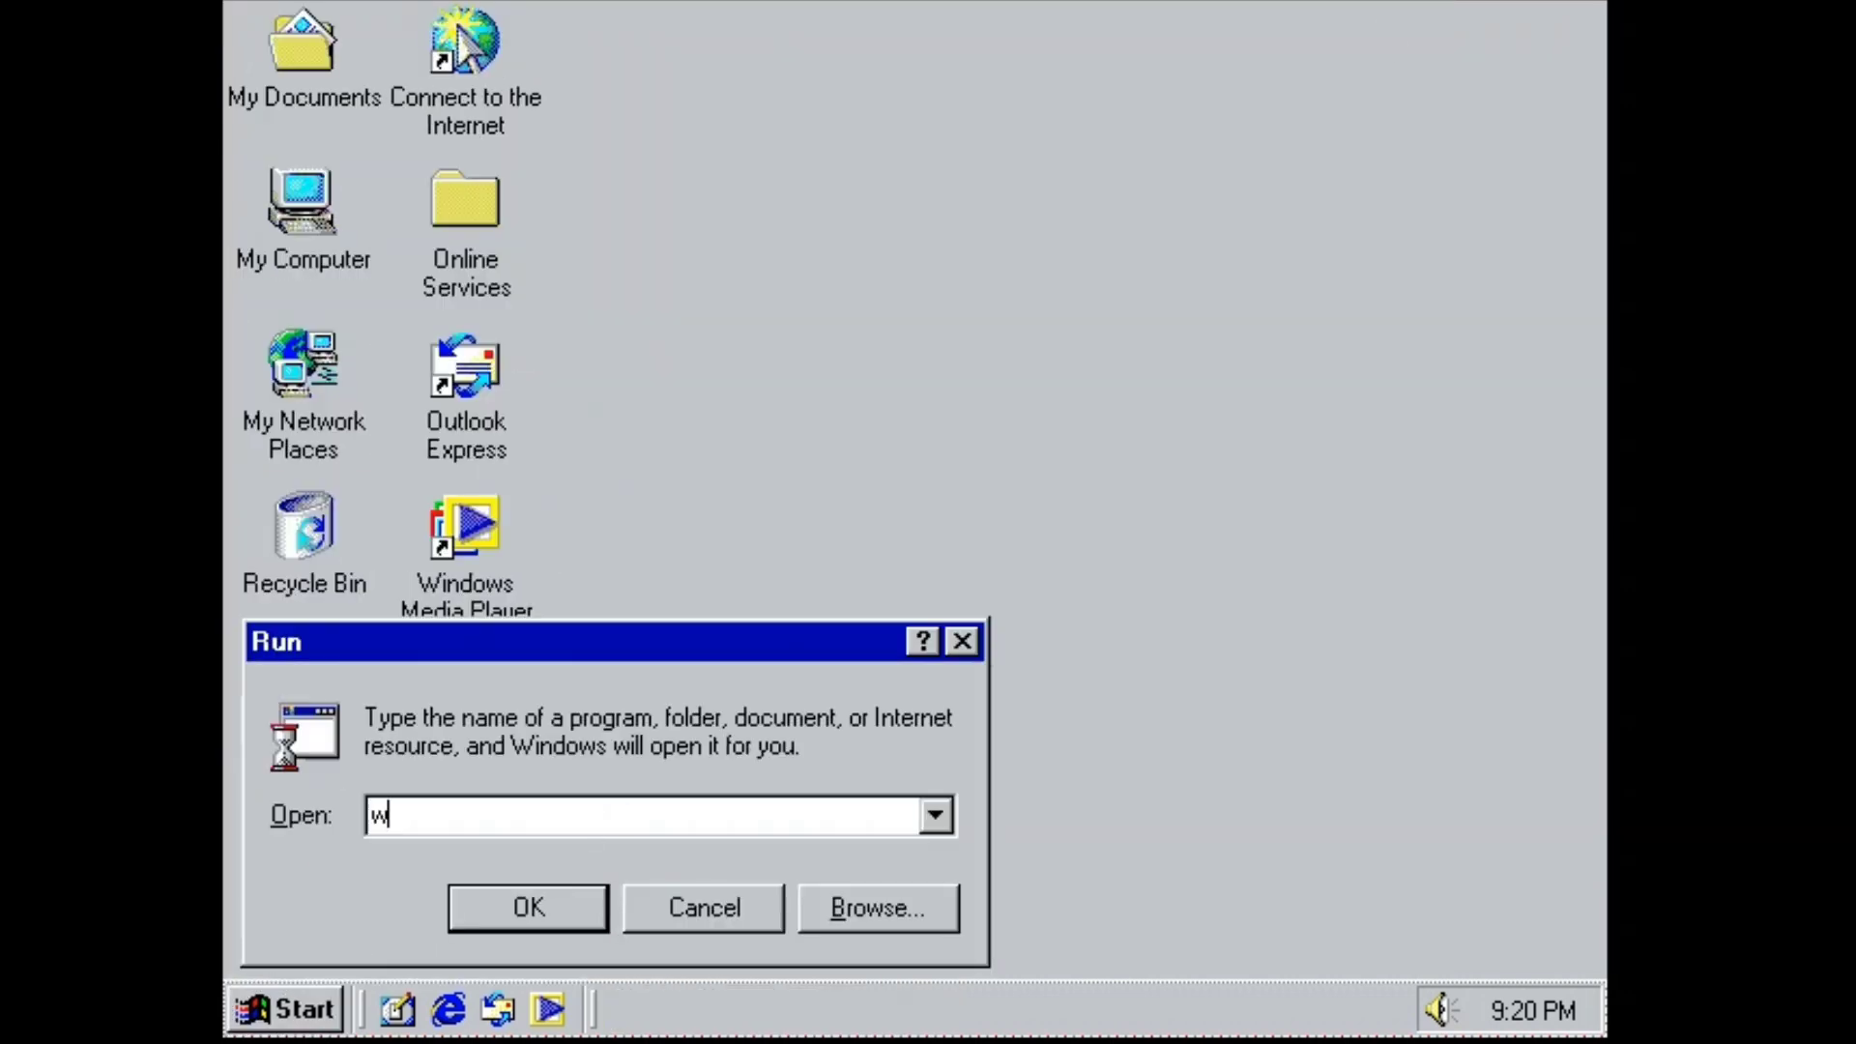
type("inver")
key("Return")
left_click_drag(605, 87, 1267, 75)
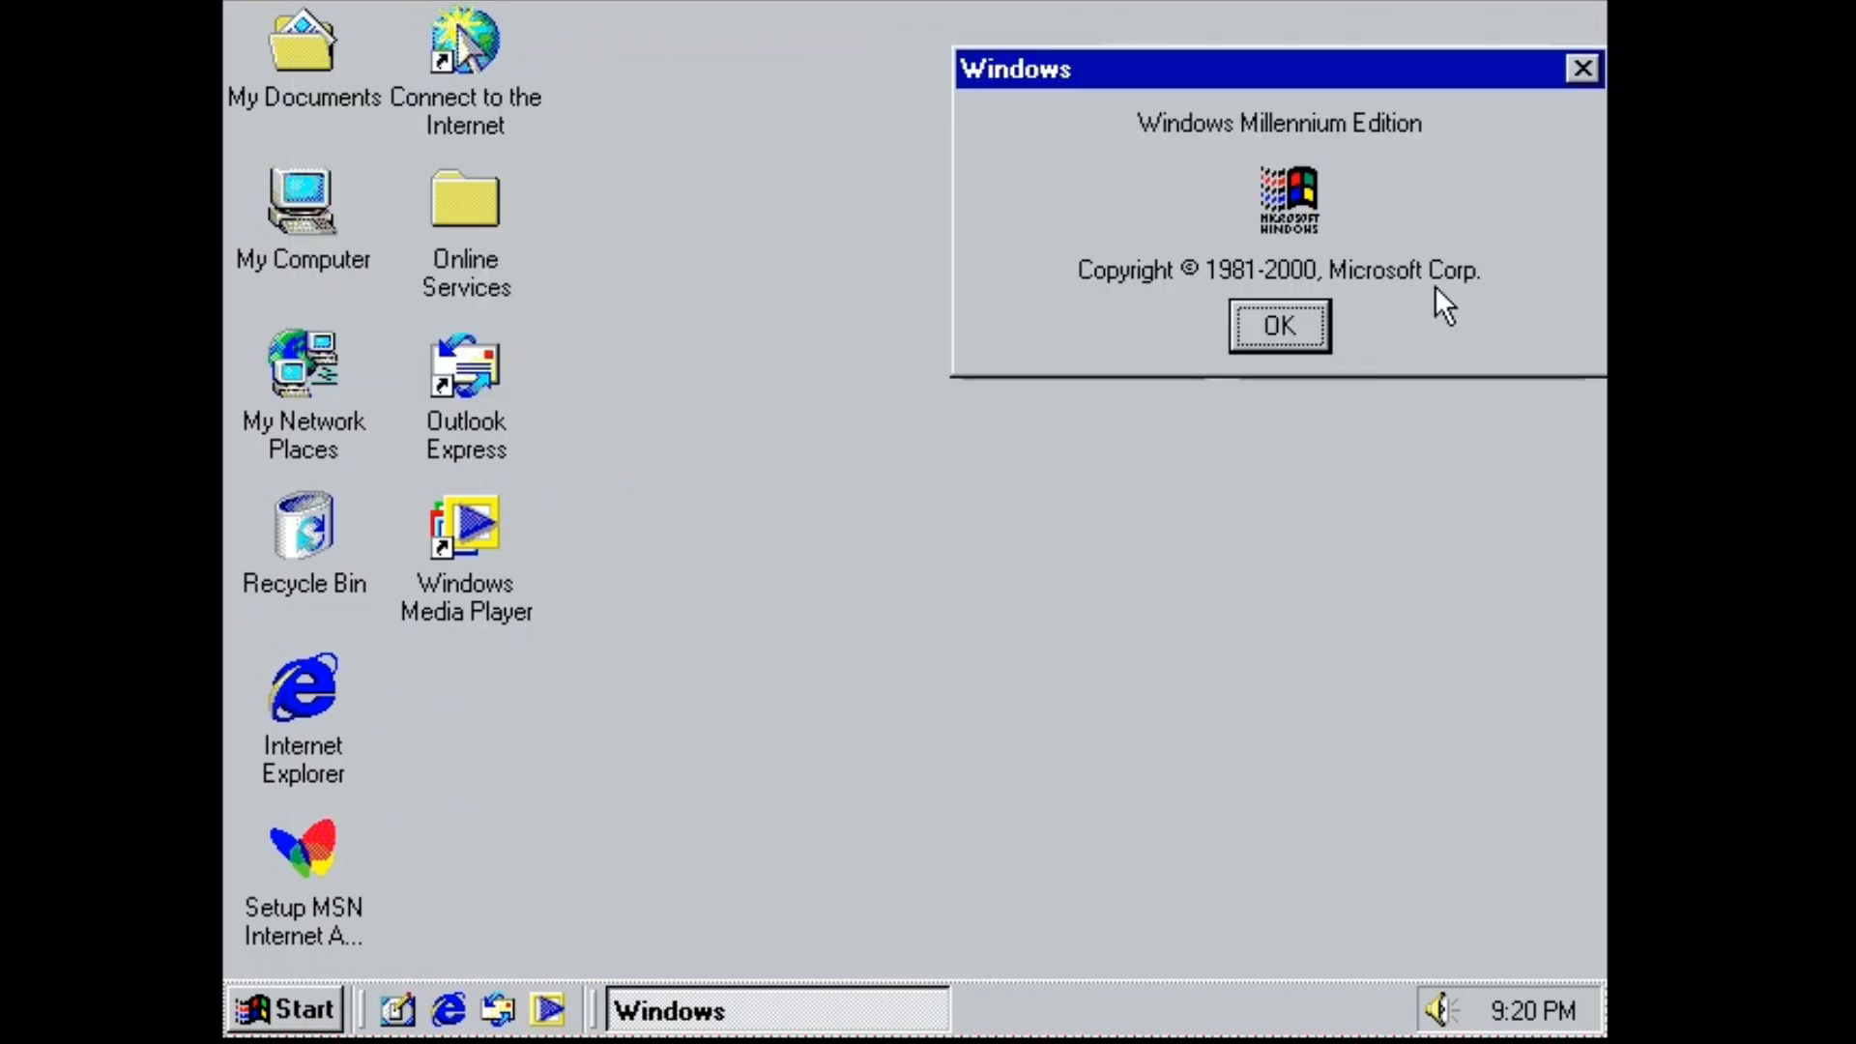
key("Return")
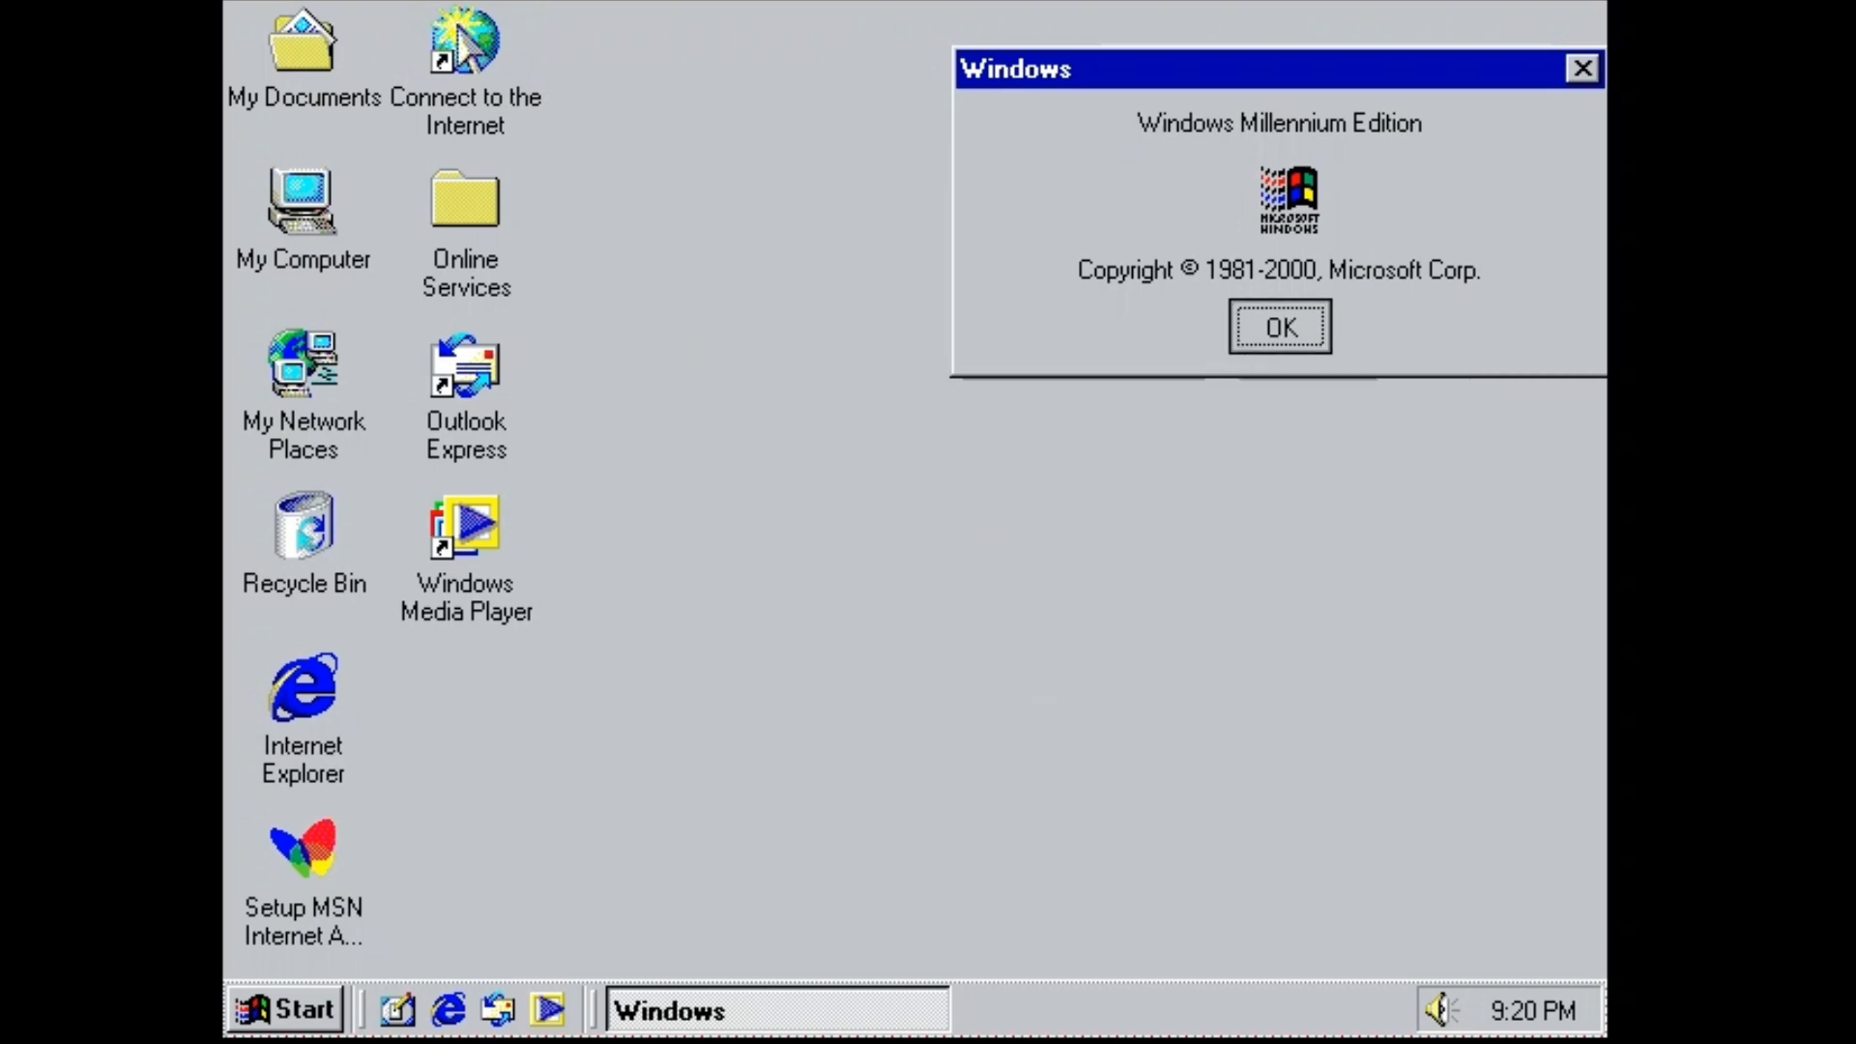
Open and close the Online Services folder and the MSN Internet Access setup window.
double_click(465, 203)
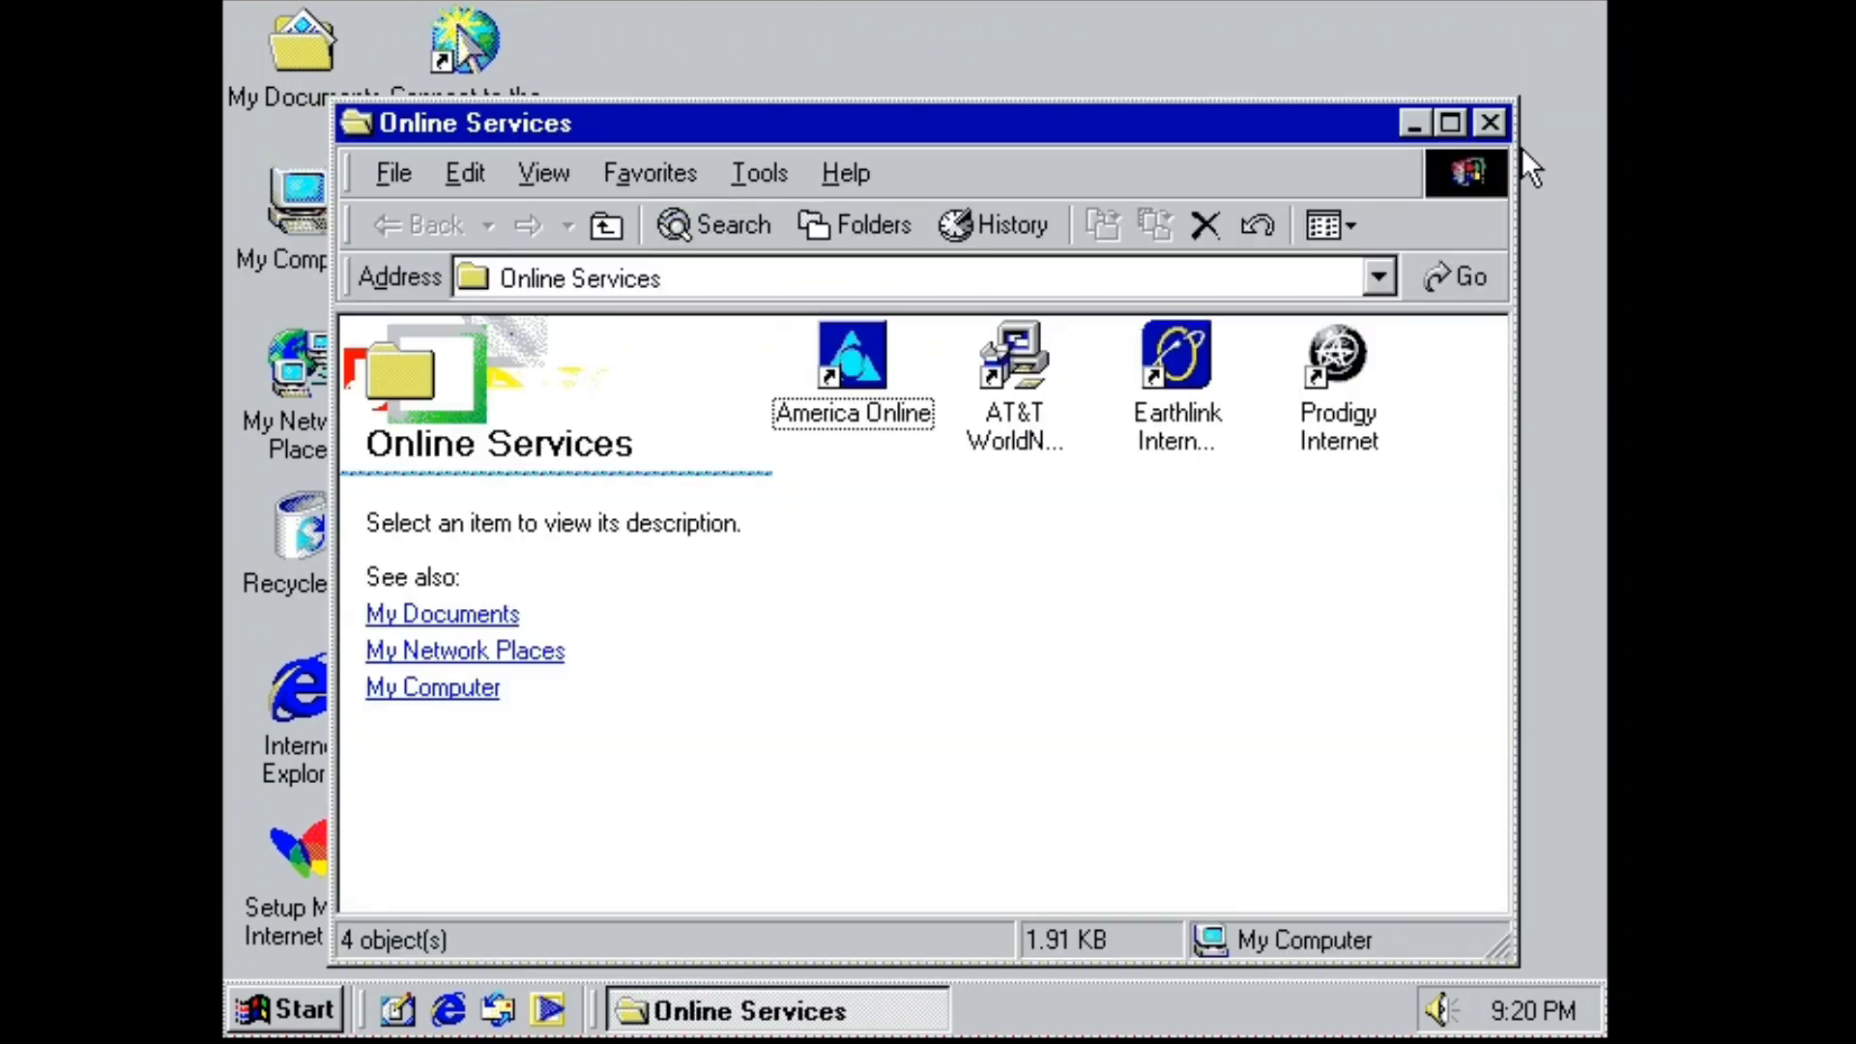
left_click(1489, 123)
double_click(343, 739)
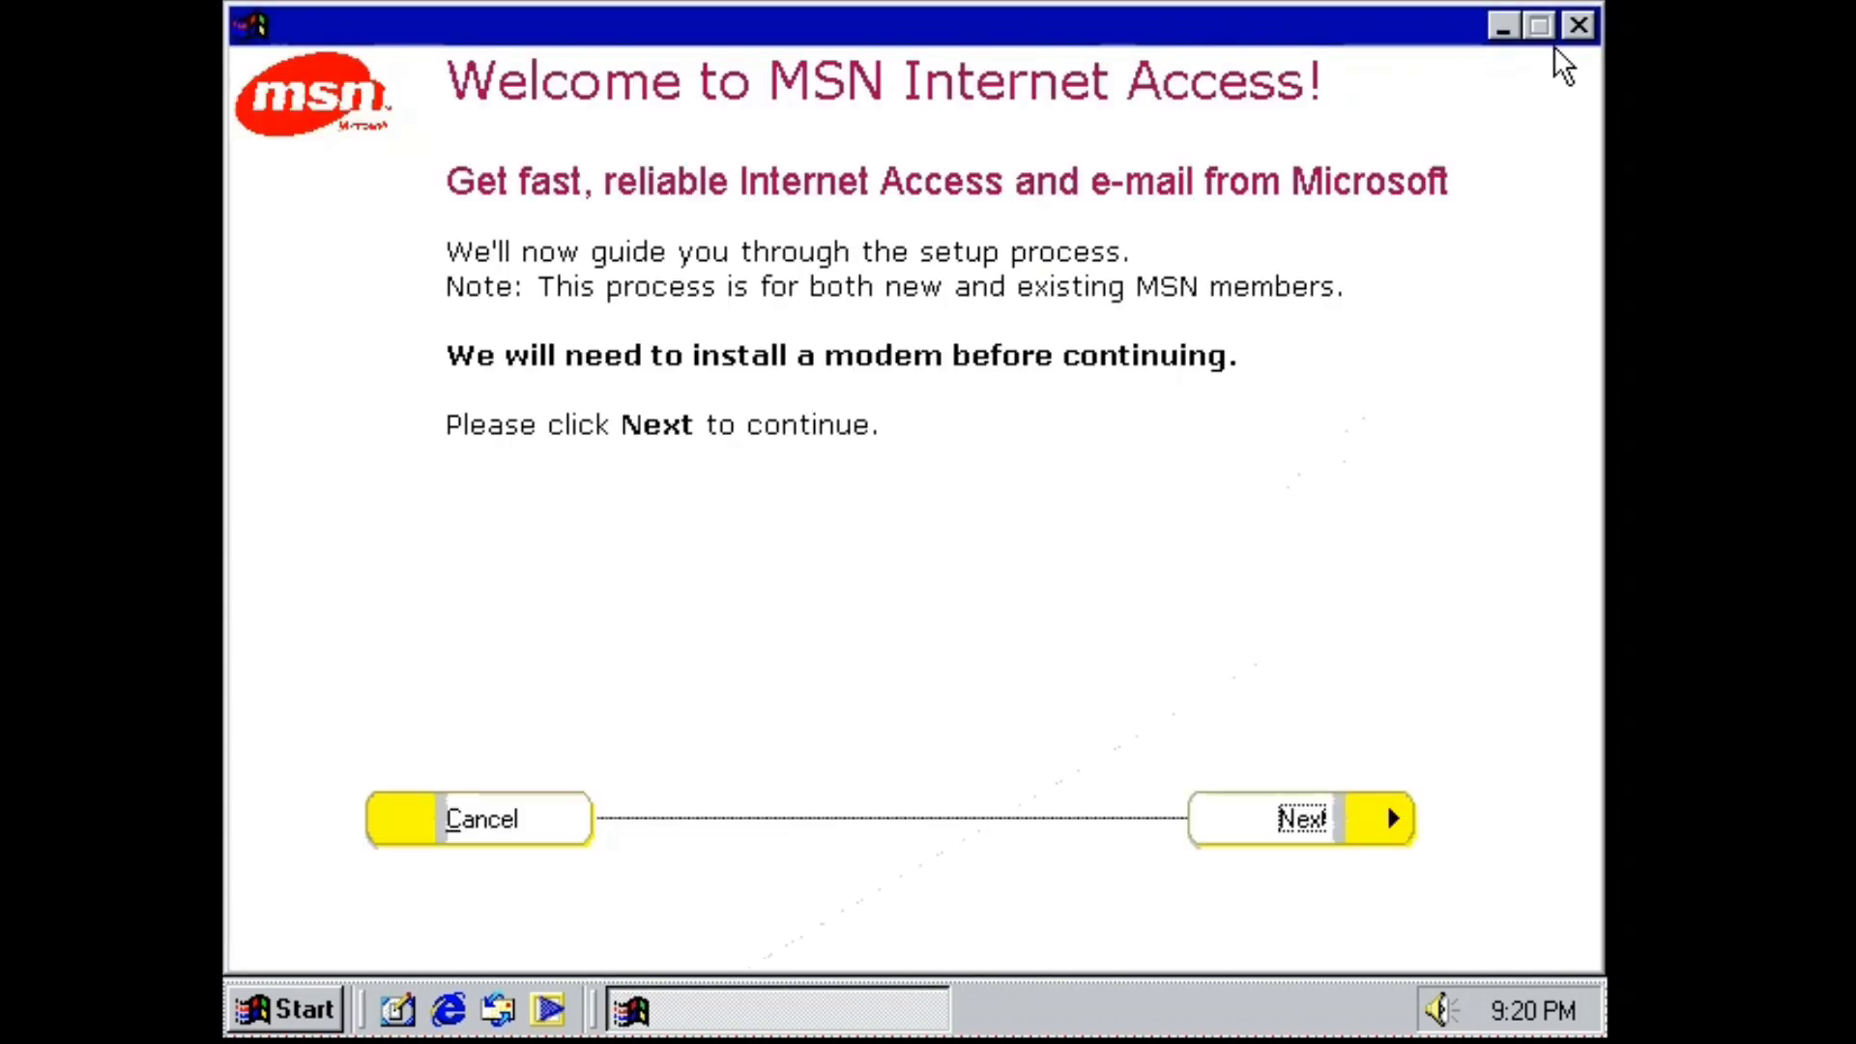
left_click(1574, 22)
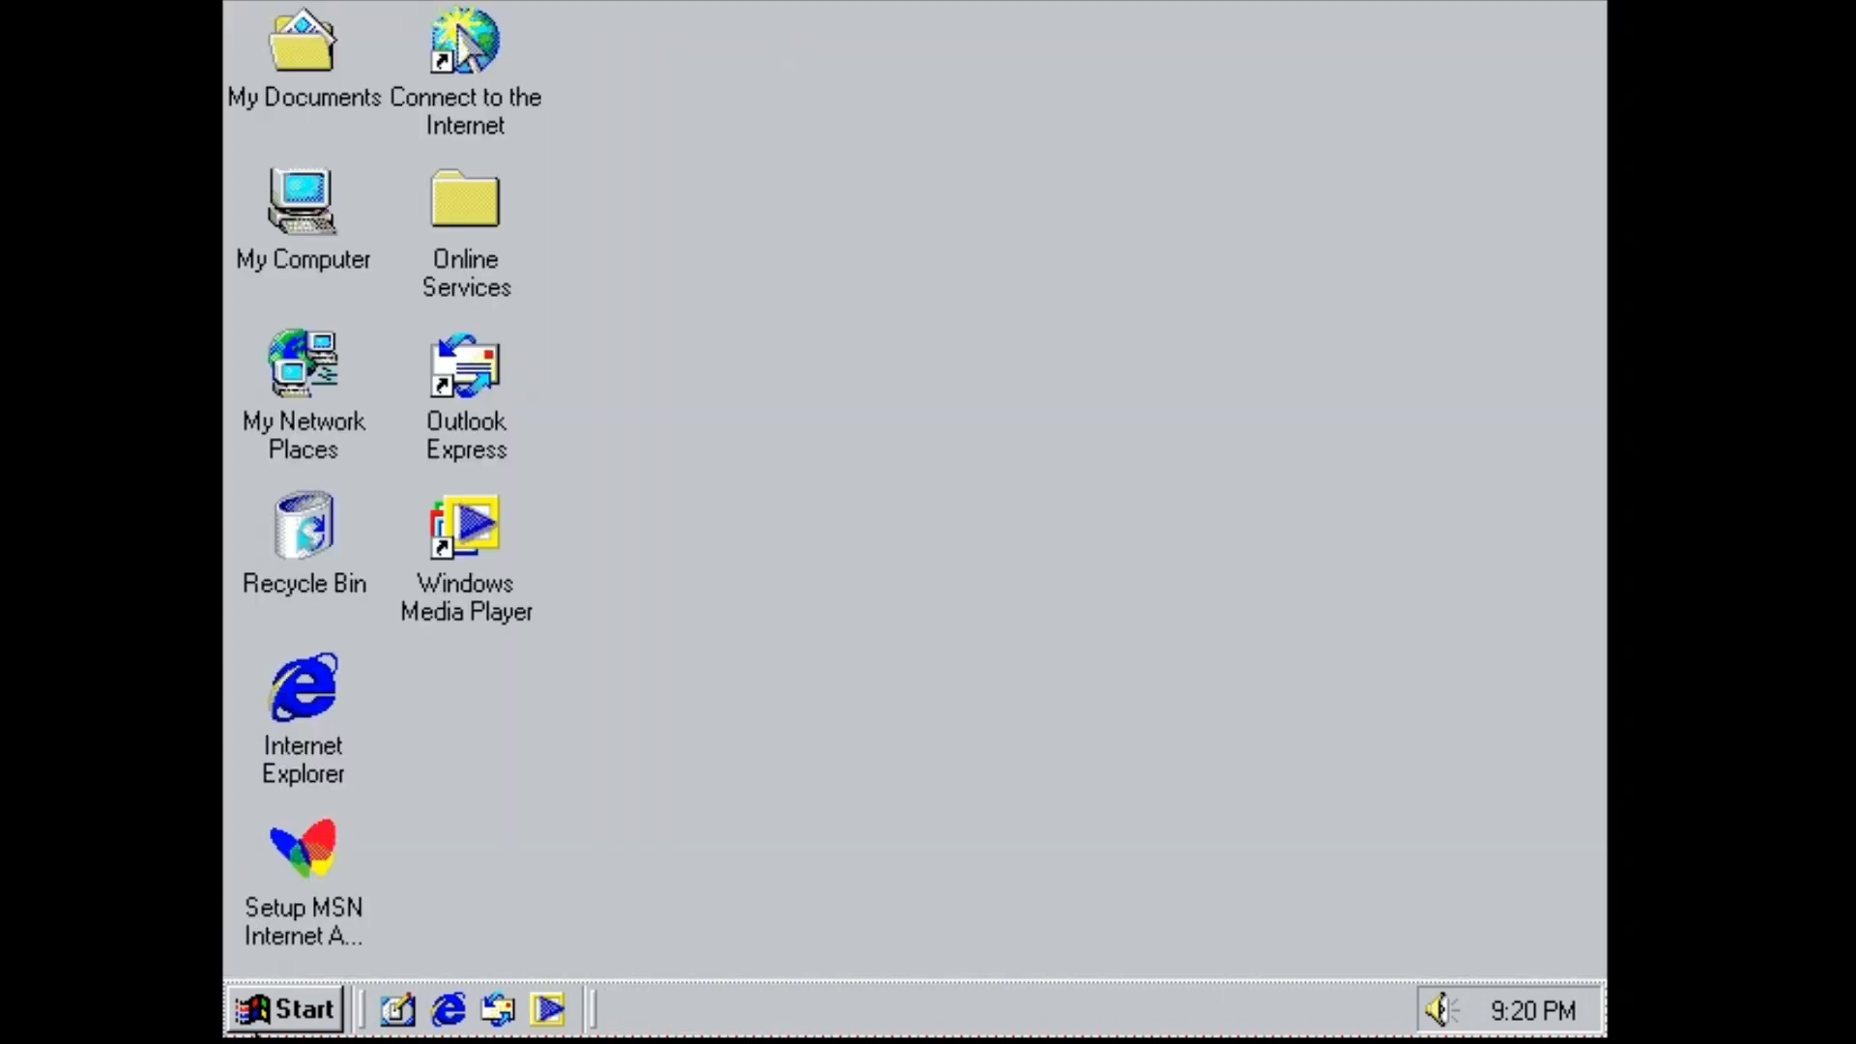
Launch Calculator from Accessories and add 4 + 4 to get 8.
left_click(295, 1030)
mouse_move(489, 455)
mouse_move(967, 435)
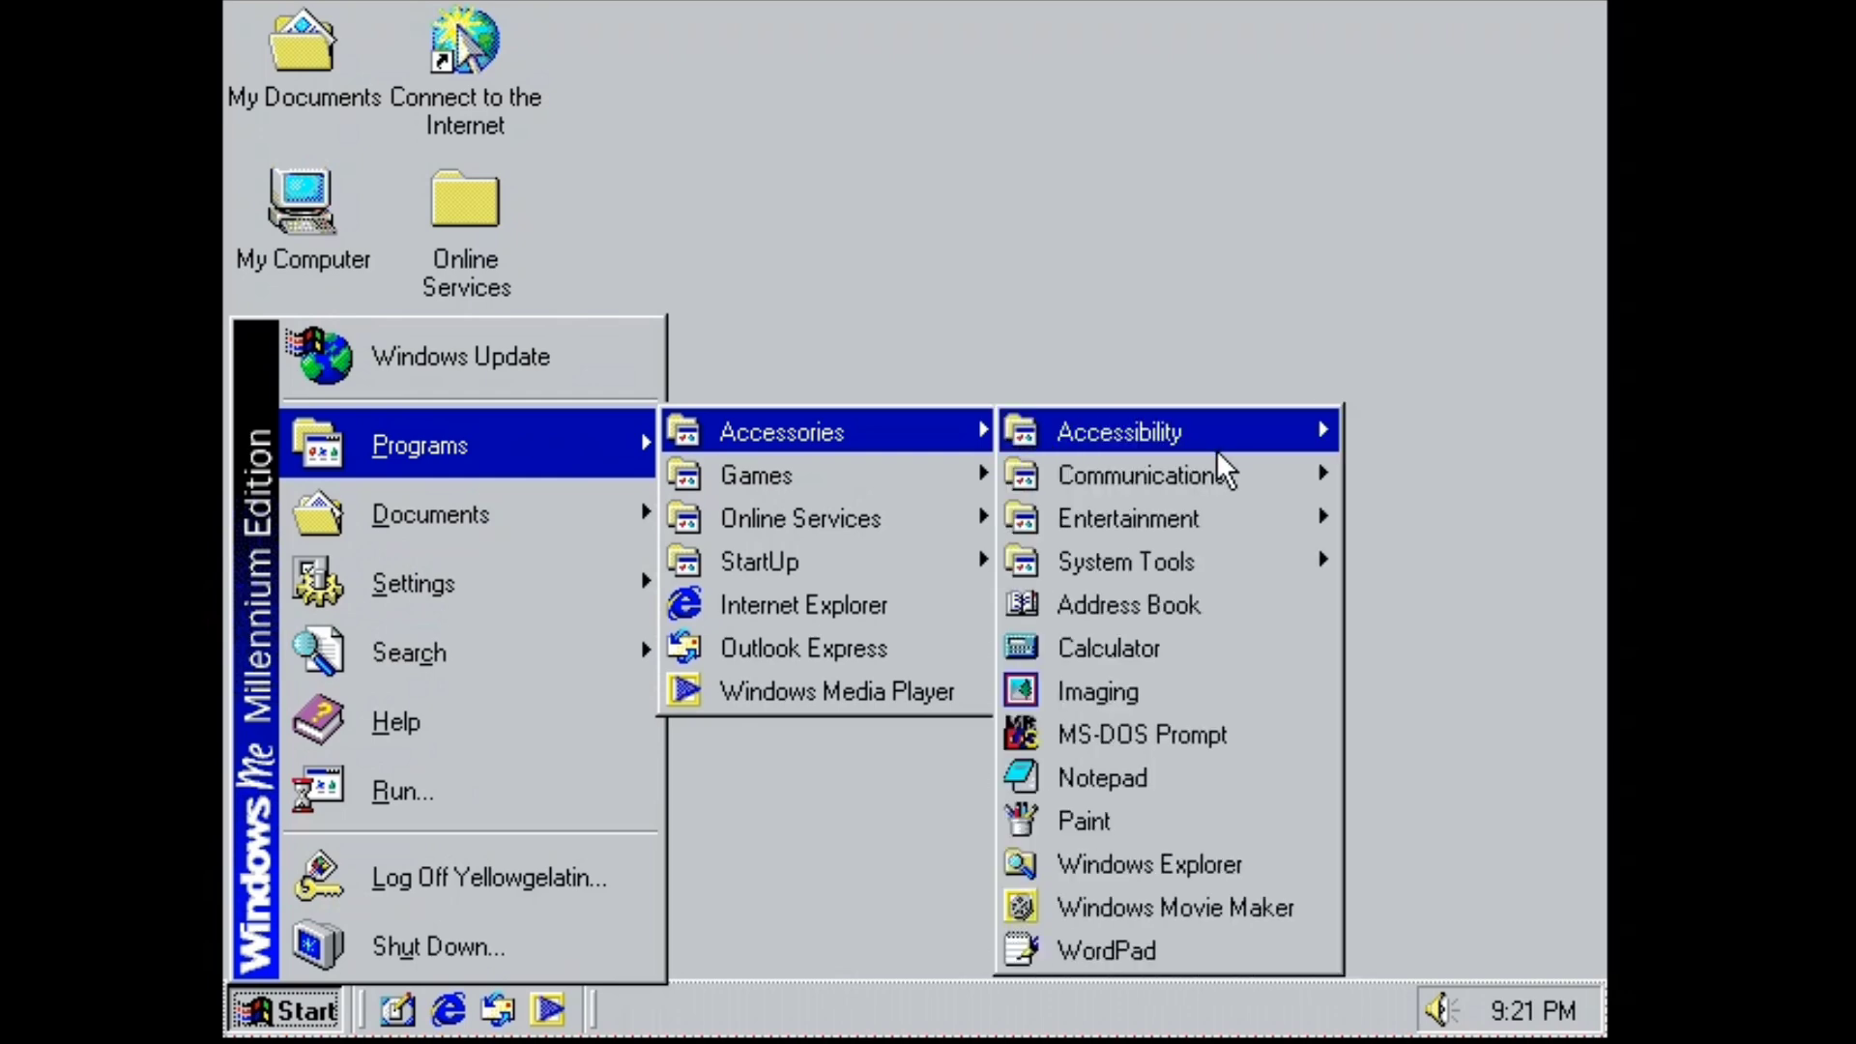
left_click(1220, 652)
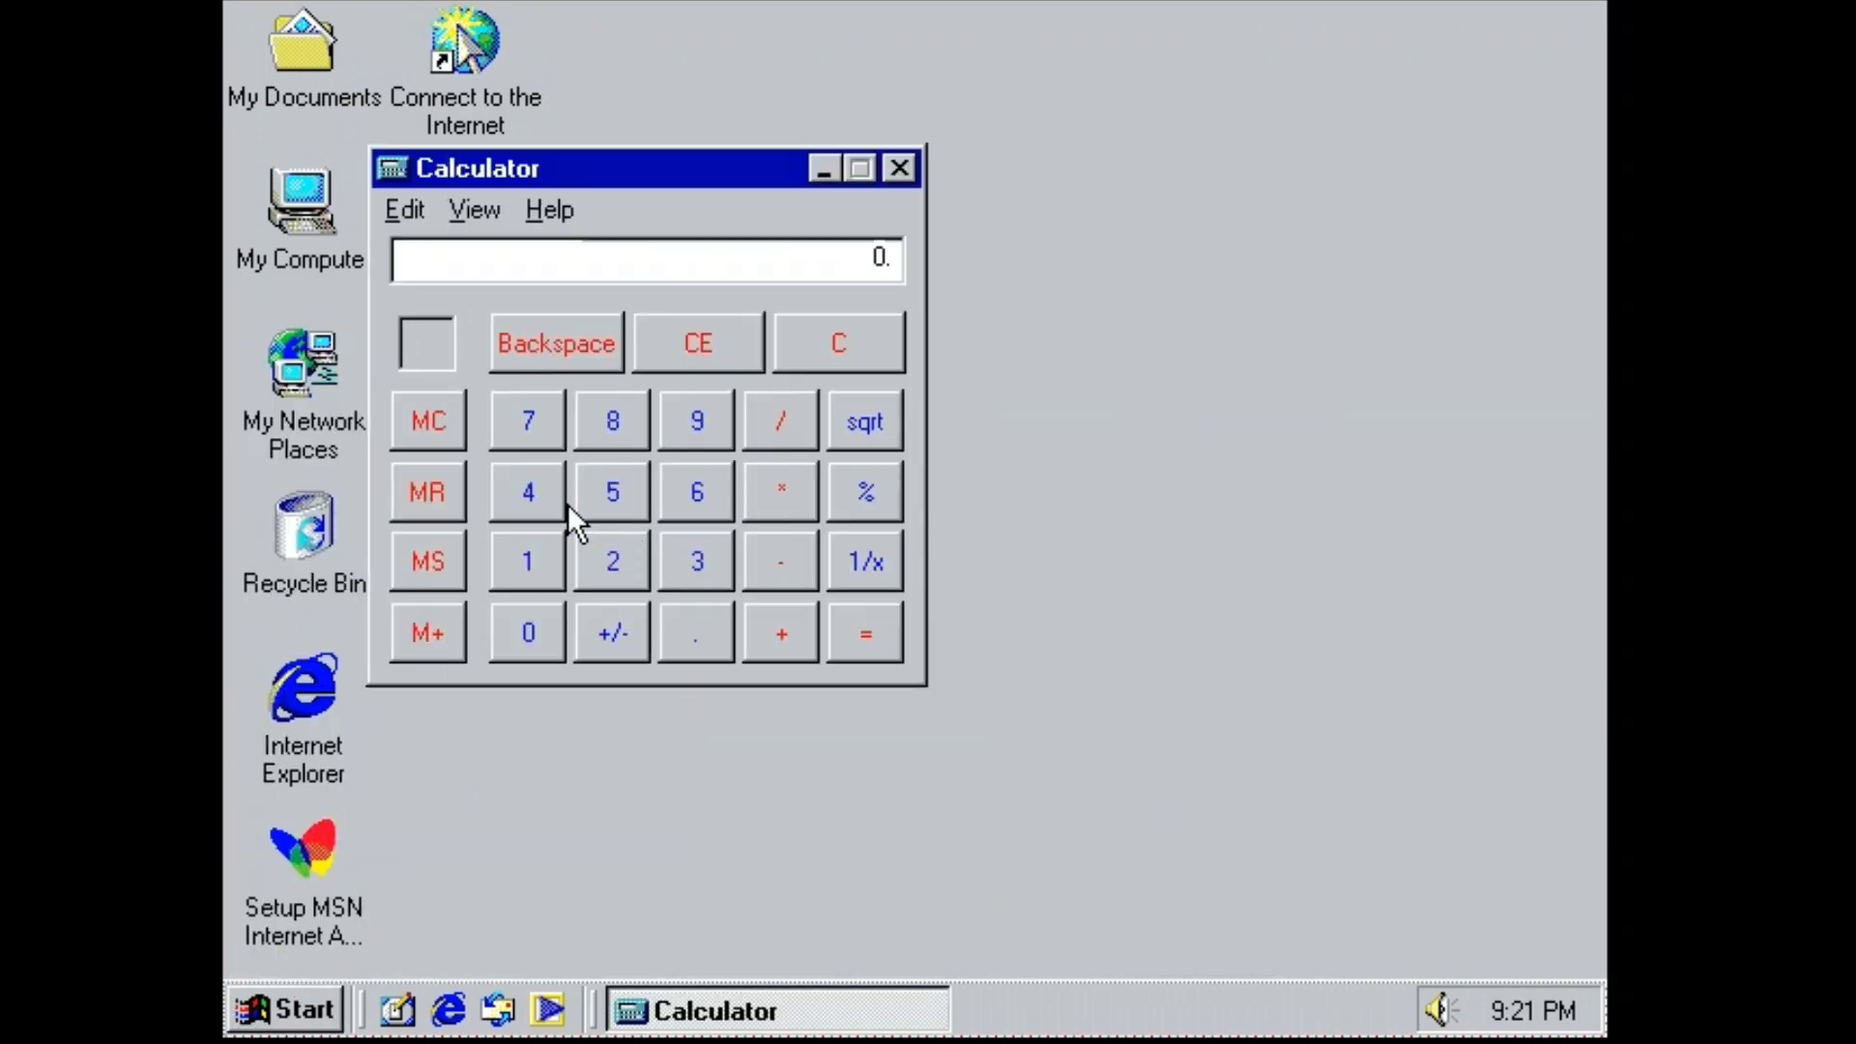
left_click(804, 623)
left_click(861, 626)
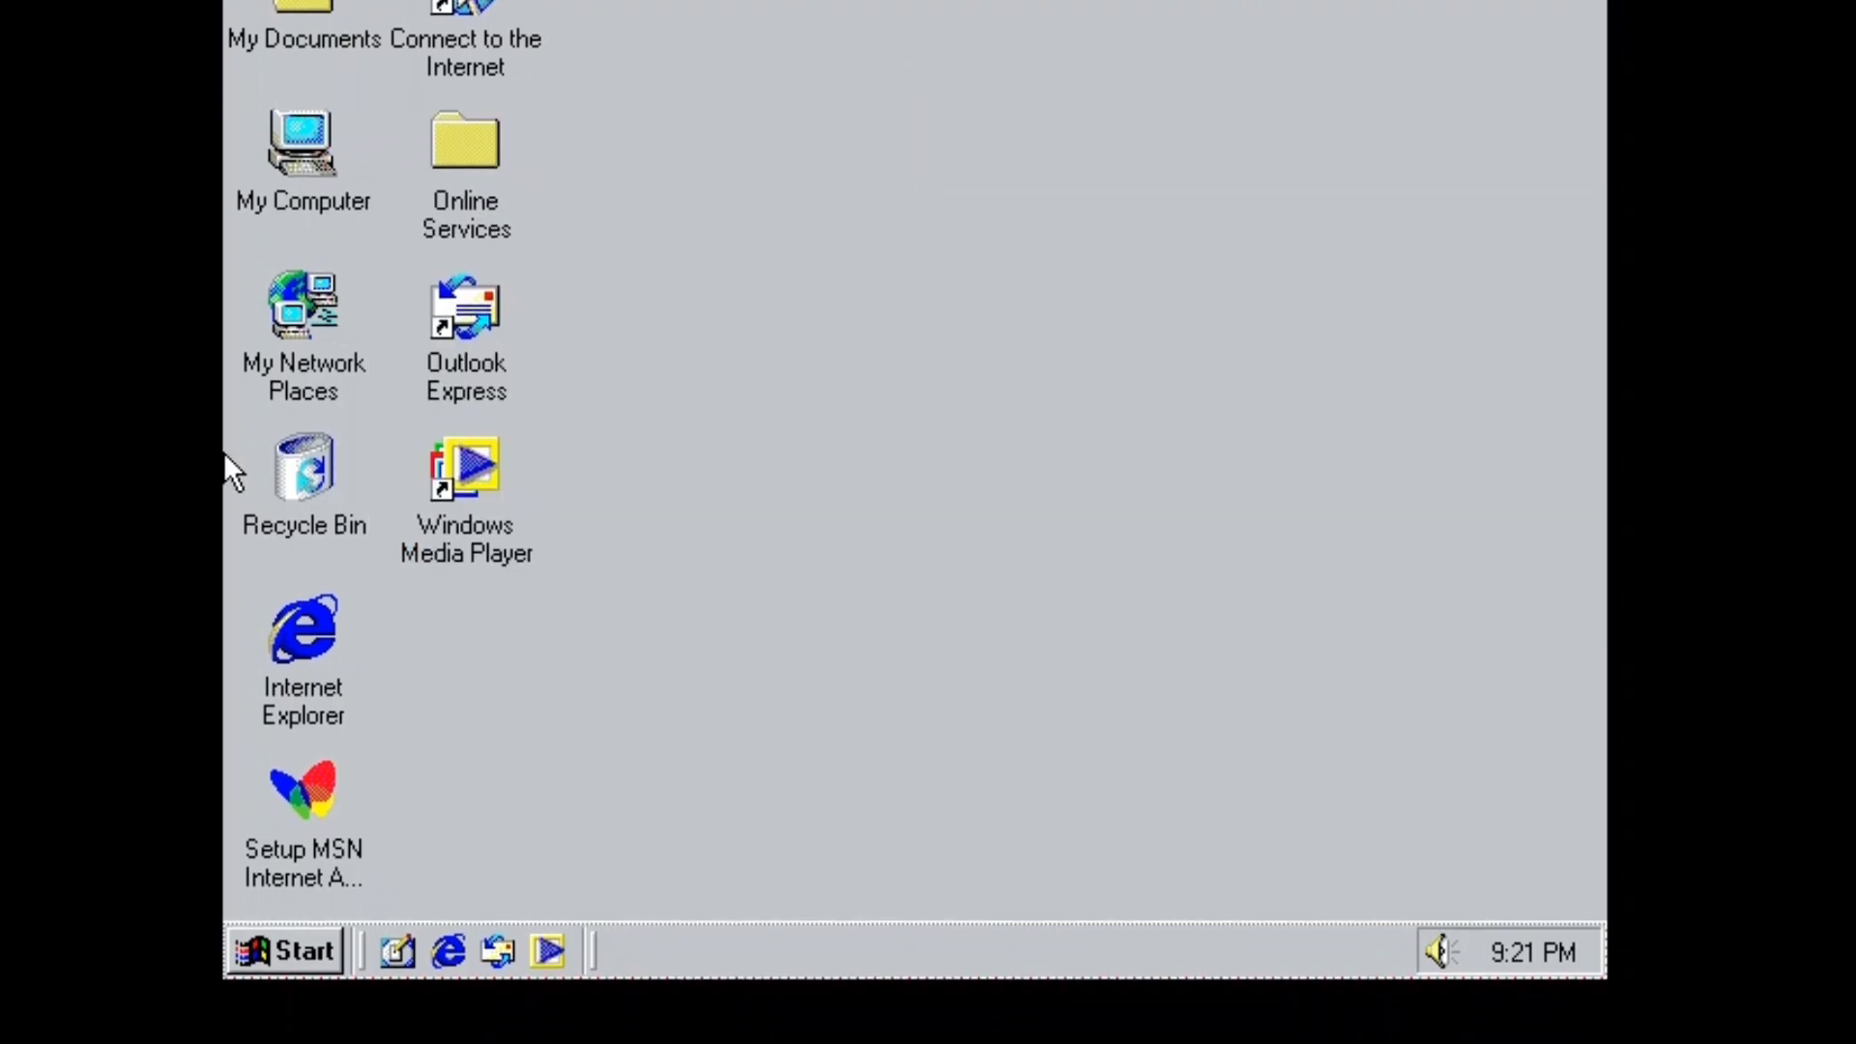
Browse the Start > Programs submenus, then close the Start menu.
left_click(234, 1029)
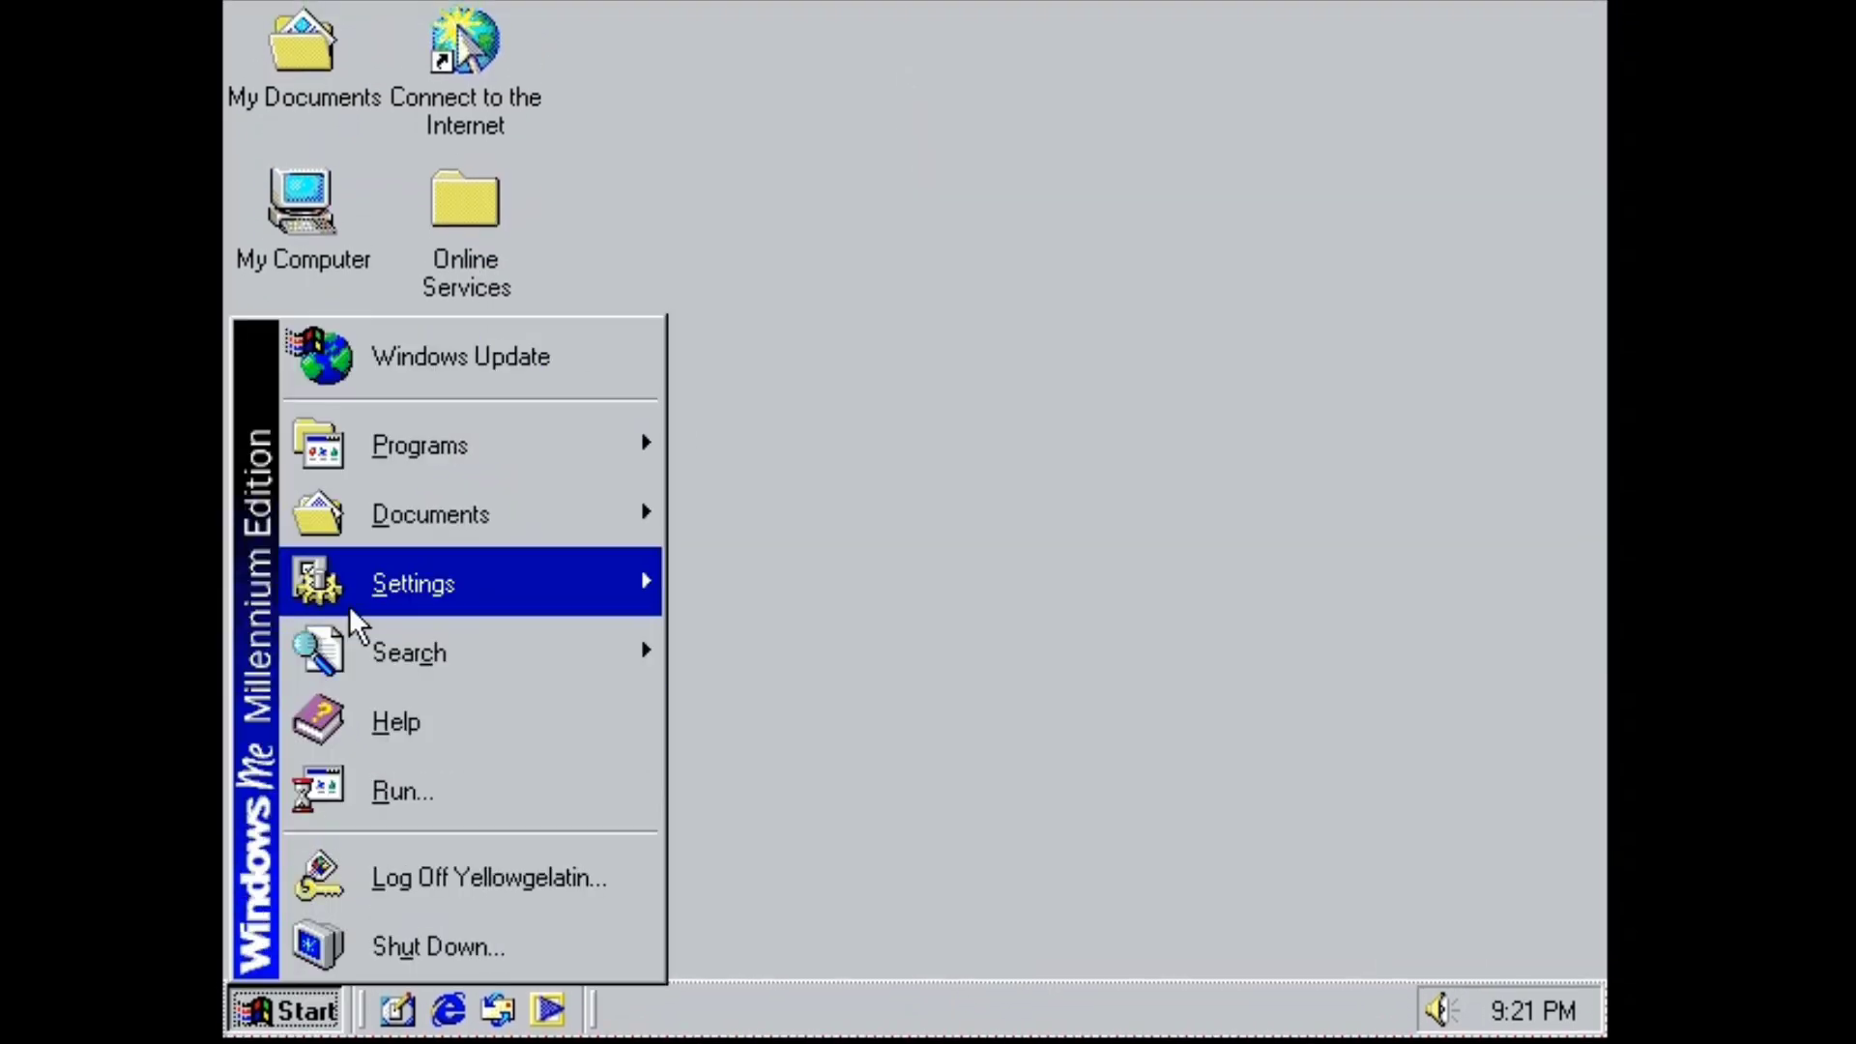
mouse_move(510, 441)
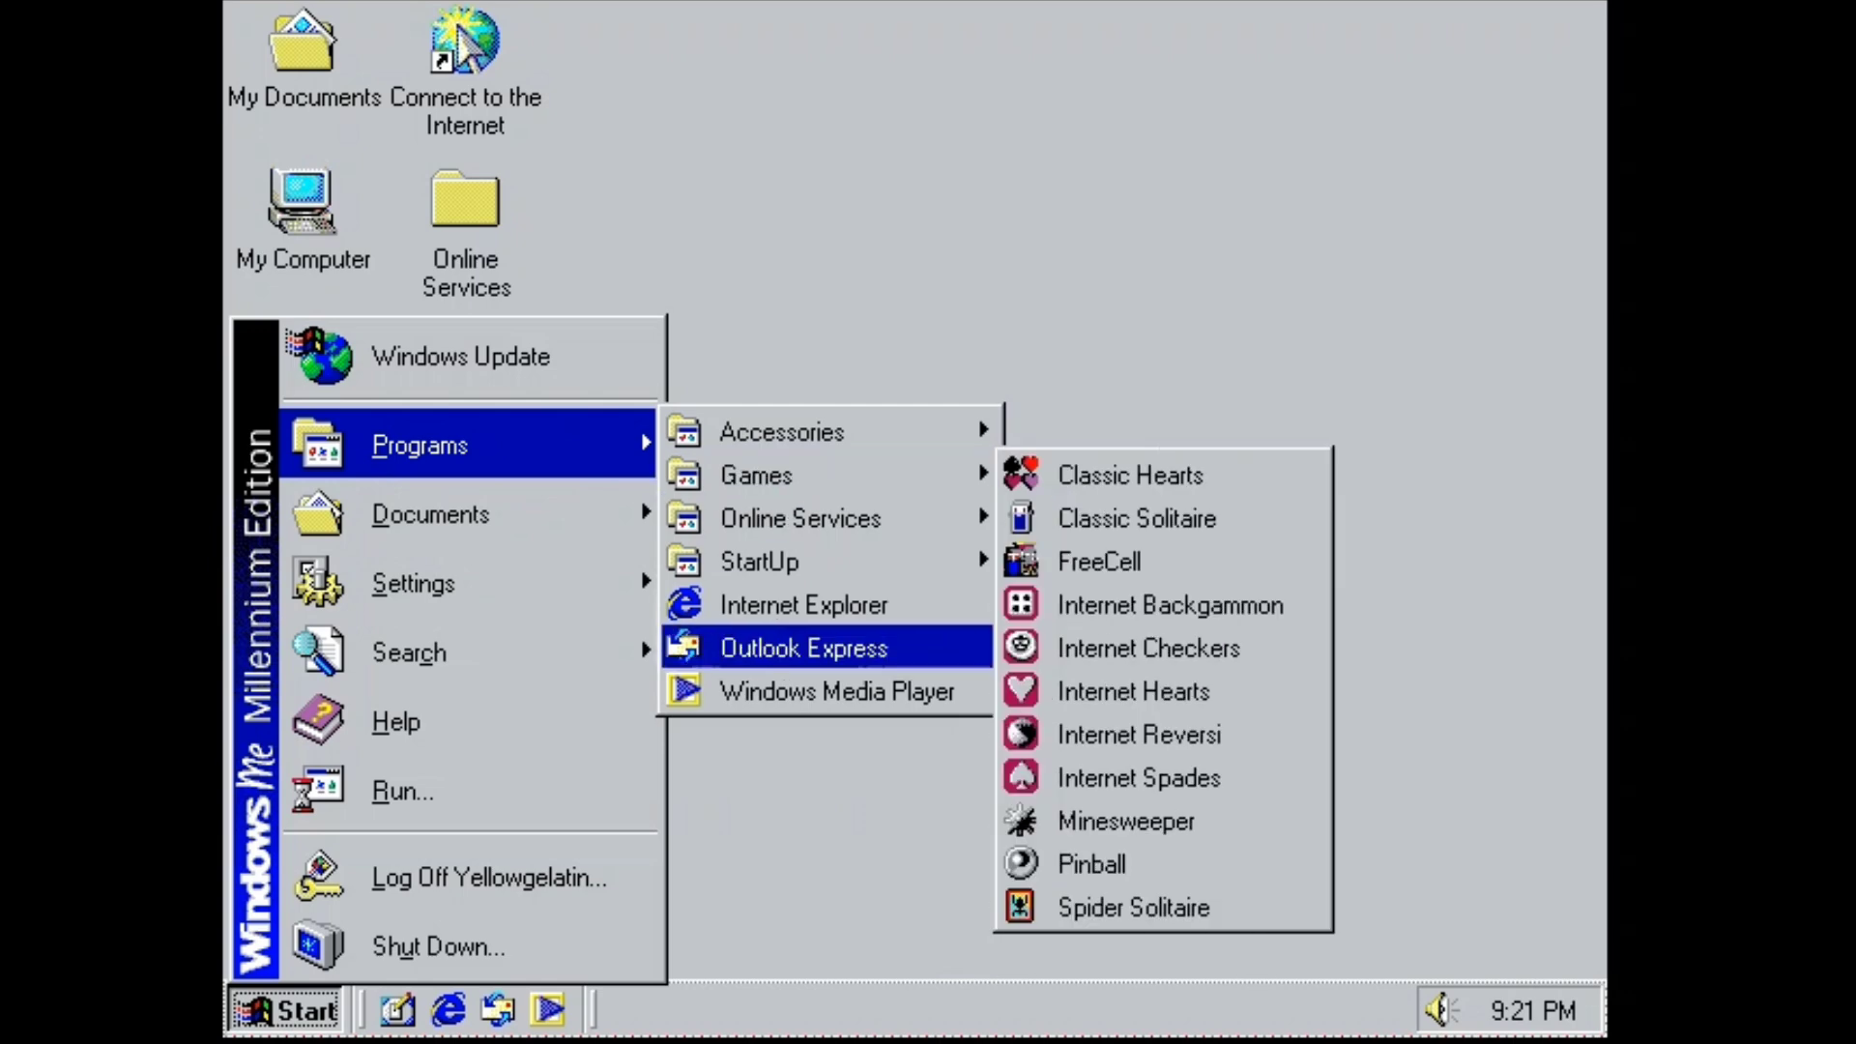
mouse_move(903, 572)
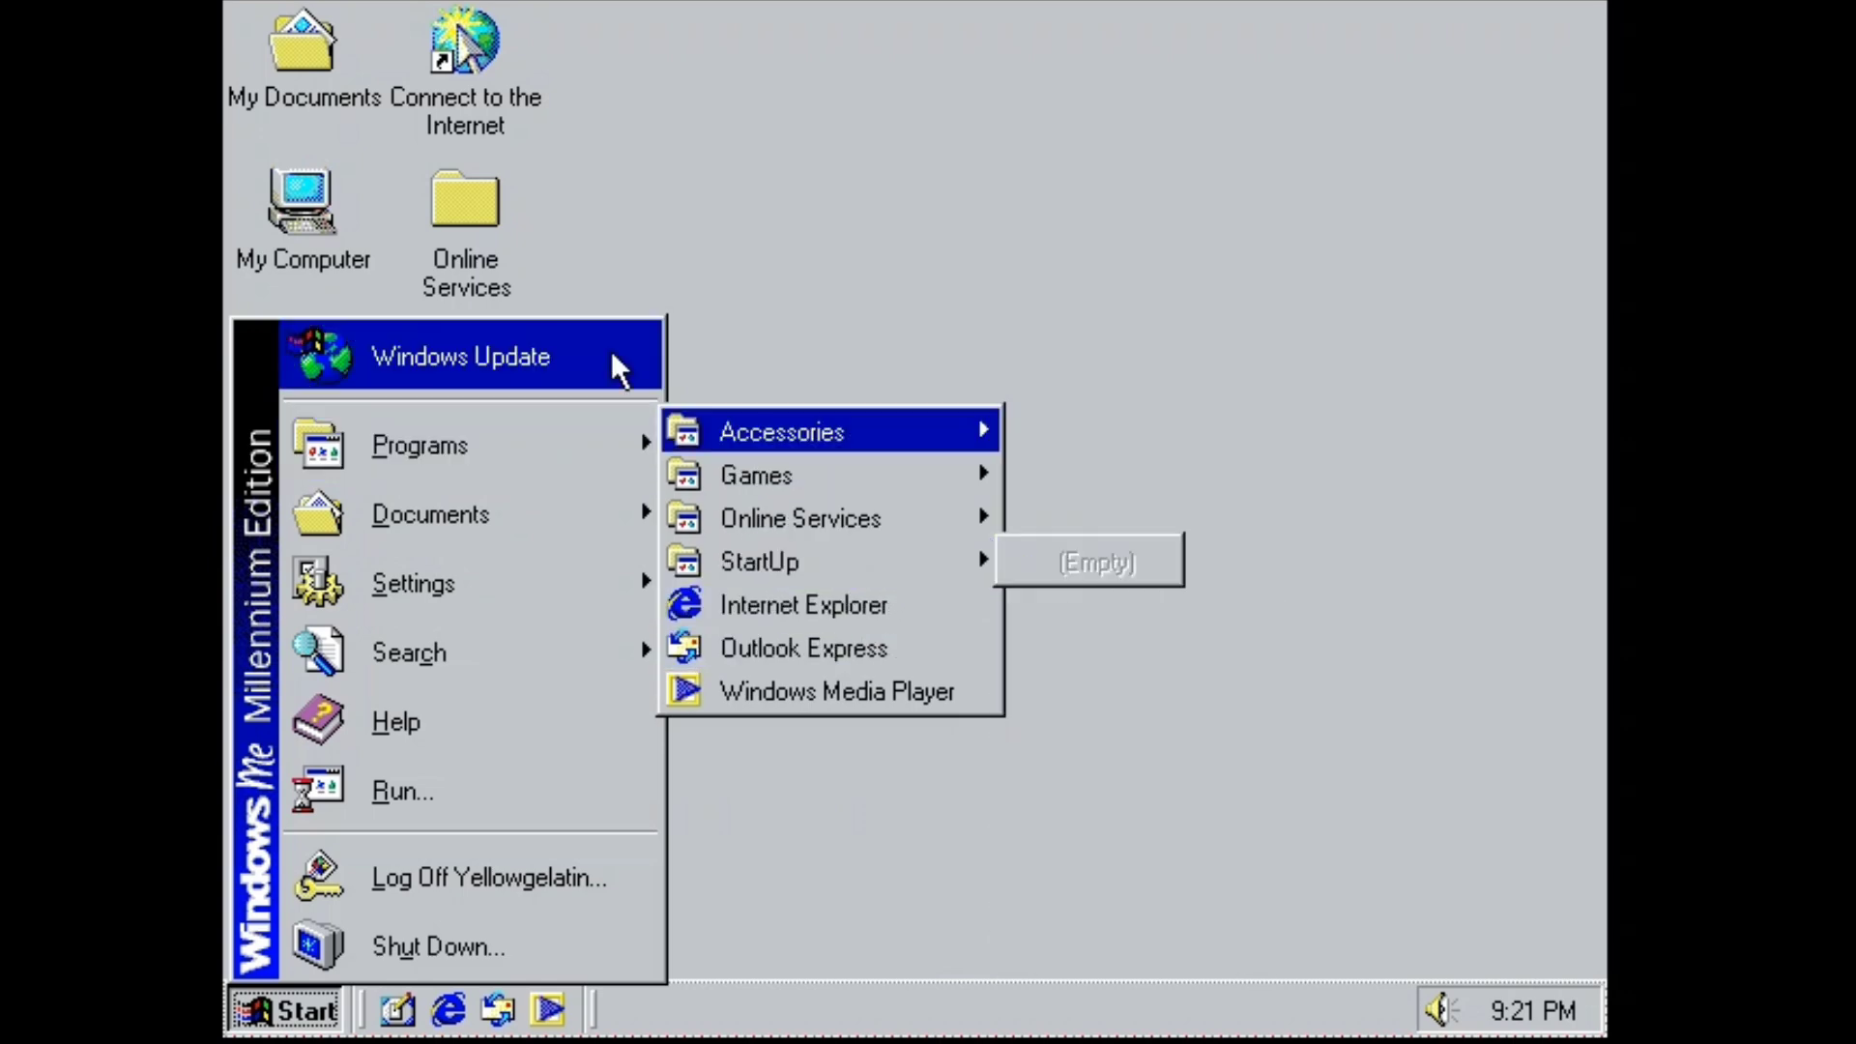
left_click(1059, 358)
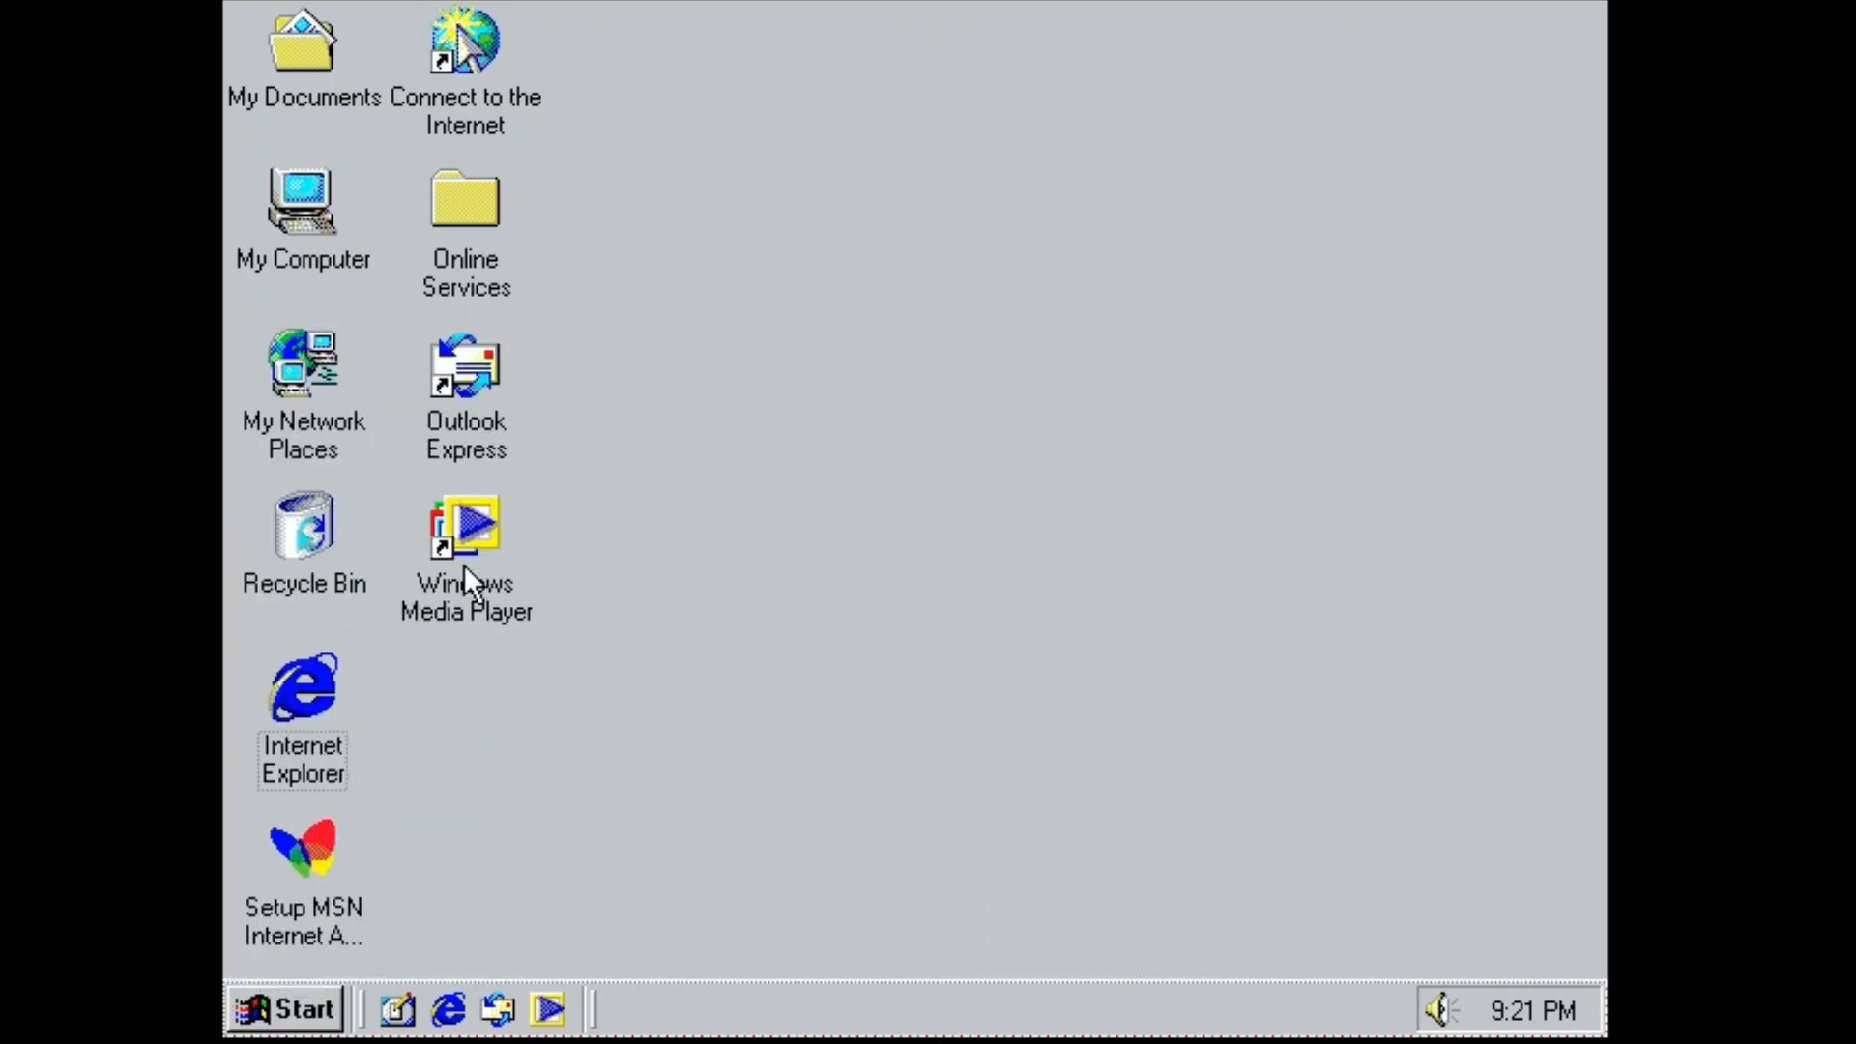
Bring up and dismiss the desktop shortcut menu twice, then reopen the Start menu.
right_click(1195, 5)
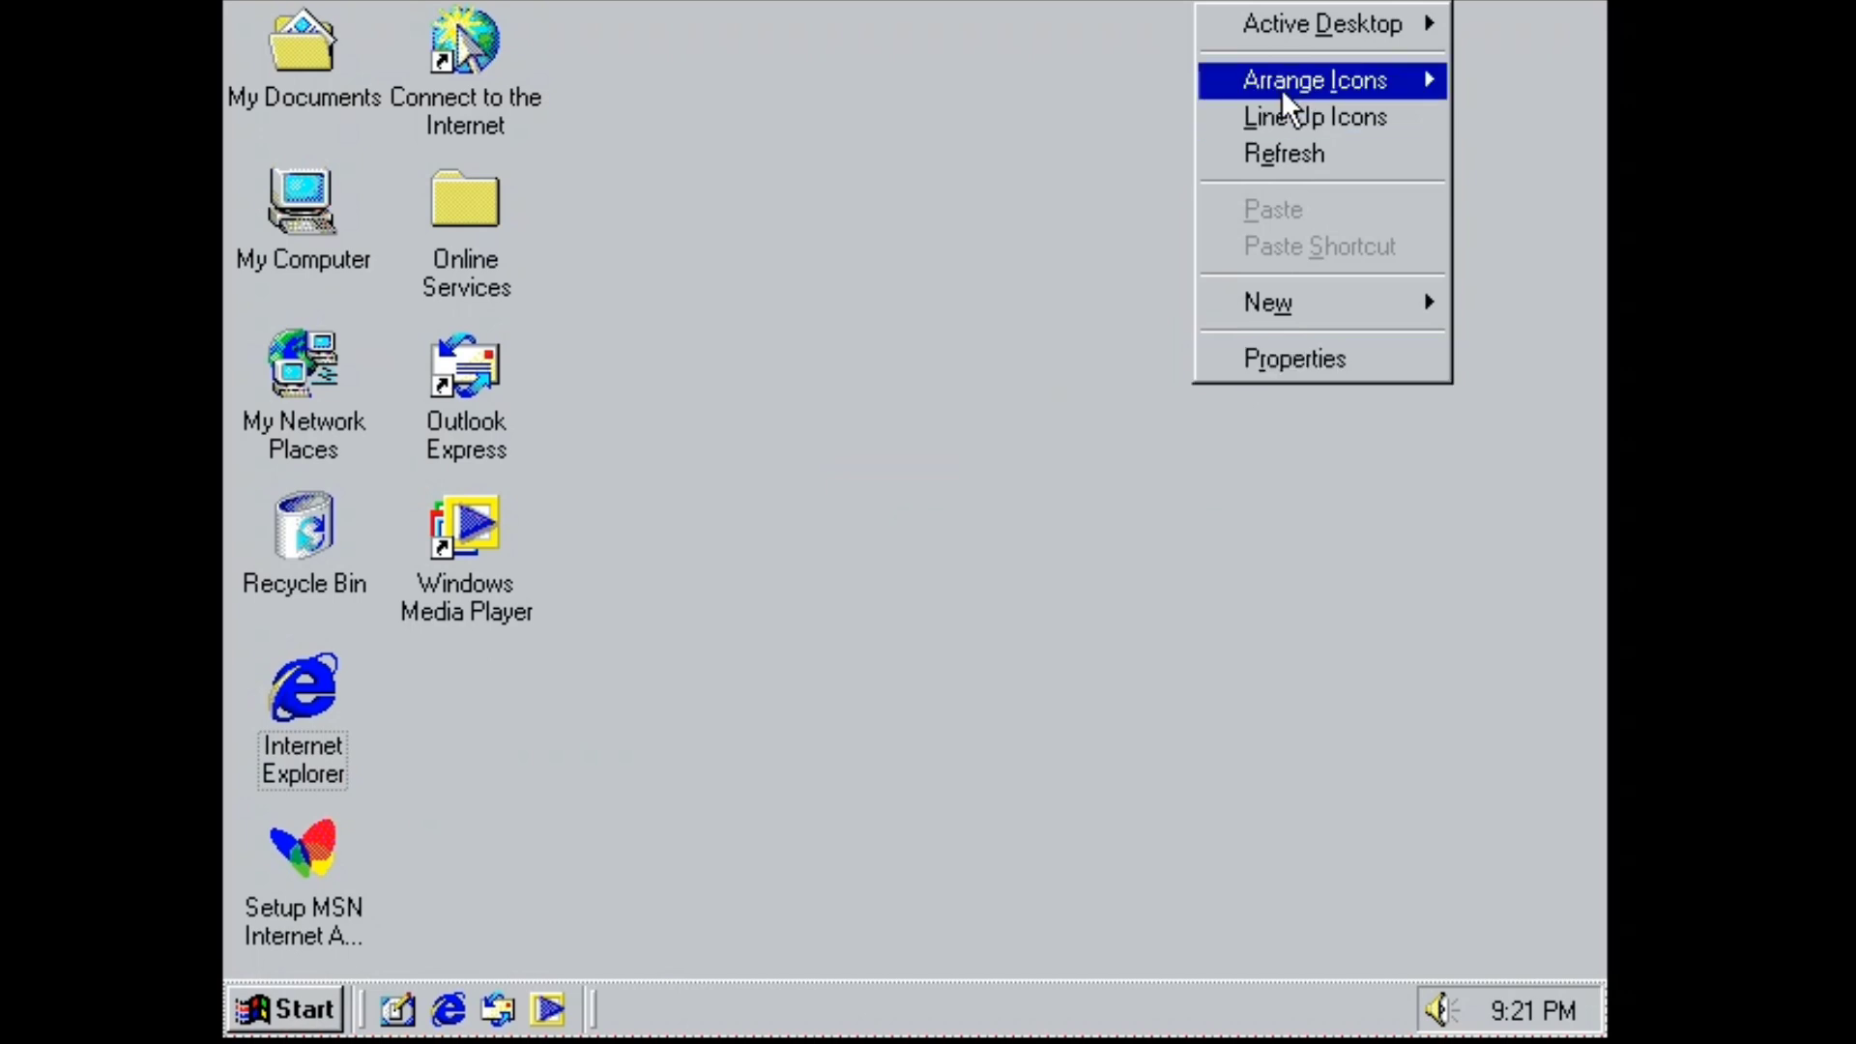
mouse_move(1322, 29)
left_click(1073, 60)
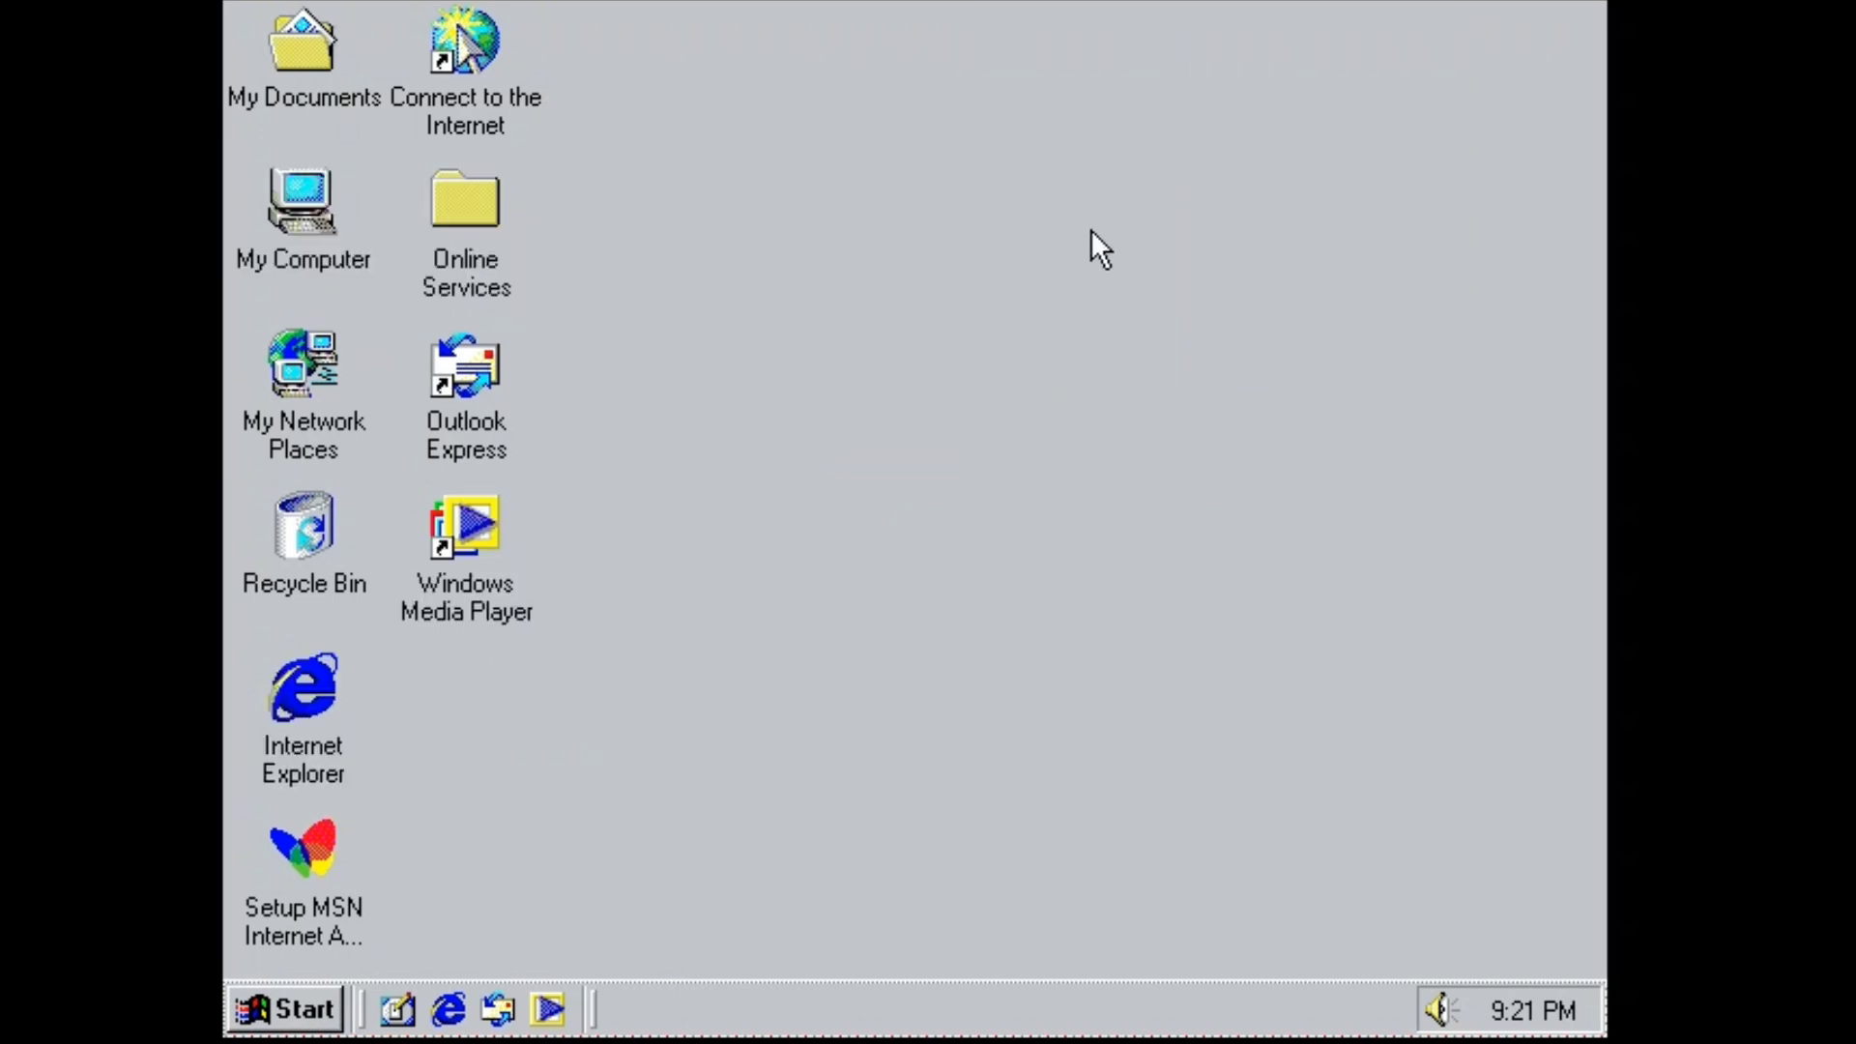
right_click(1104, 295)
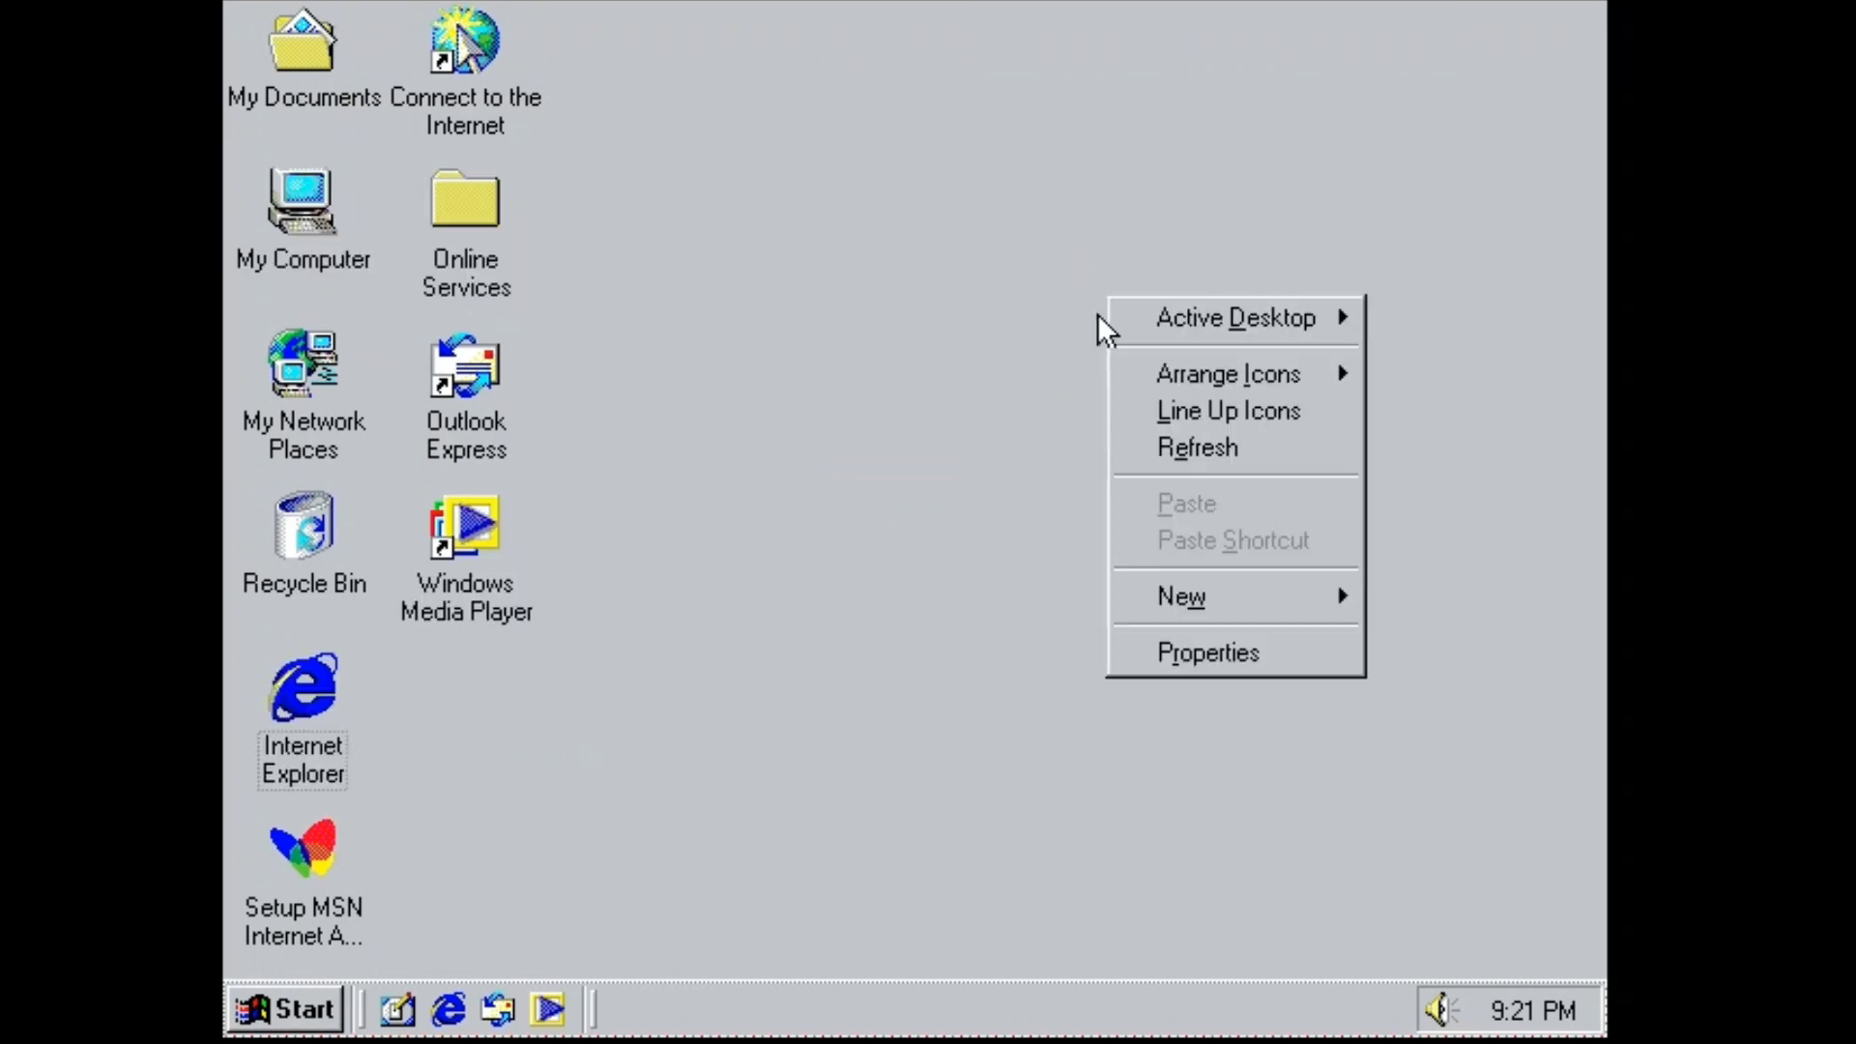
left_click(1063, 413)
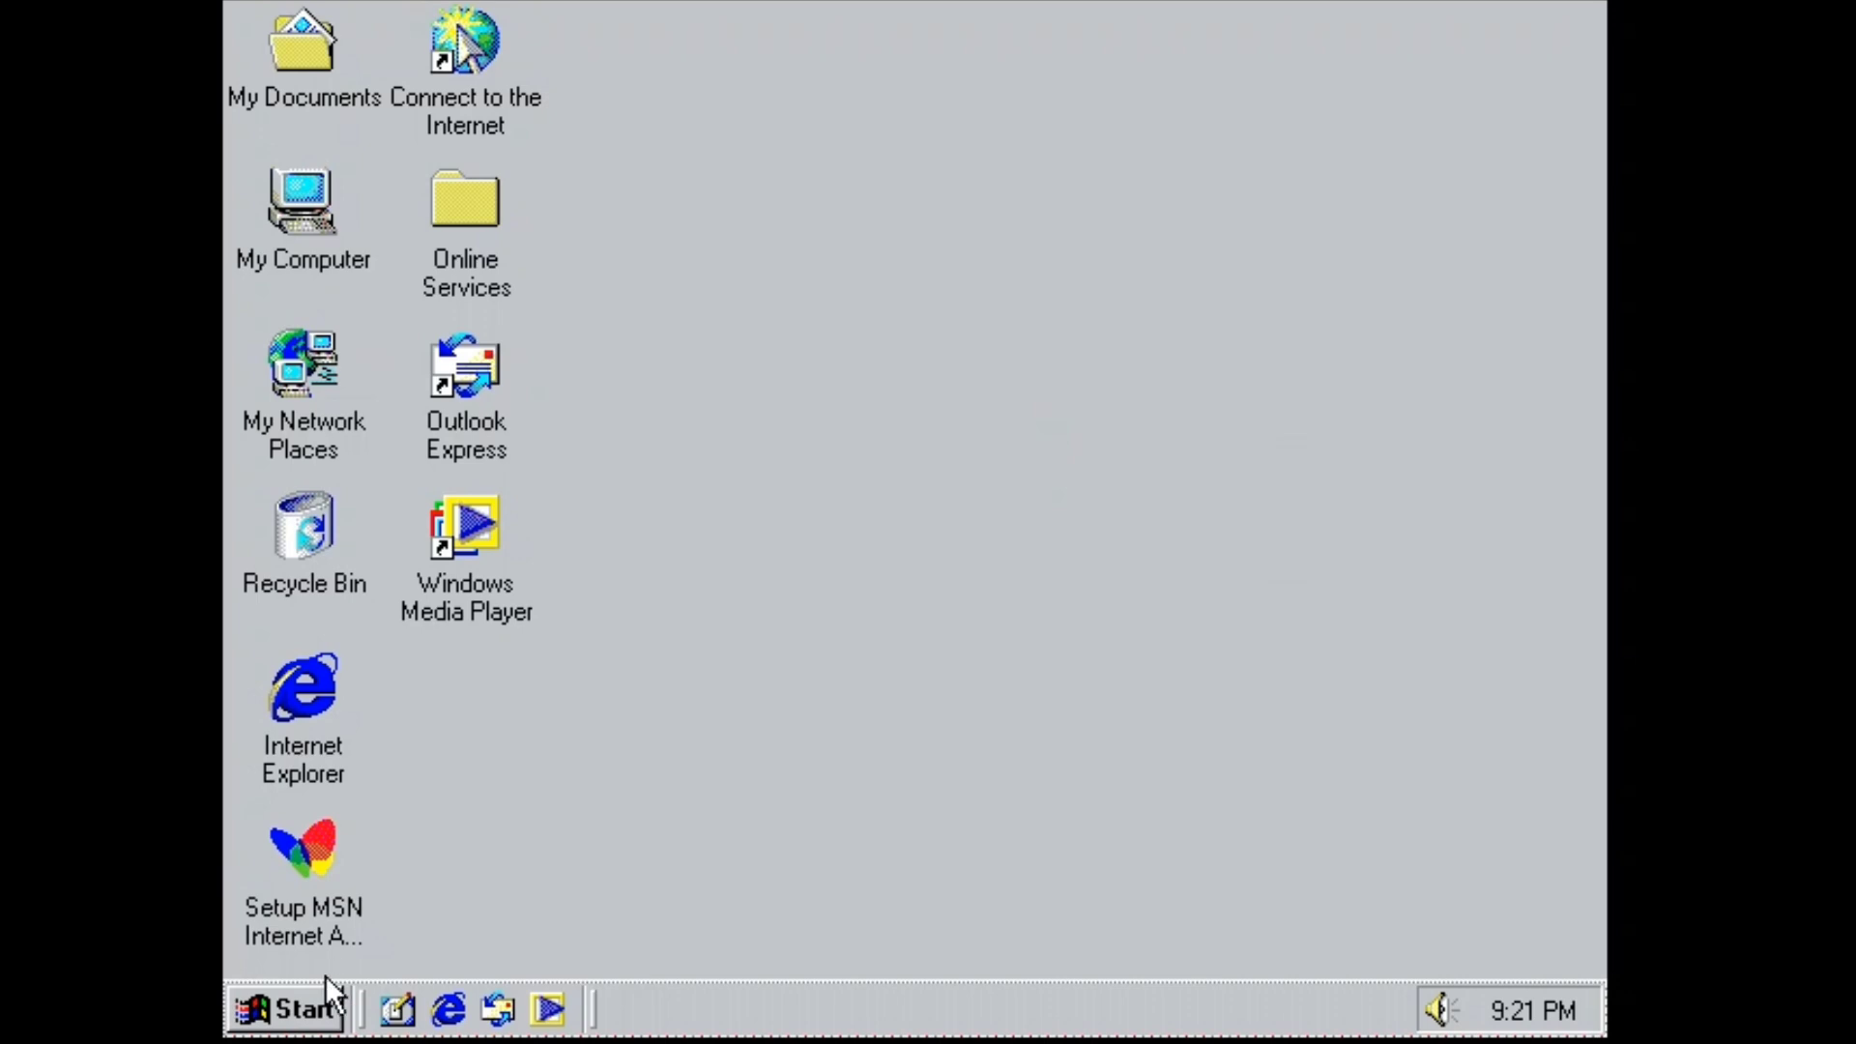
left_click(326, 1005)
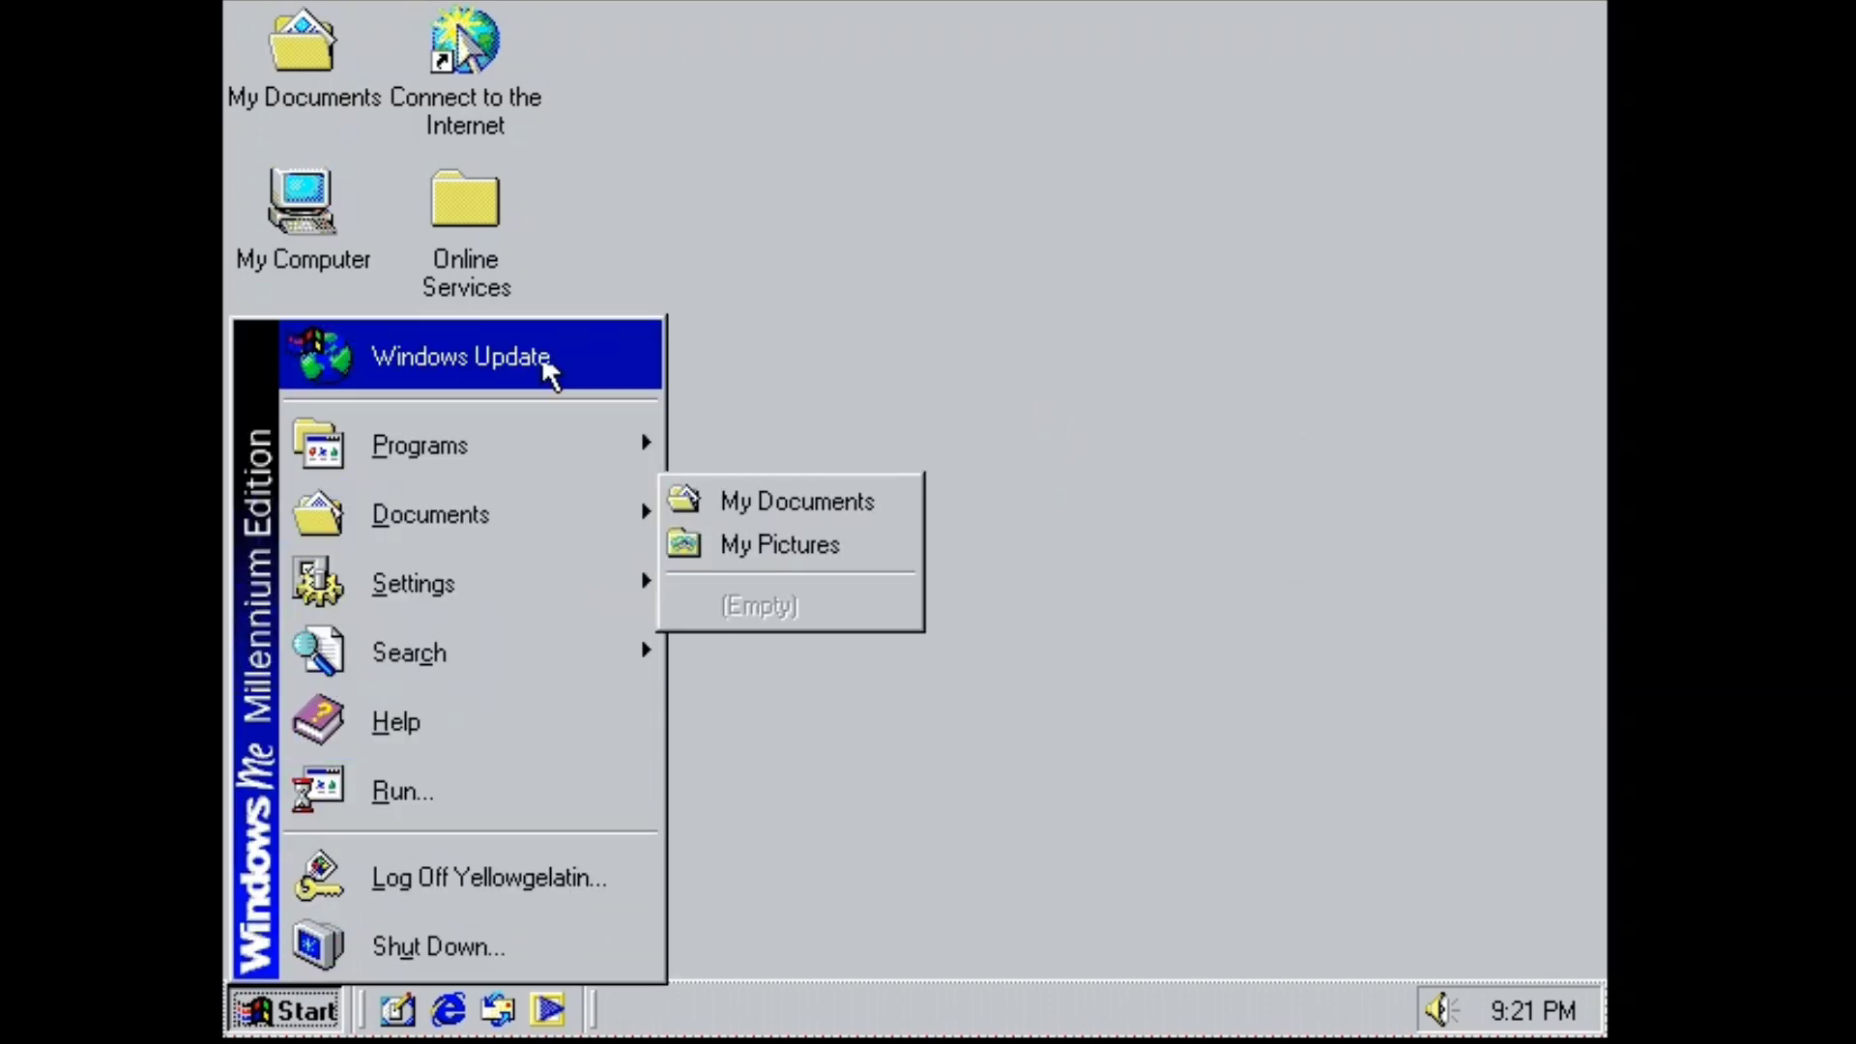
Launch the AT&T WorldNet Service shortcut from Online Services and browse its web page.
left_click(429, 259)
double_click(429, 259)
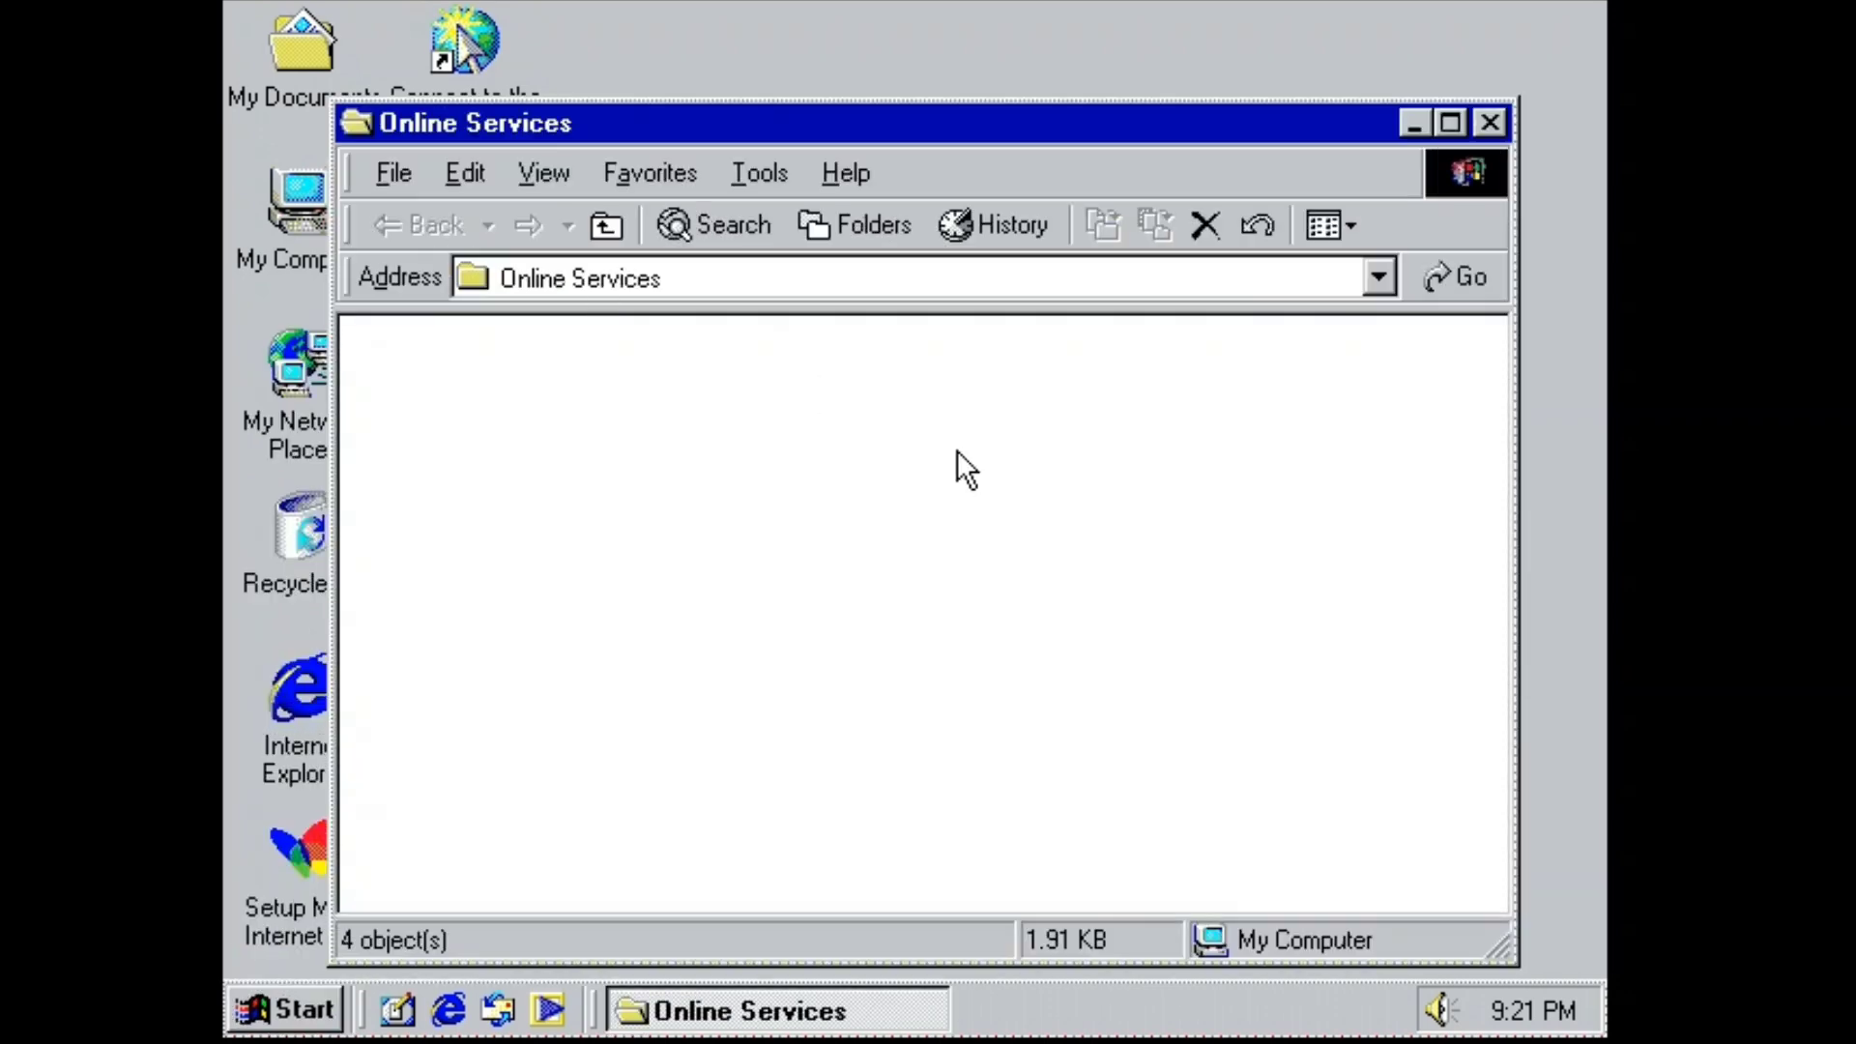
key("Return")
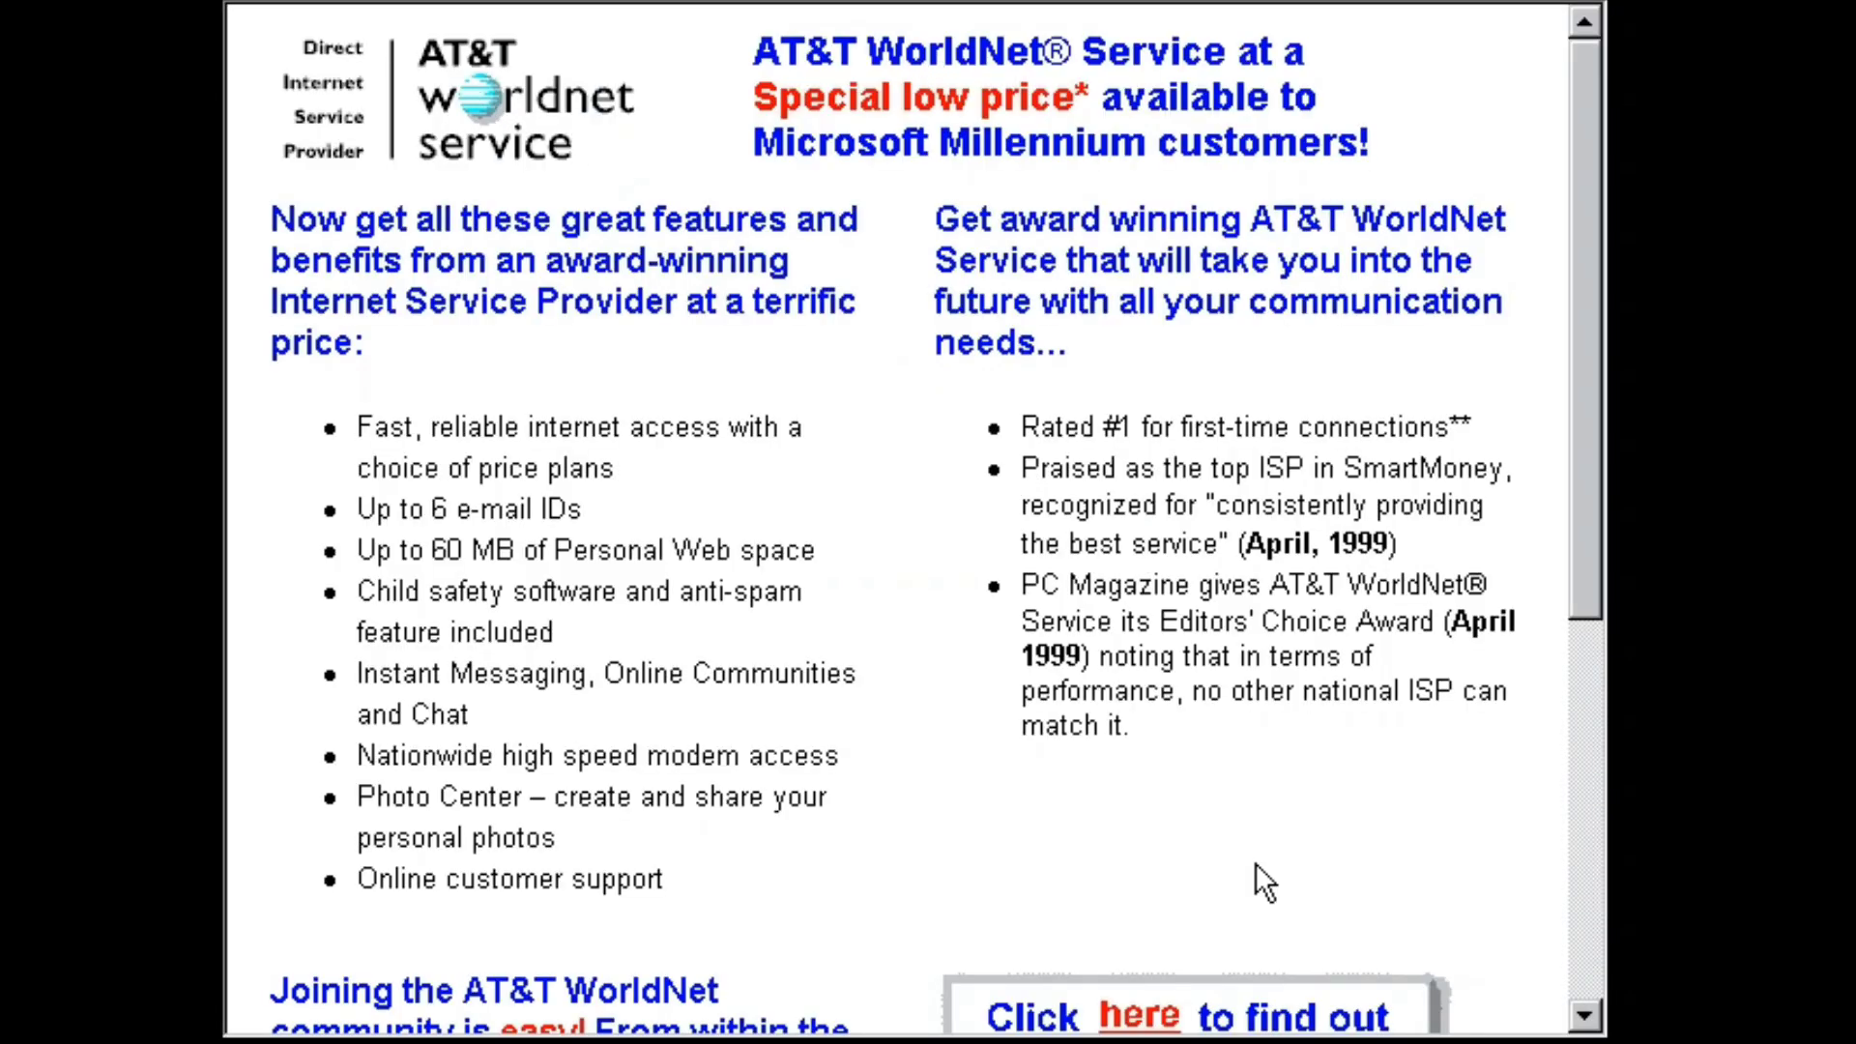
scroll(1264, 882, "down", 5)
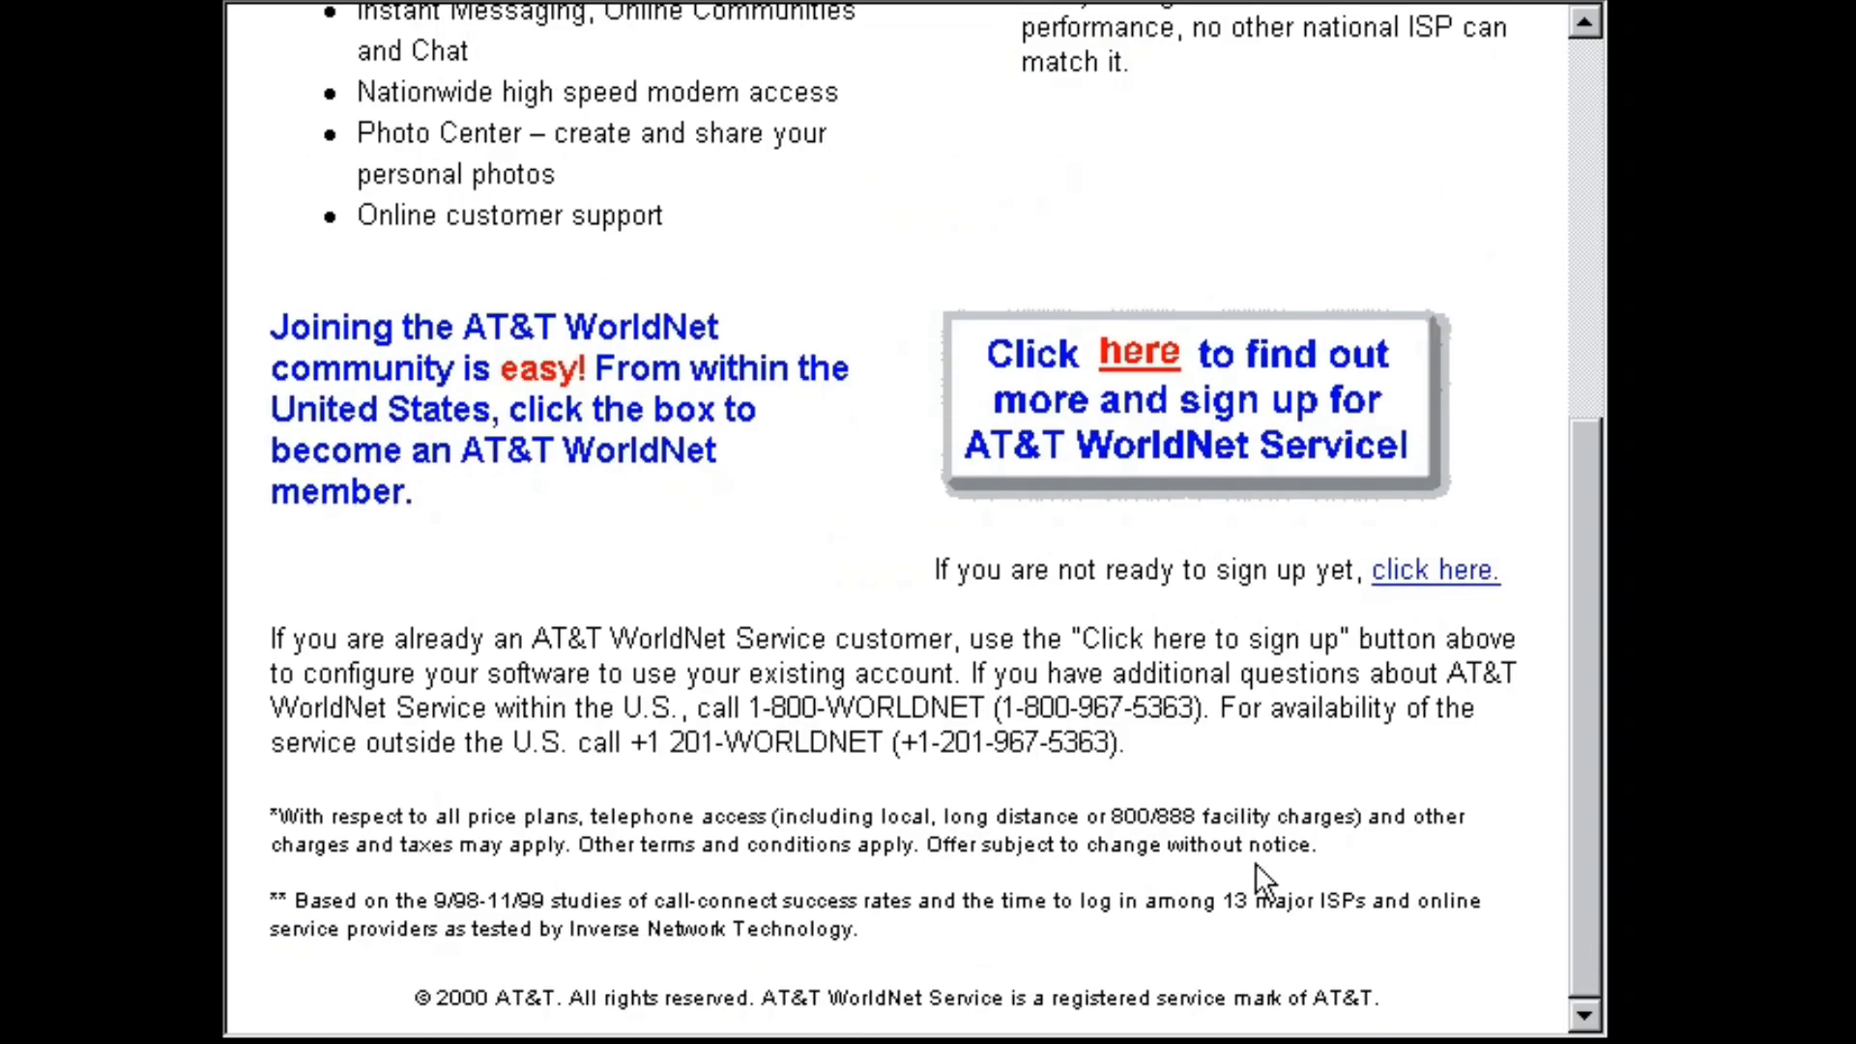
right_click(569, 660)
left_click(404, 698)
scroll(908, 29, "up", 5)
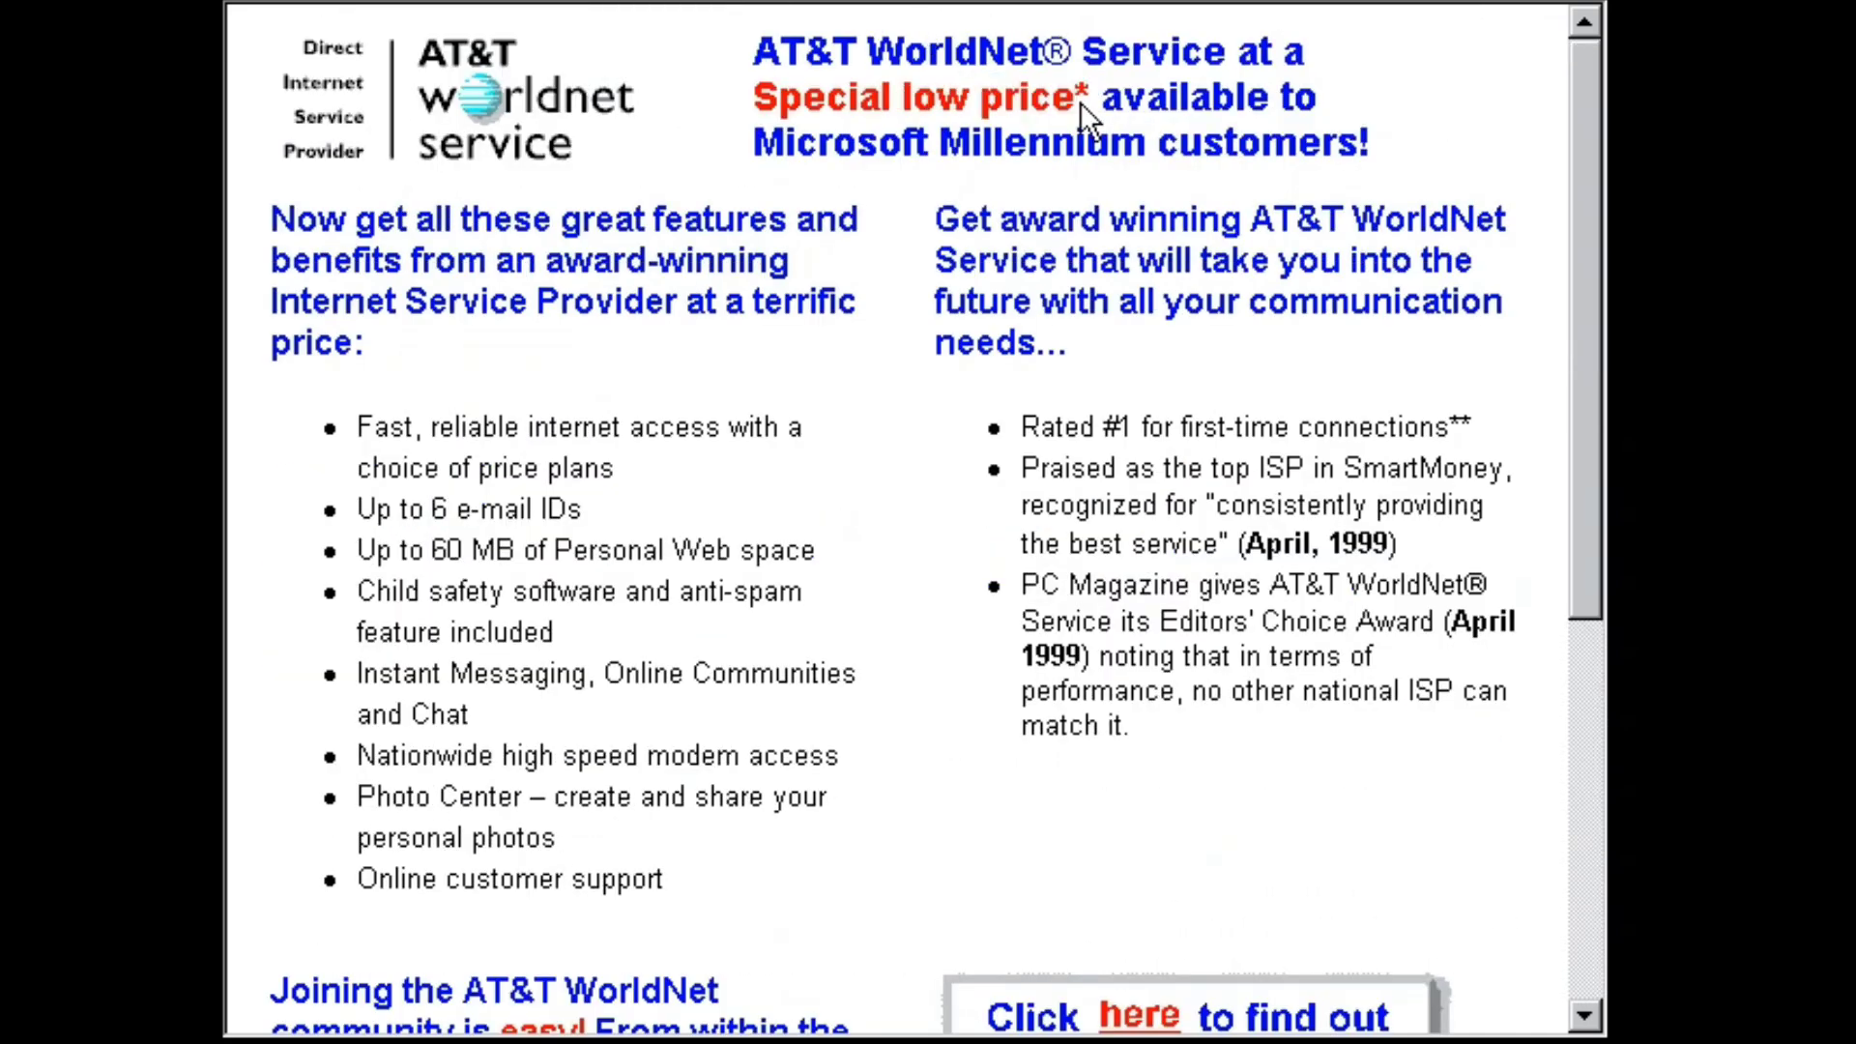
scroll(1081, 102, "down", 5)
Start the AT&T WorldNet sign-up, then dismiss the insert-disc request and software-not-found error.
left_click(1148, 389)
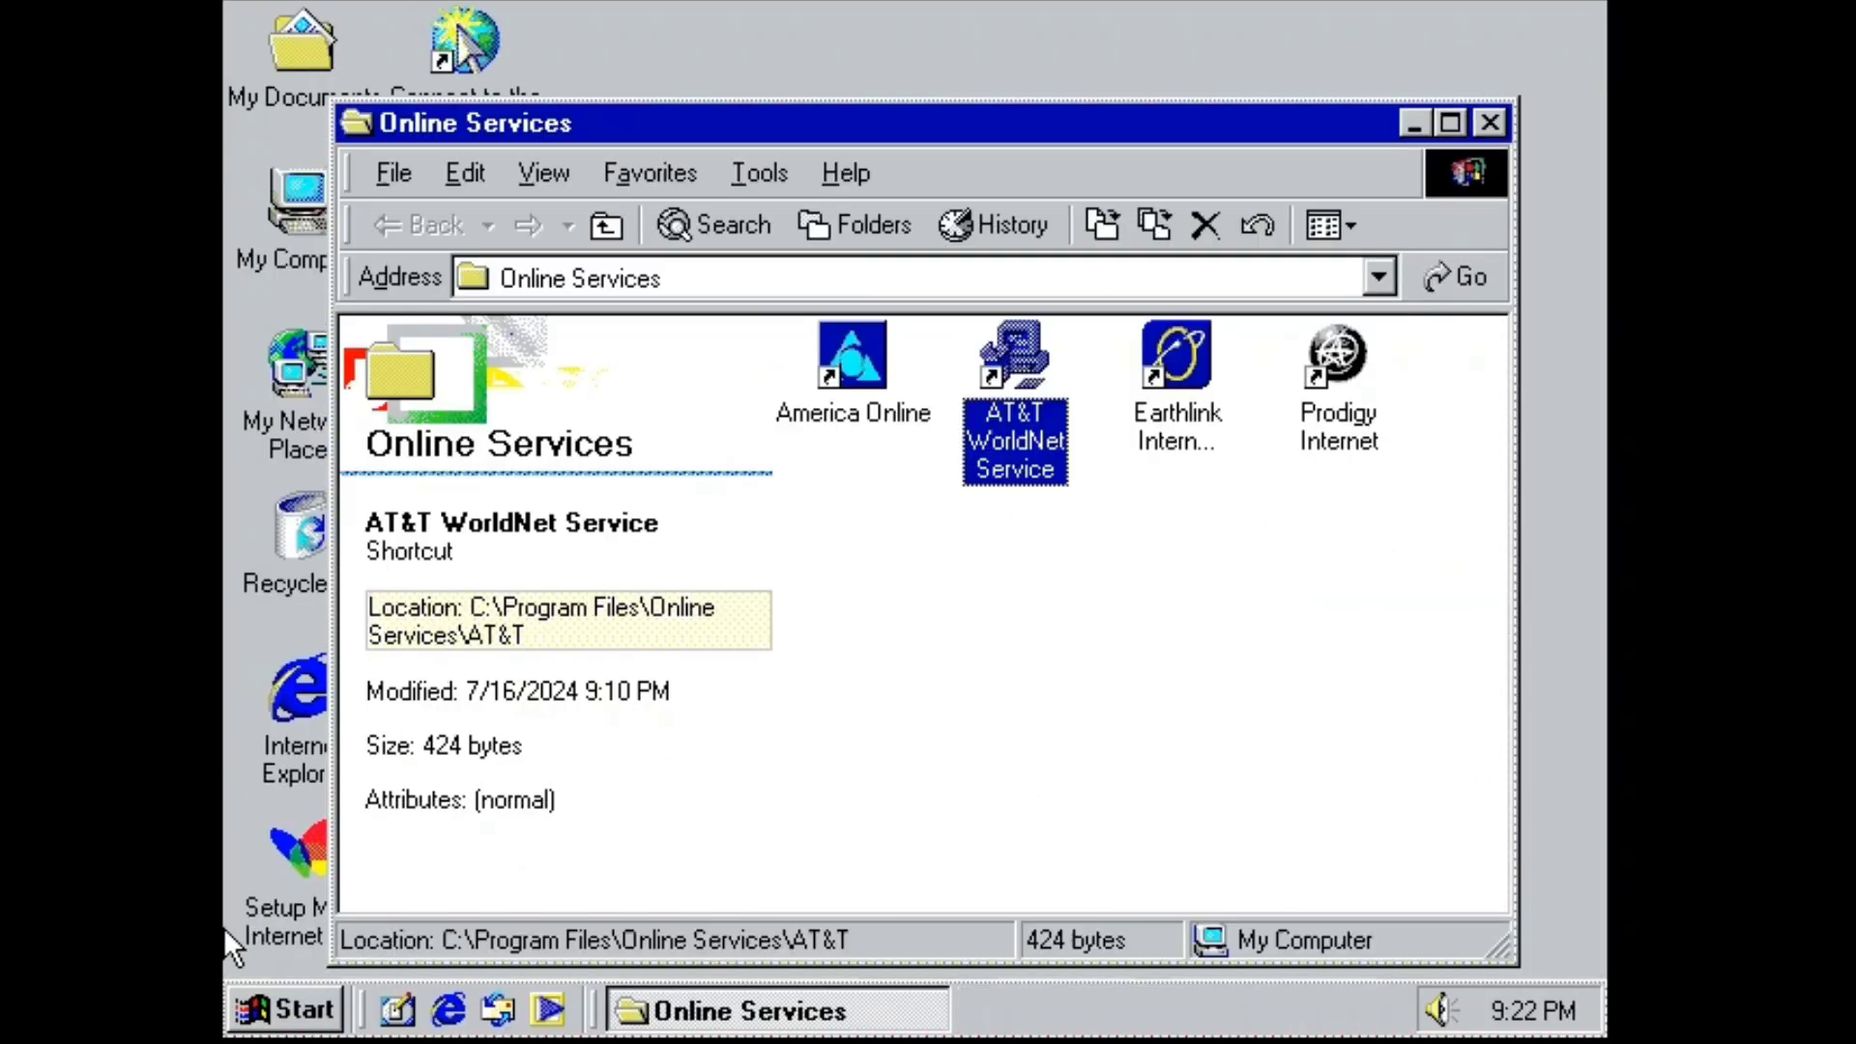
left_click(1490, 124)
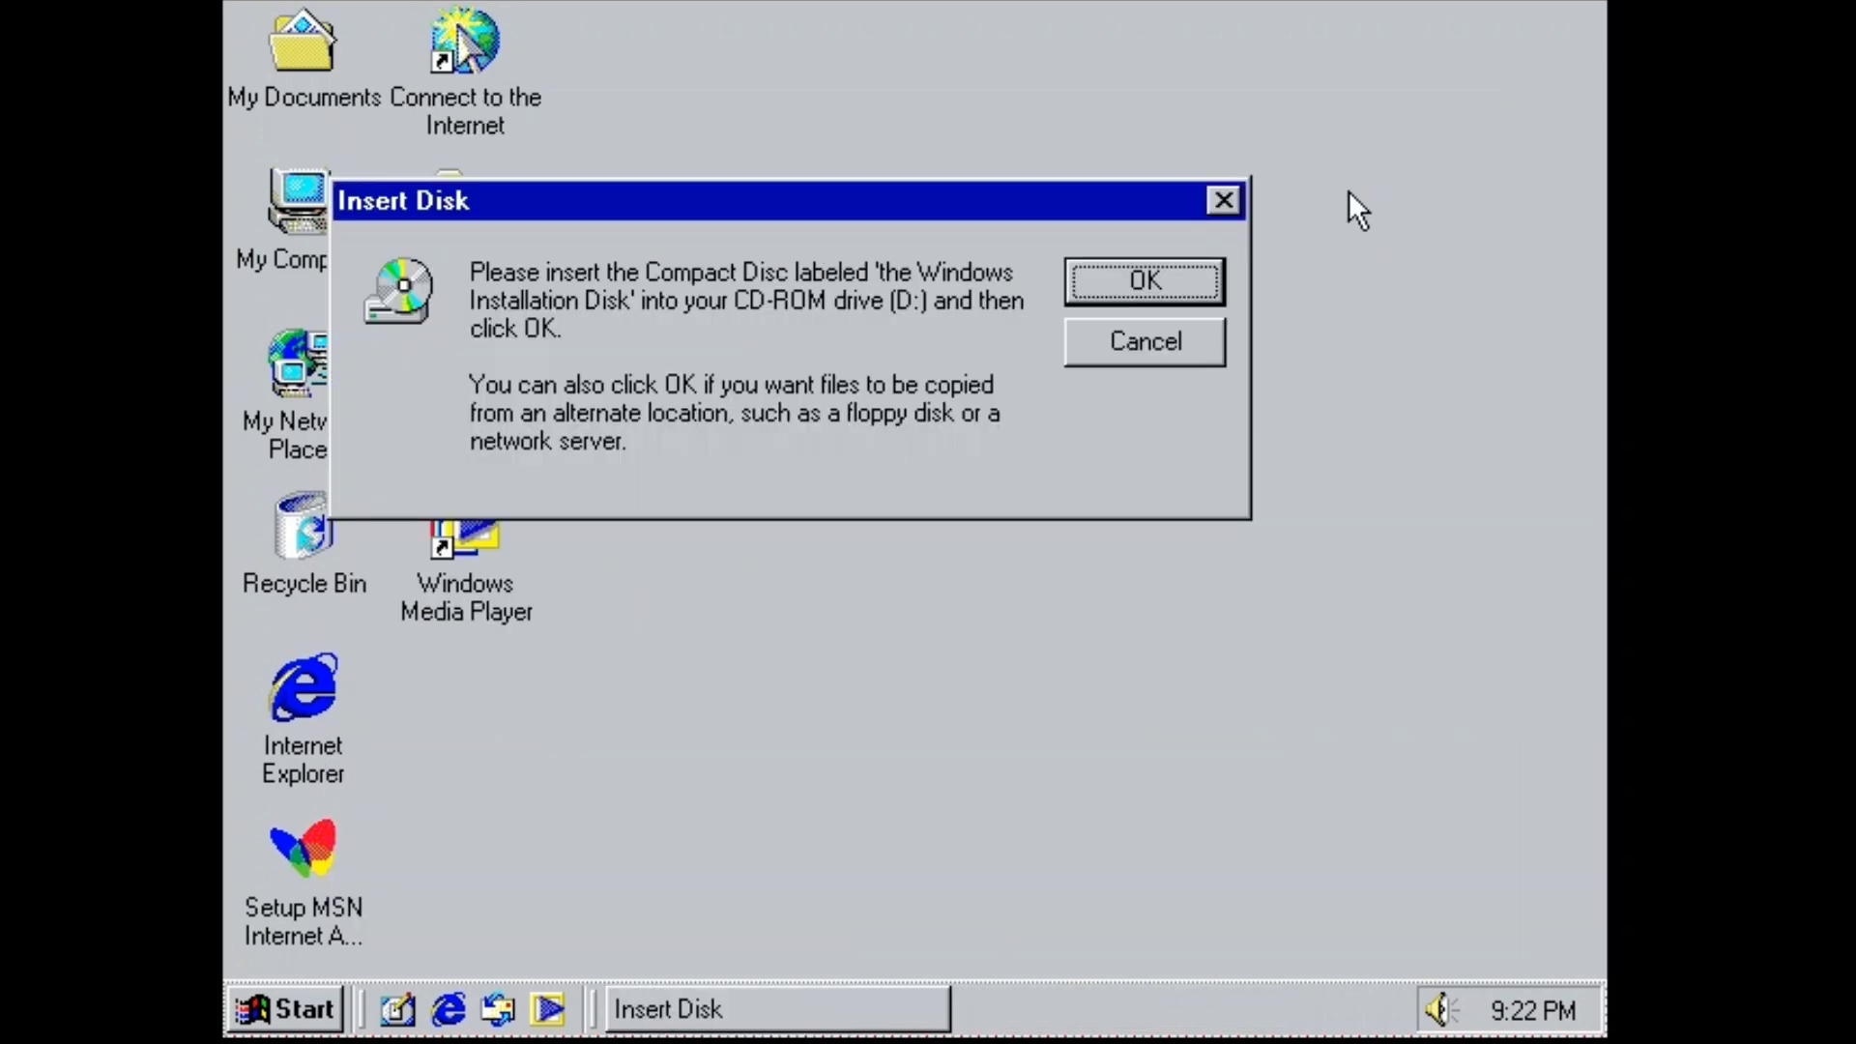
left_click(1224, 200)
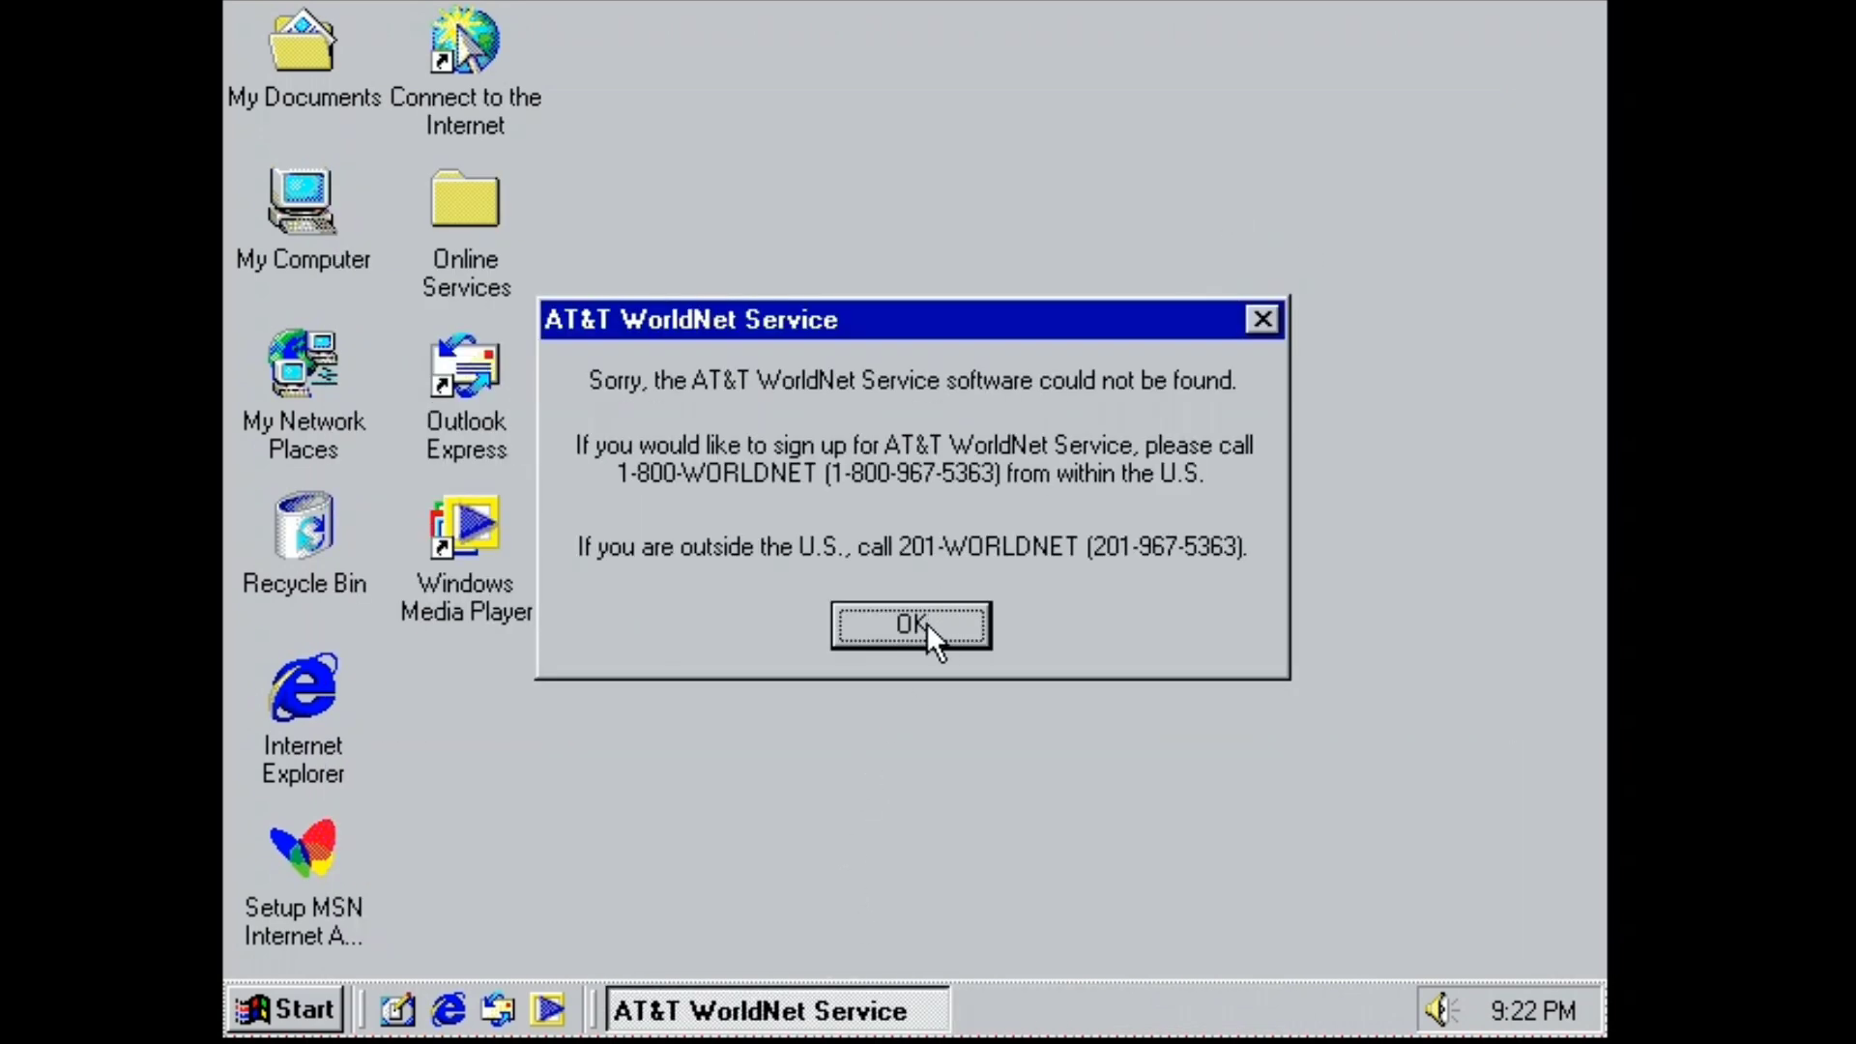
left_click(926, 623)
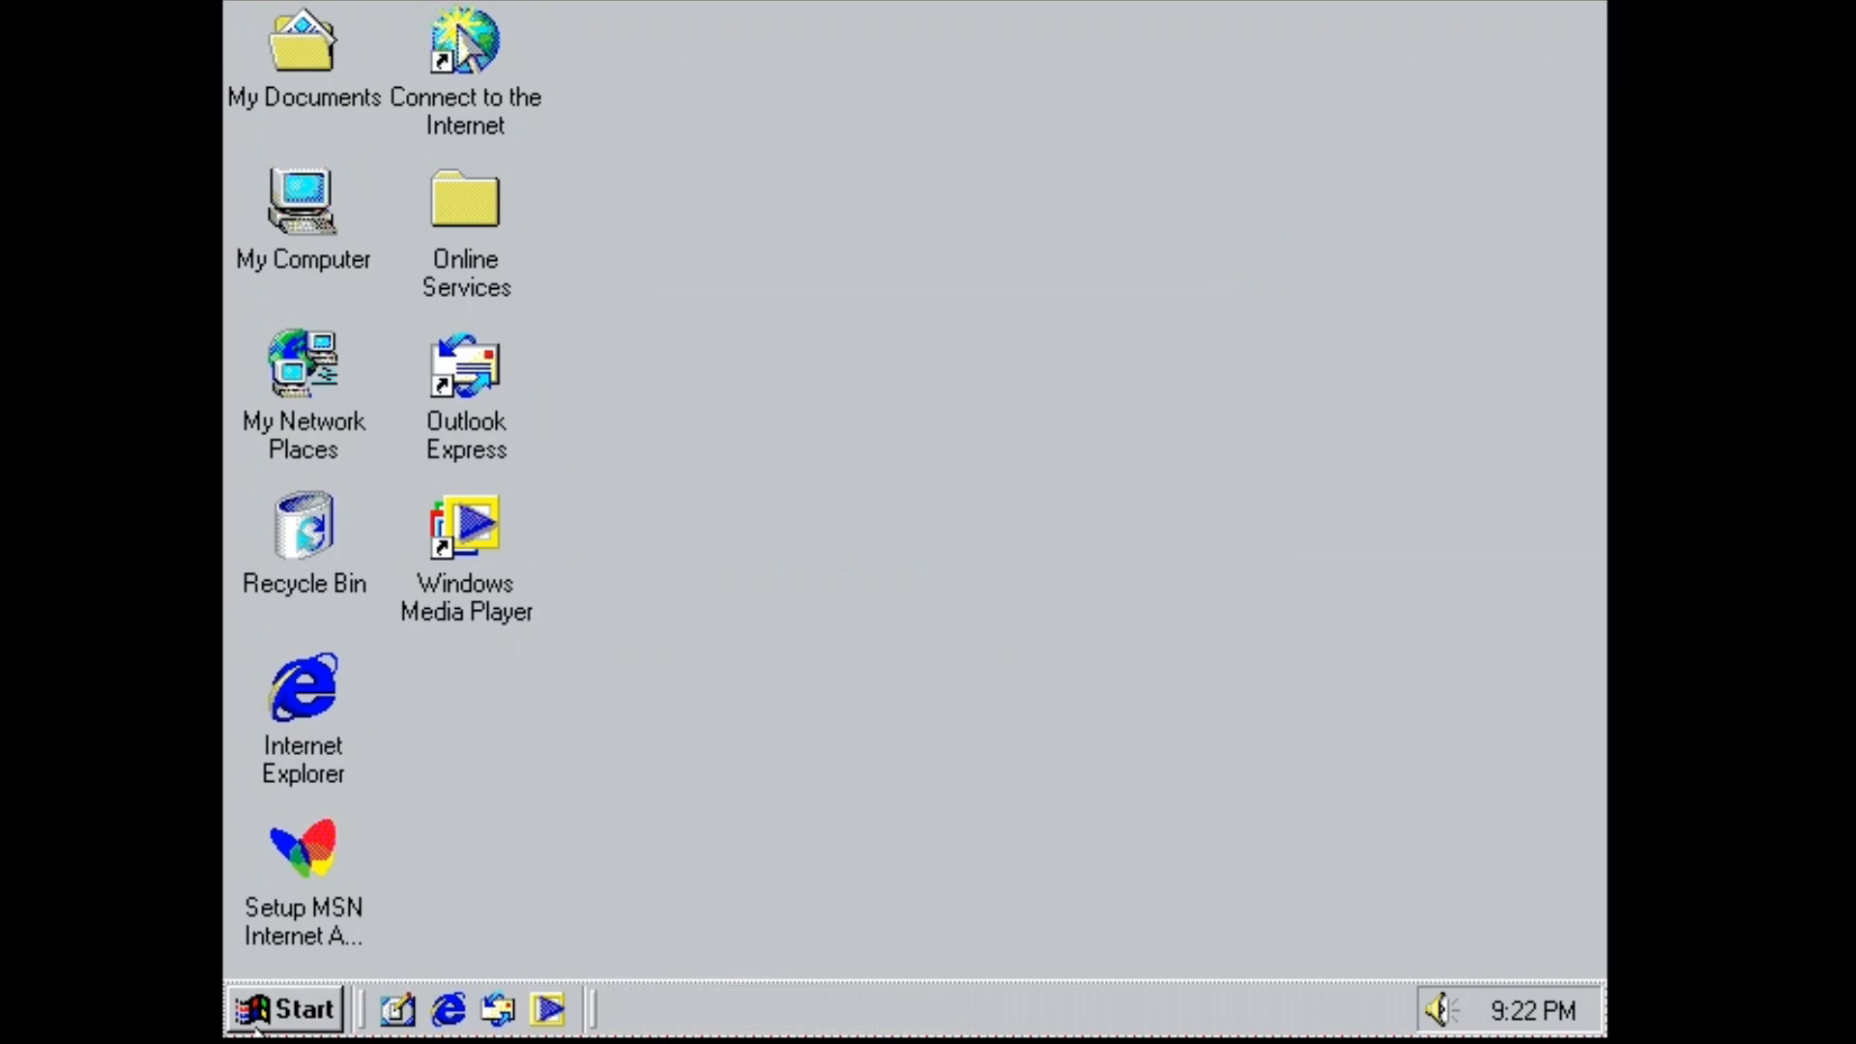
Enter the 25-character product key in Windows XP Setup.
key("super")
key("super")
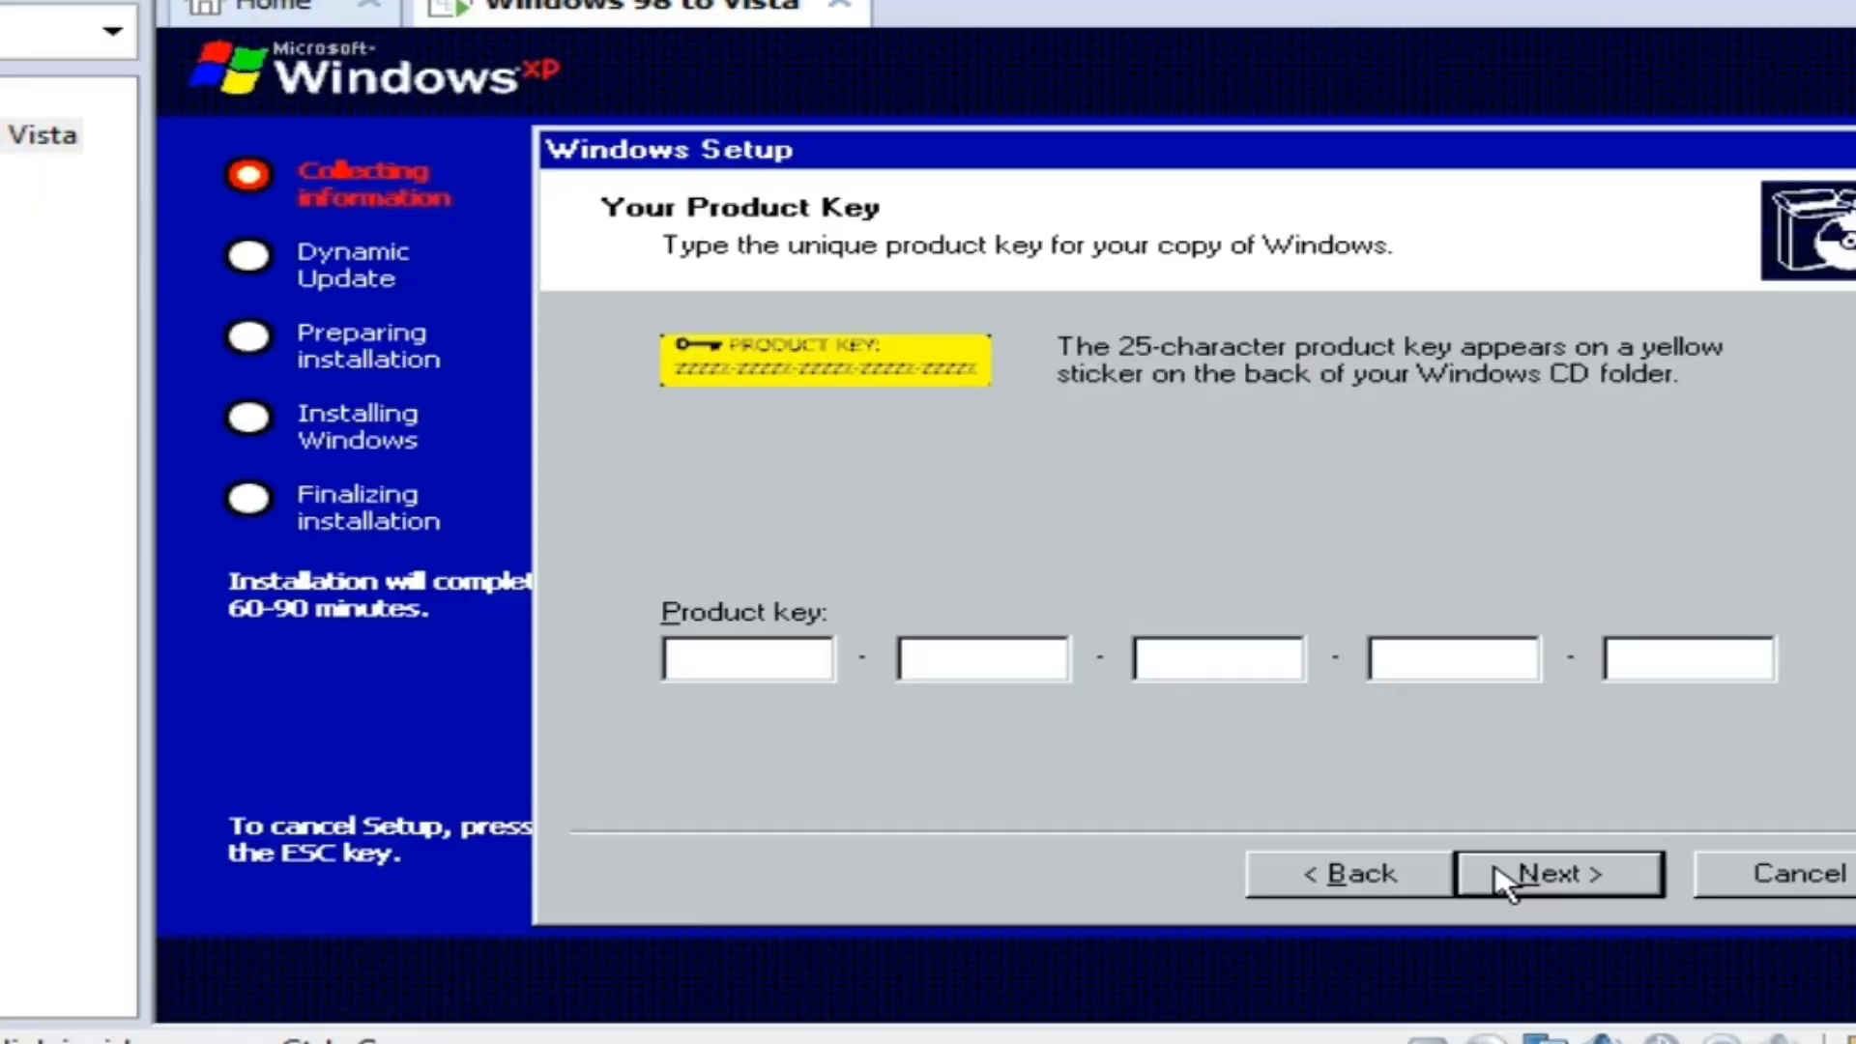
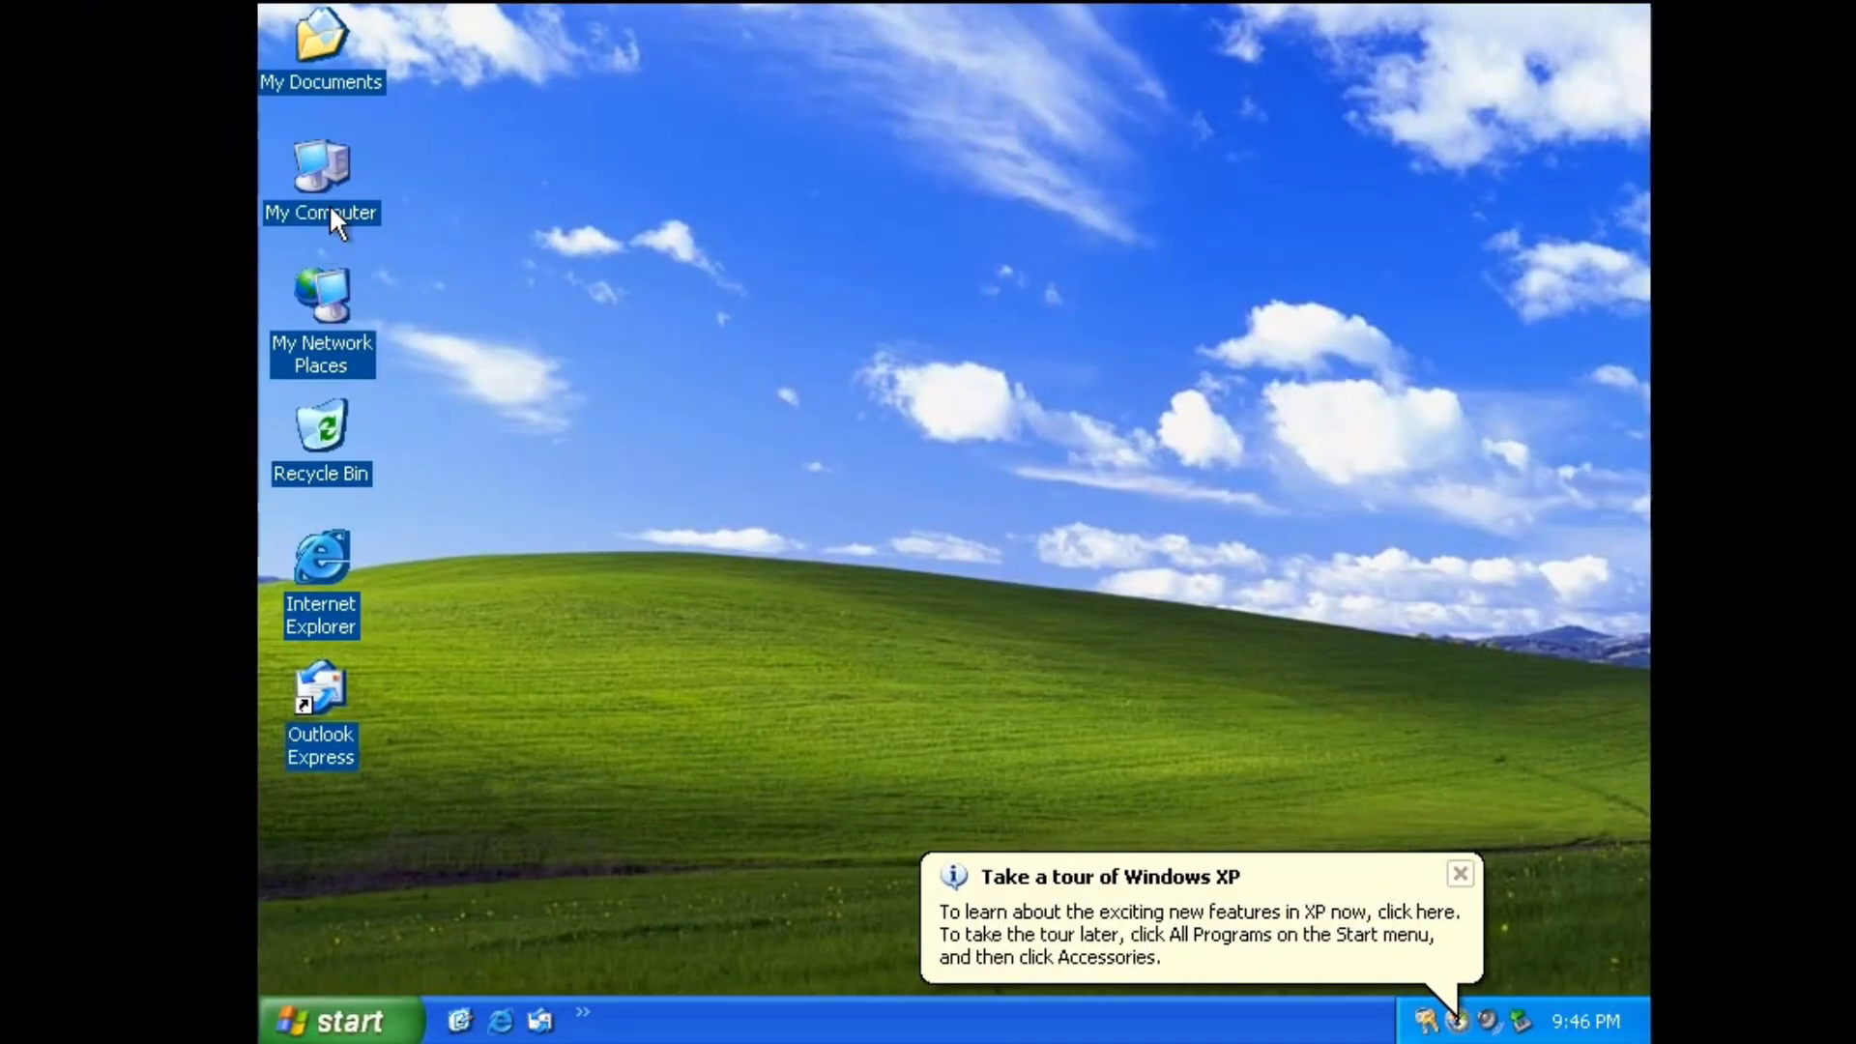
left_click(295, 1032)
left_click(1307, 368)
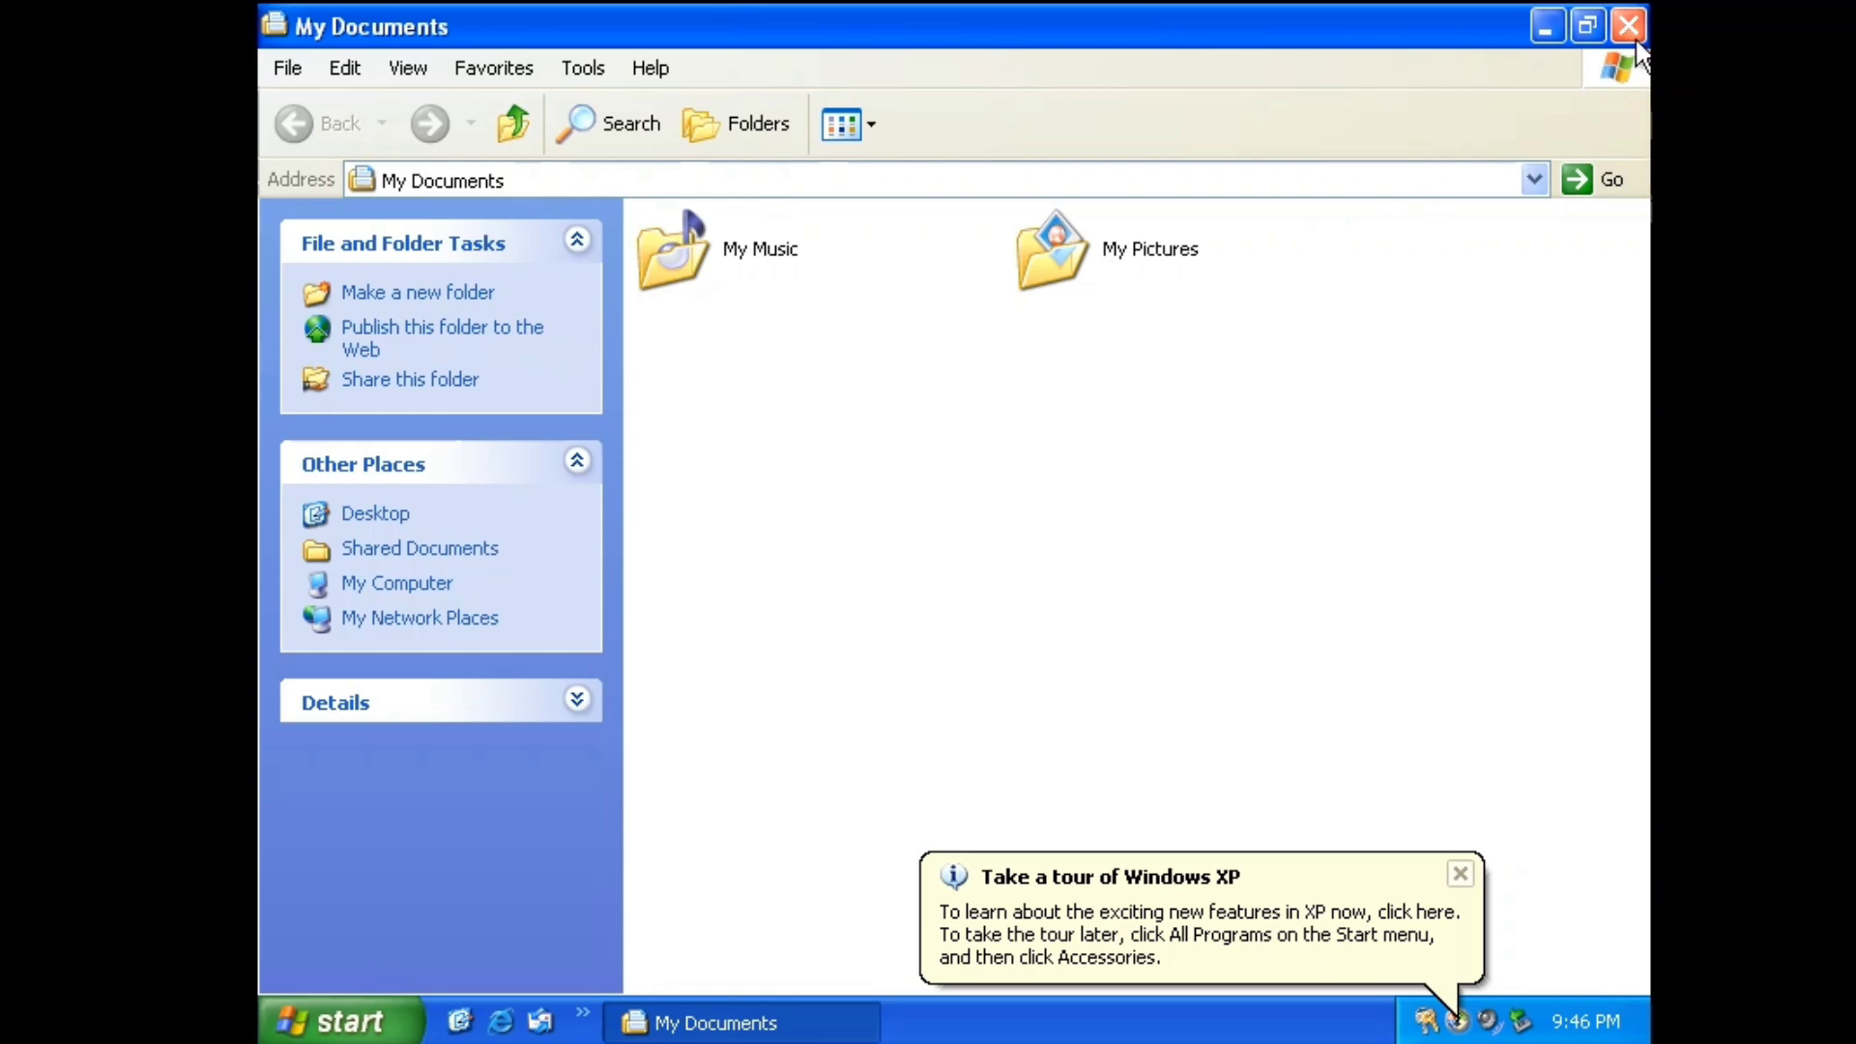
left_click(1634, 39)
double_click(309, 135)
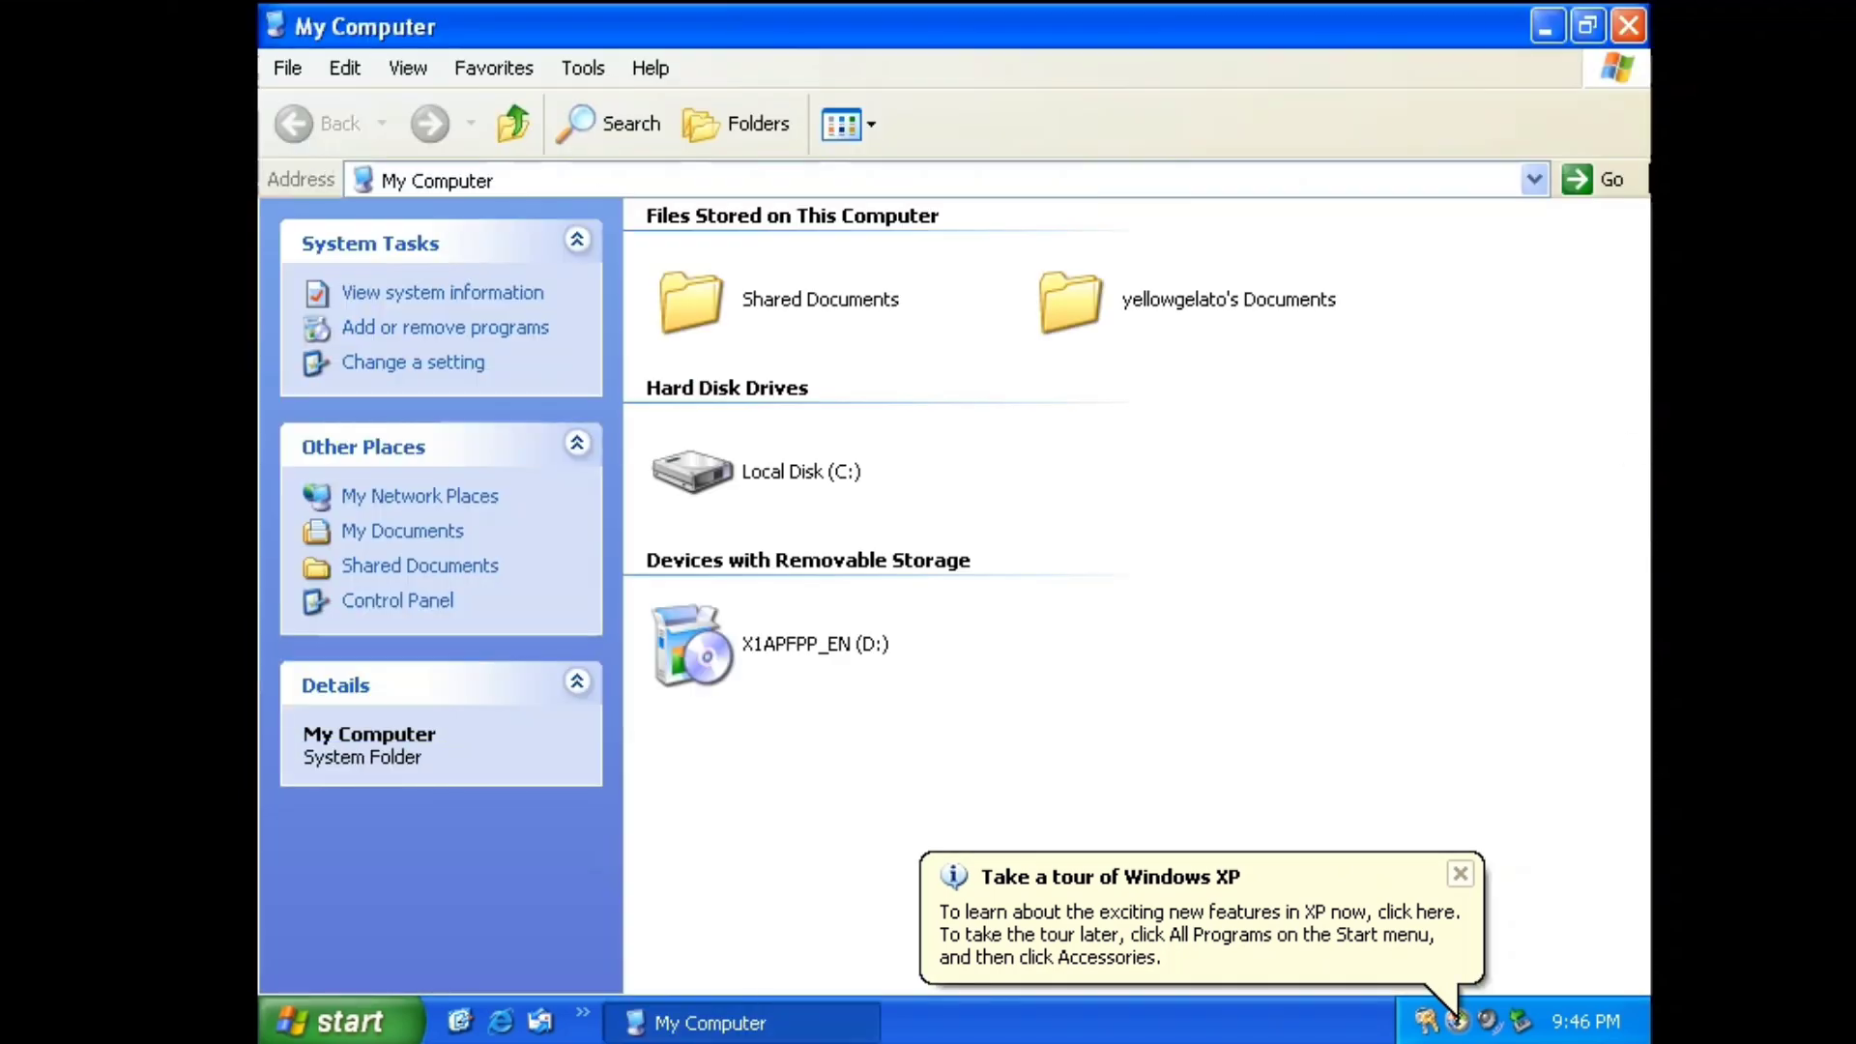
left_click(1634, 29)
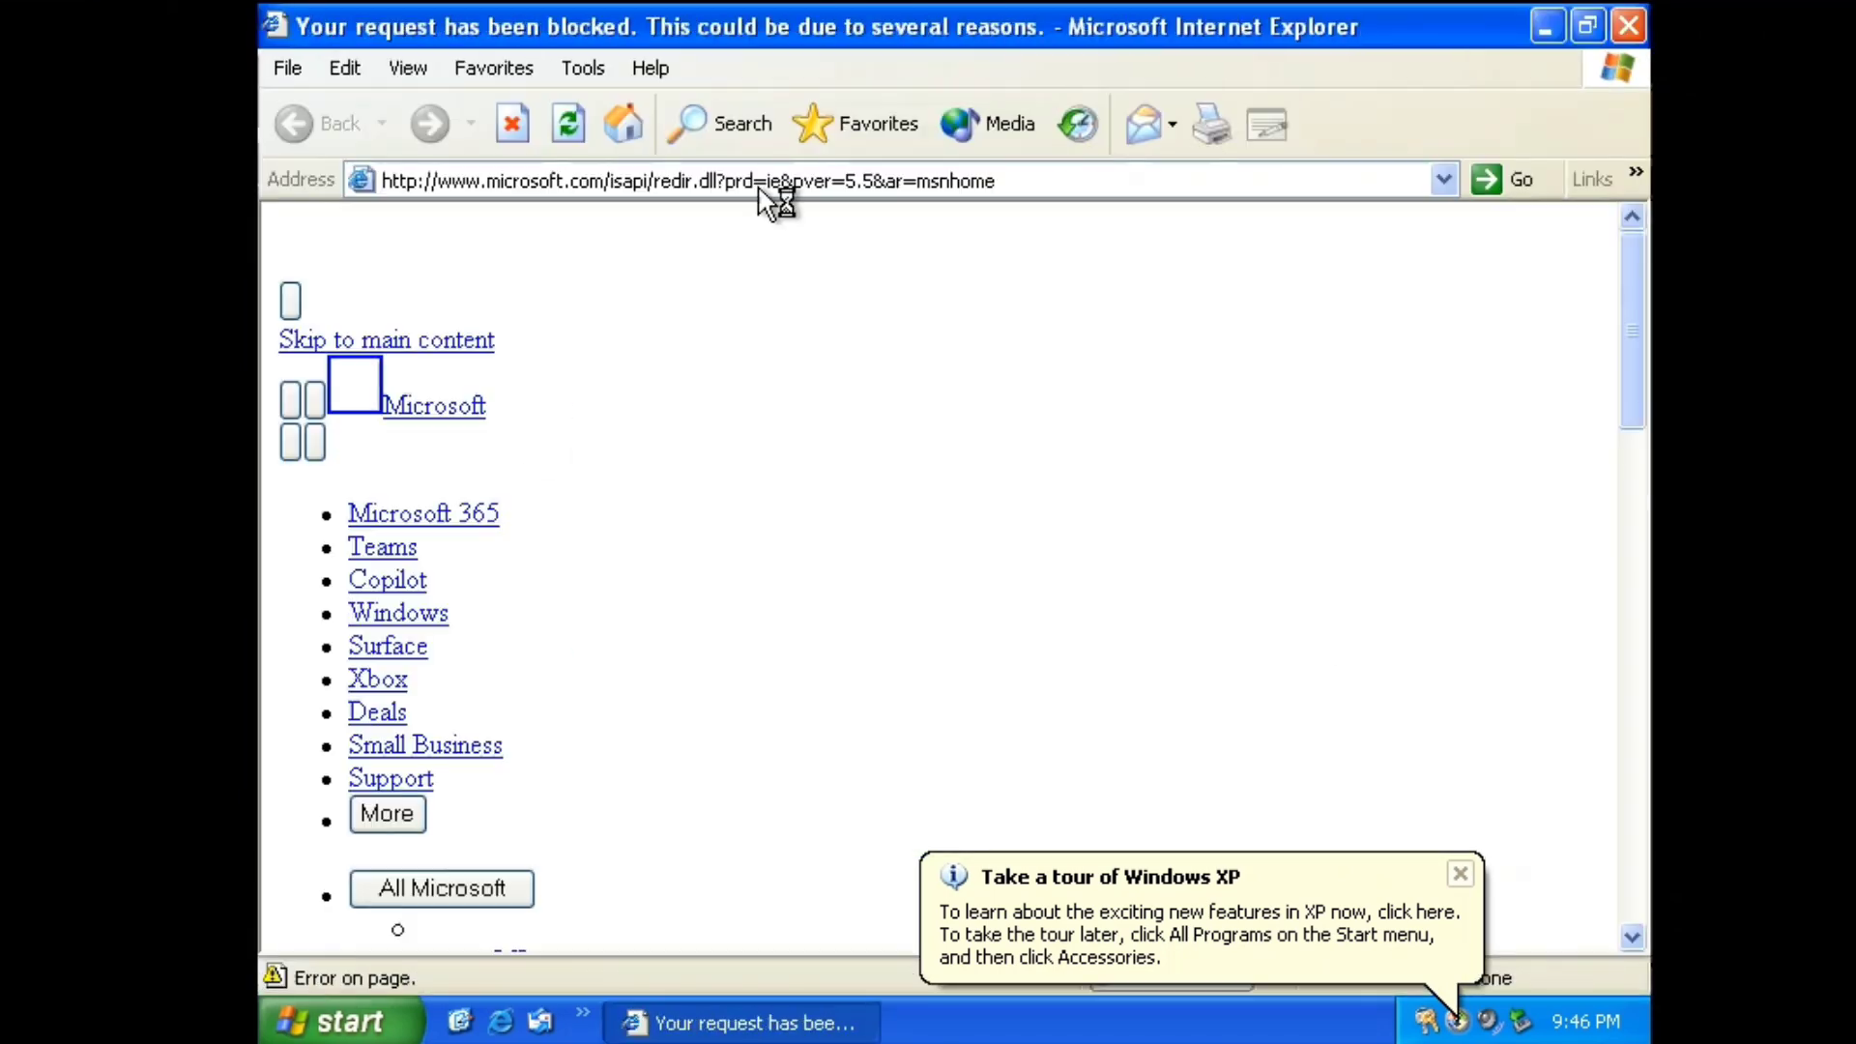
left_click(1049, 623)
scroll(418, 691, "down", 10)
scroll(417, 691, "down", 8)
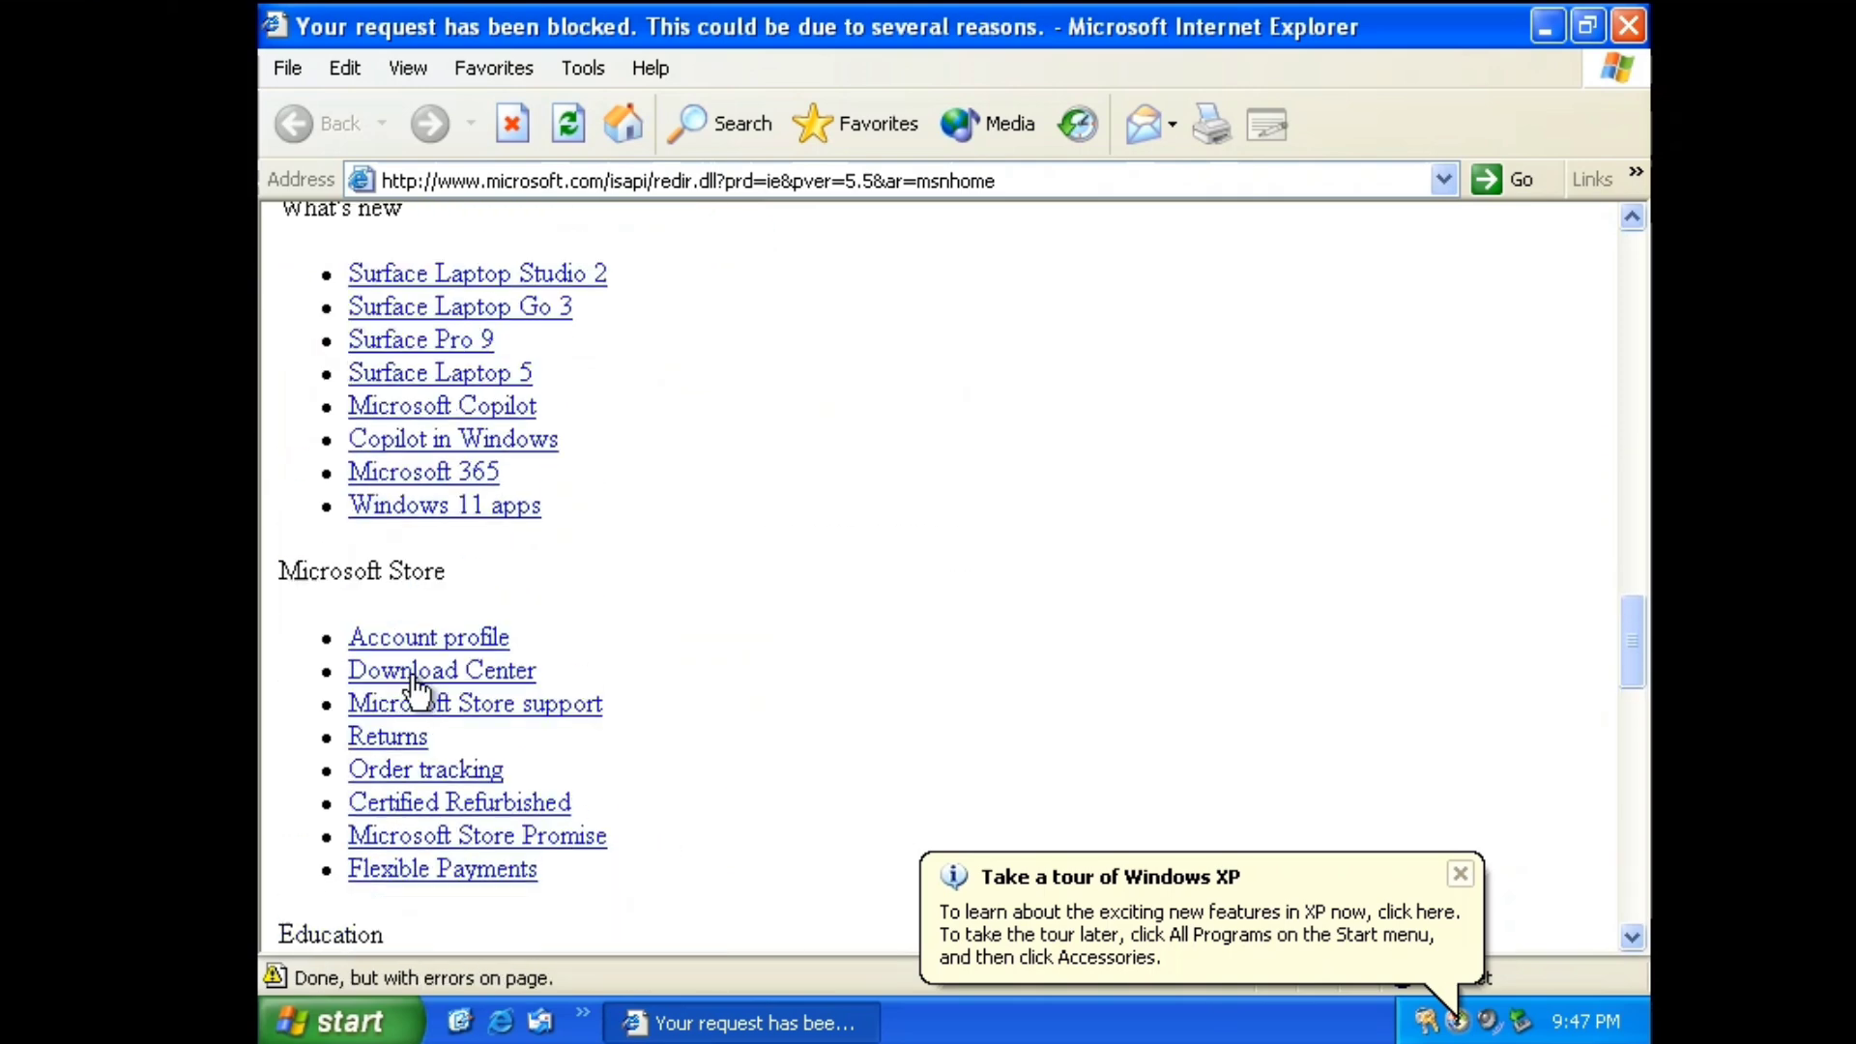
scroll(682, 442, "up", 2)
left_click(1629, 26)
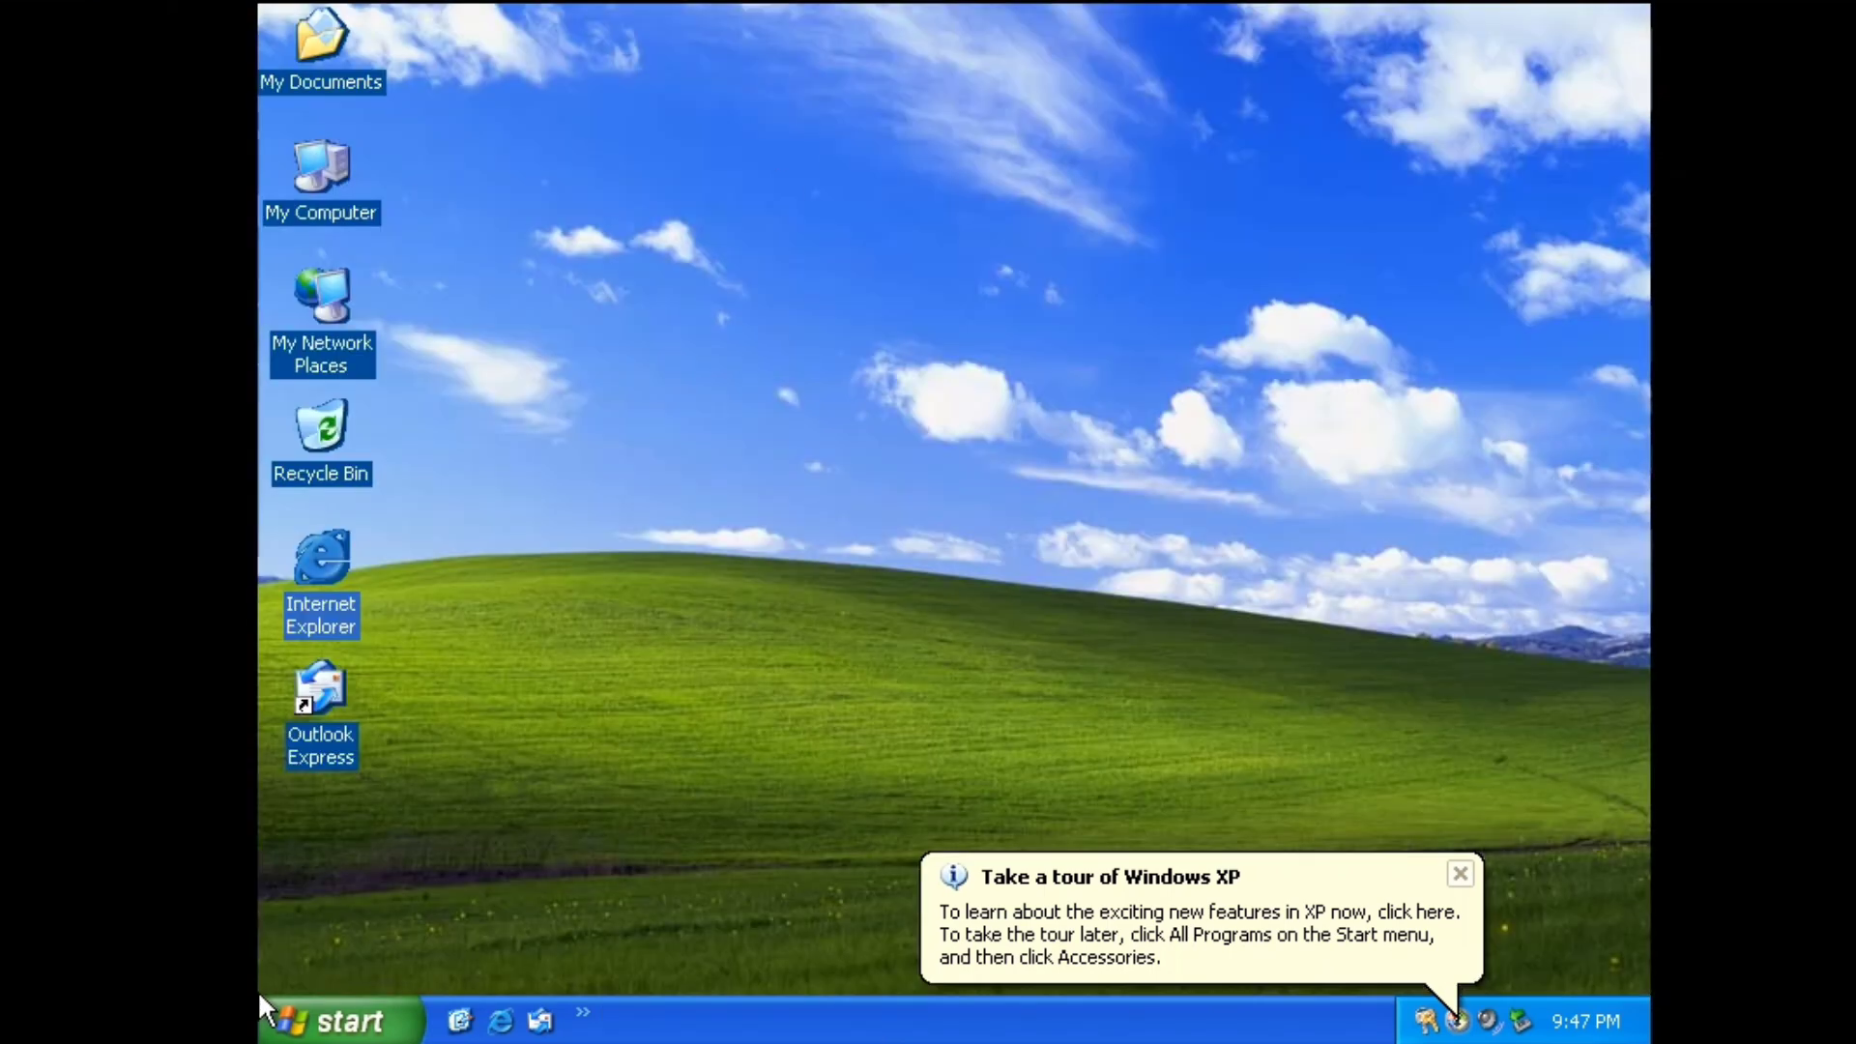
left_click(338, 1022)
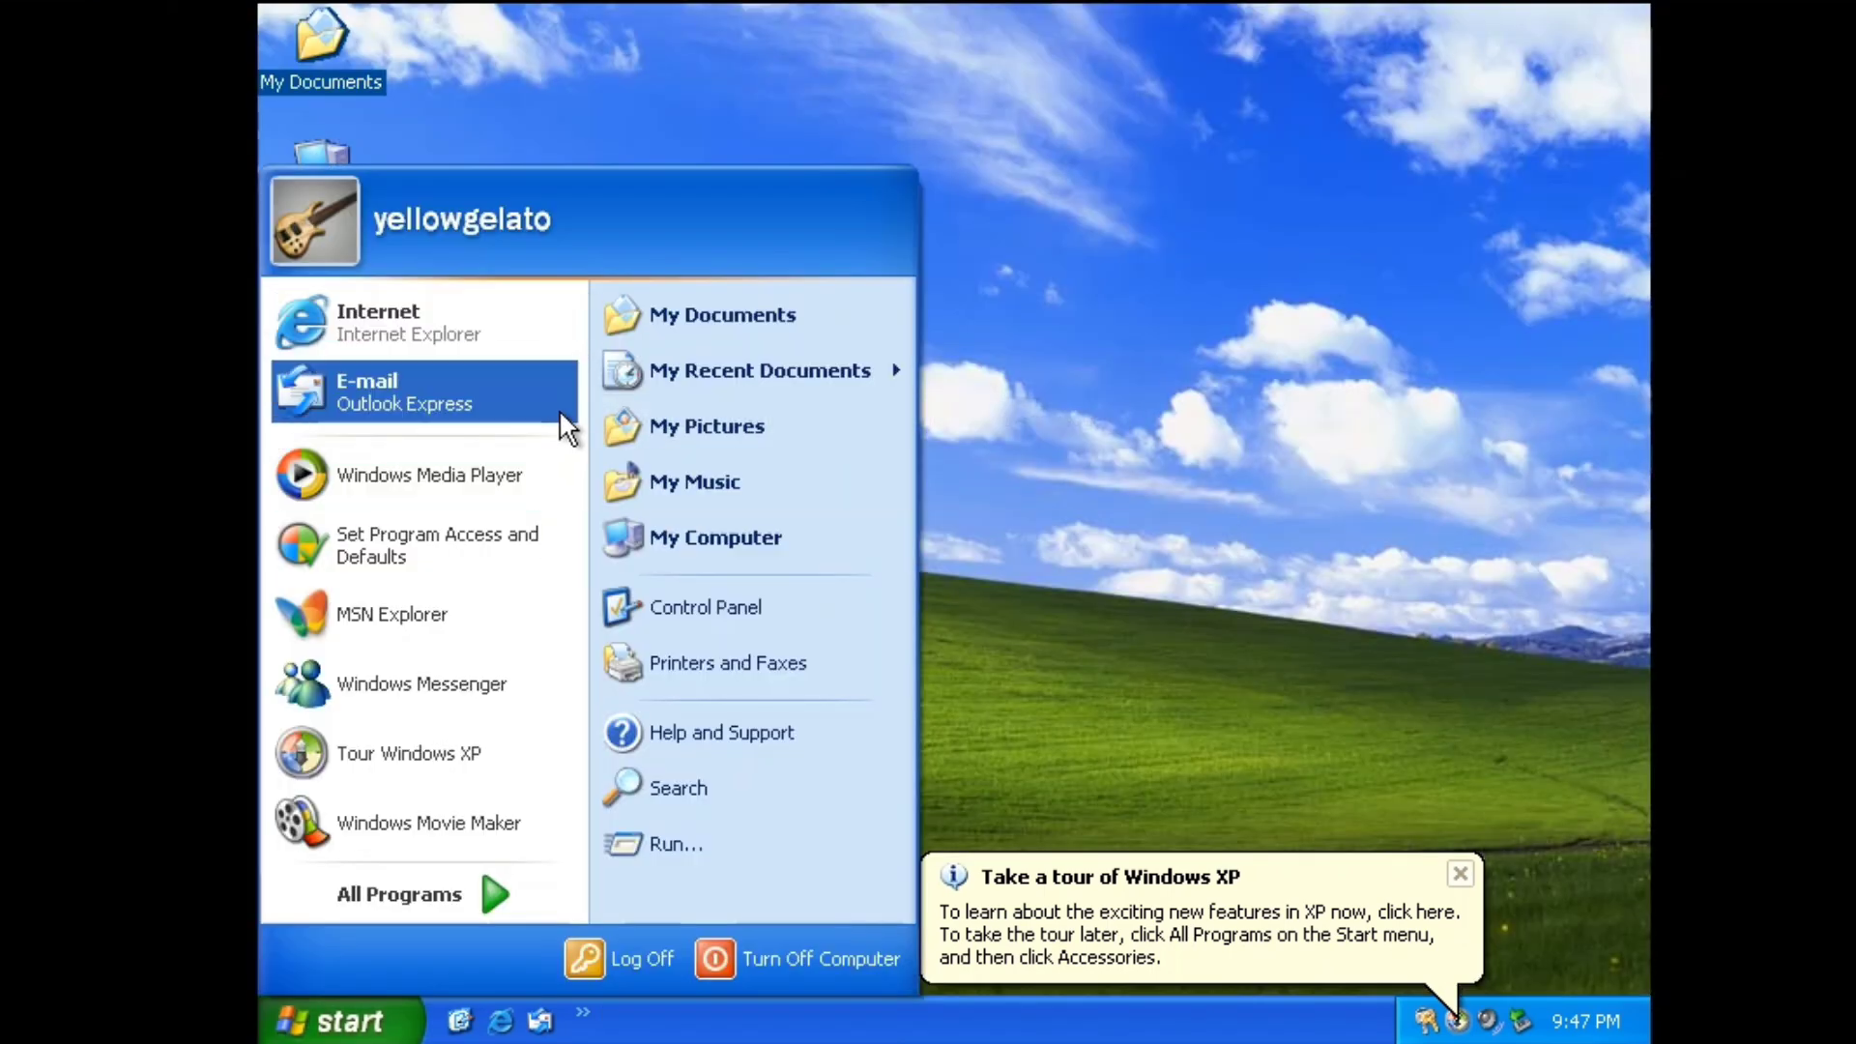
left_click(677, 844)
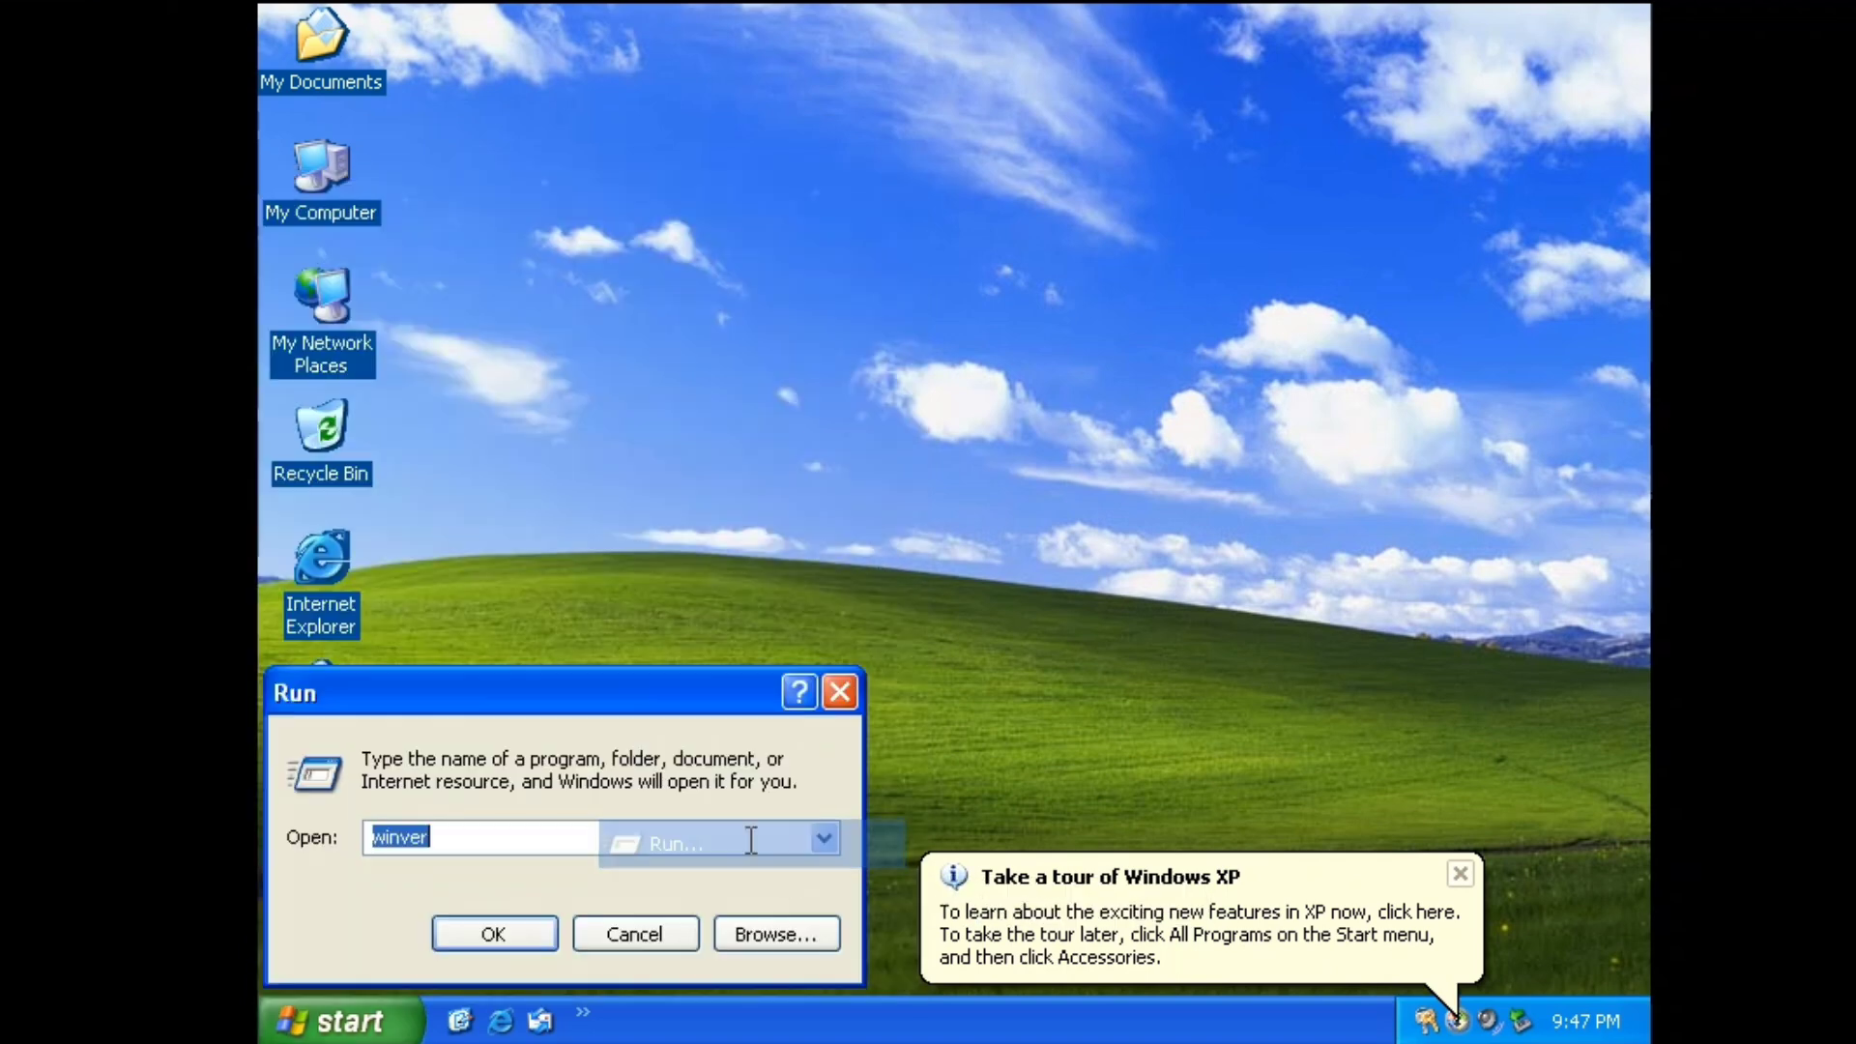
left_click(488, 930)
left_click_drag(666, 70, 1131, 126)
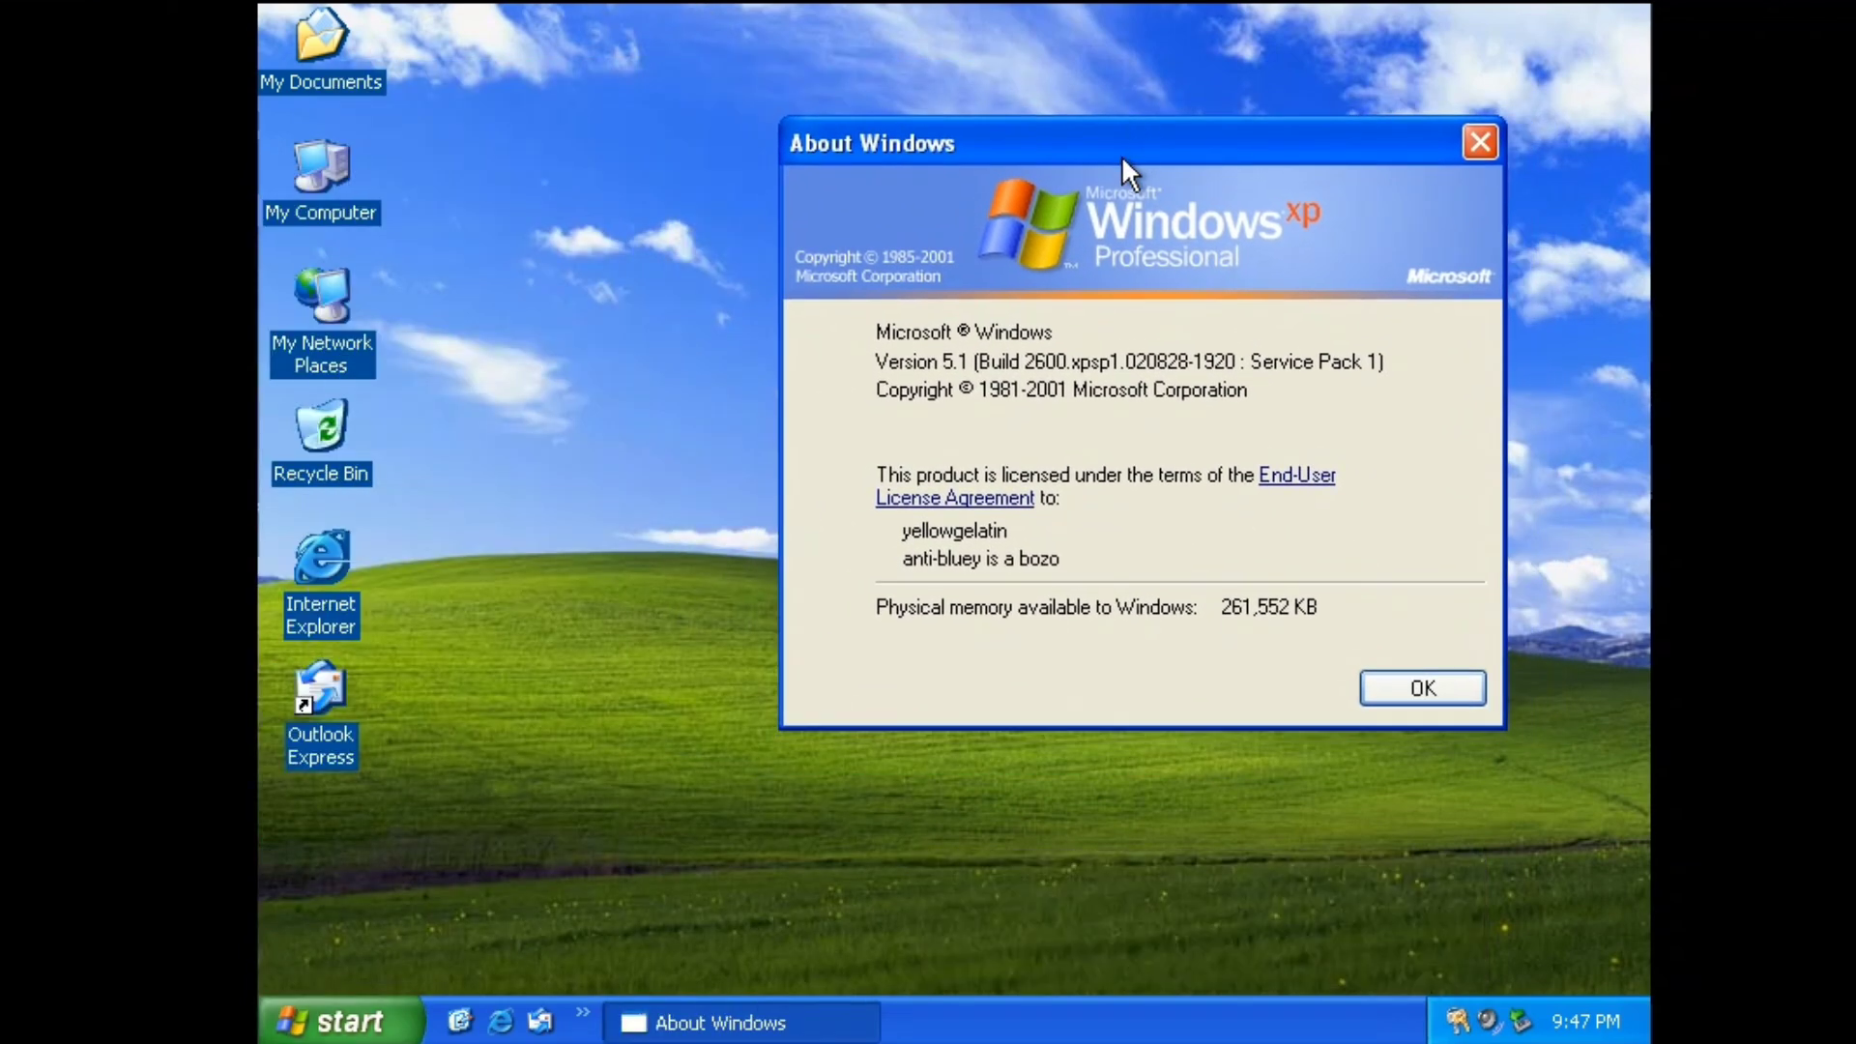
left_click(1374, 682)
left_click(350, 1010)
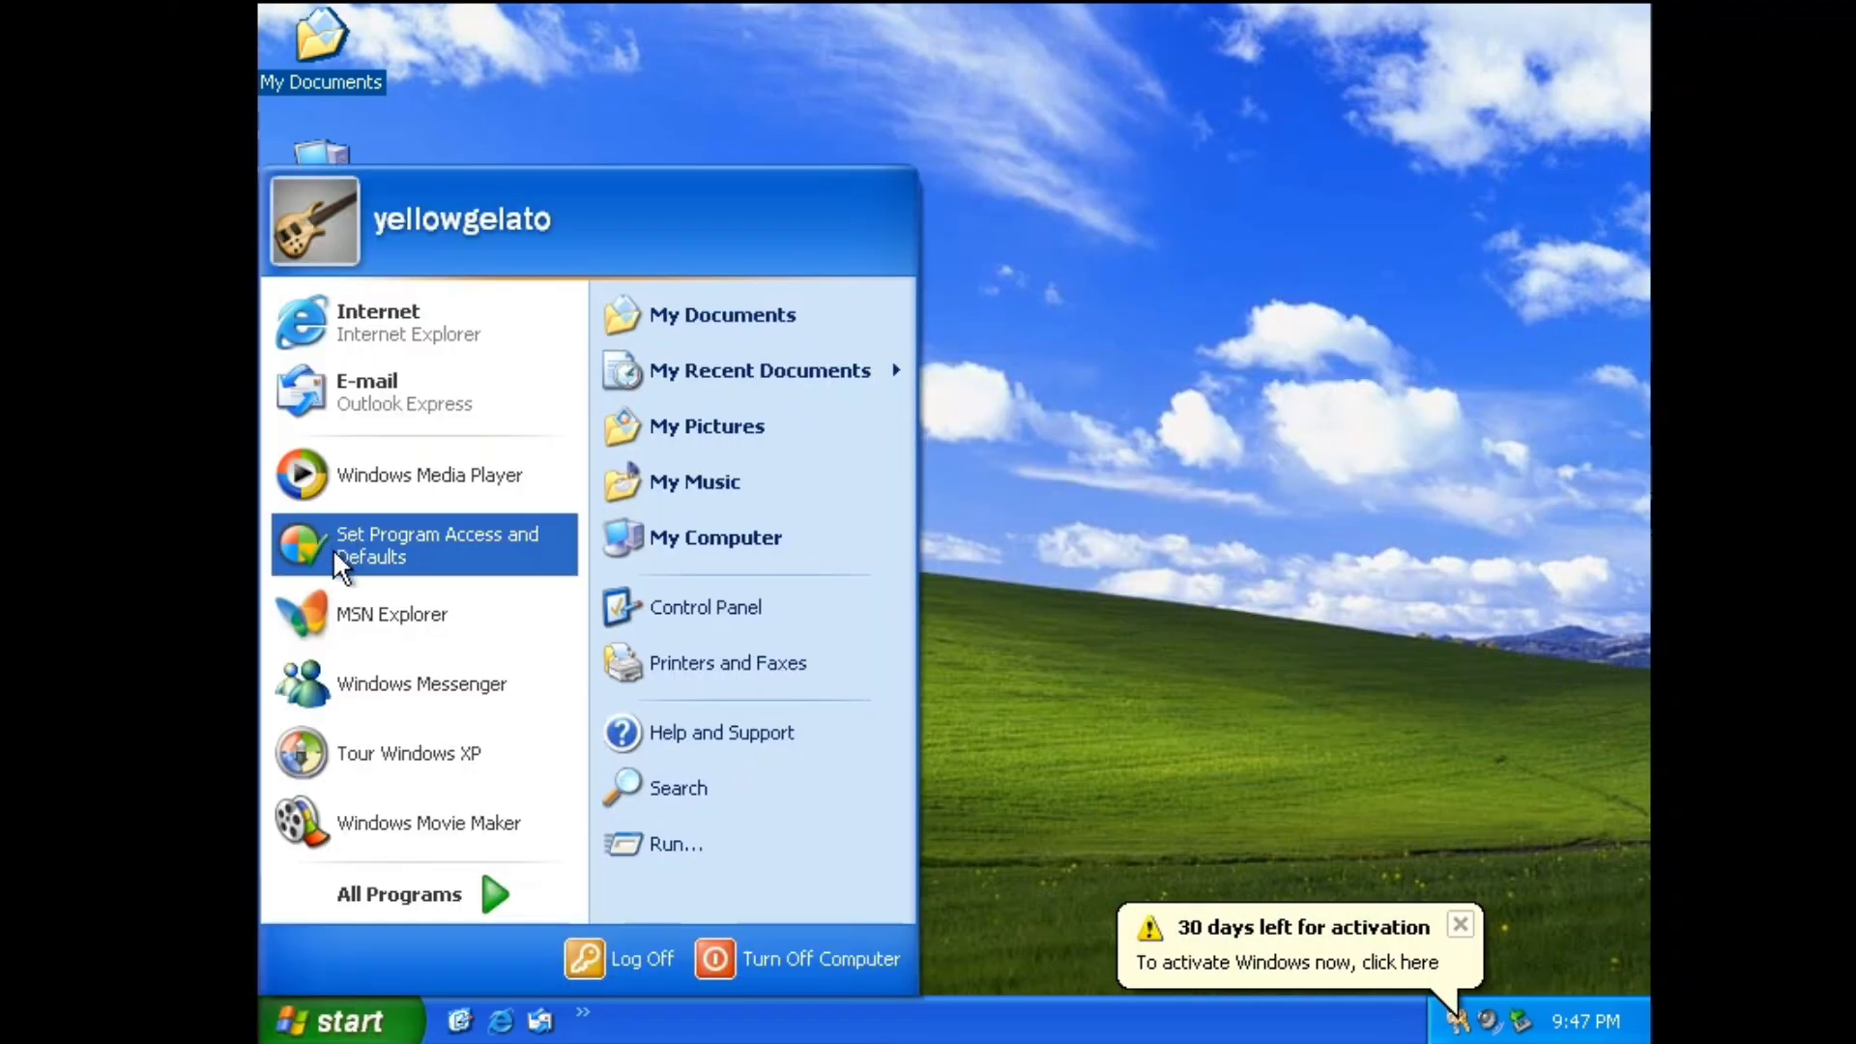
left_click(368, 821)
Close Movie Maker and view My Computer's System Properties, then close them.
left_click(1628, 26)
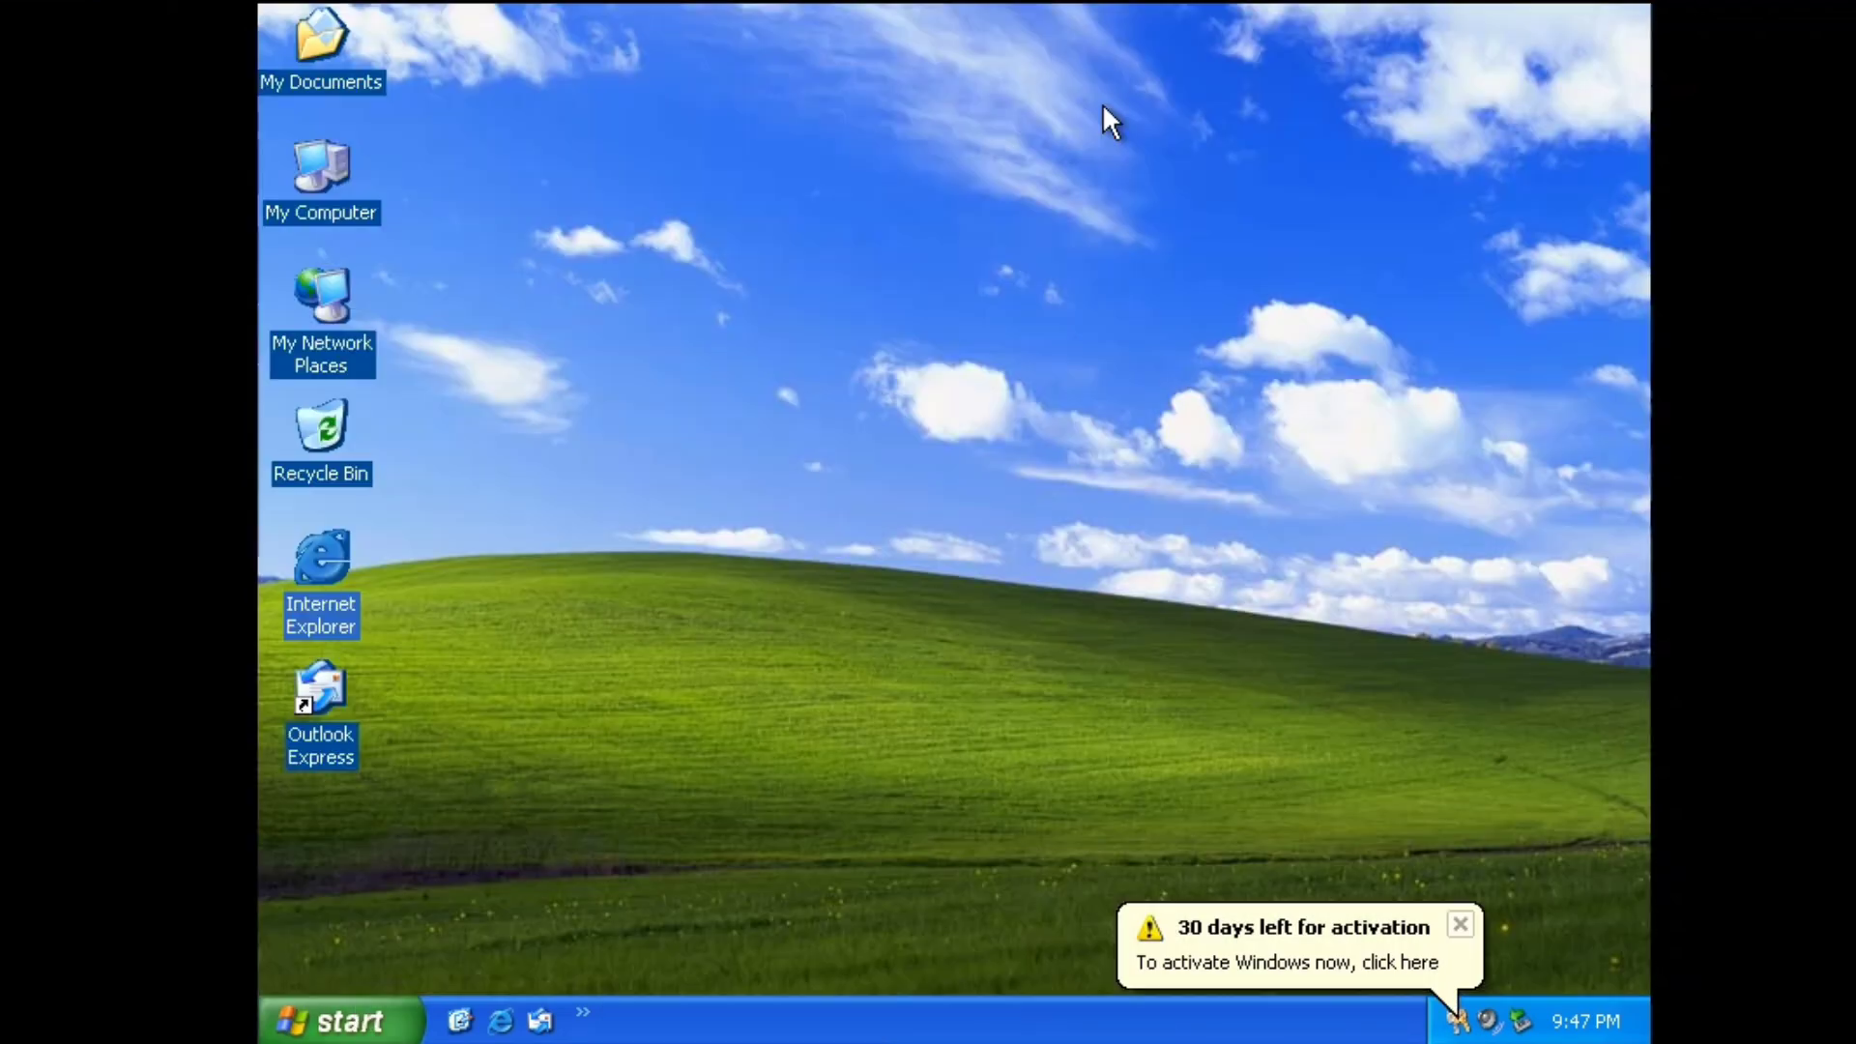
right_click(295, 155)
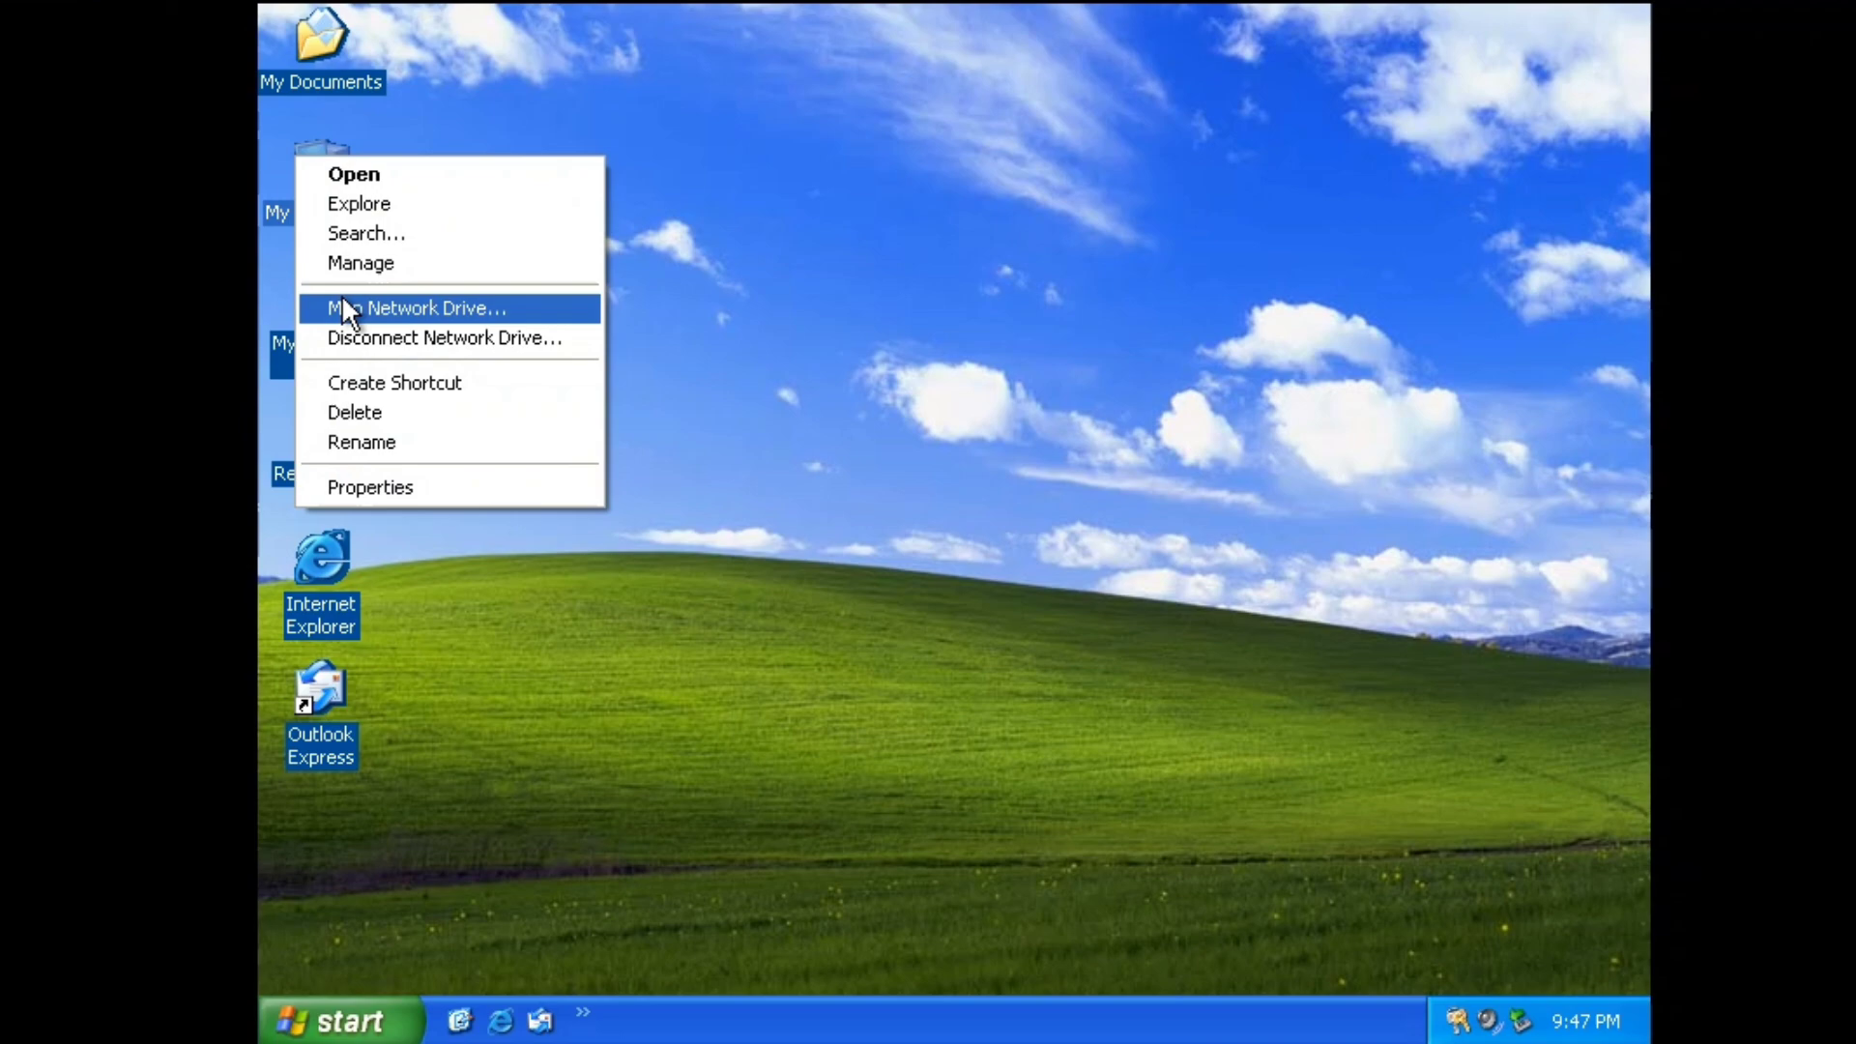
left_click(351, 488)
left_click_drag(853, 170, 1257, 91)
key("Escape")
Launch the On-Screen Keyboard, dismiss its accessibility notice, move it up, and close it.
left_click(337, 1015)
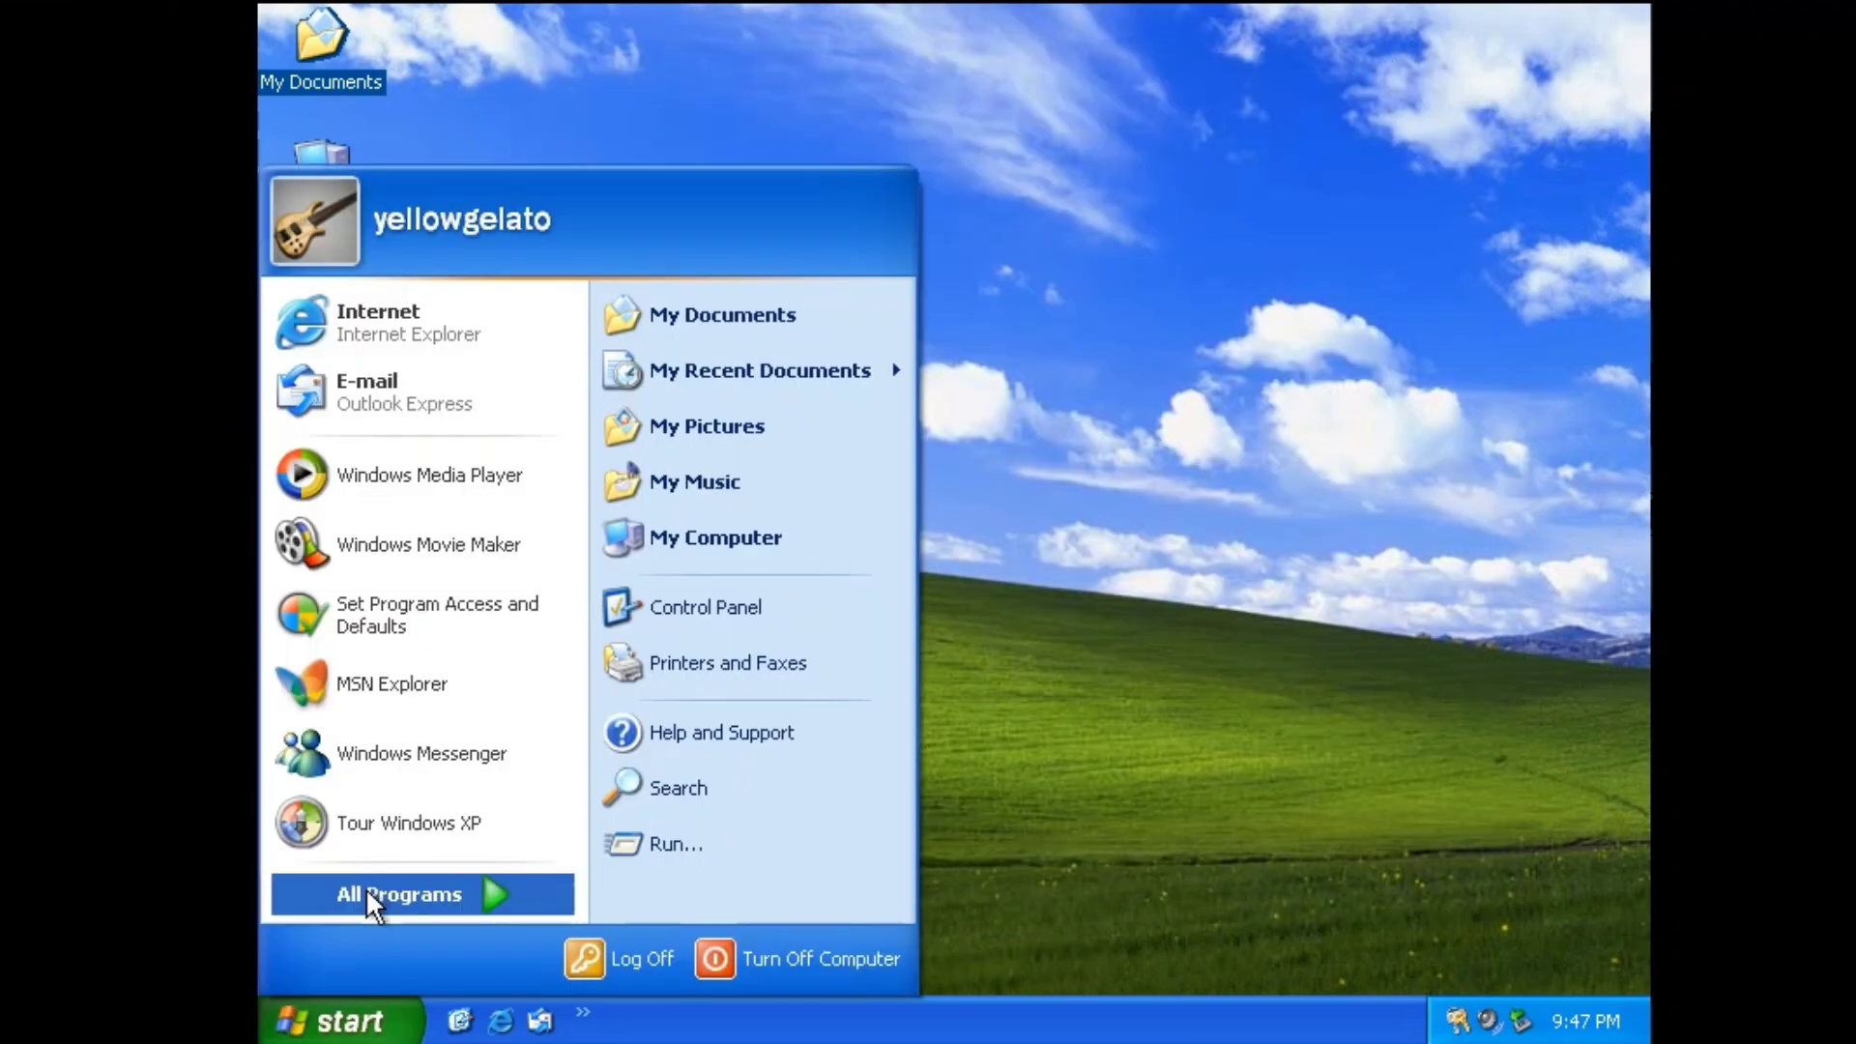
mouse_move(372, 896)
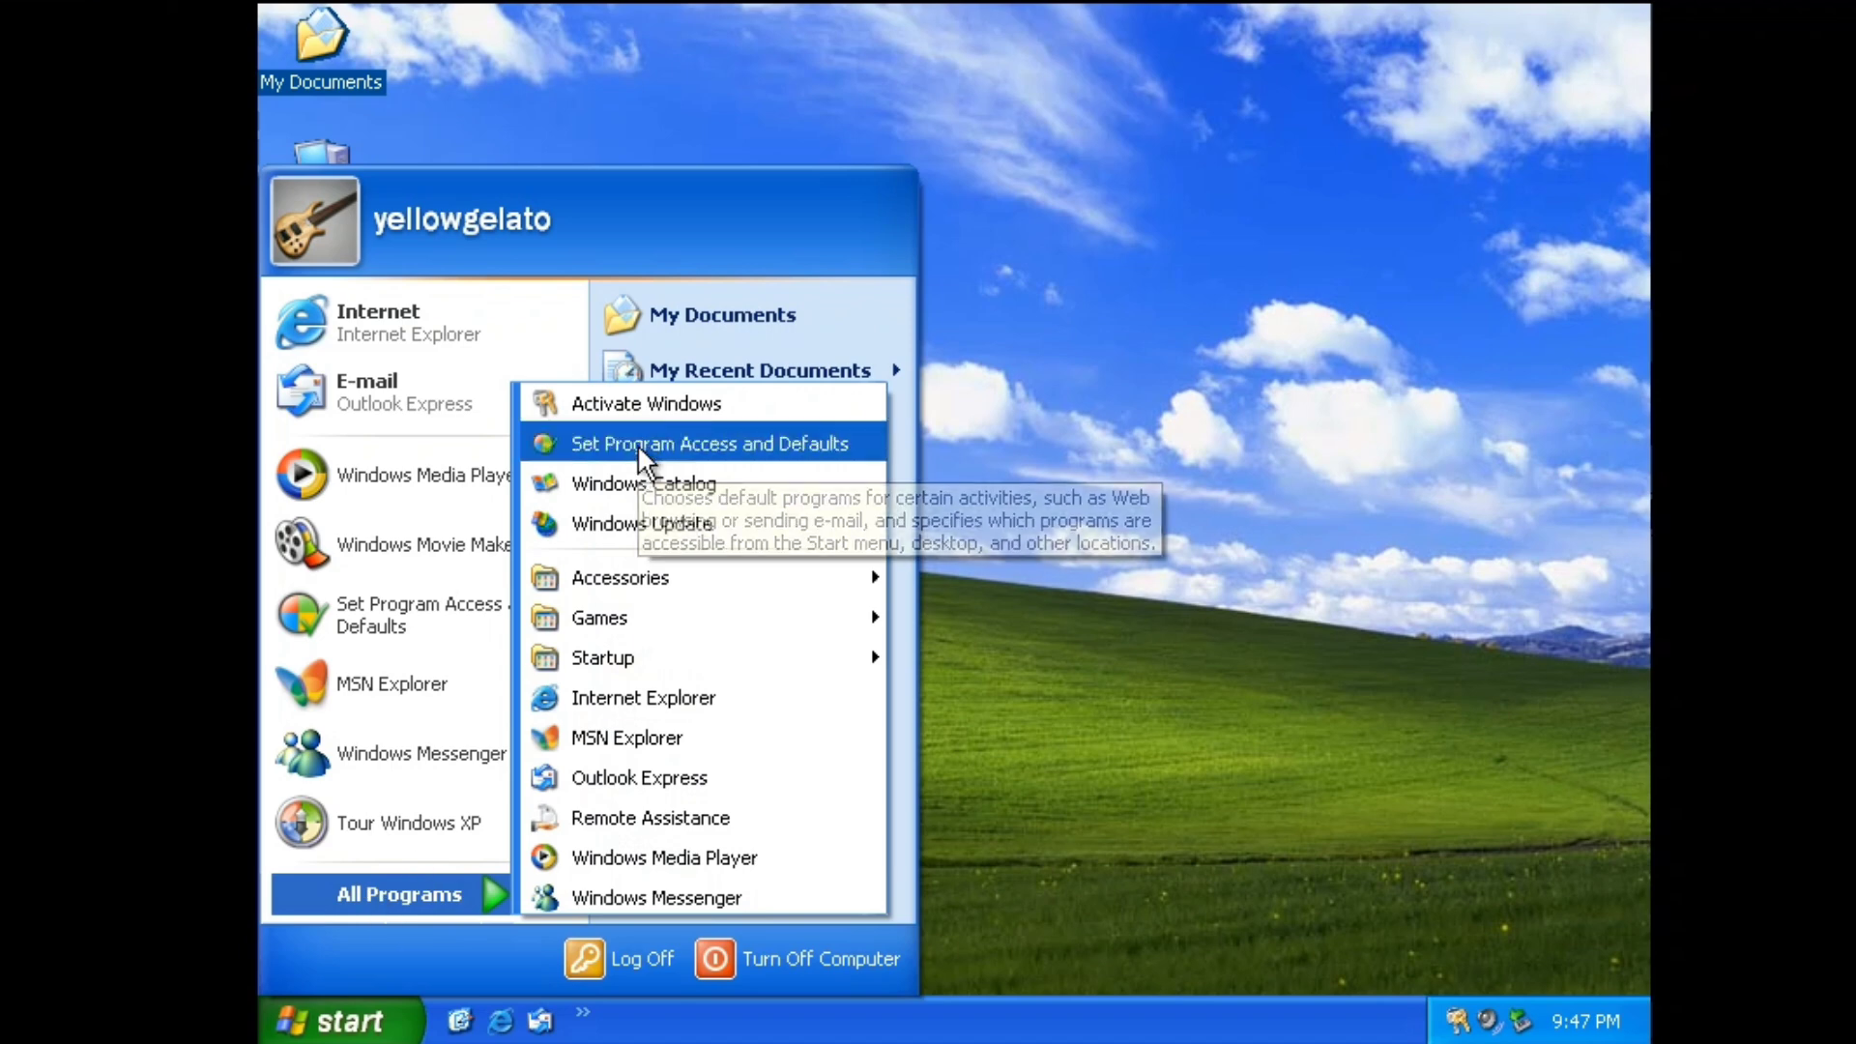
mouse_move(845, 580)
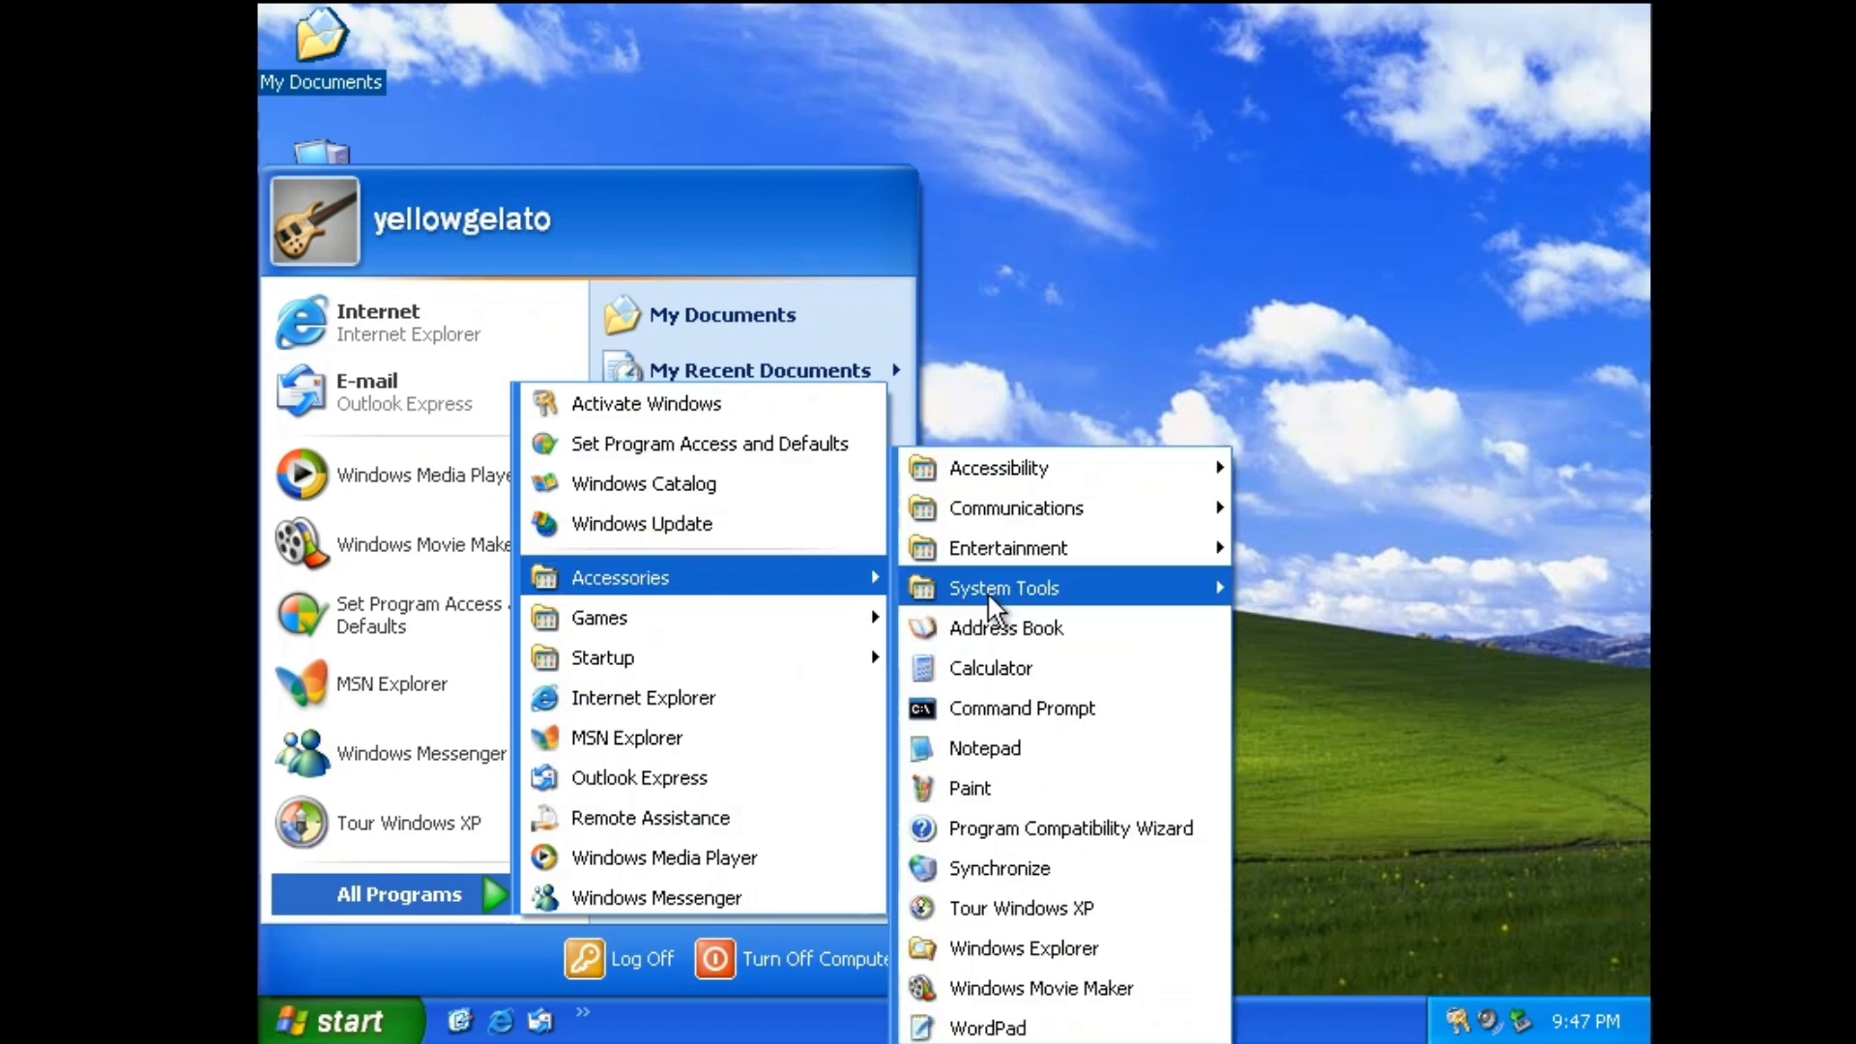
mouse_move(1046, 472)
mouse_move(1049, 508)
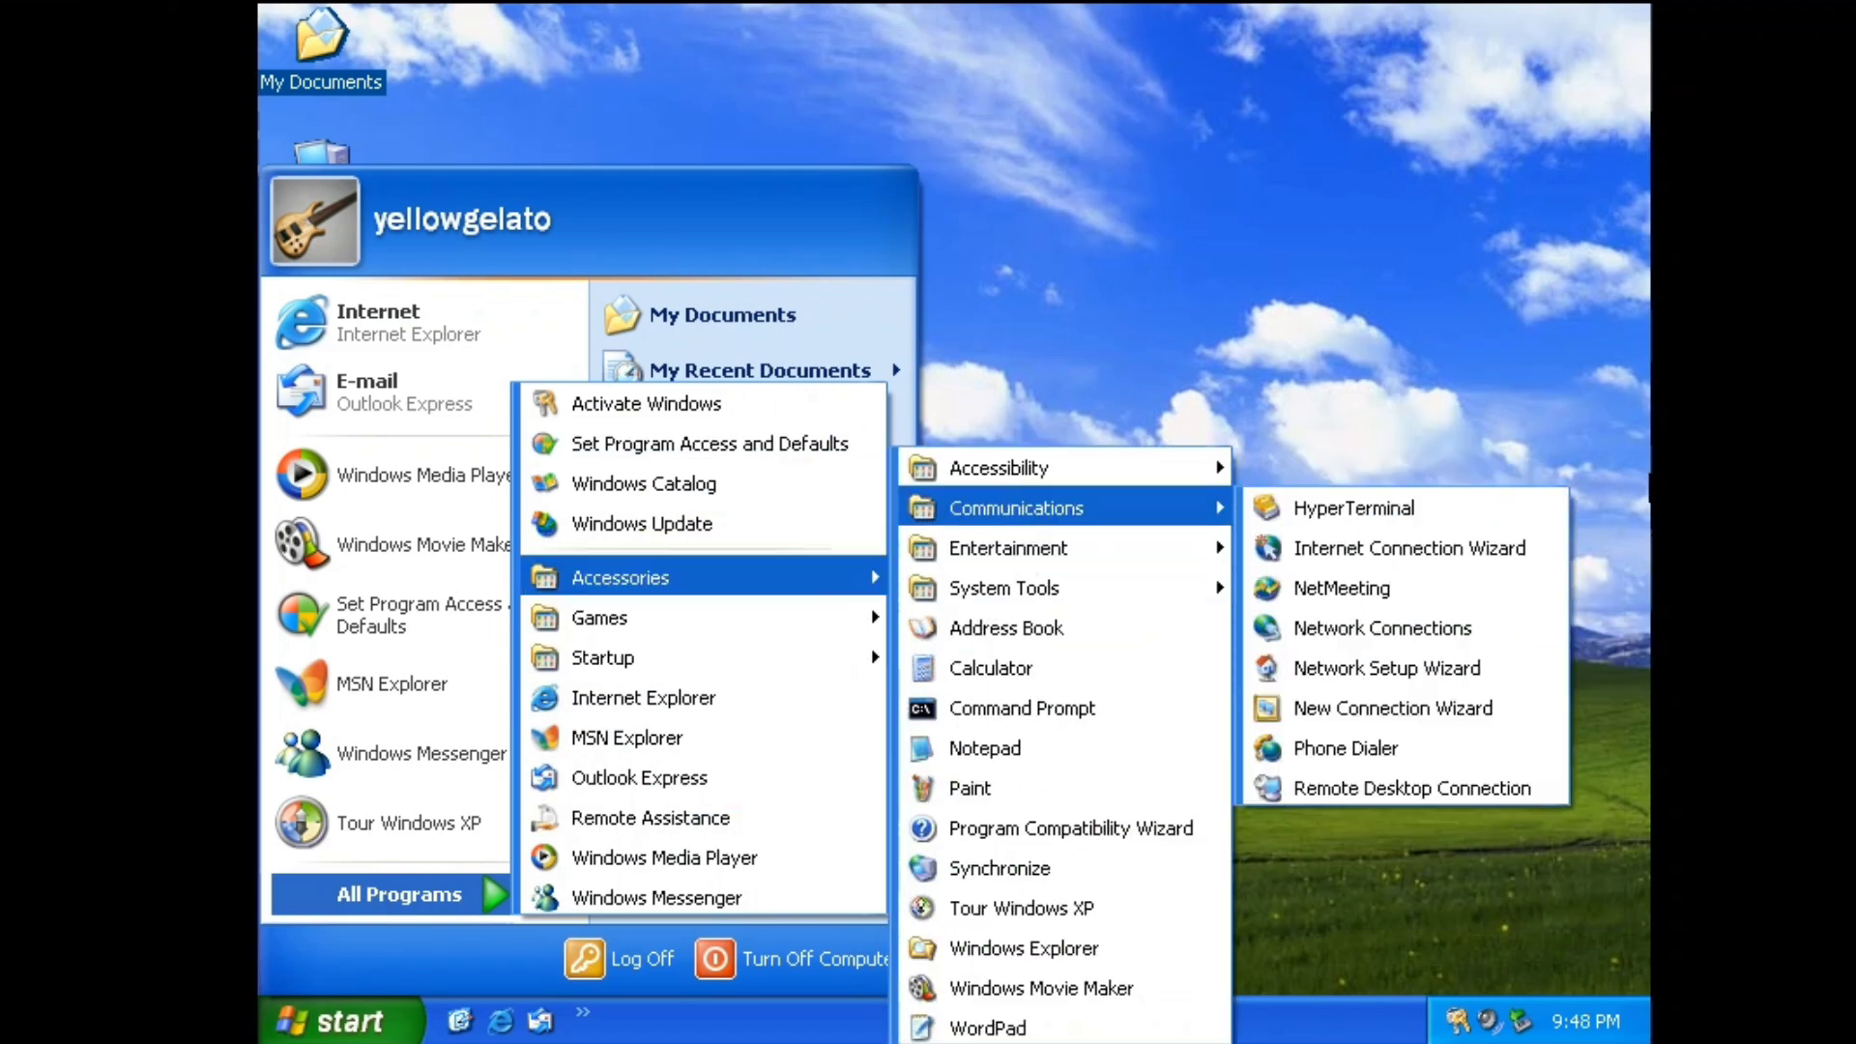
mouse_move(1220, 468)
left_click(1349, 589)
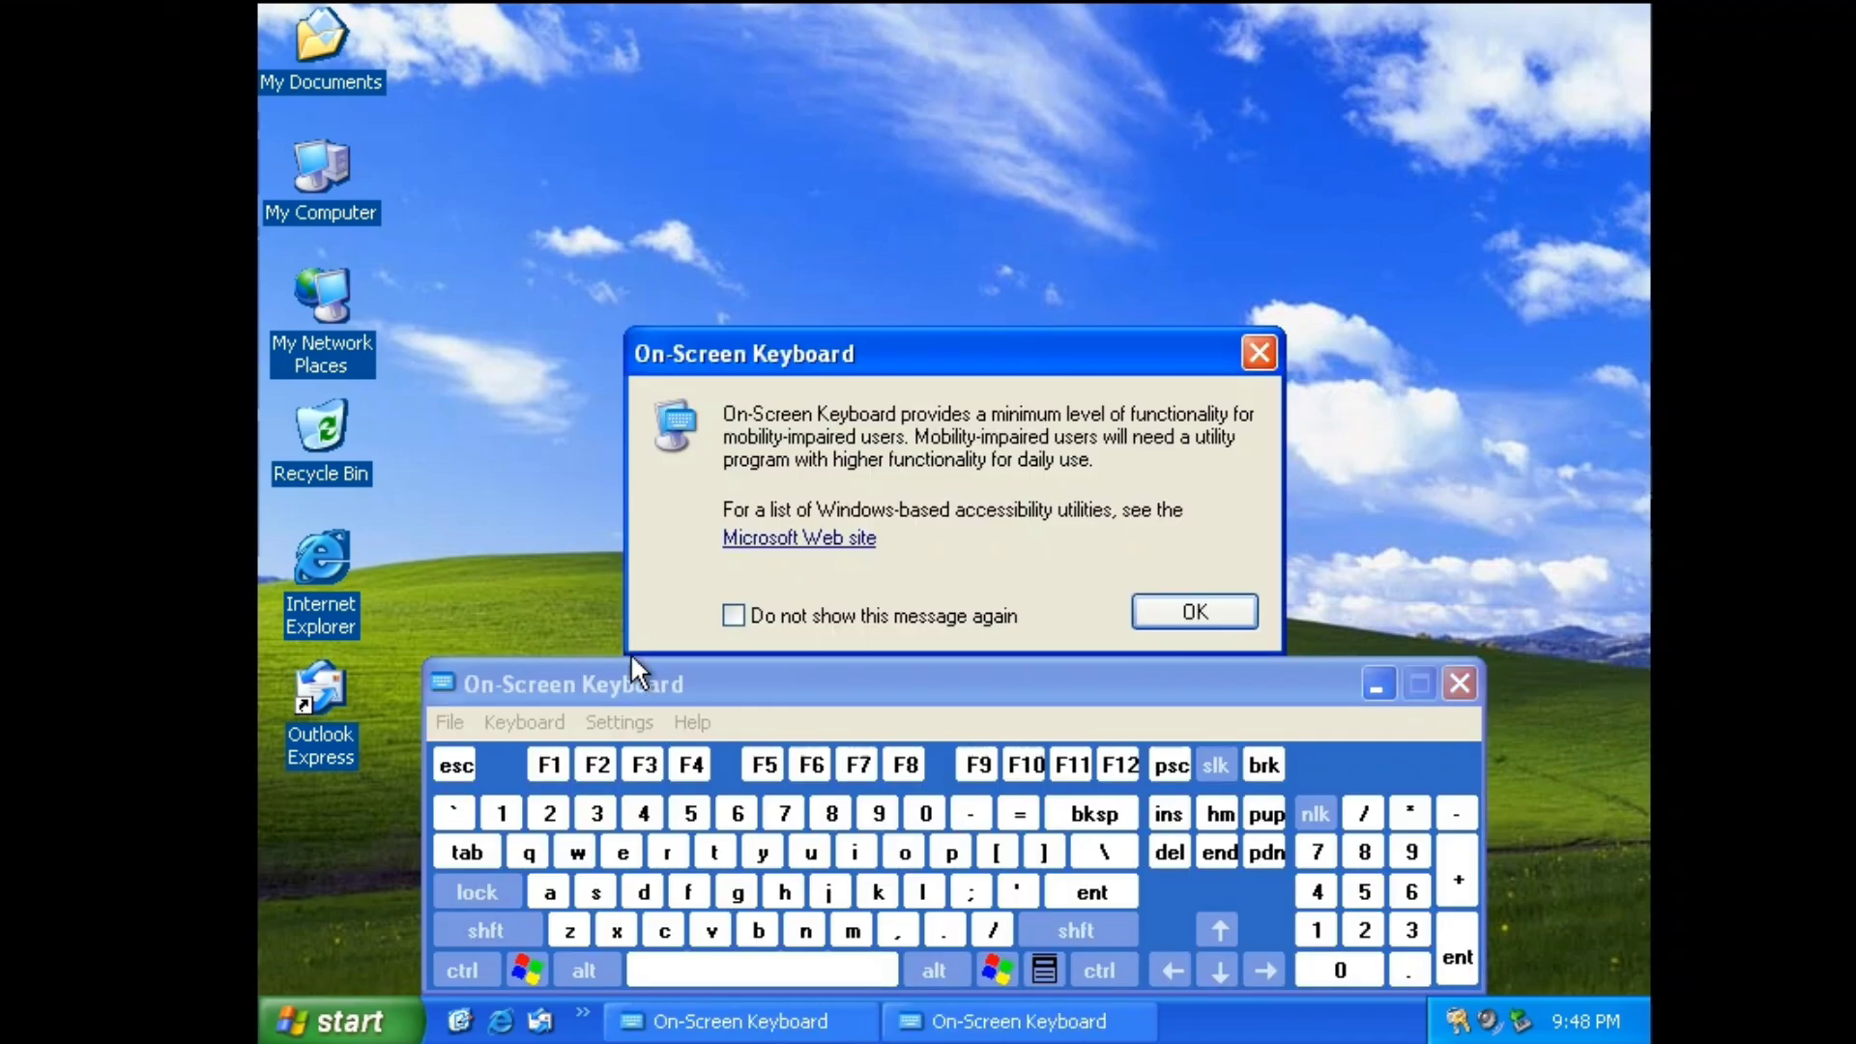
left_click(1194, 612)
left_click_drag(1063, 682, 1068, 319)
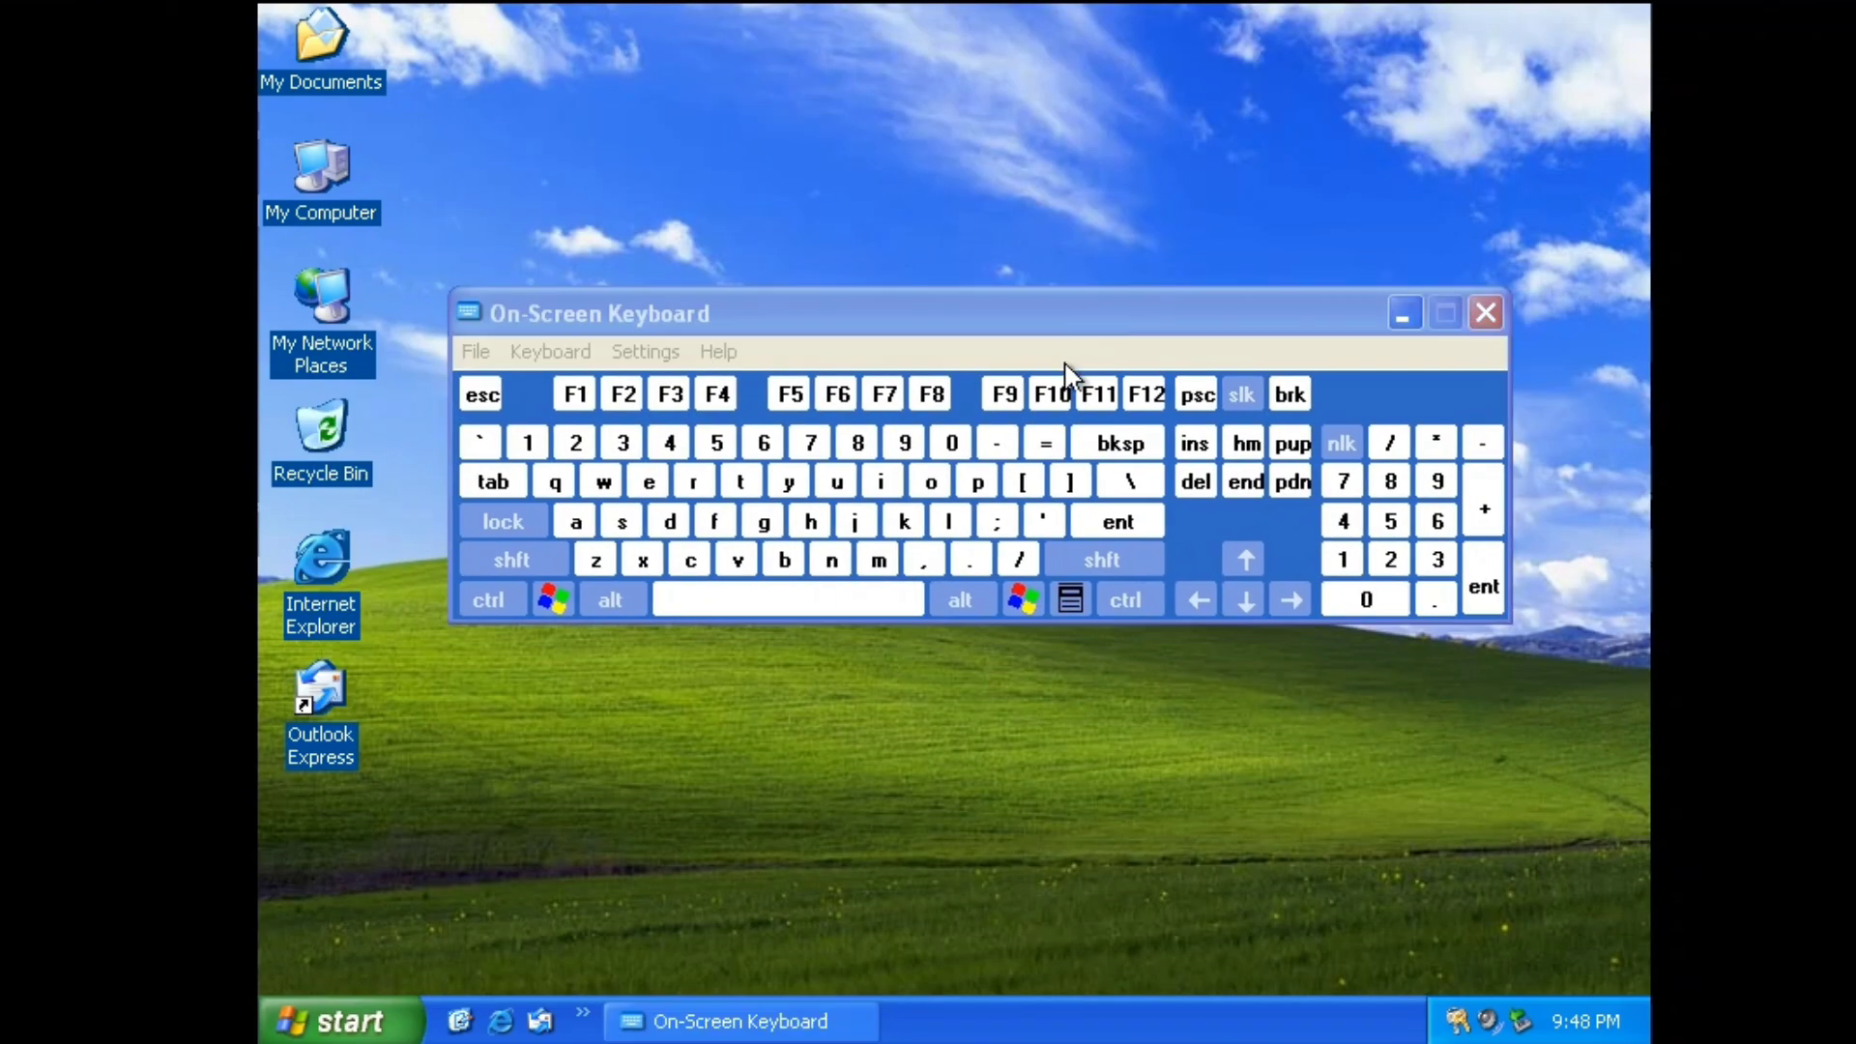
left_click(1486, 312)
Show All Programs > Accessories > System Tools in the Start menu.
left_click(329, 1021)
left_click(421, 899)
mouse_move(699, 657)
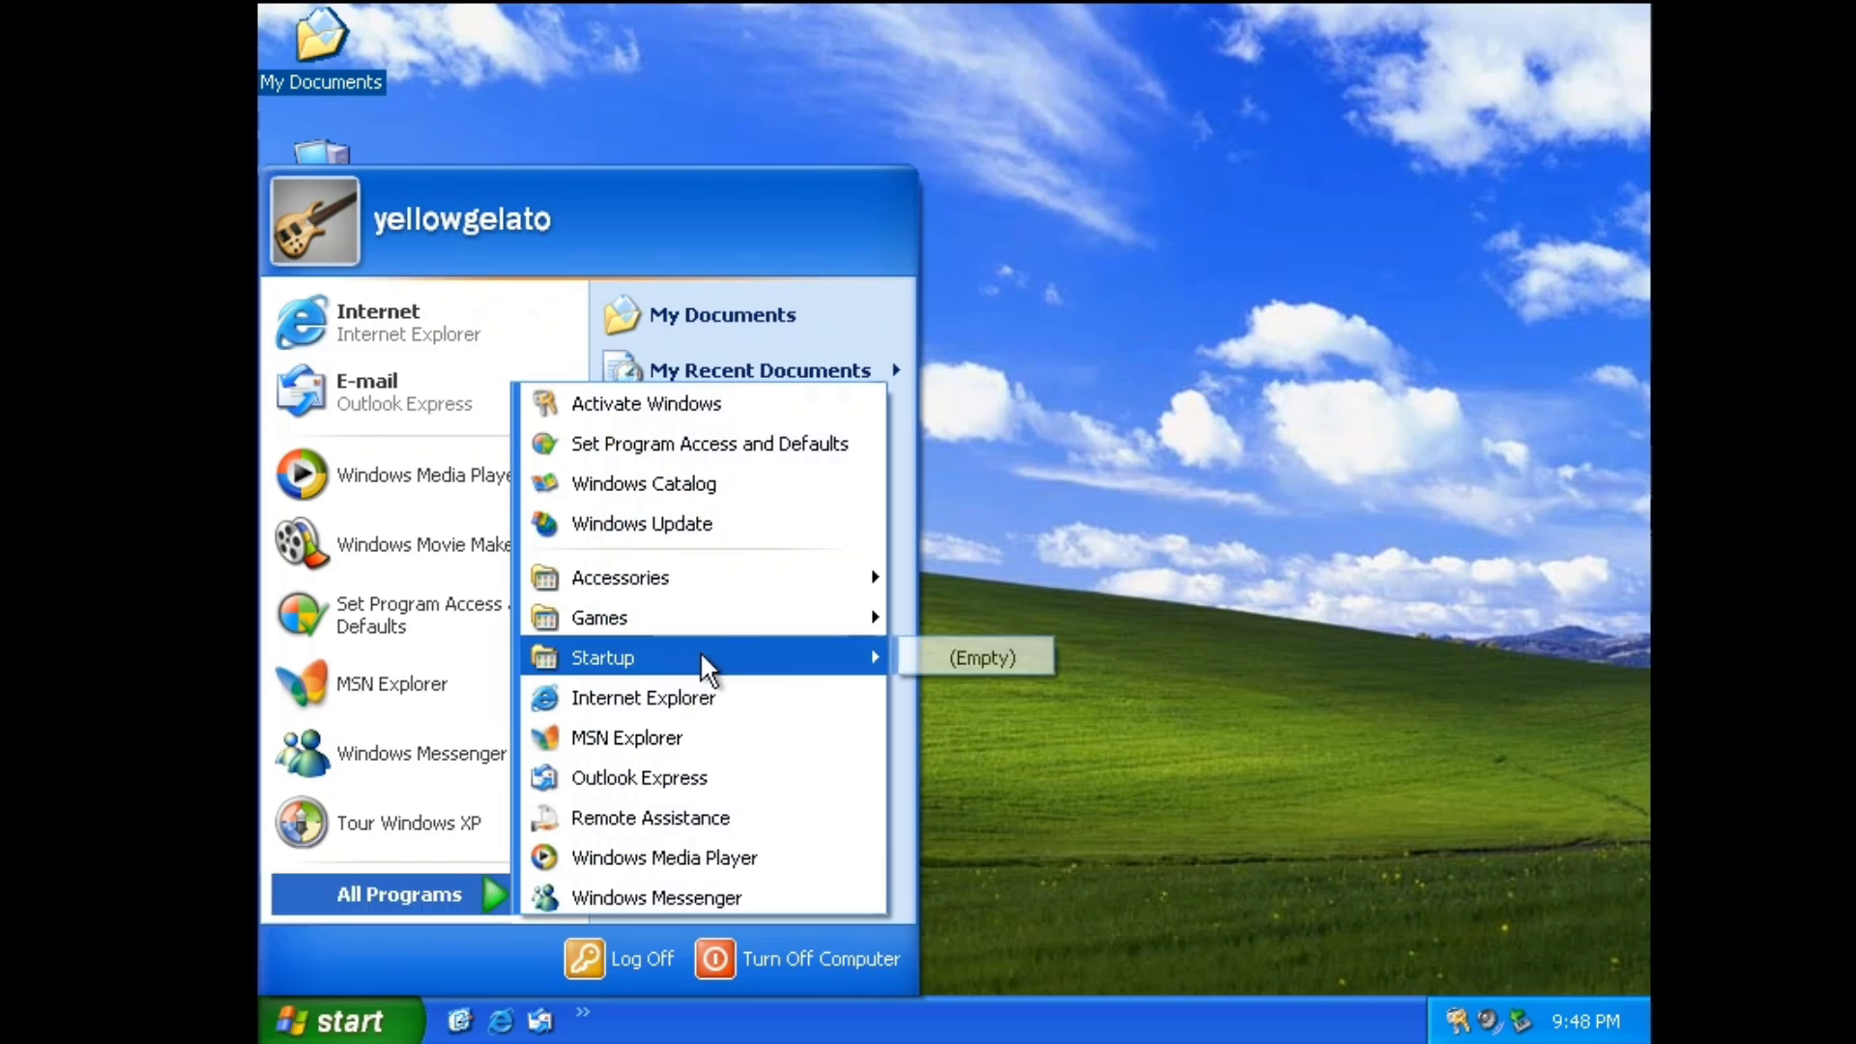
mouse_move(740, 577)
mouse_move(1061, 506)
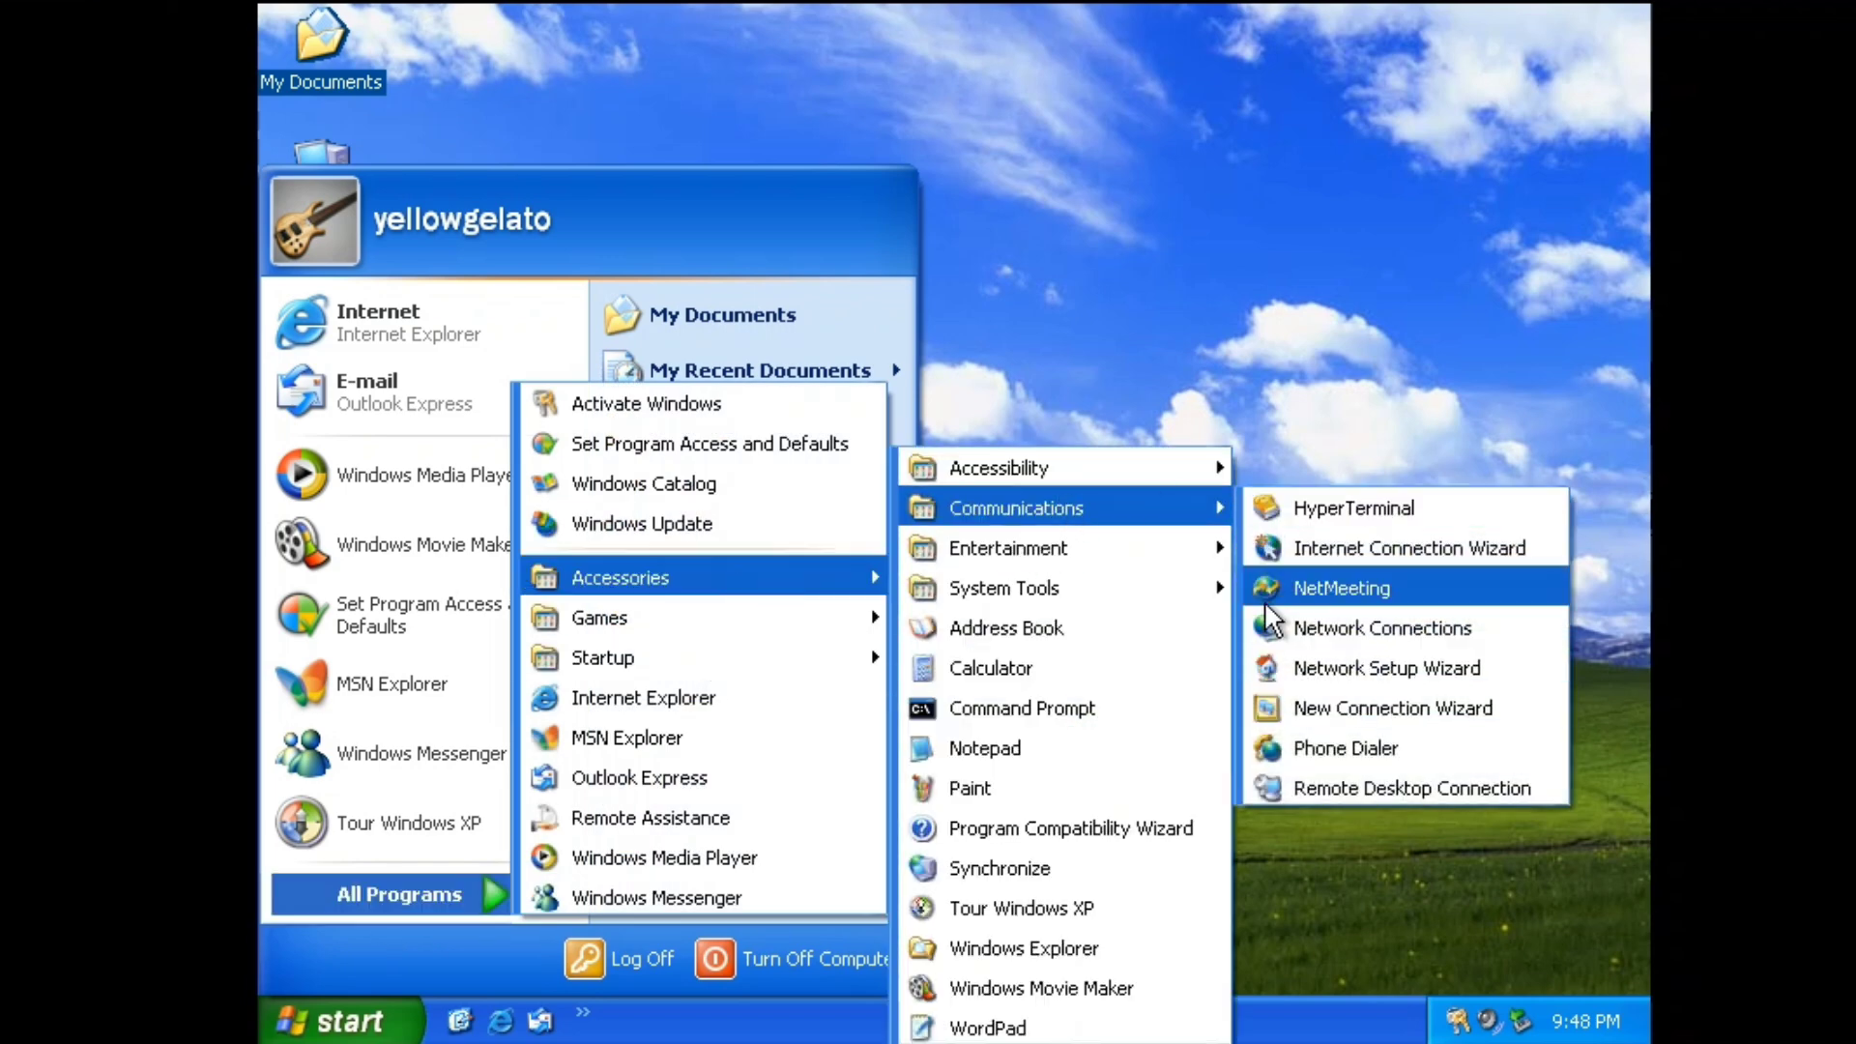
mouse_move(1189, 585)
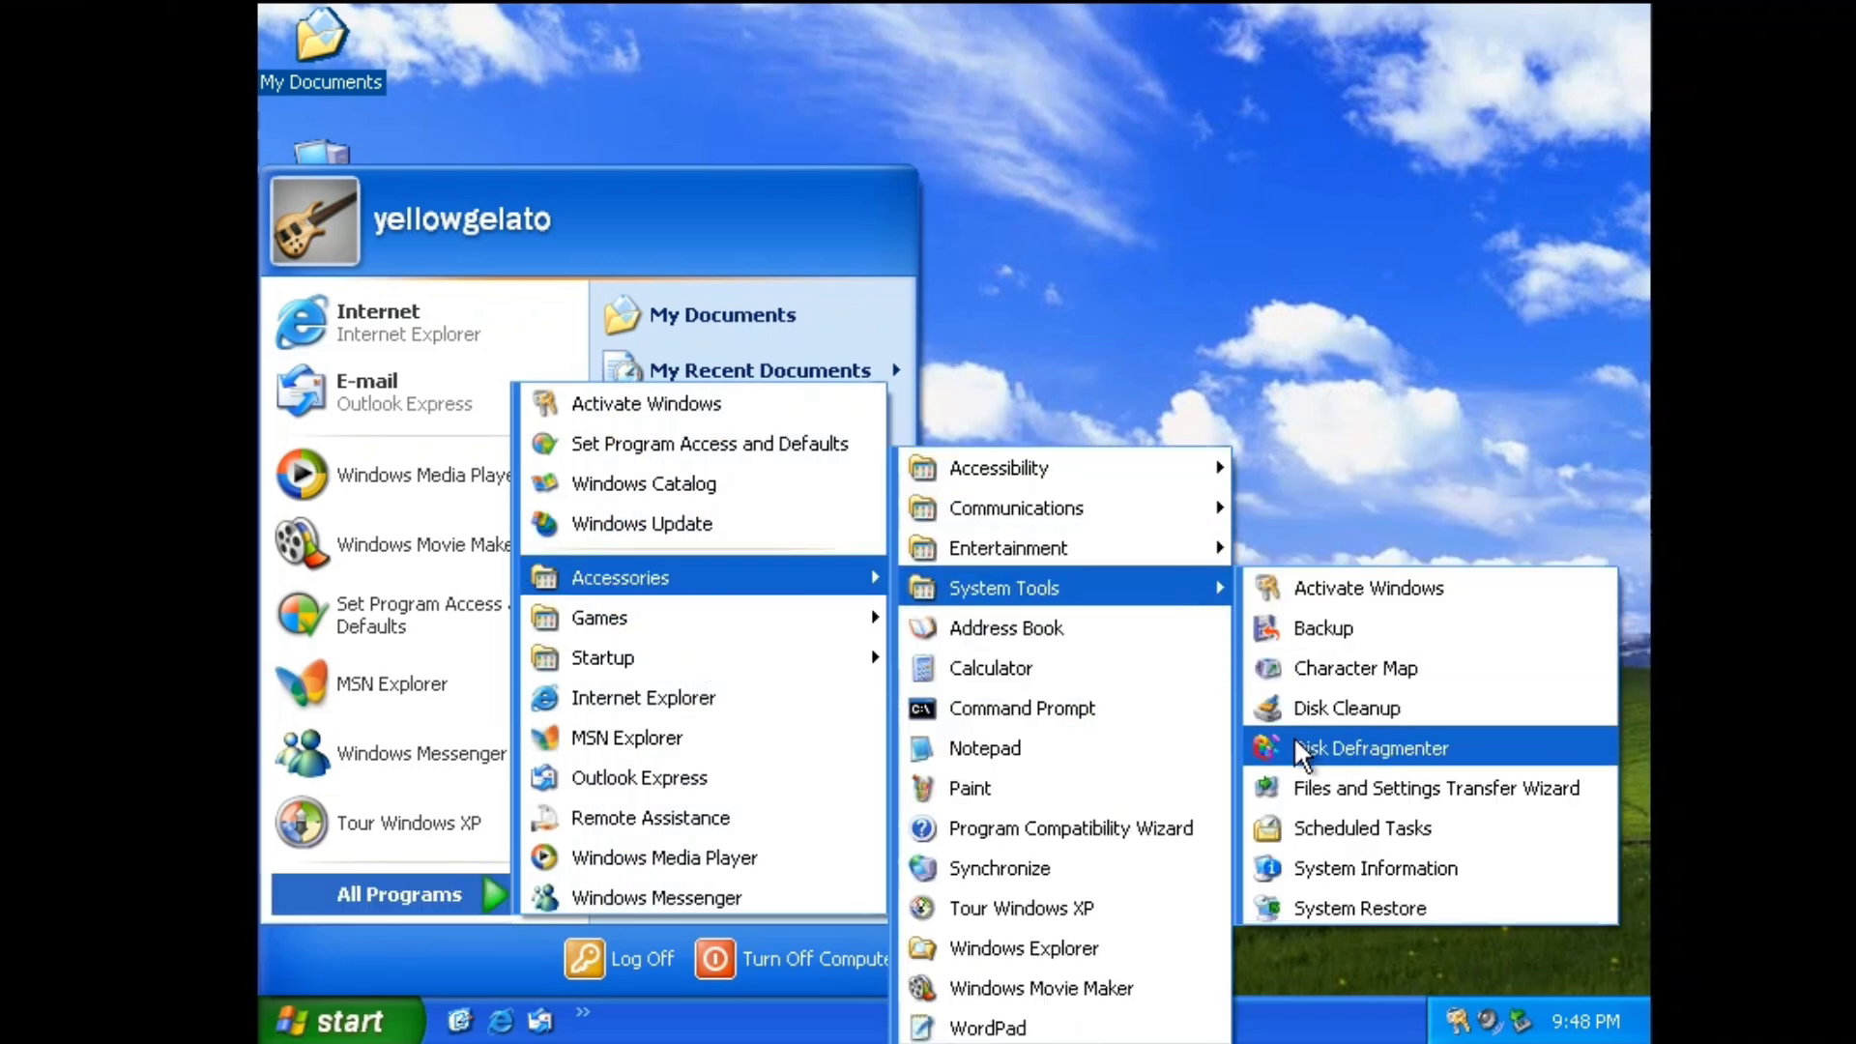
Start the animated Windows XP tour, exit it, and reopen All Programs.
left_click(1108, 911)
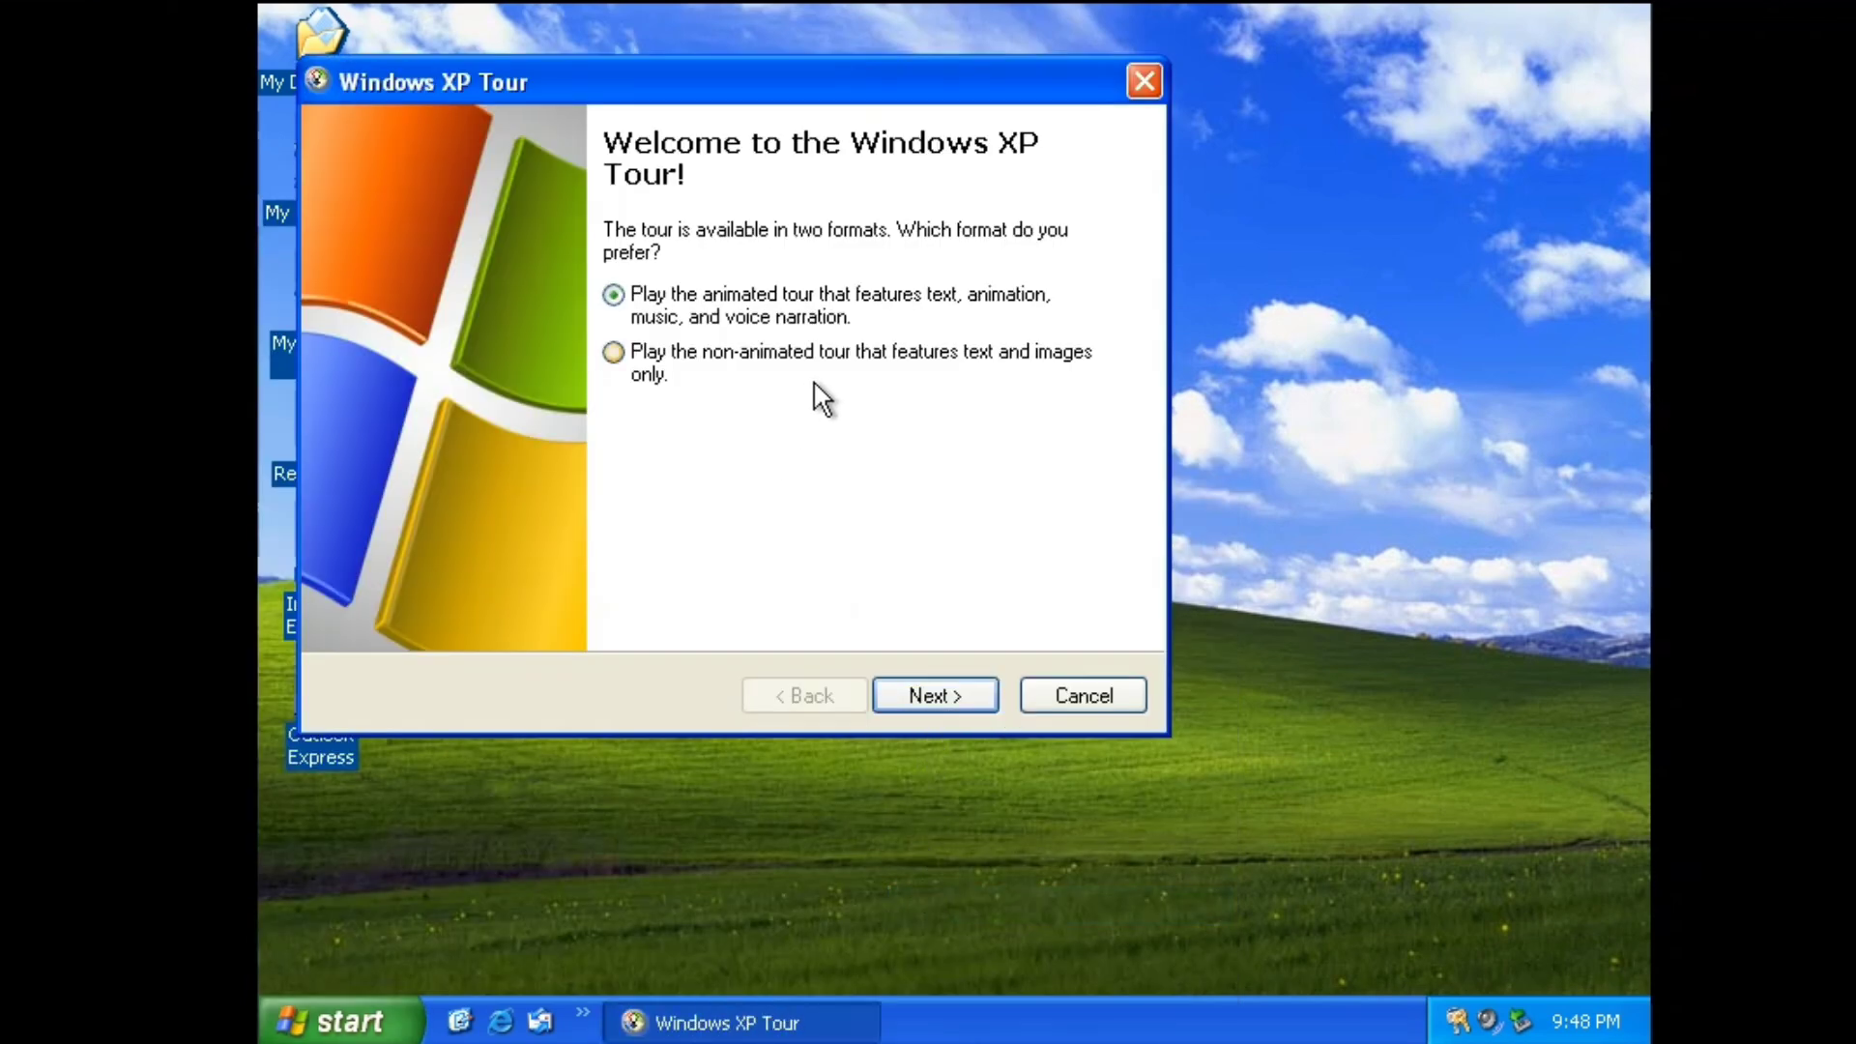
left_click(919, 694)
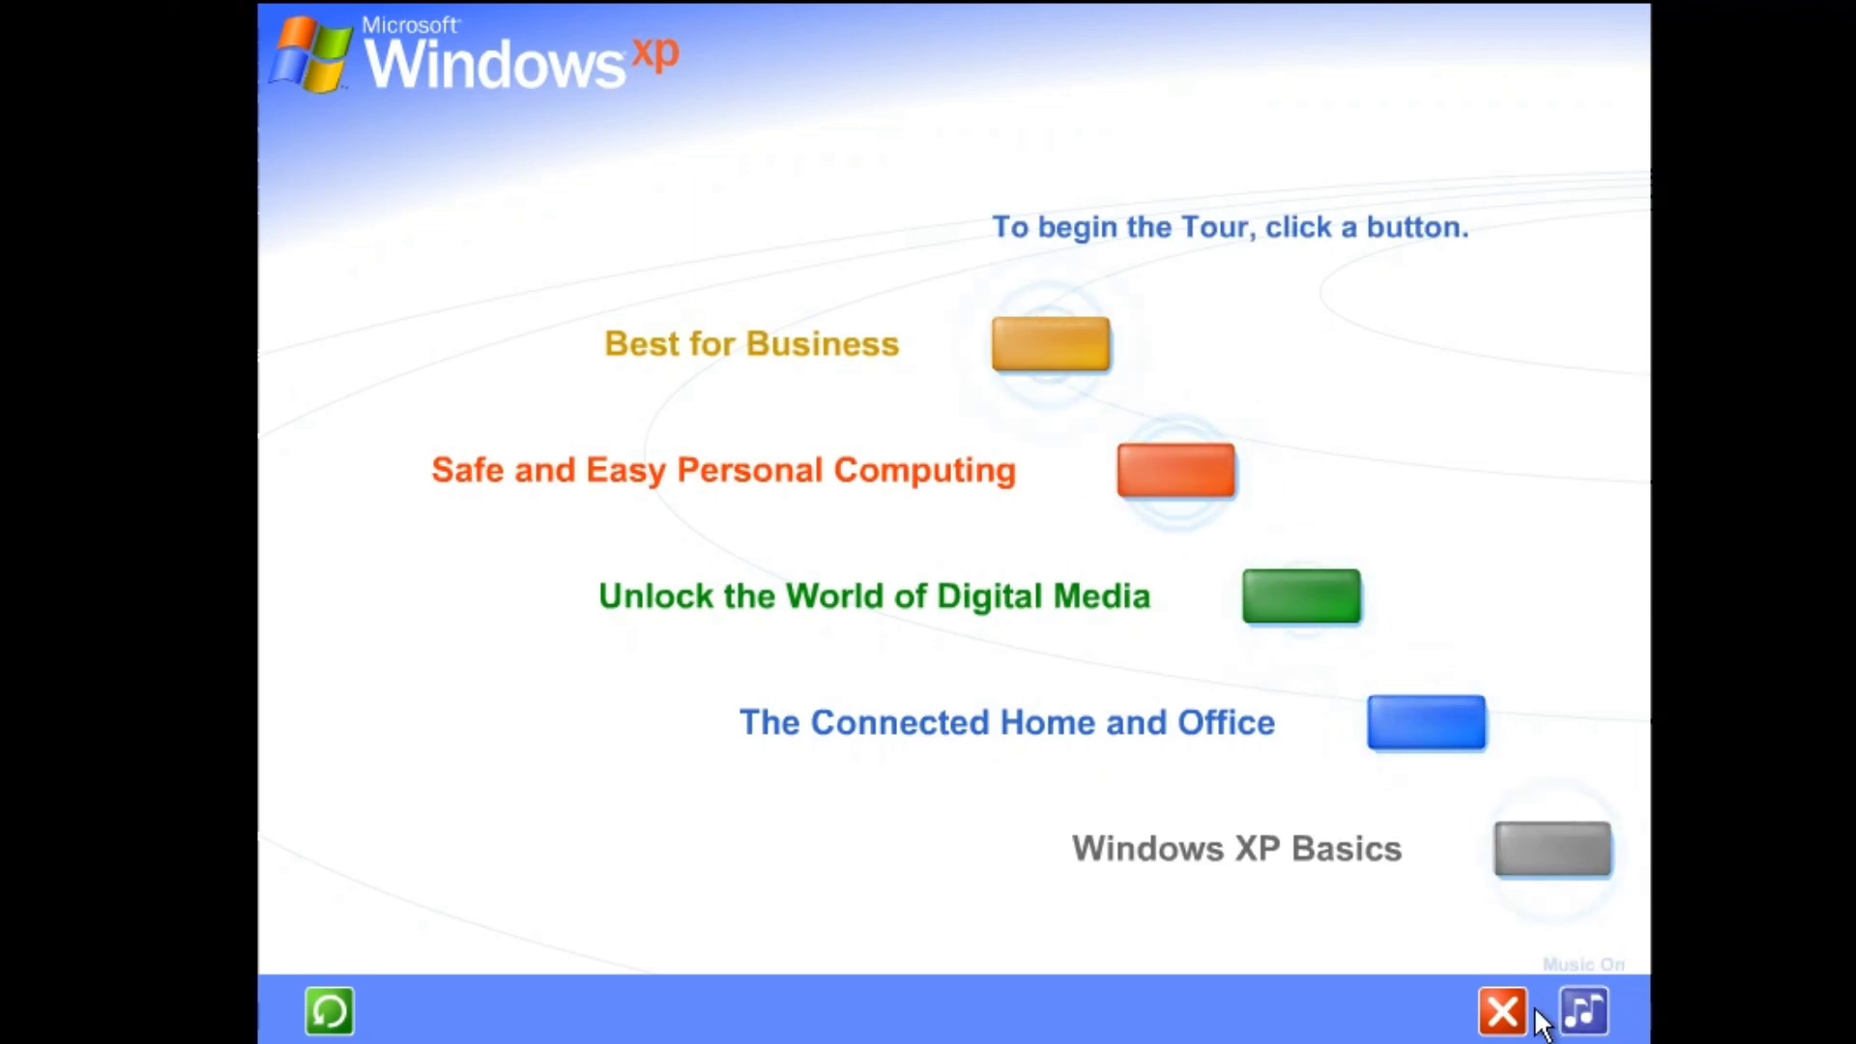
left_click(1503, 1011)
left_click(290, 1021)
left_click(445, 878)
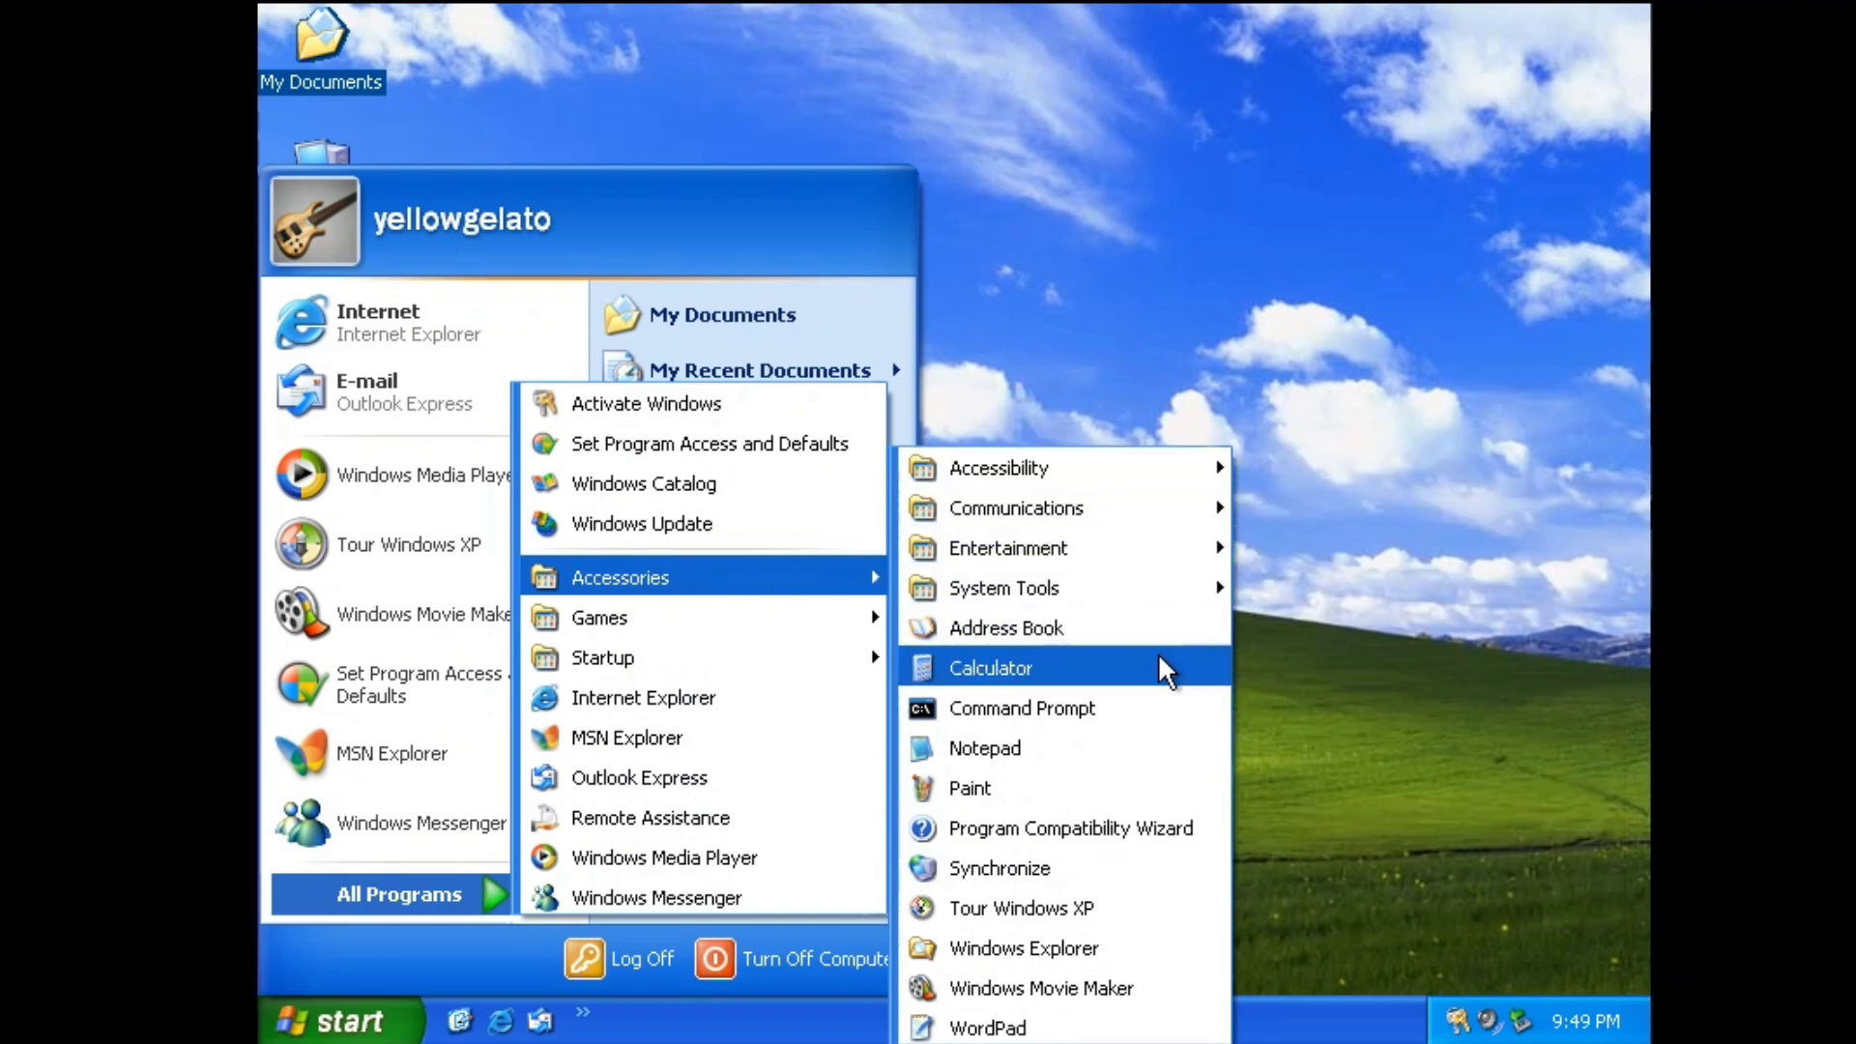
Open and close Notepad, then Windows Messenger.
left_click(1138, 746)
left_click(1389, 185)
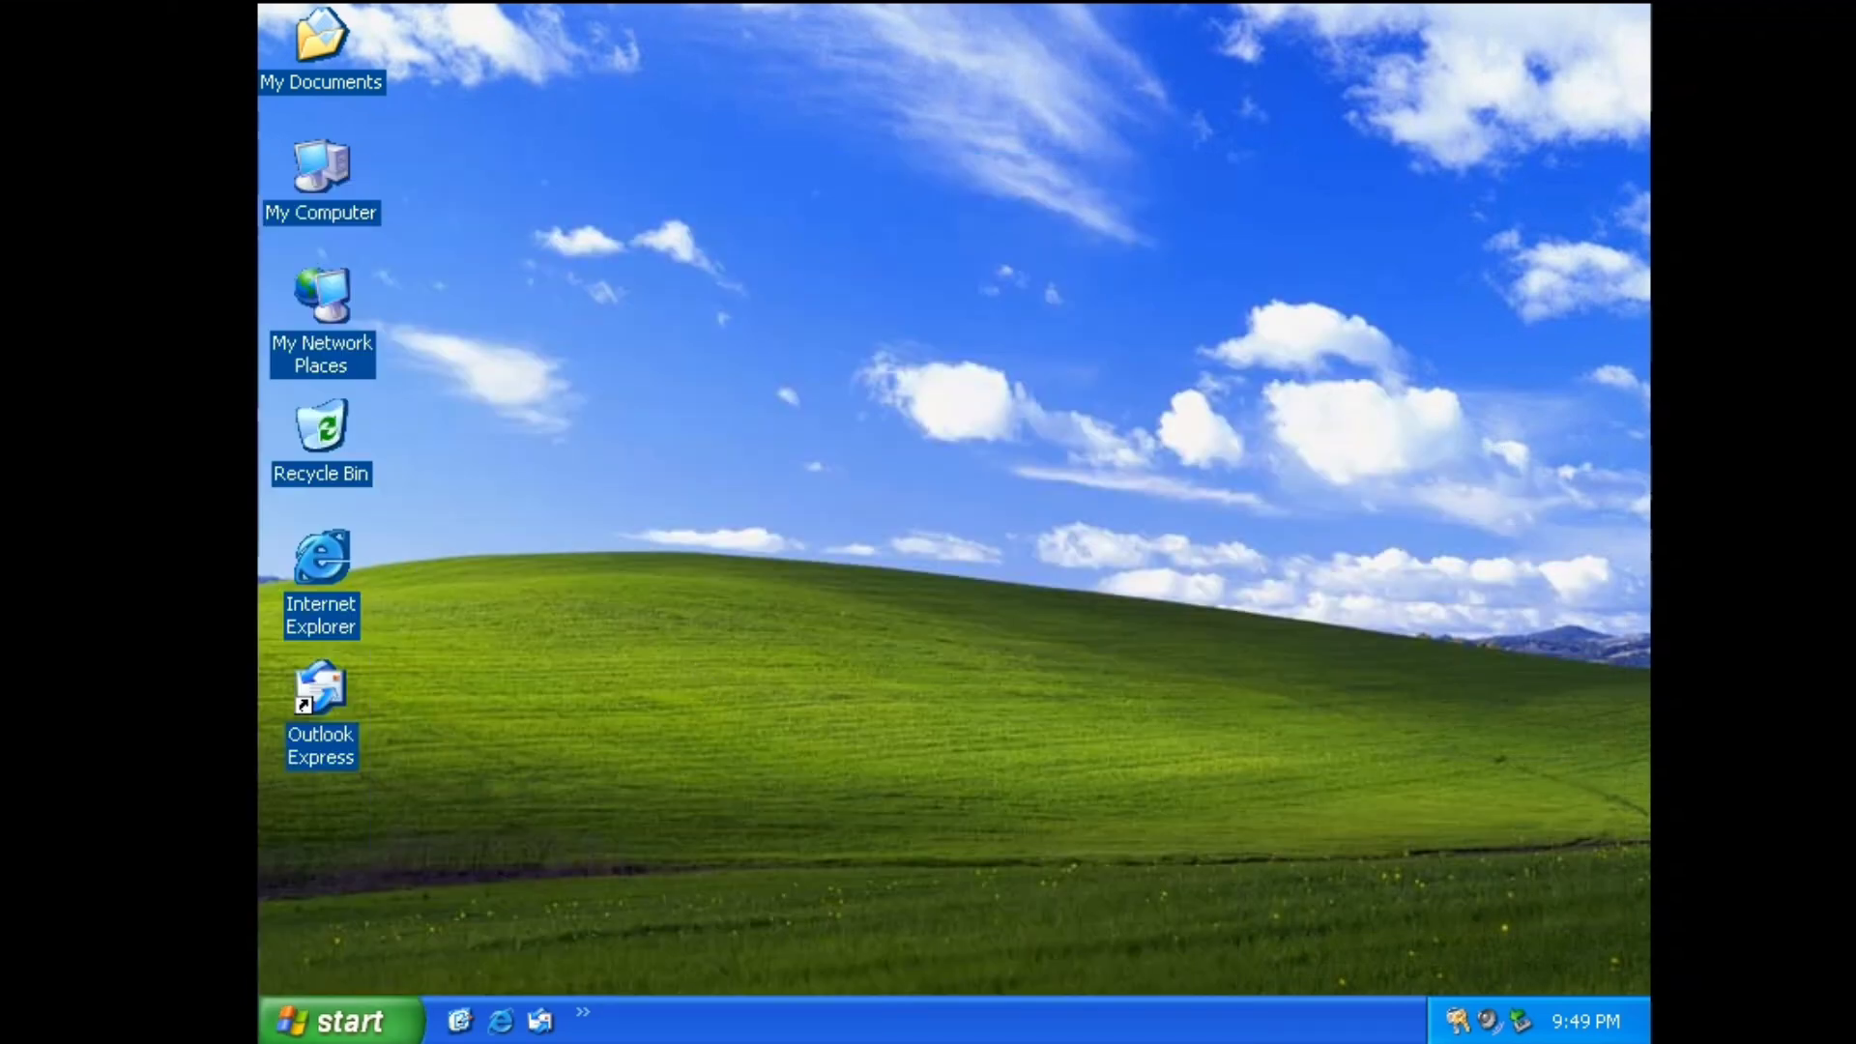
left_click(338, 1022)
left_click(406, 822)
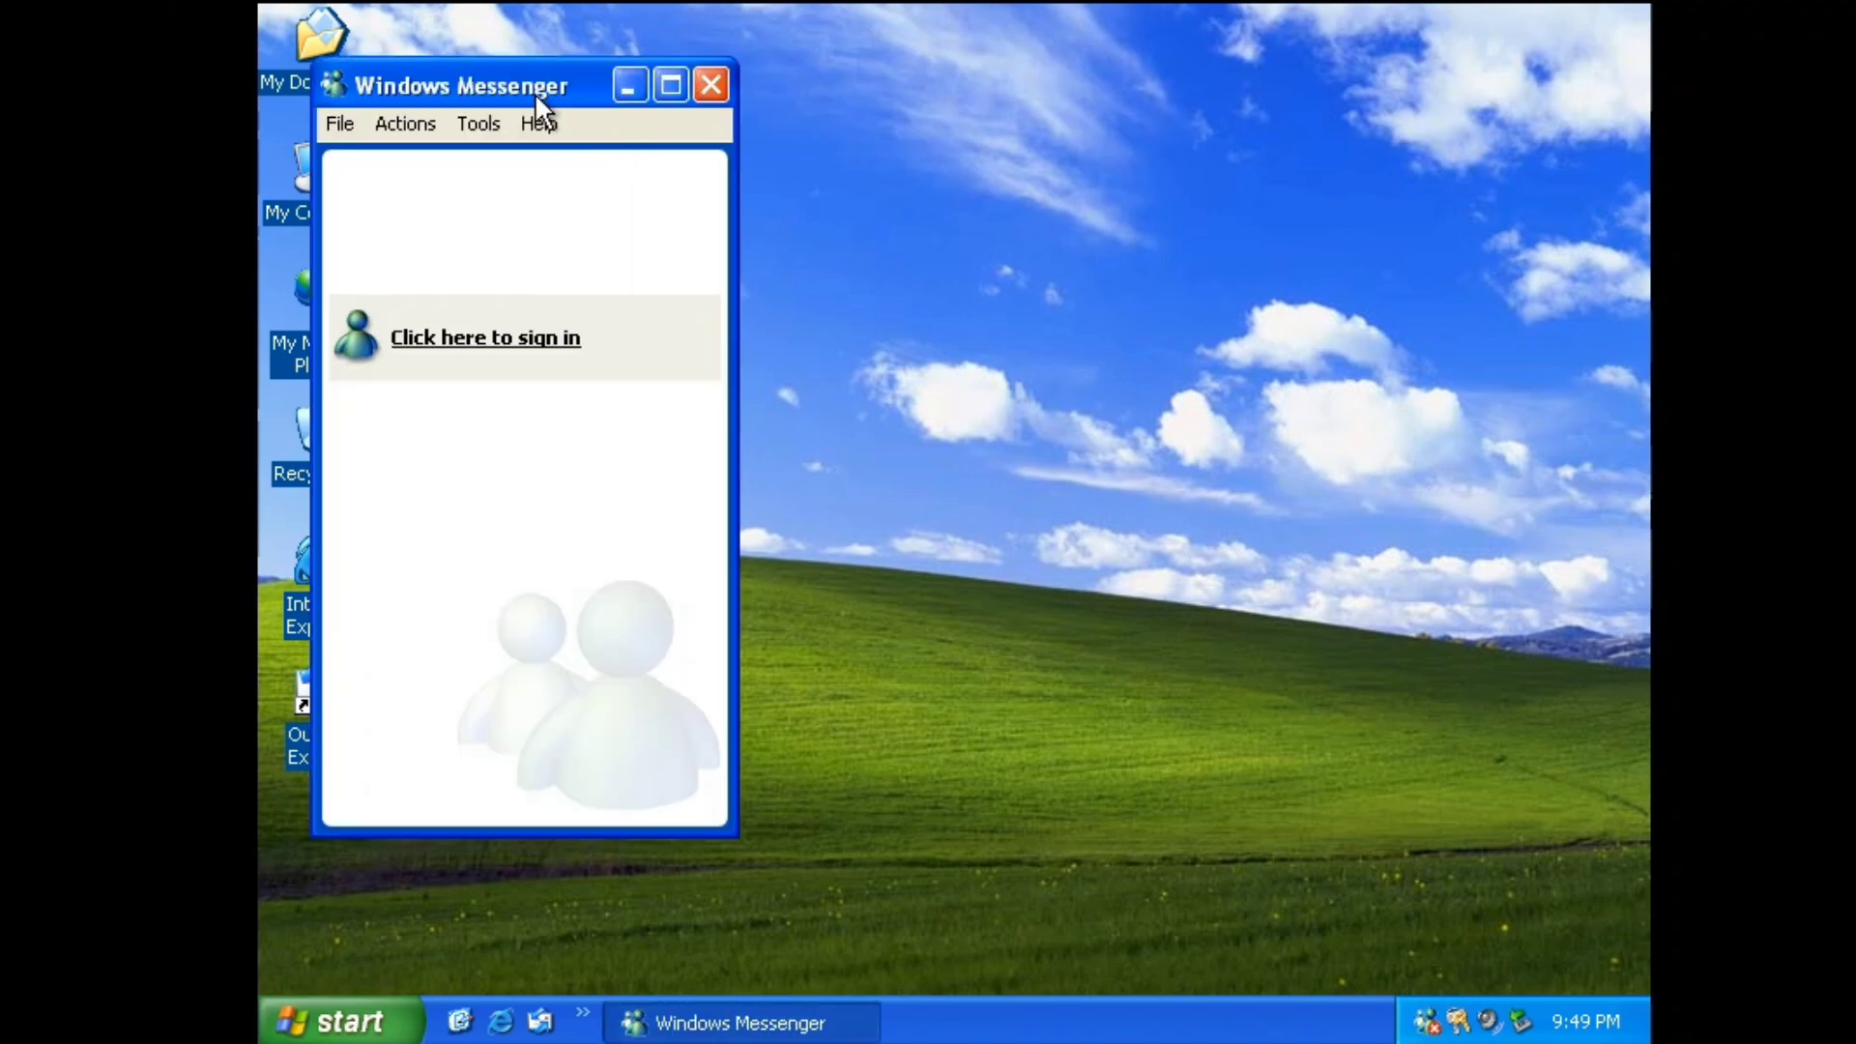
left_click_drag(536, 85, 879, 73)
left_click(1052, 81)
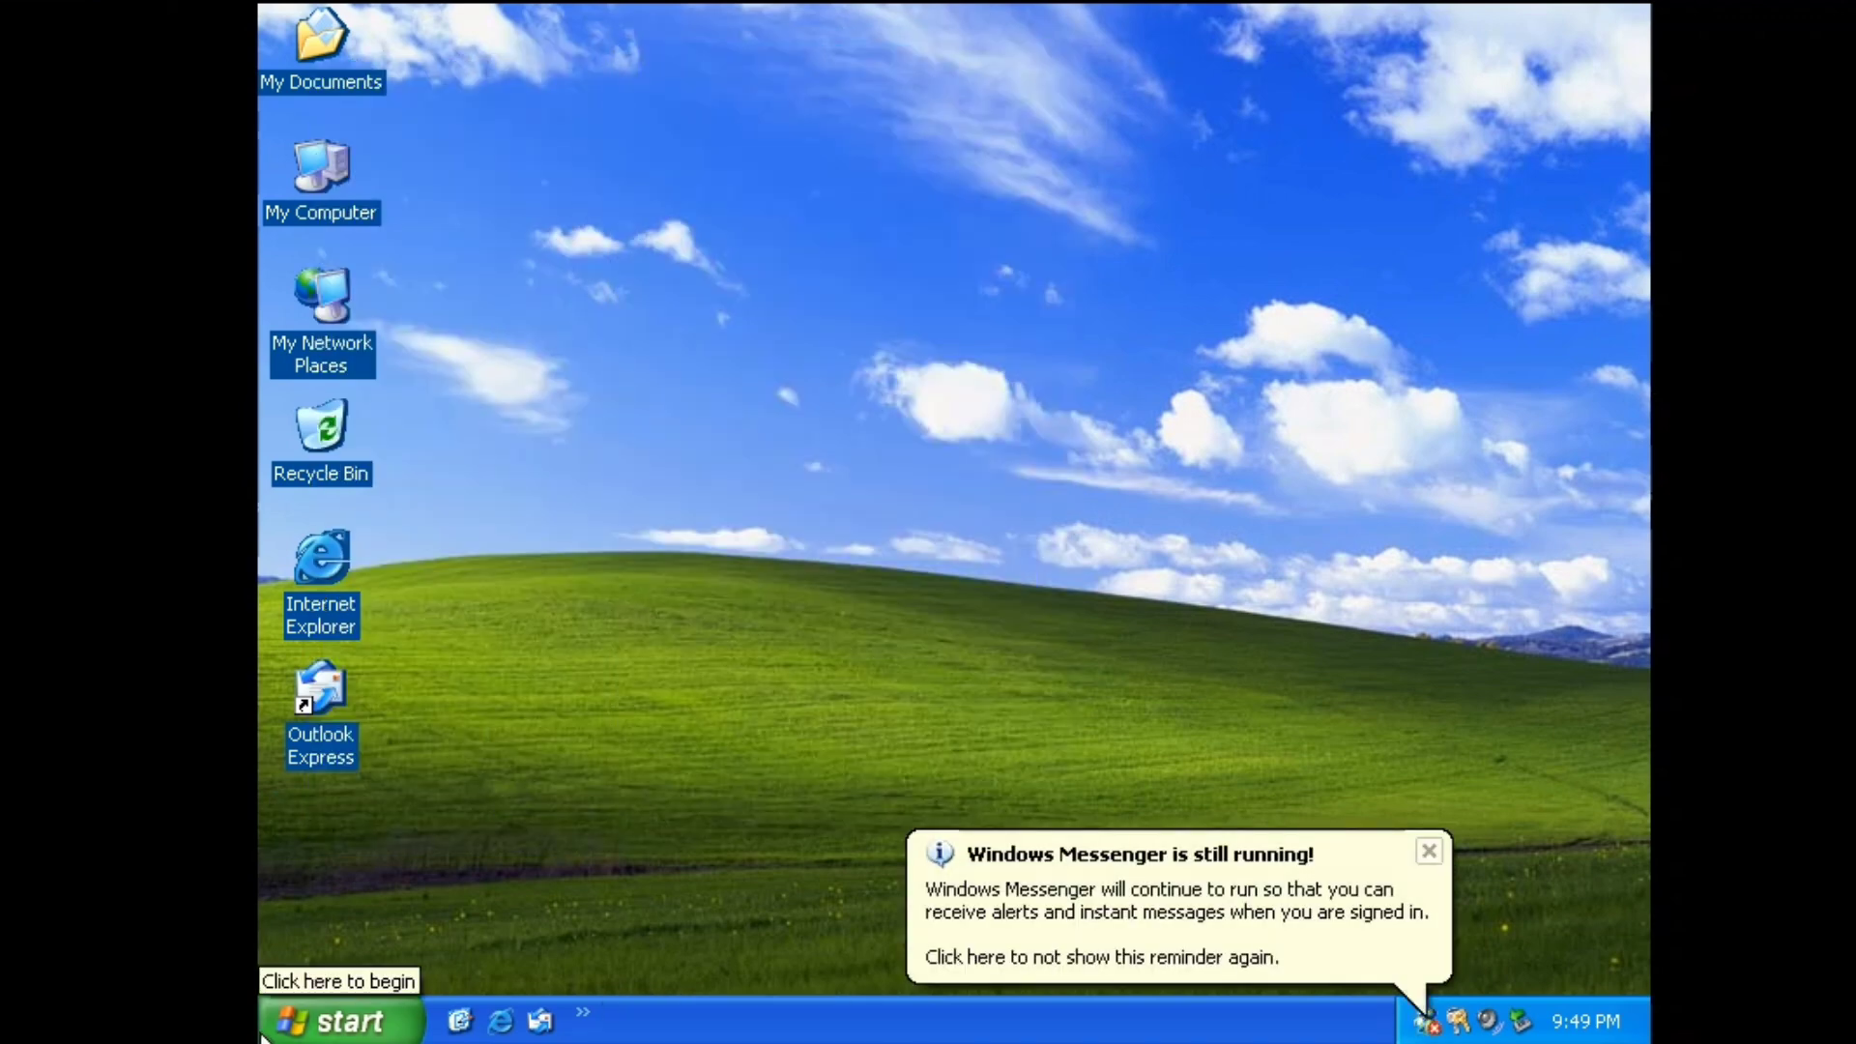
Browse All Programs > Accessories > Communications, then dismiss the menus without launching anything.
left_click(340, 1022)
mouse_move(422, 897)
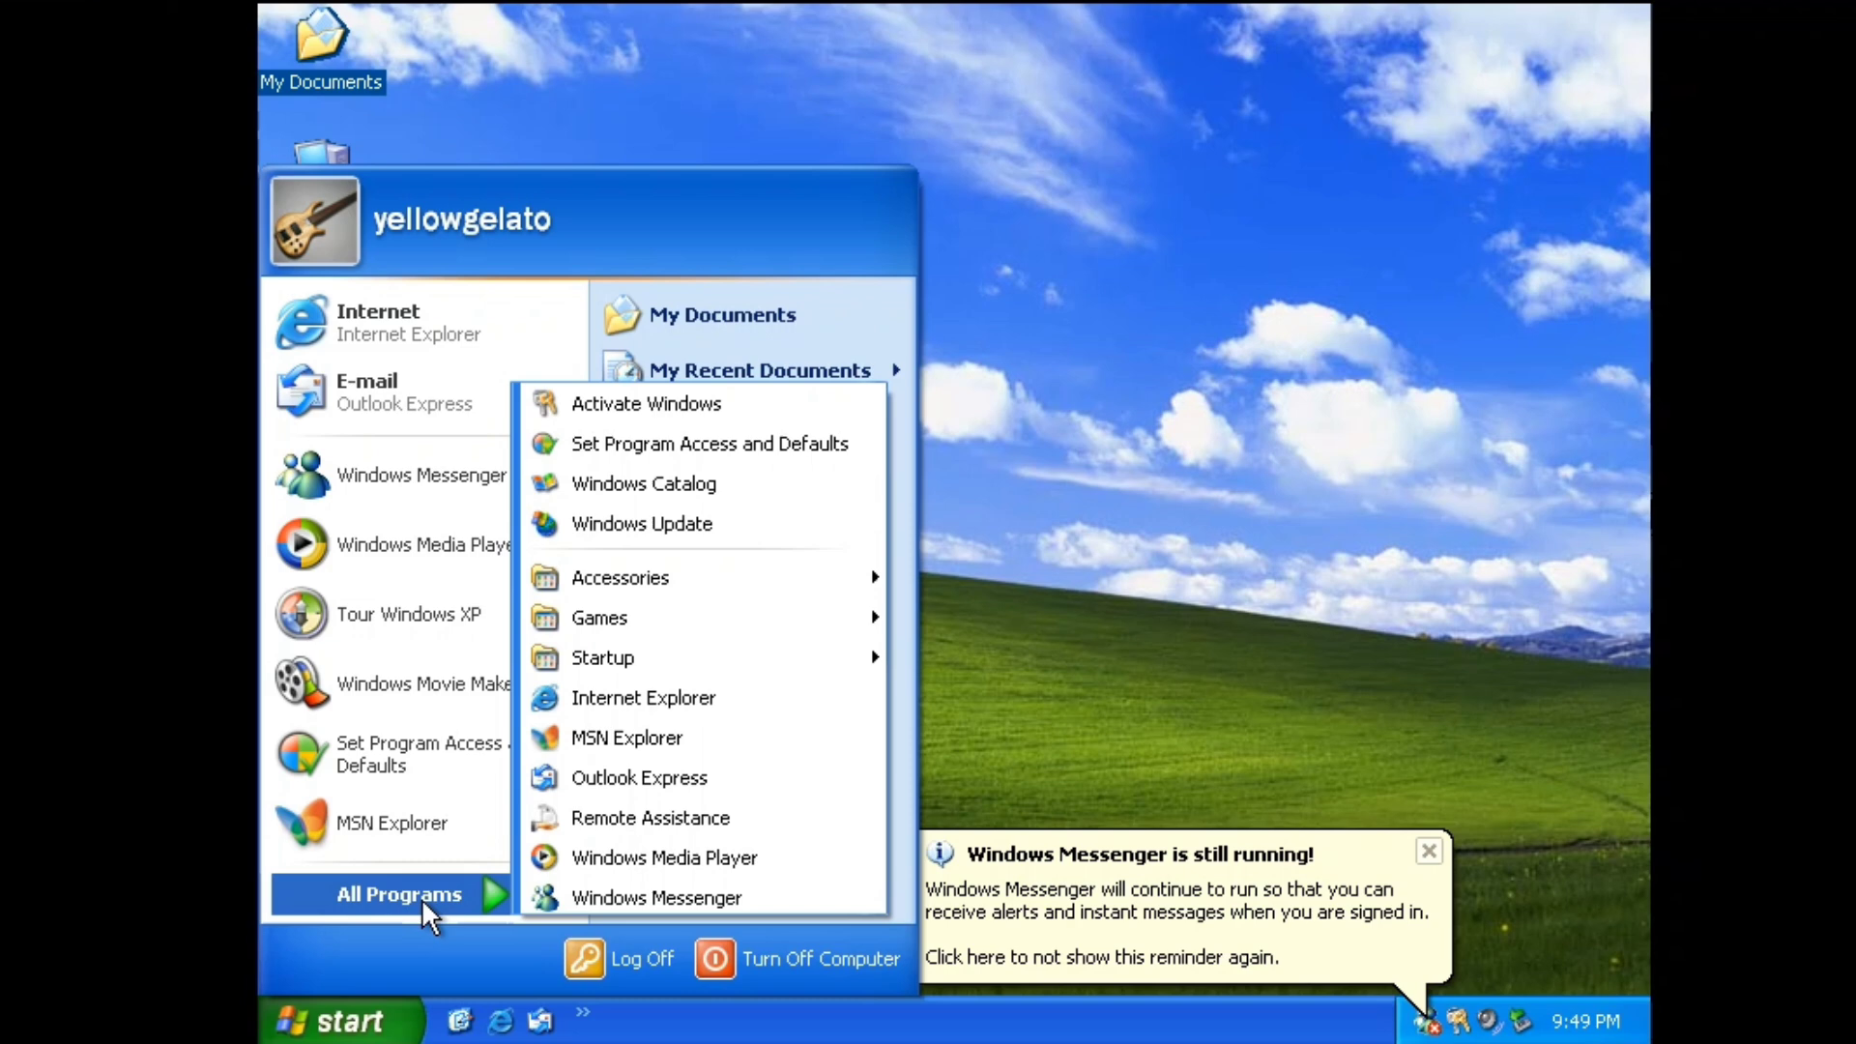
mouse_move(773, 572)
mouse_move(1035, 600)
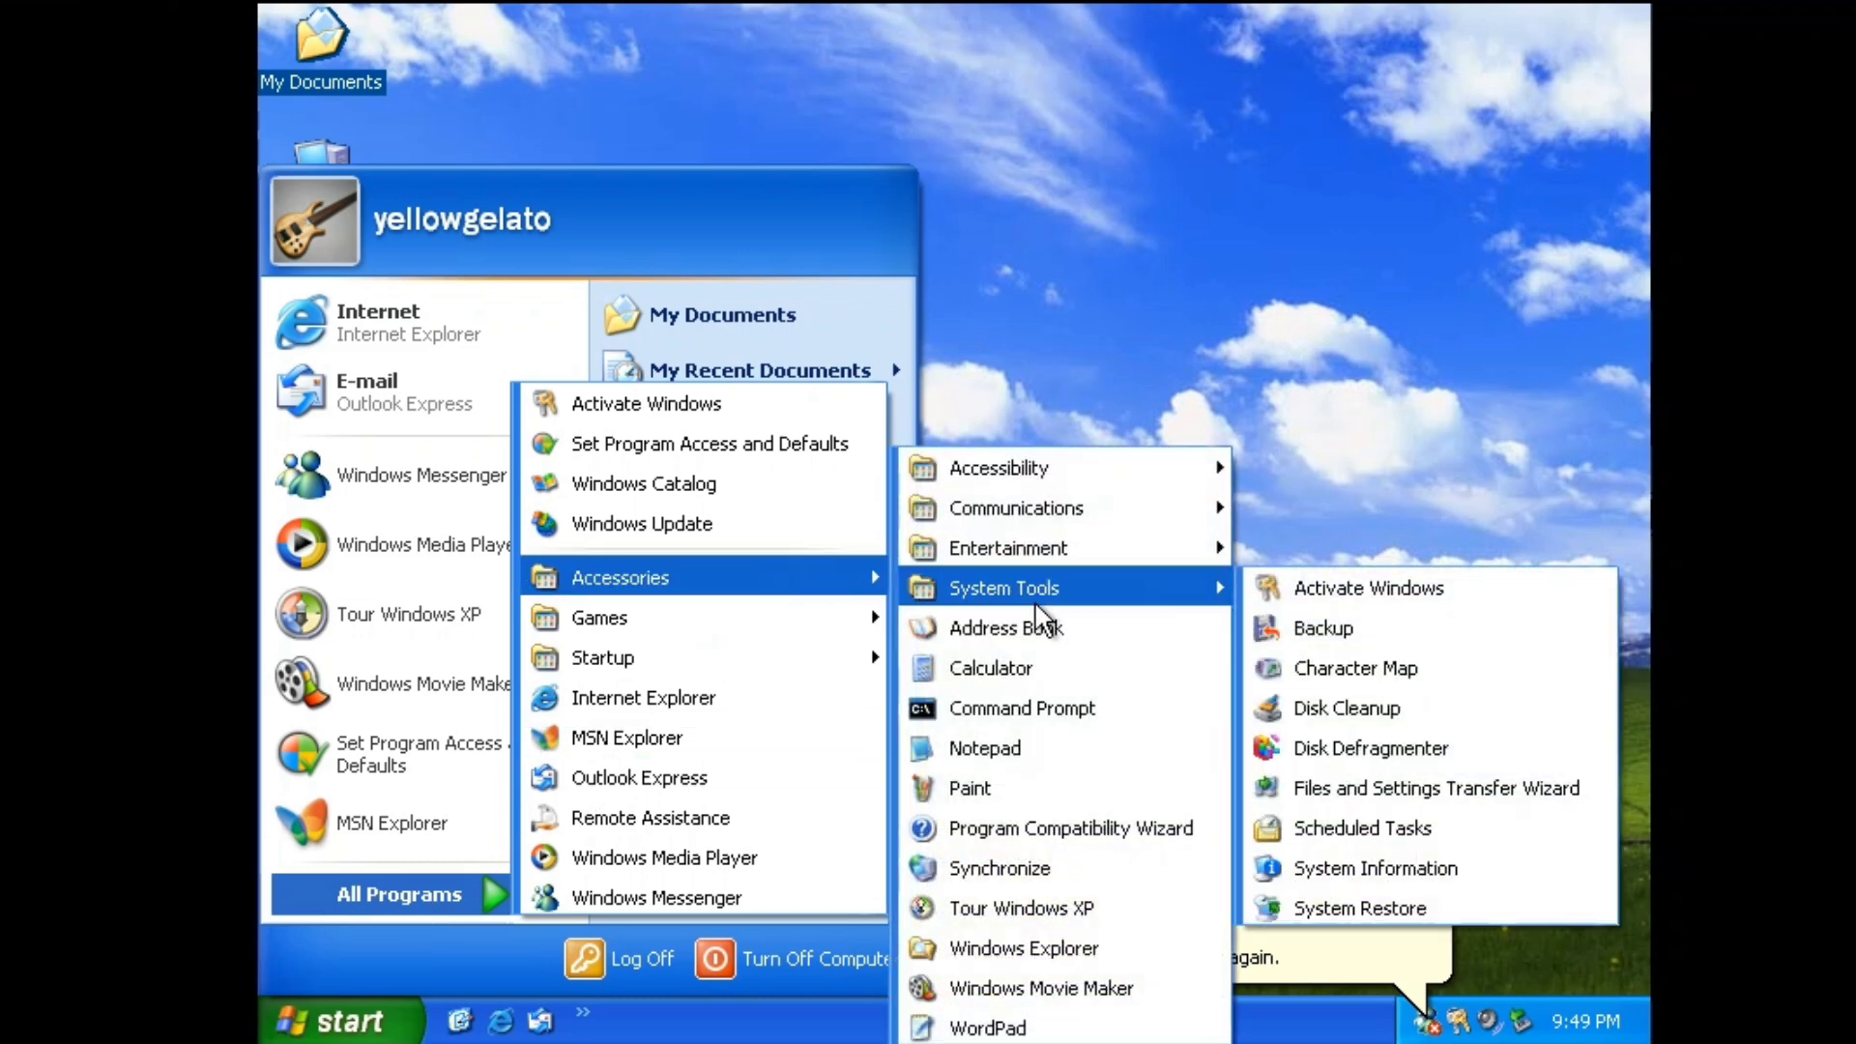
mouse_move(1063, 509)
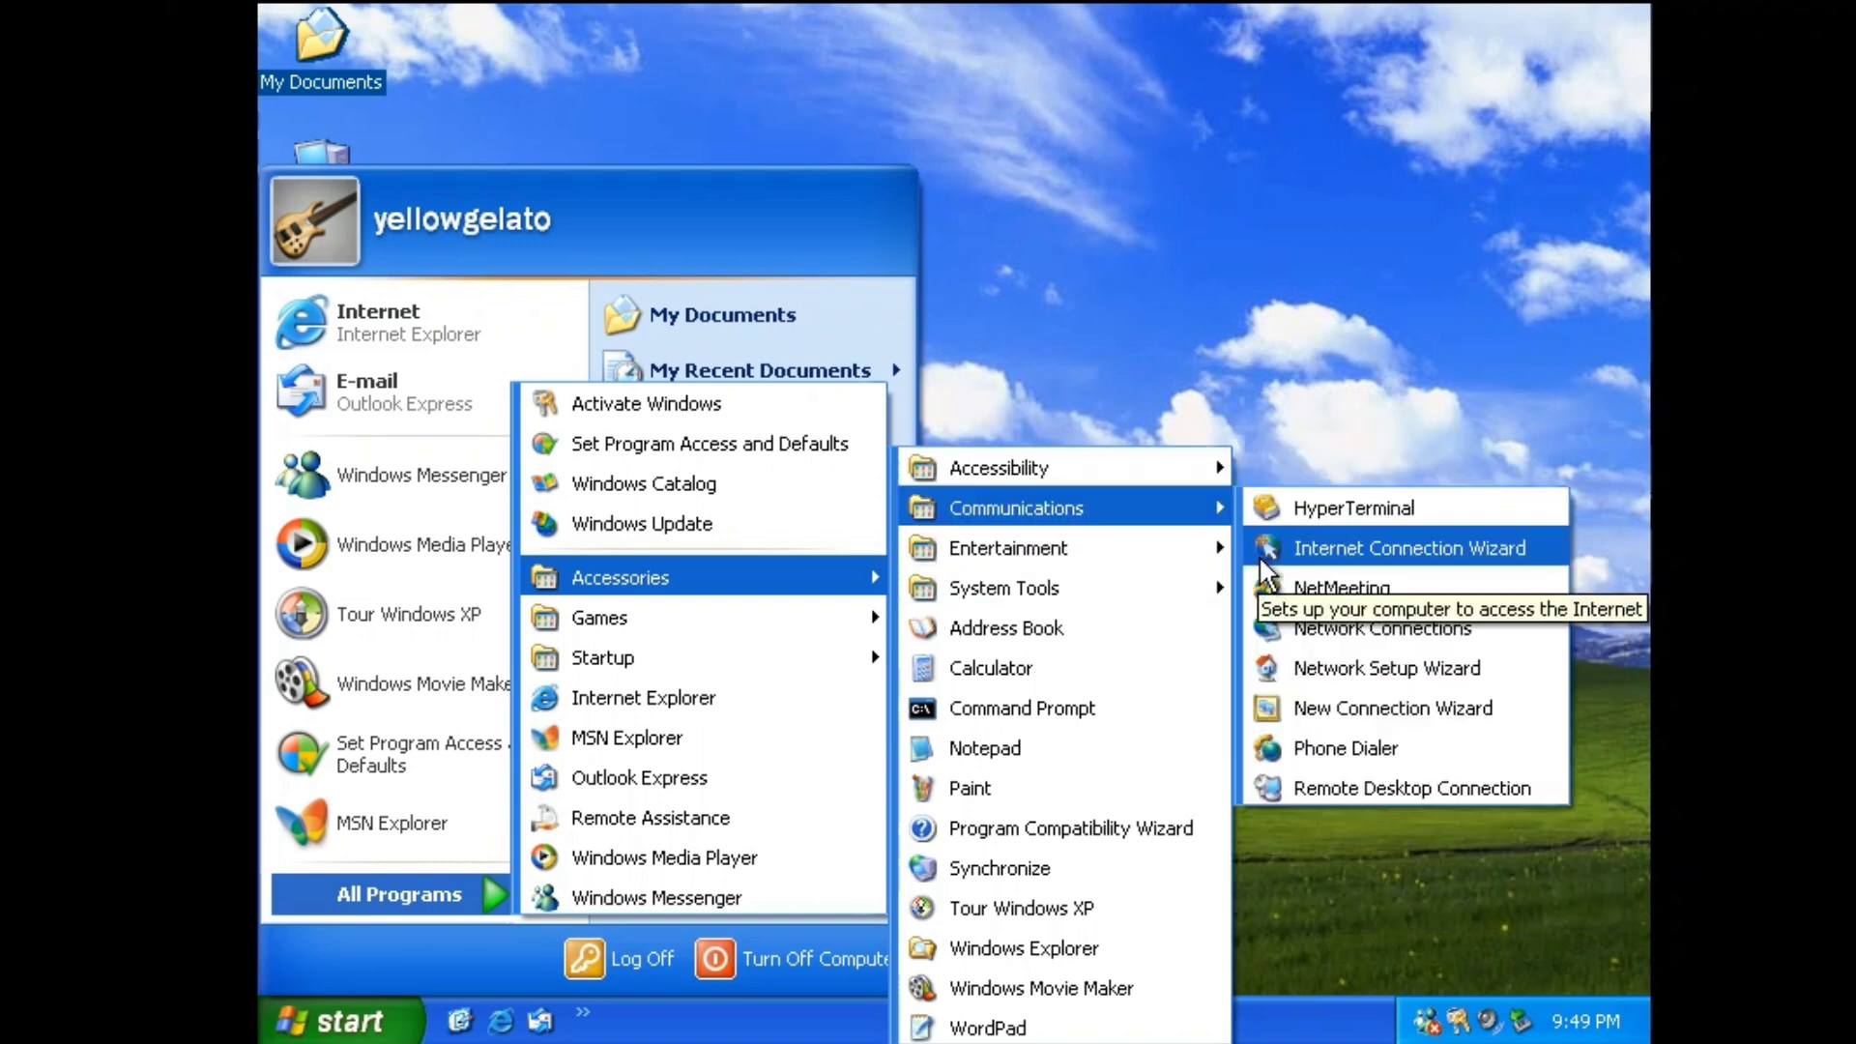
left_click(1265, 574)
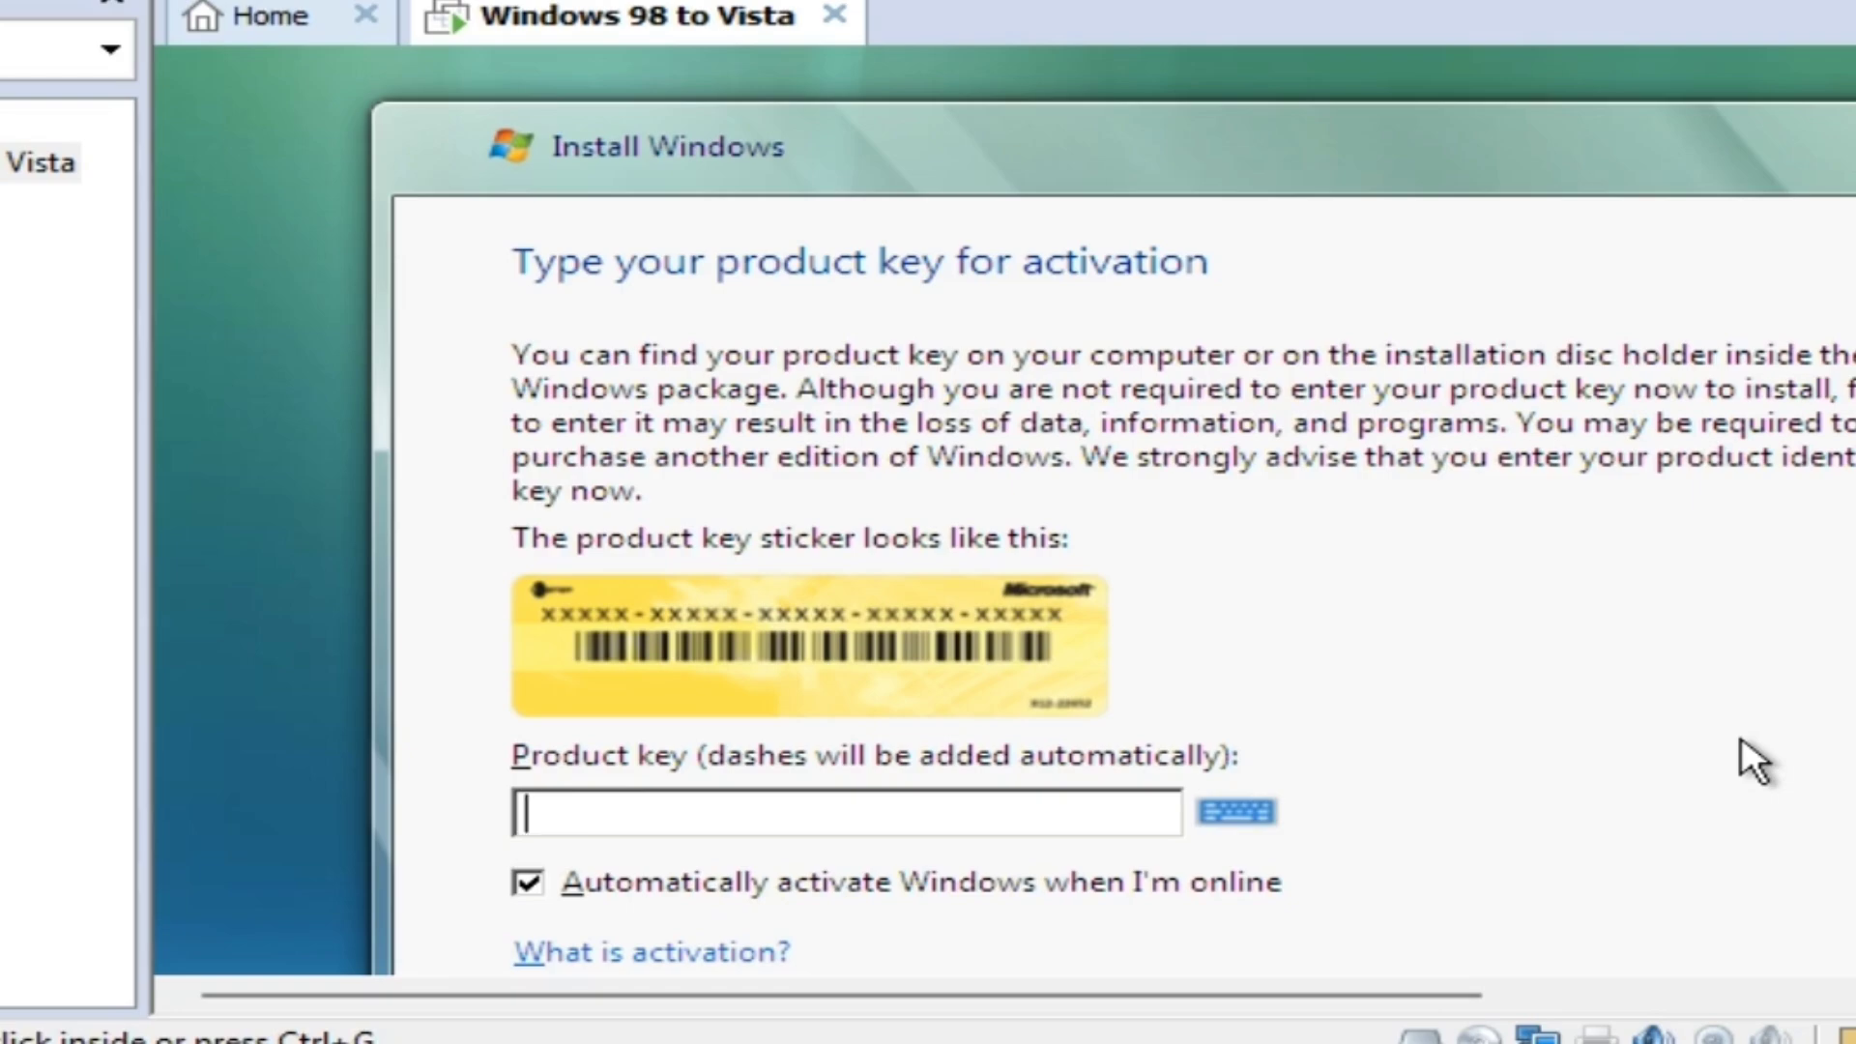
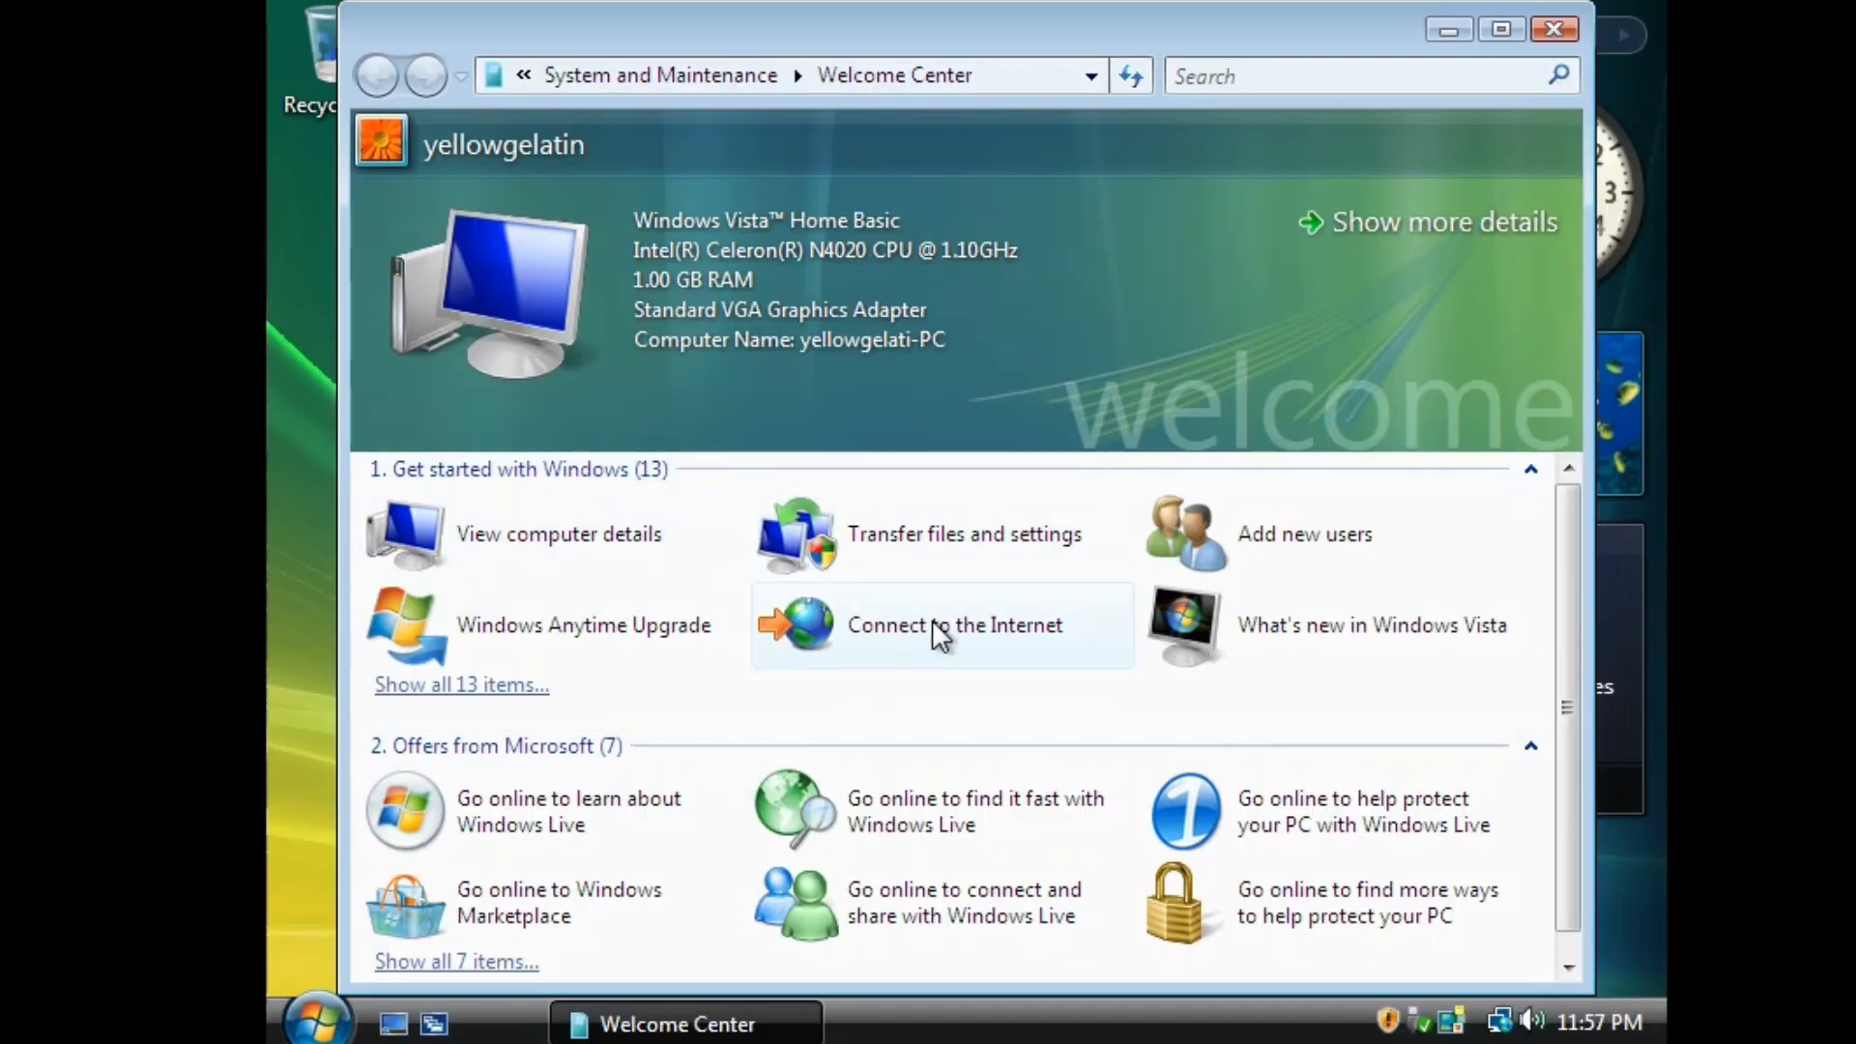
Close the Welcome Center, try Windows Movie Maker, and dismiss its error message.
left_click(1553, 29)
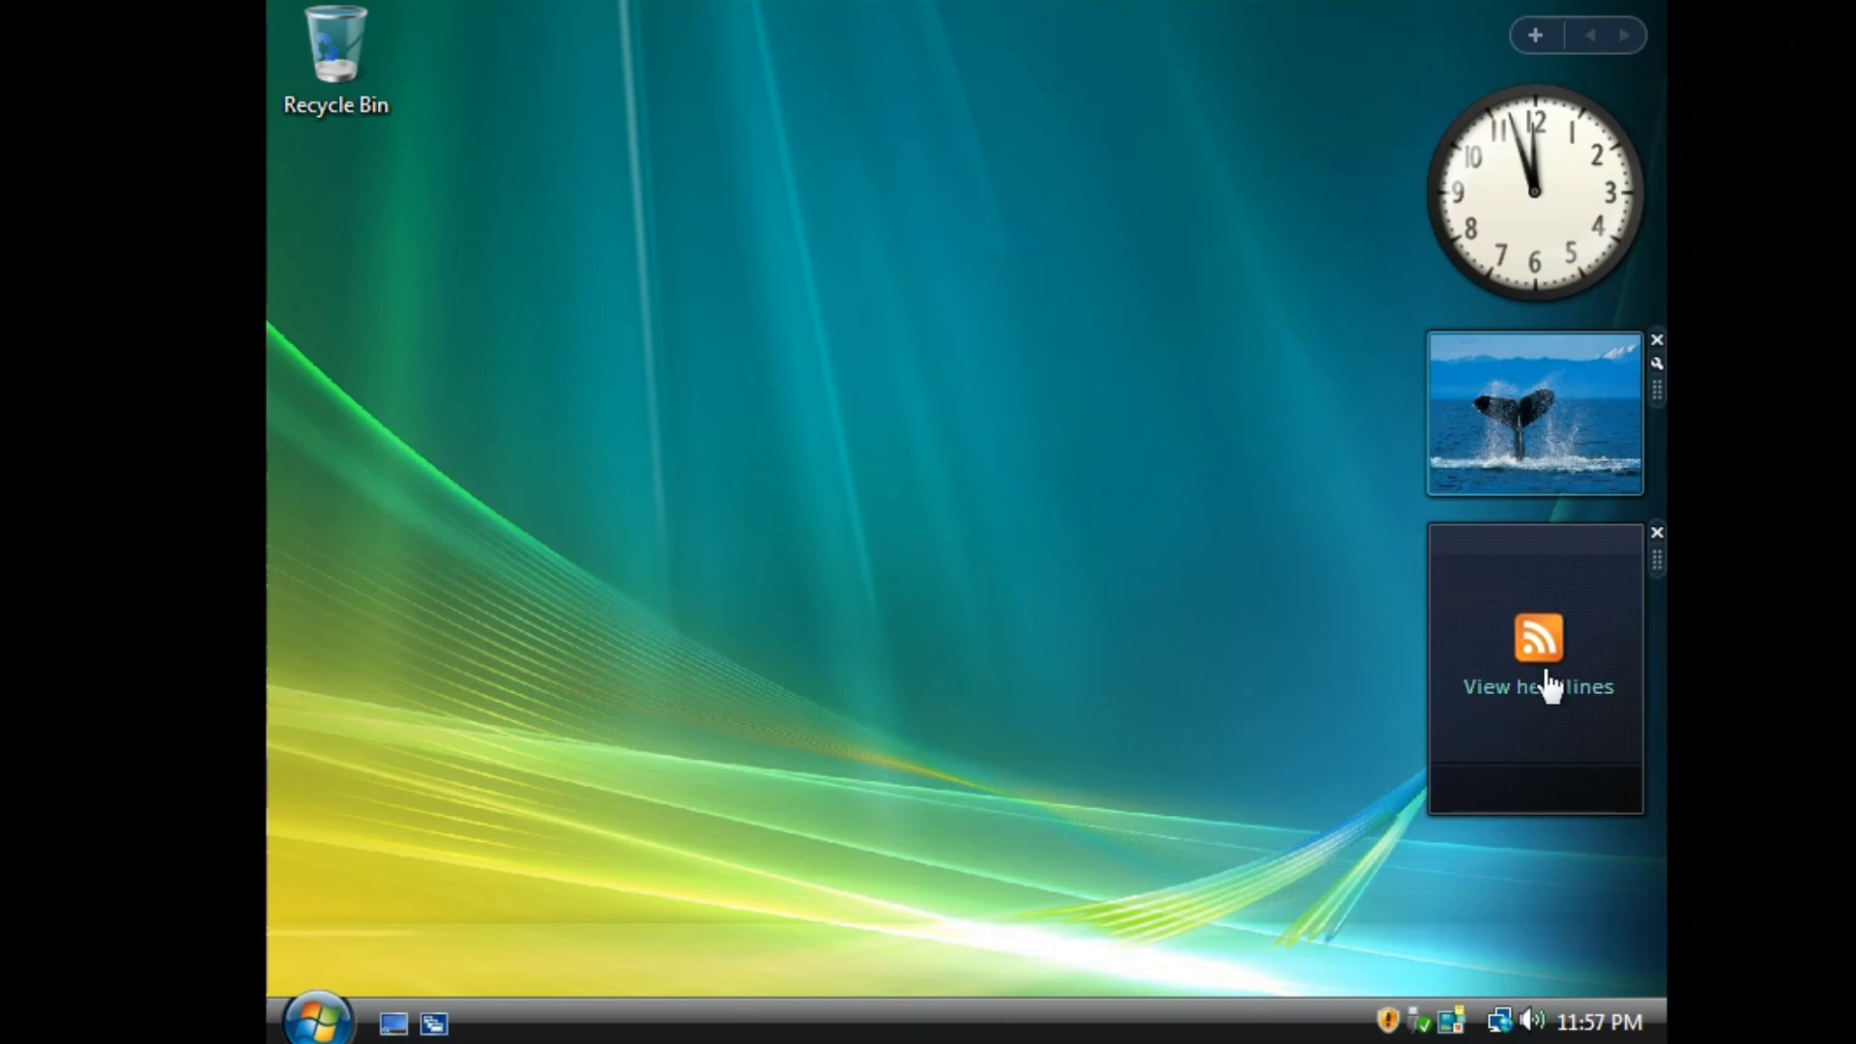
left_click(318, 1020)
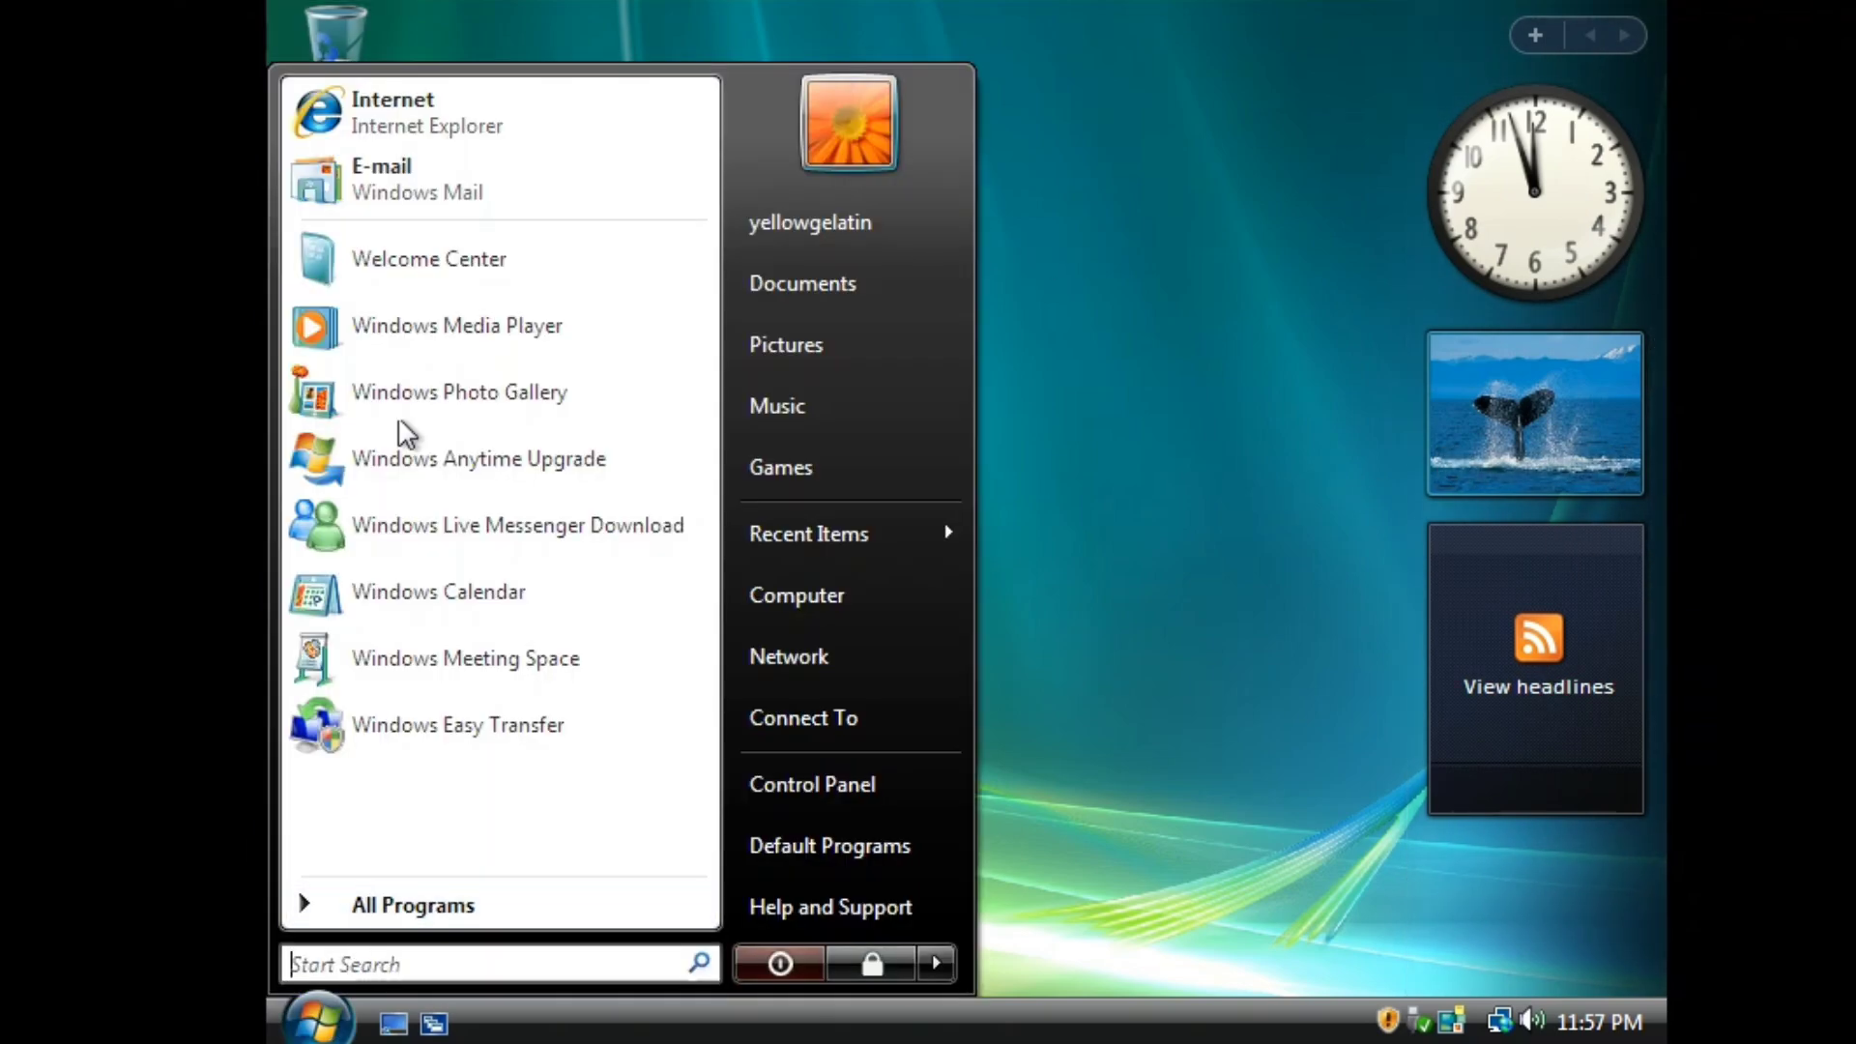
left_click(416, 905)
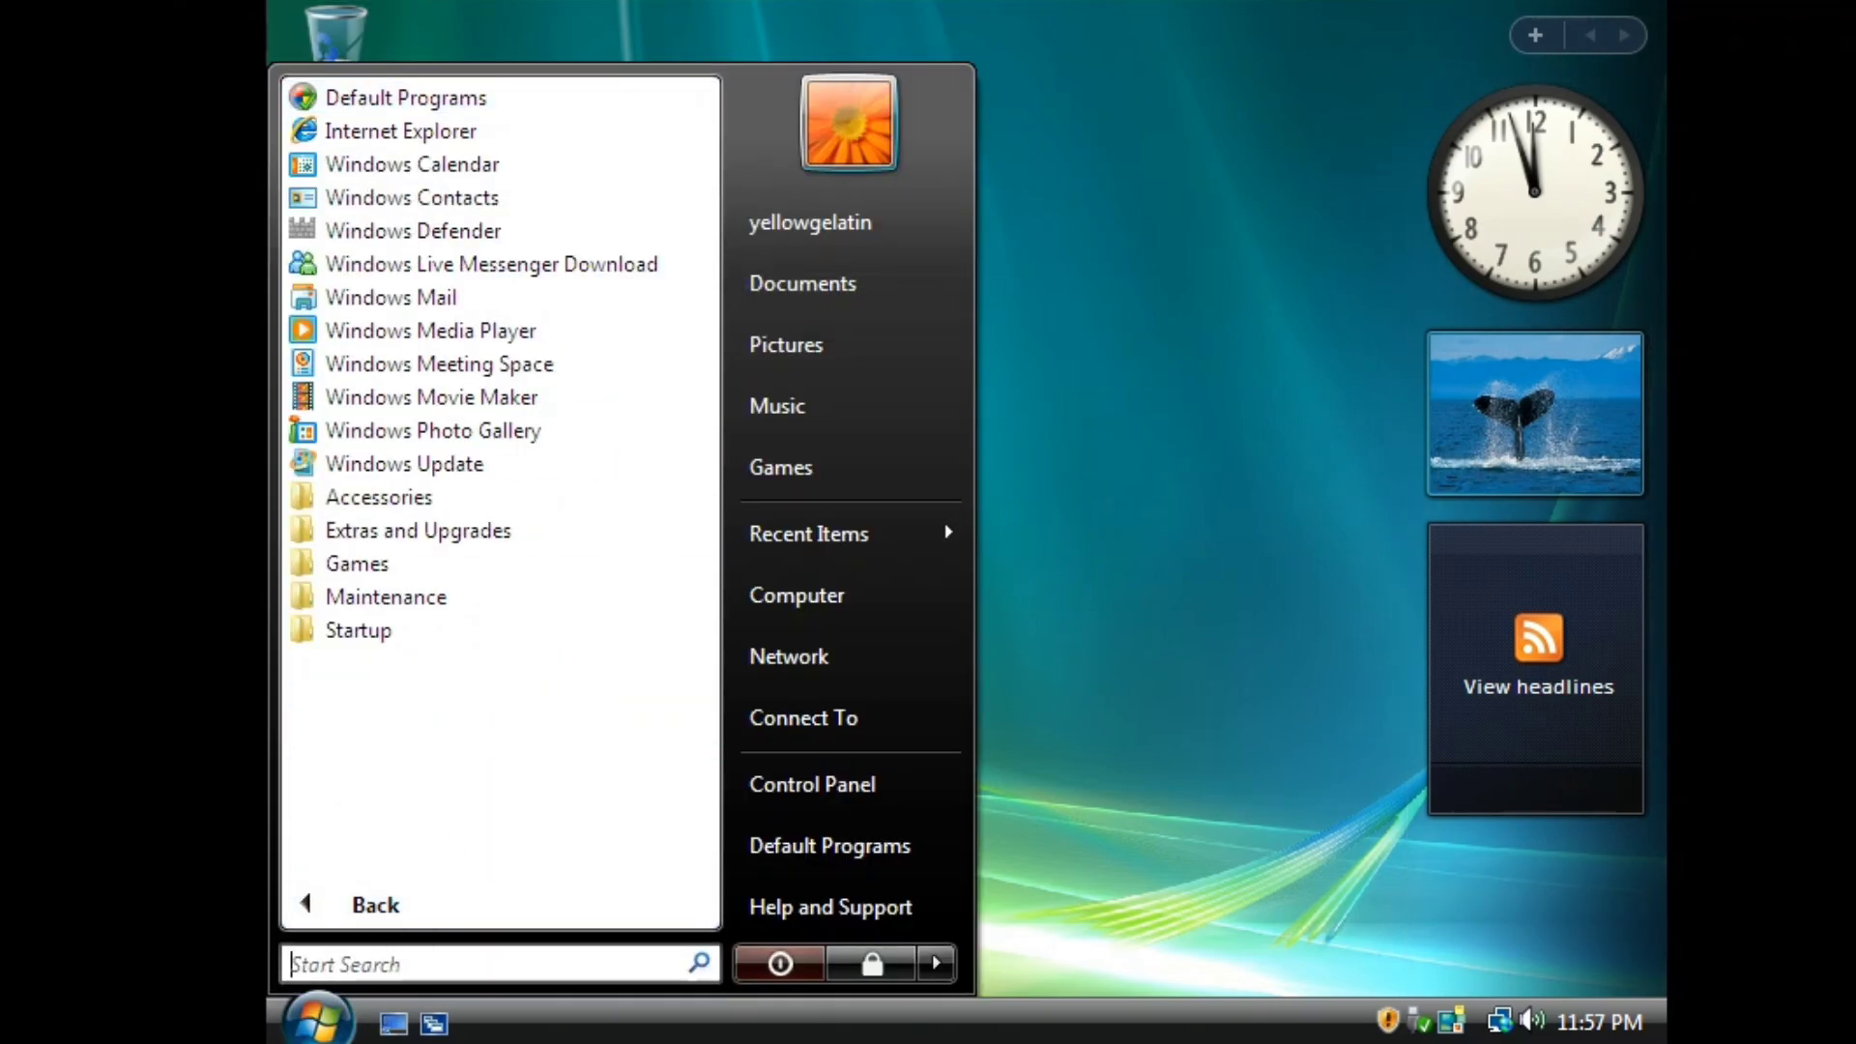
left_click(527, 415)
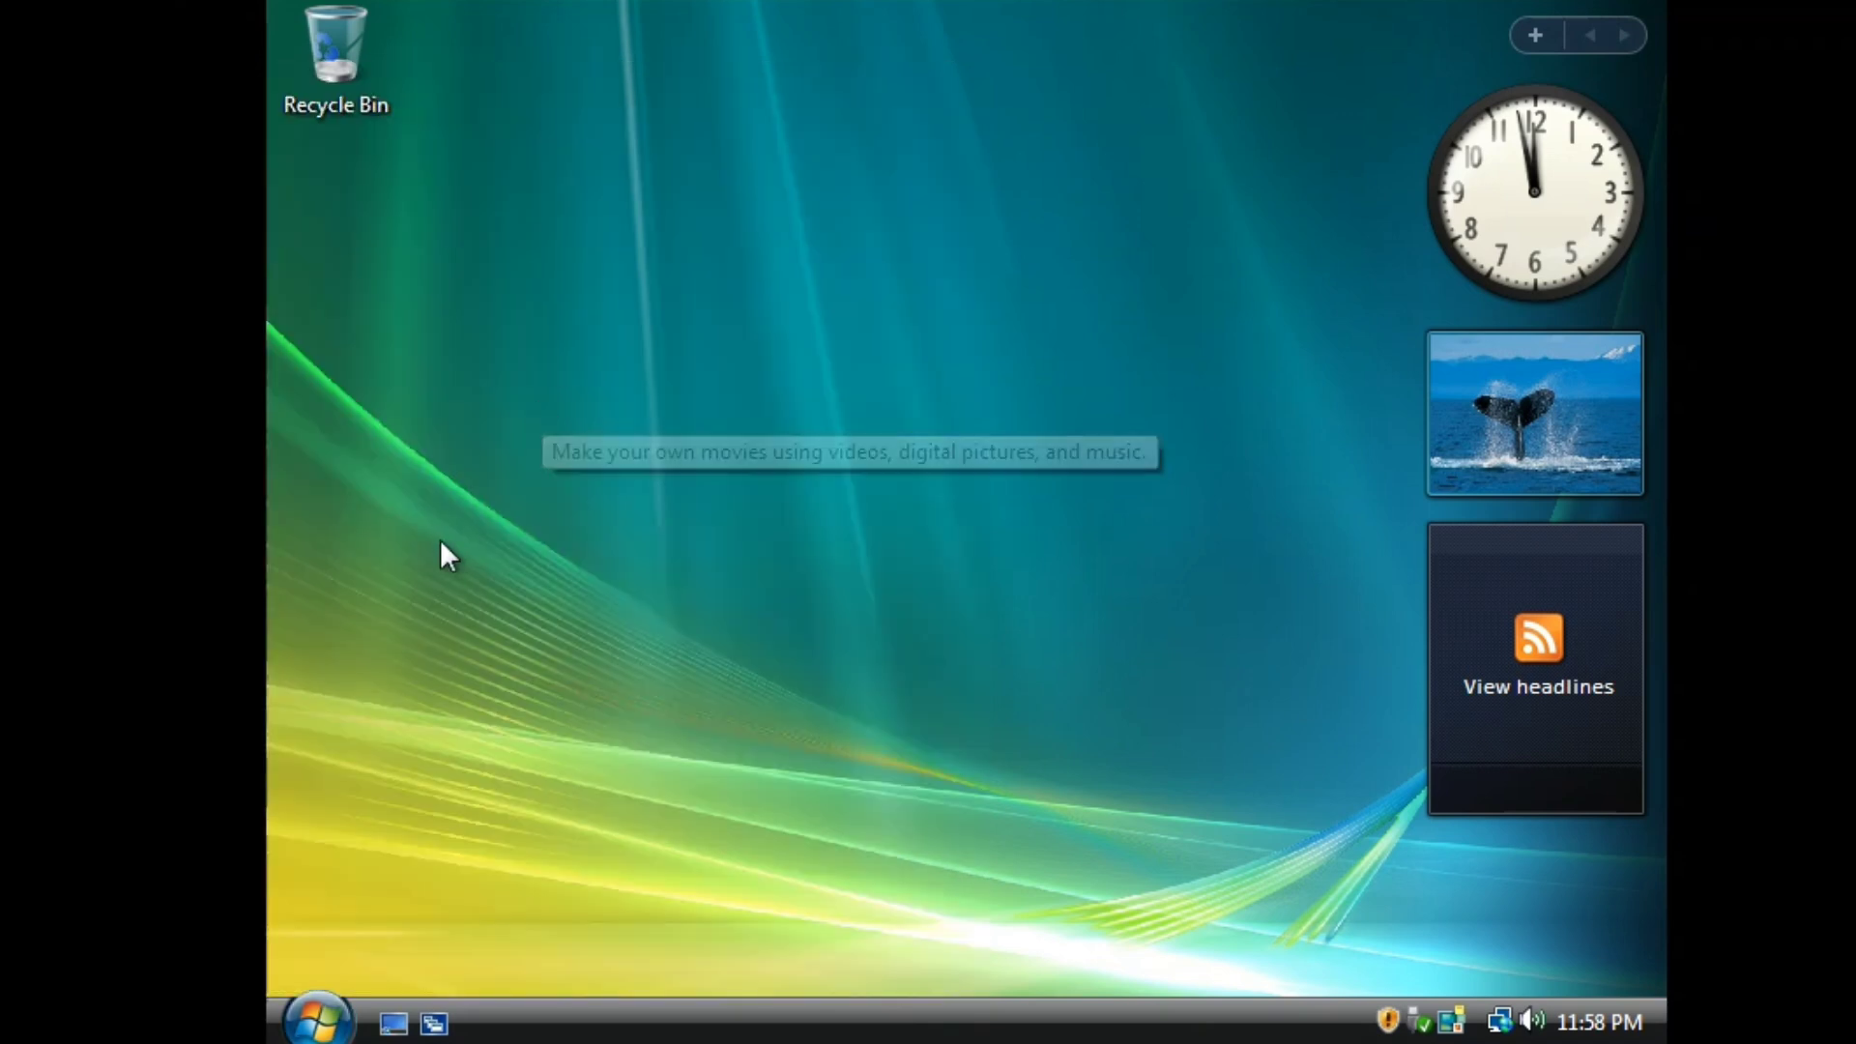
left_click(965, 625)
Expand Accessories, Extras and Upgrades, Games and Maintenance in All Programs, then open Control Panel.
left_click(336, 1020)
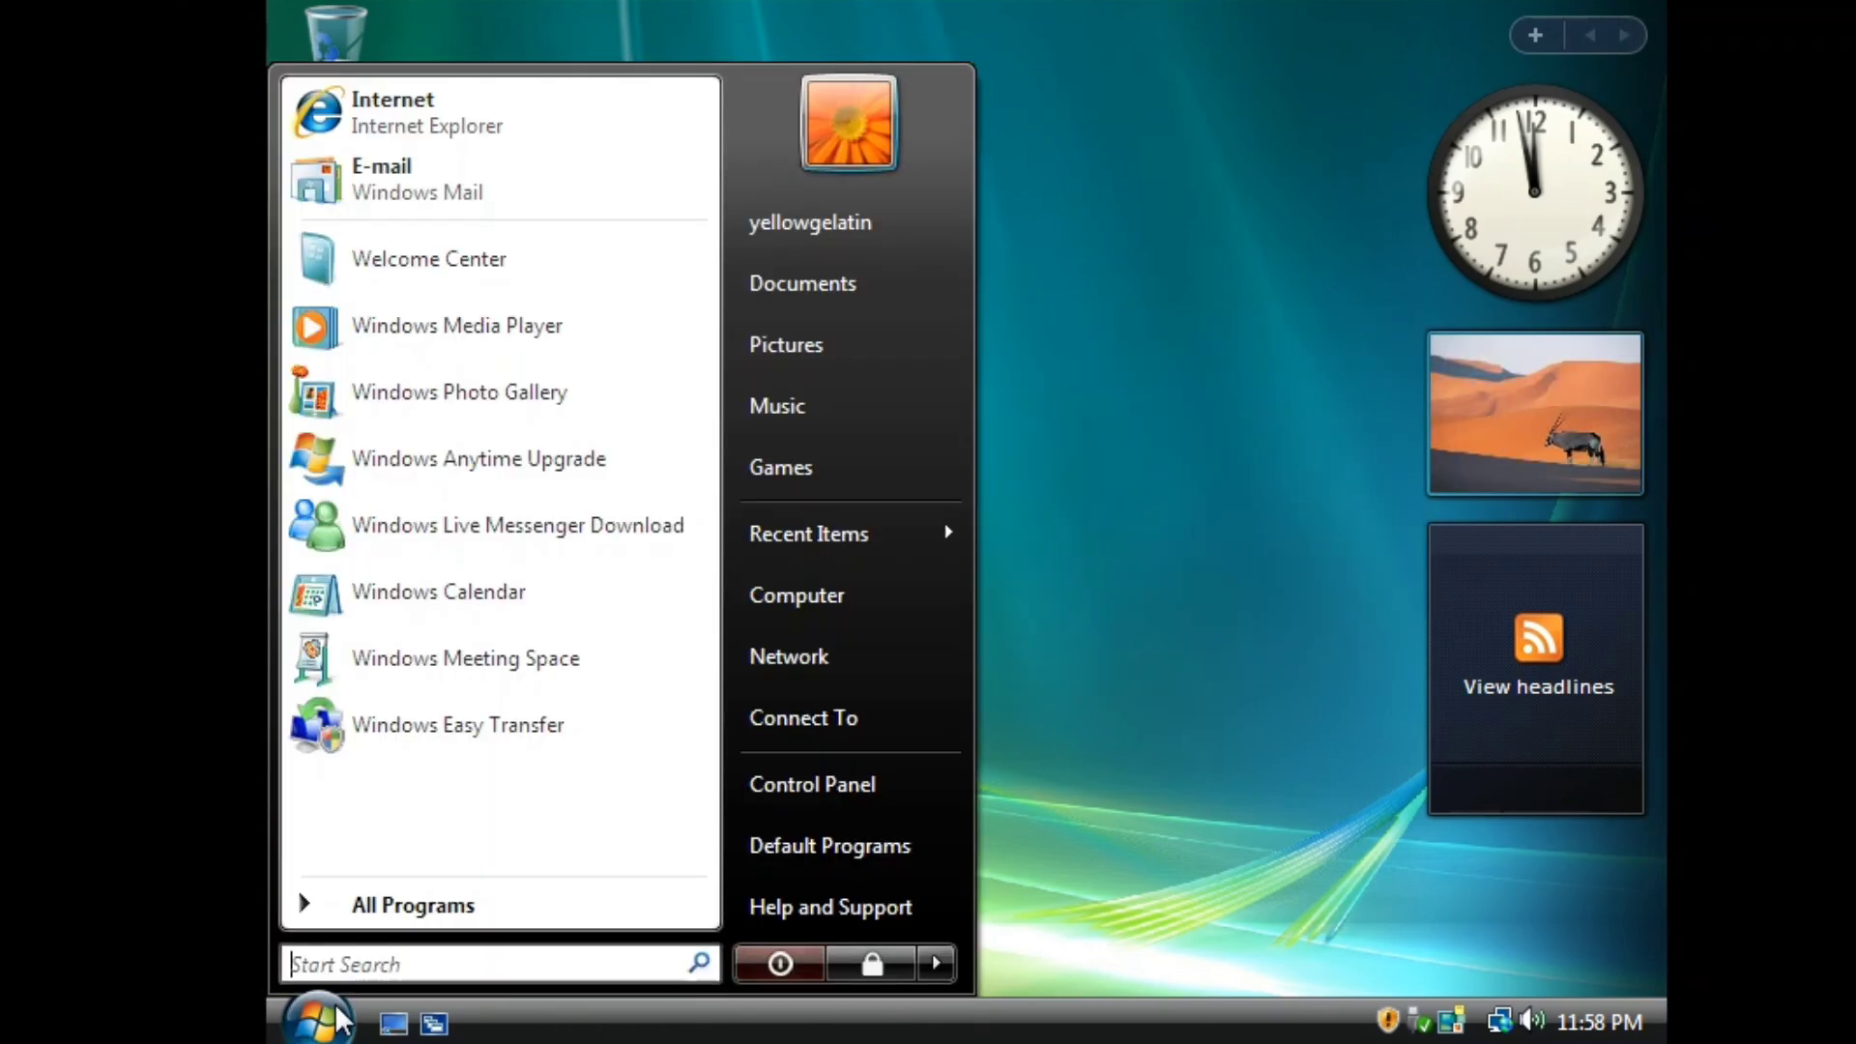
left_click(485, 903)
left_click(484, 506)
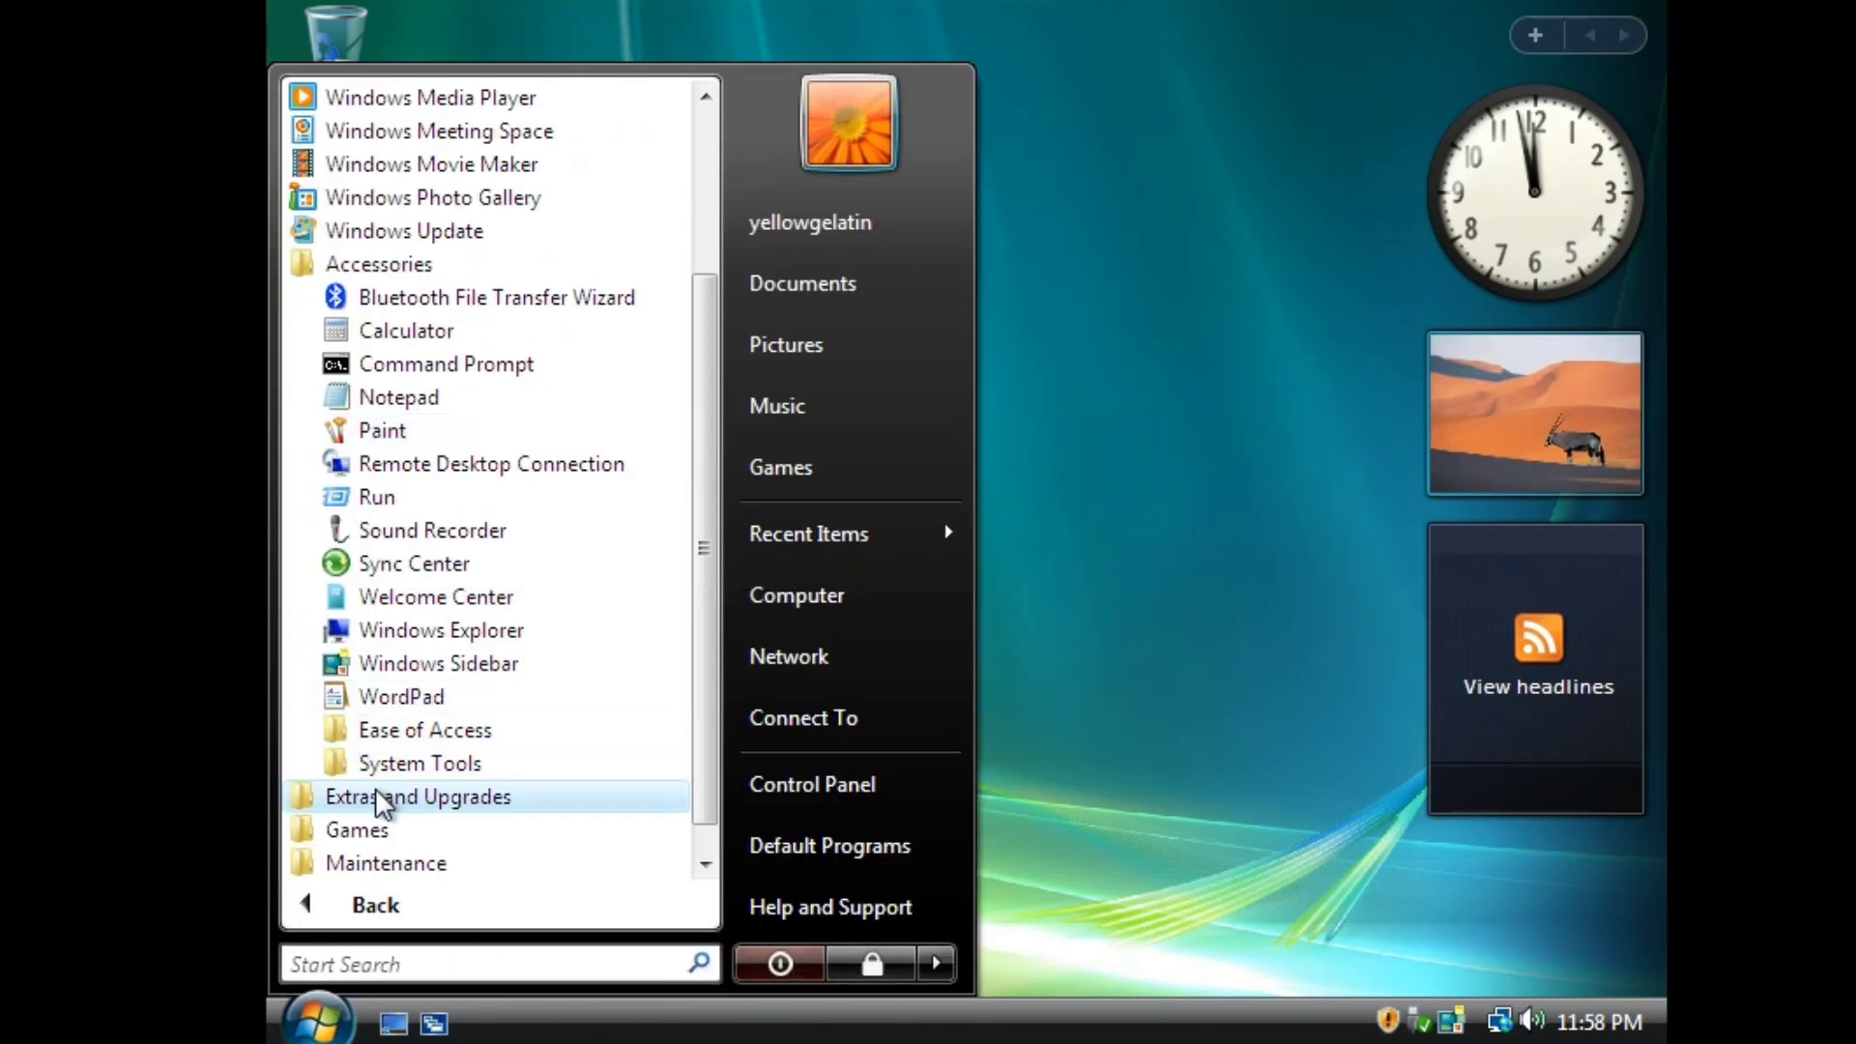
left_click(373, 797)
left_click(387, 788)
left_click(353, 824)
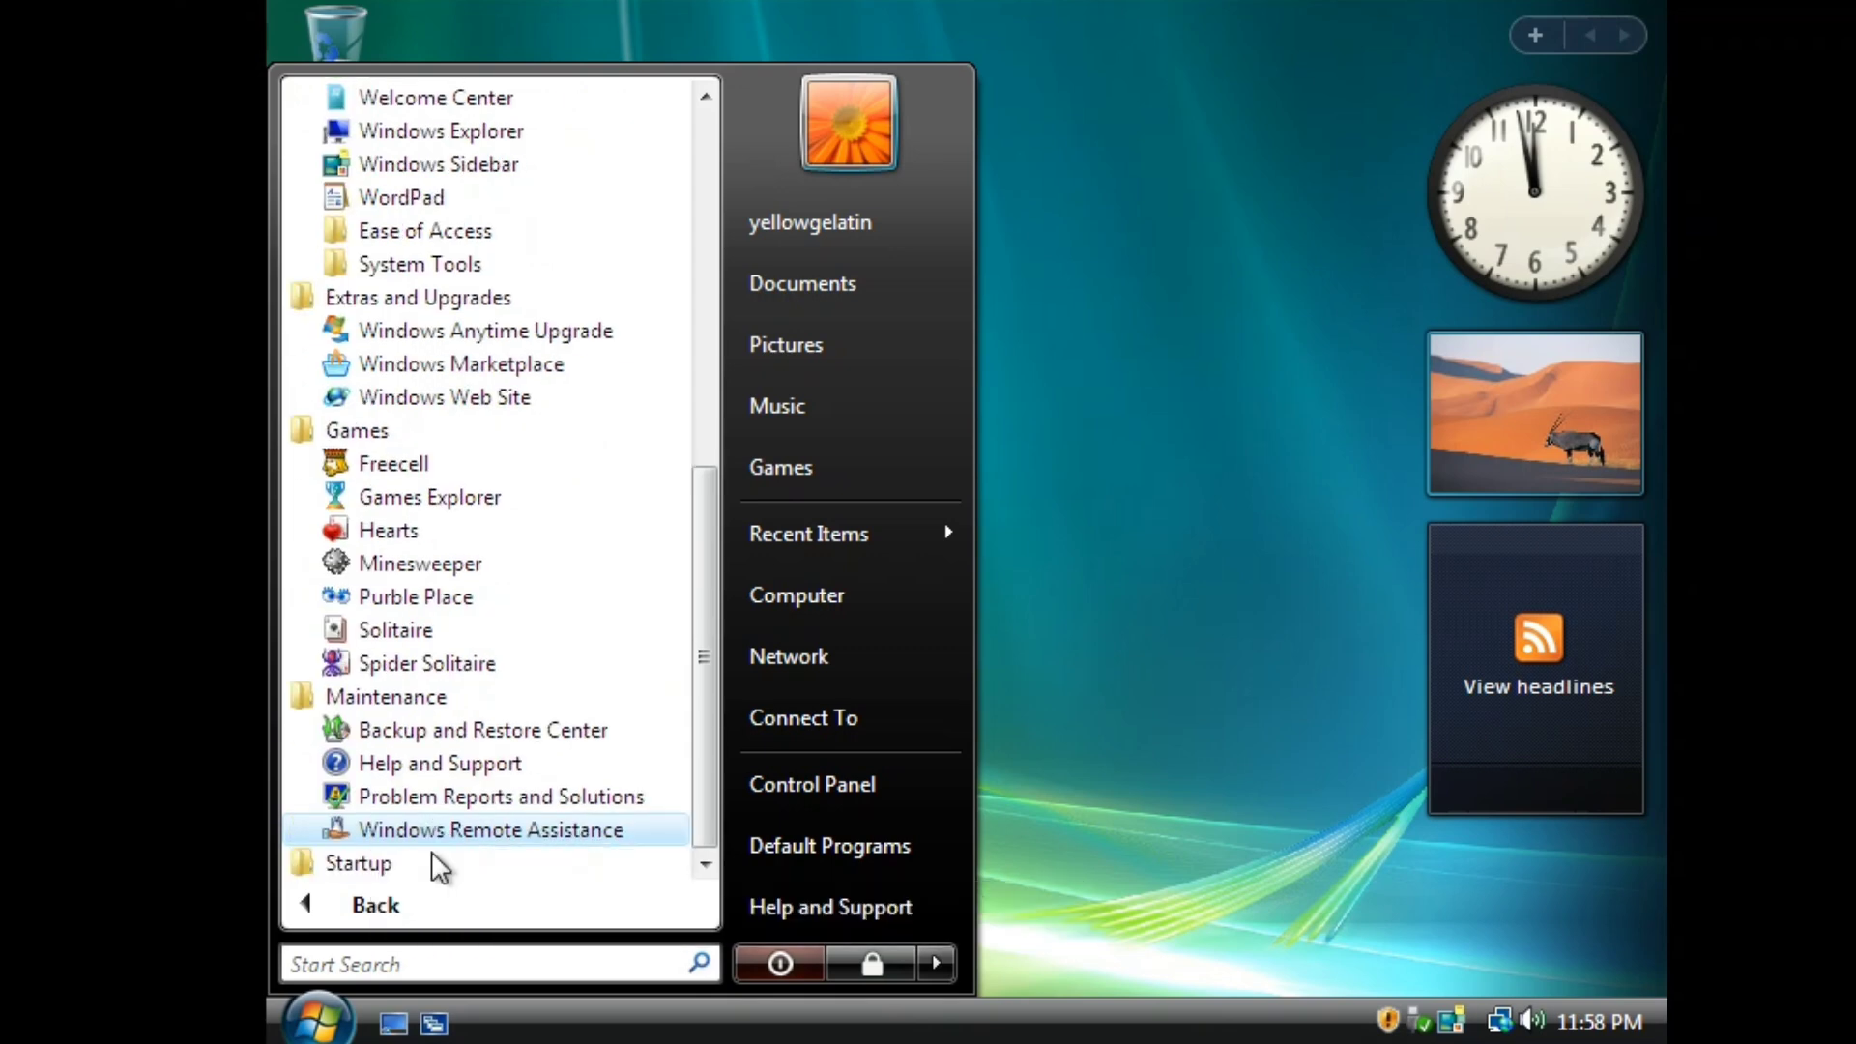
scroll(435, 628, "up", 8)
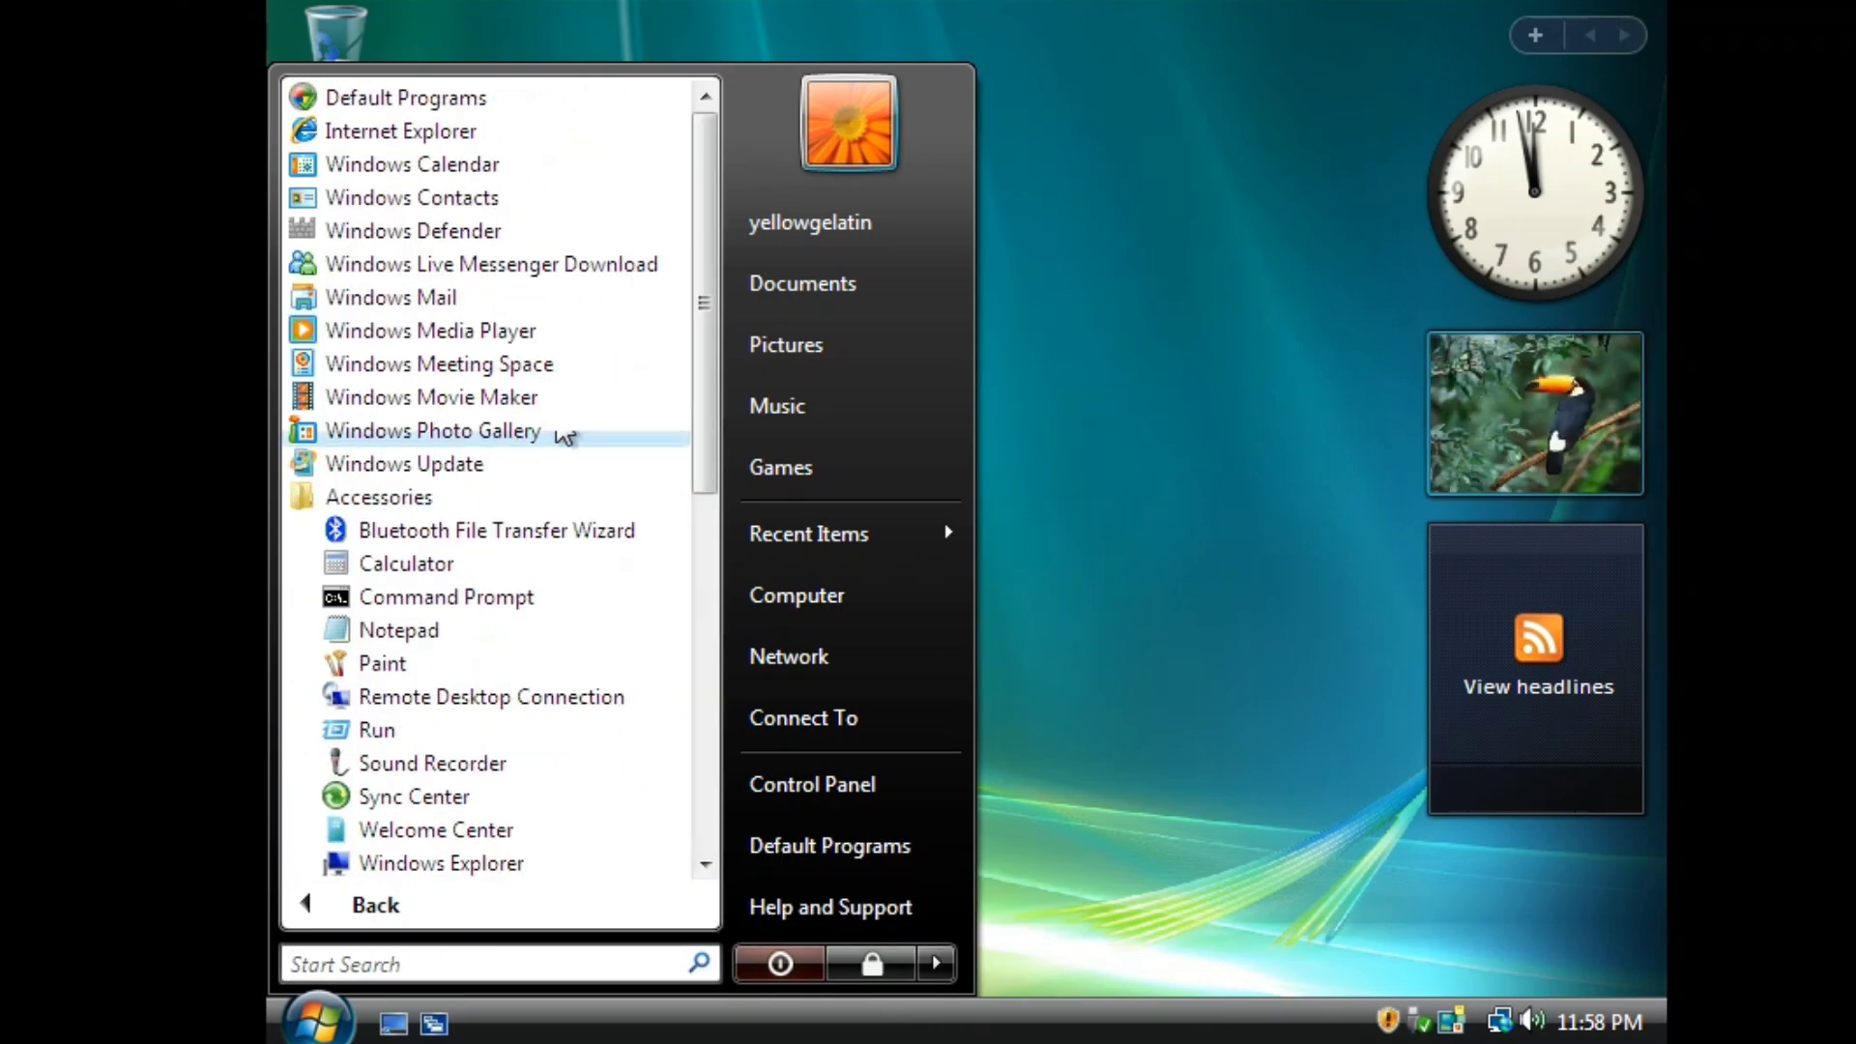
left_click(812, 784)
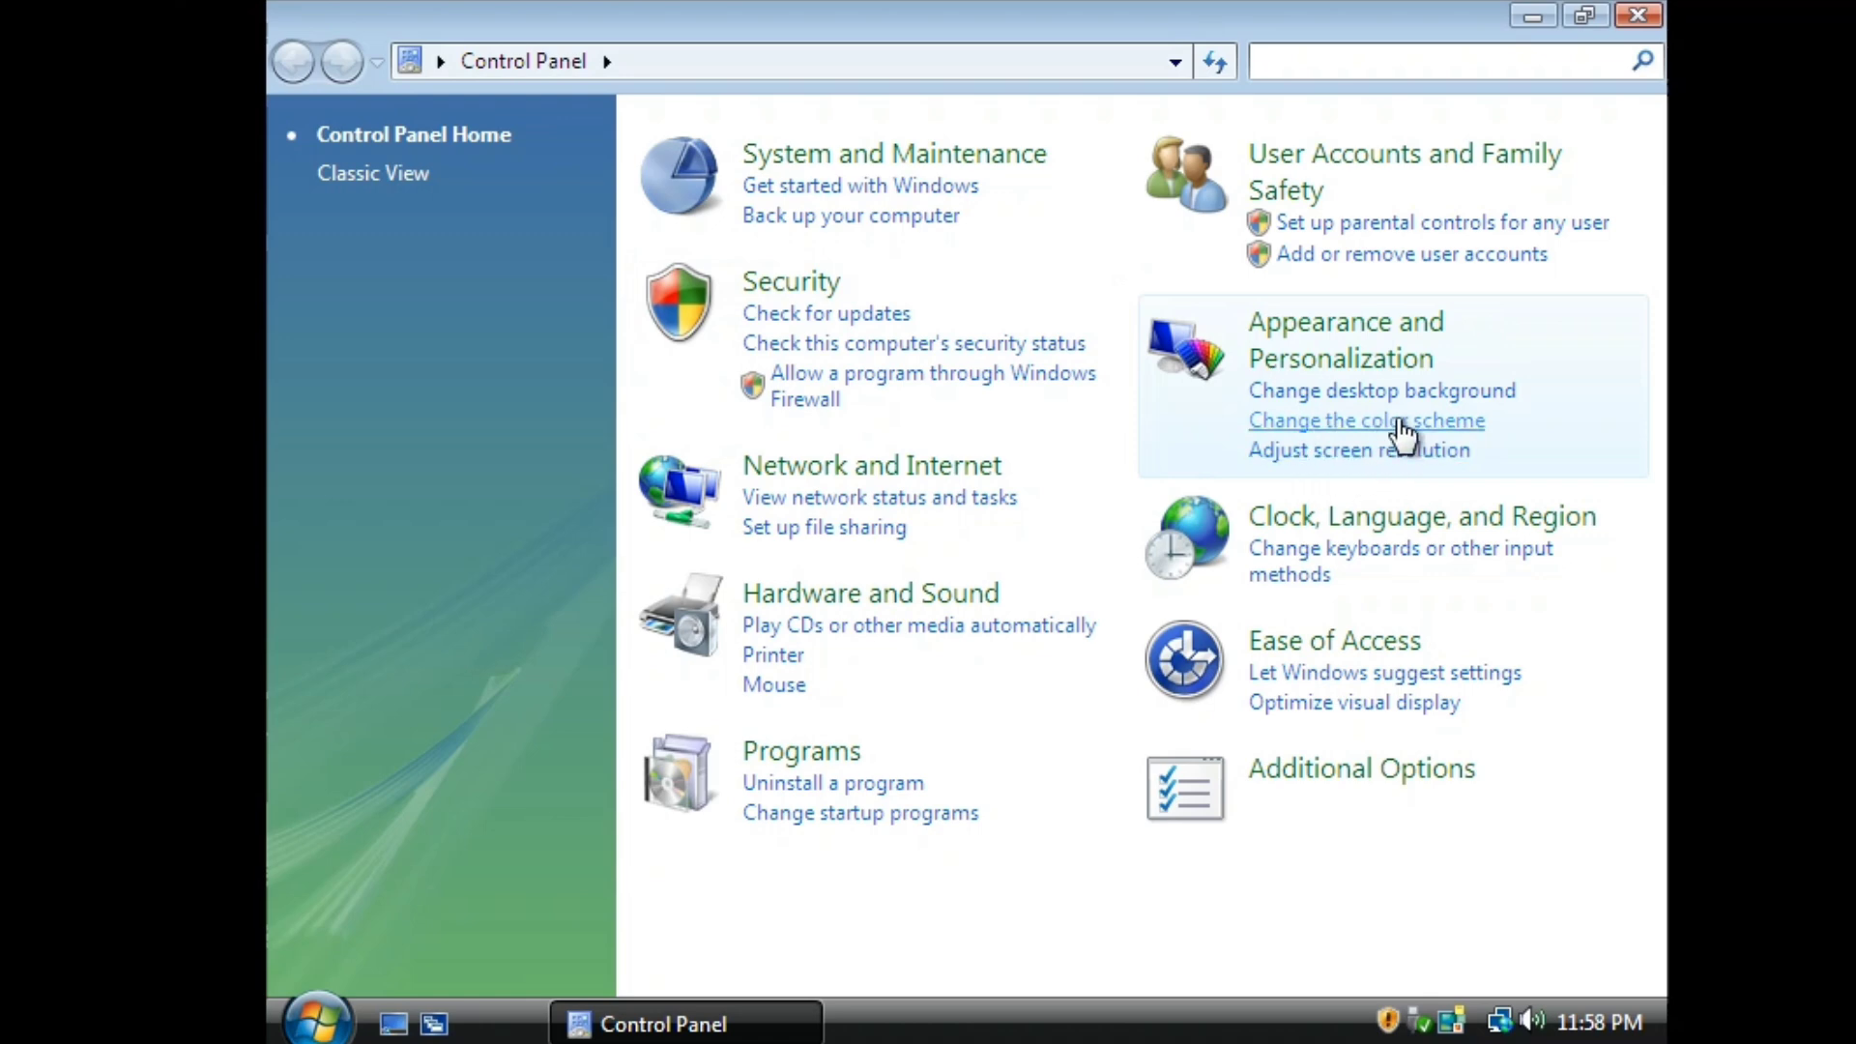
Check Computer's system properties (Home Basic SP1, 1.00 GB RAM, activation status), then close them.
left_click(1633, 14)
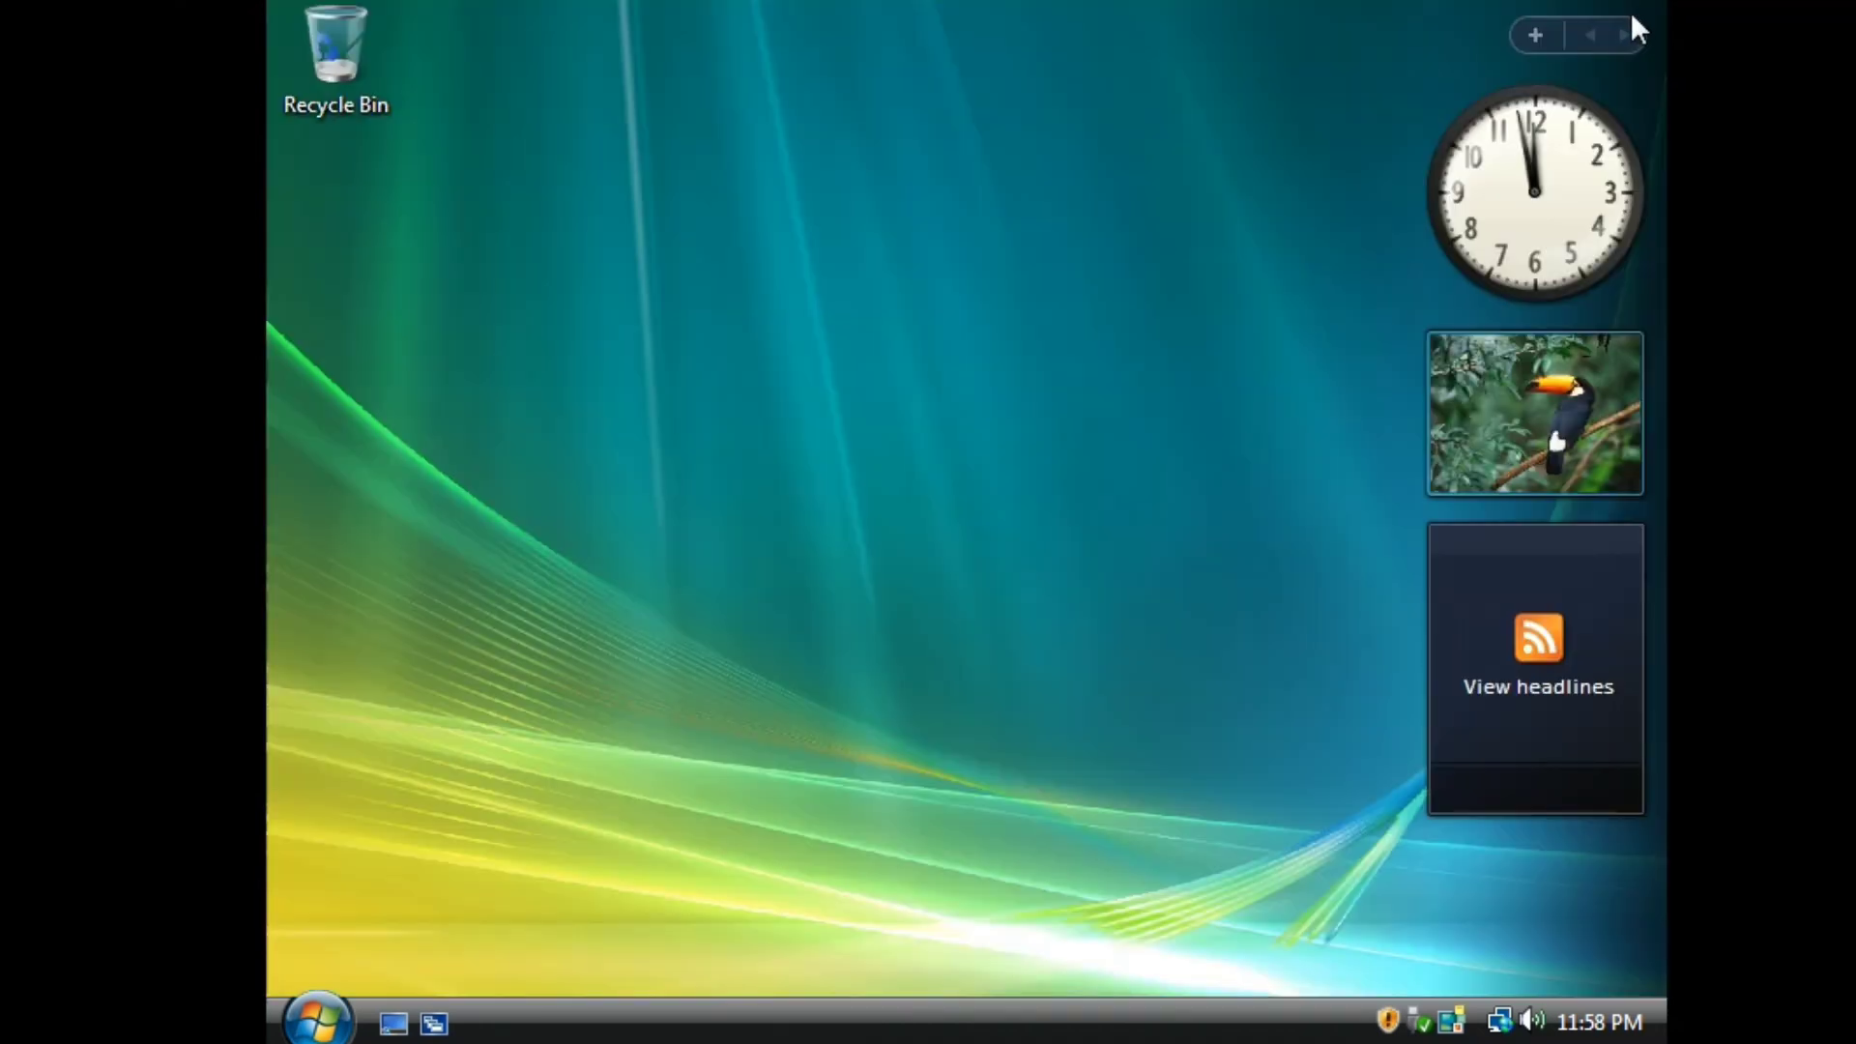
right_click(1056, 355)
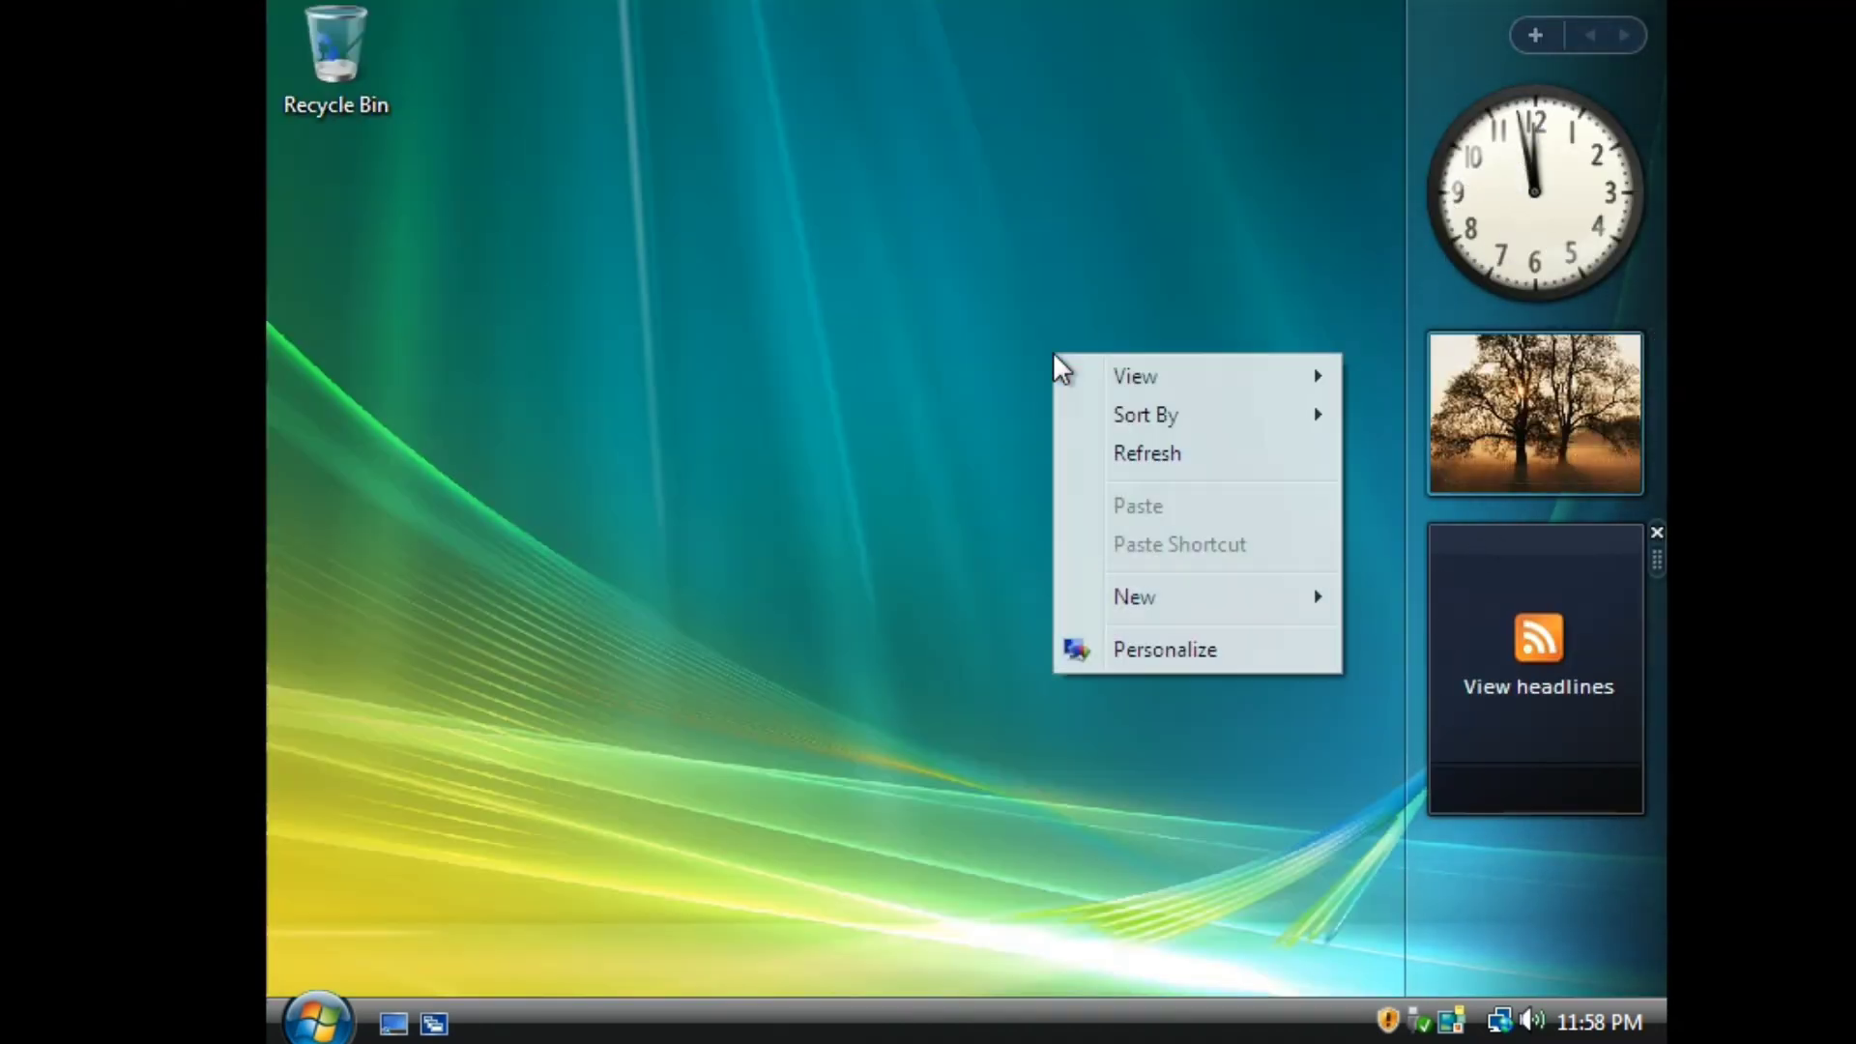
left_click(317, 1020)
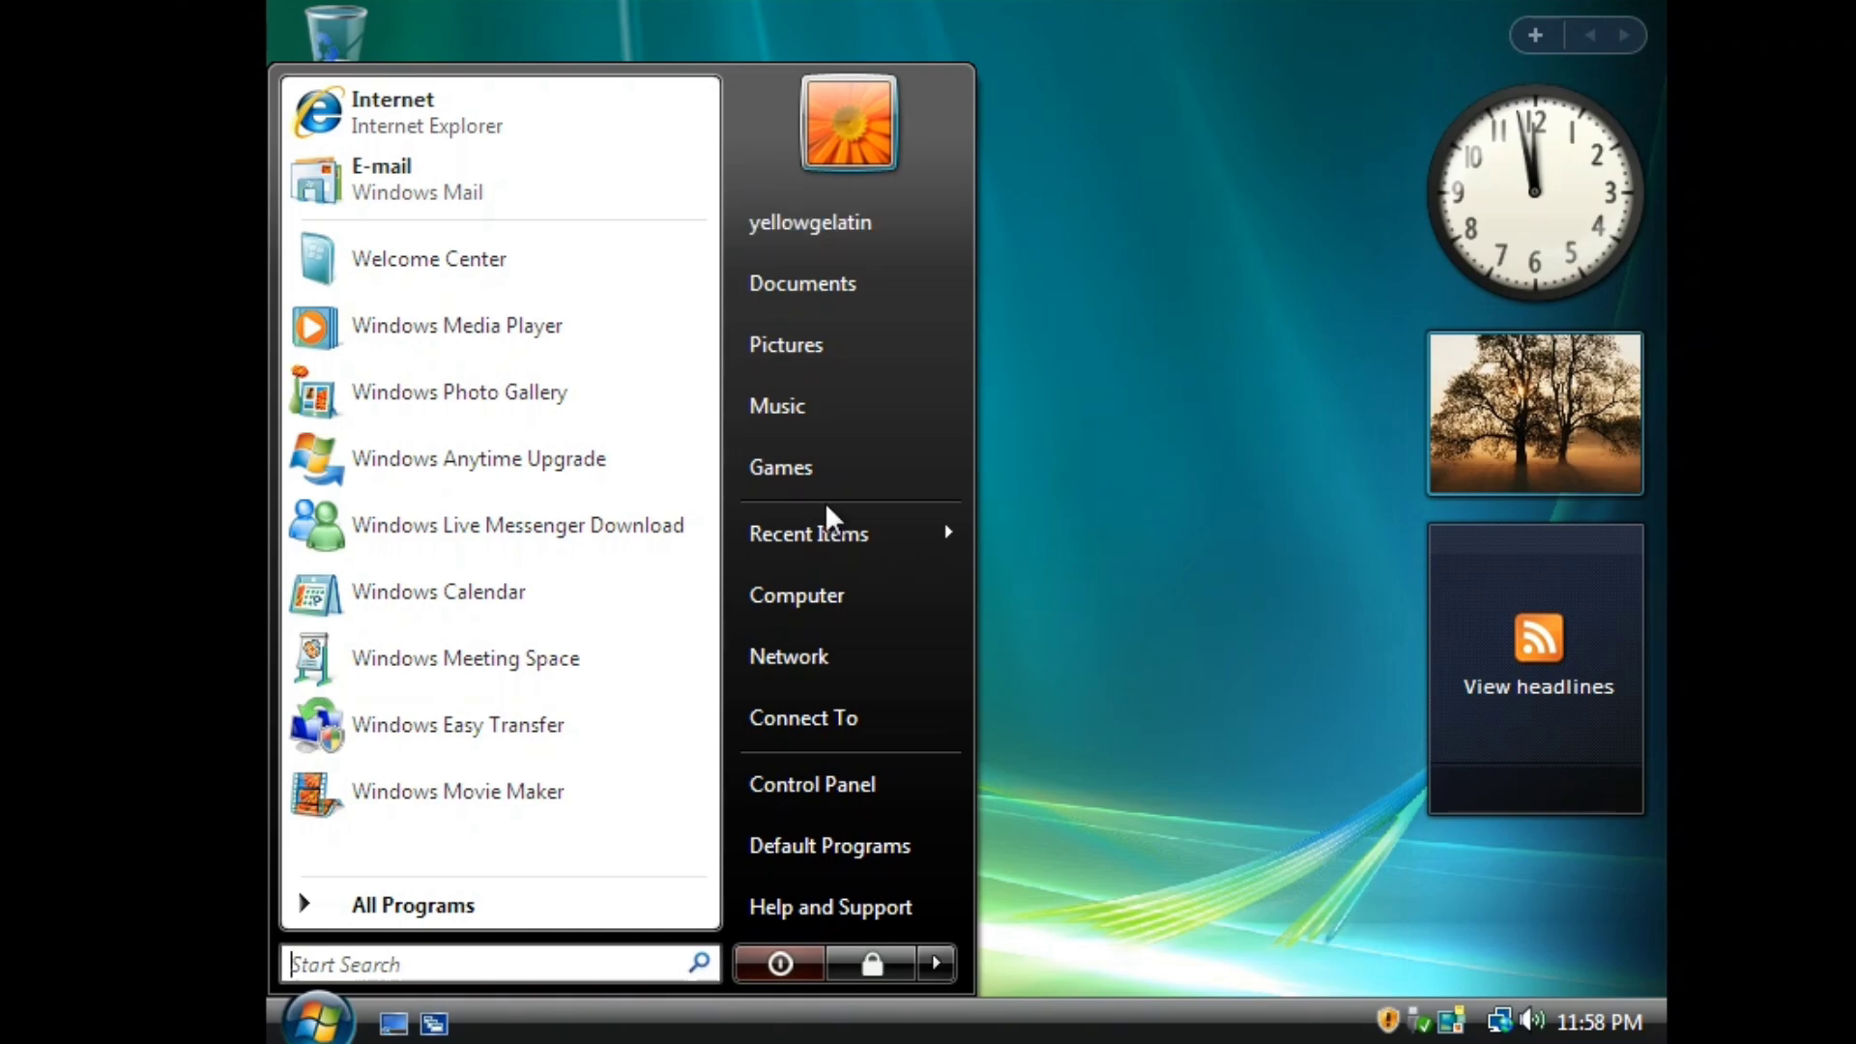
right_click(866, 593)
left_click(957, 919)
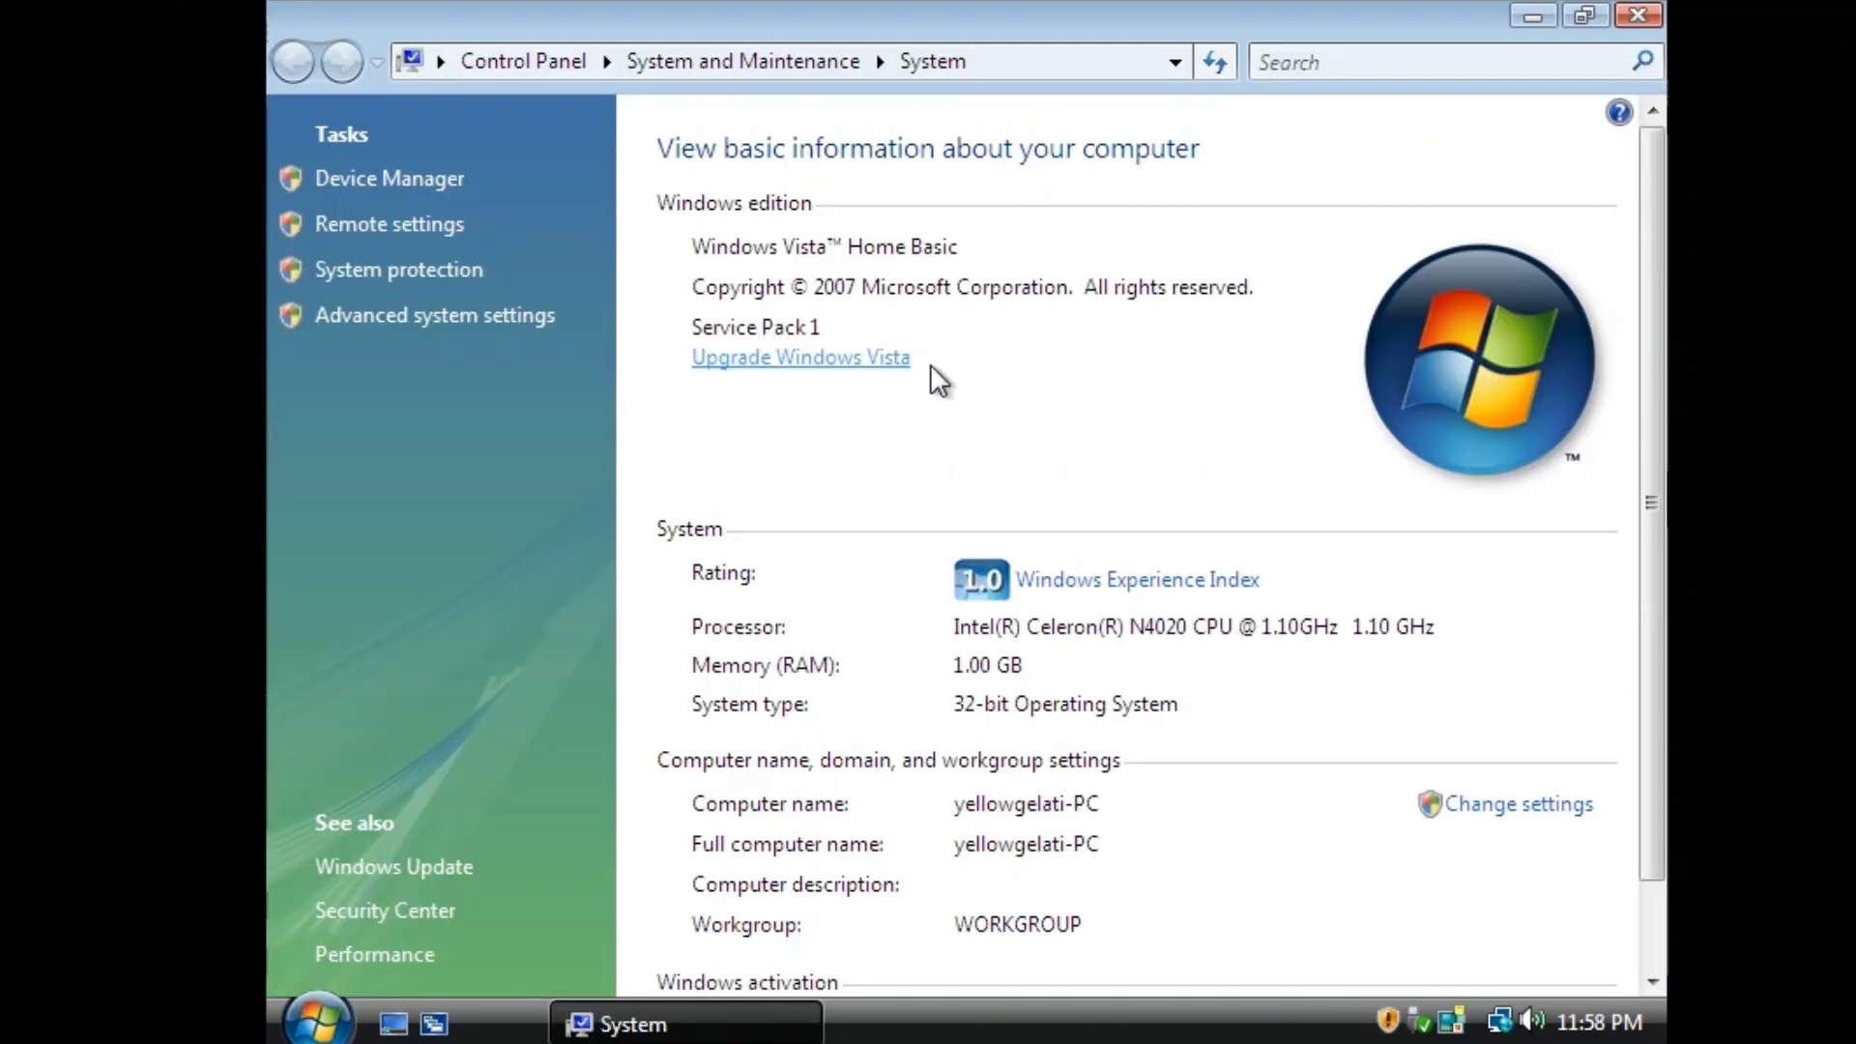
scroll(942, 512, "down", 1)
left_click(1002, 930)
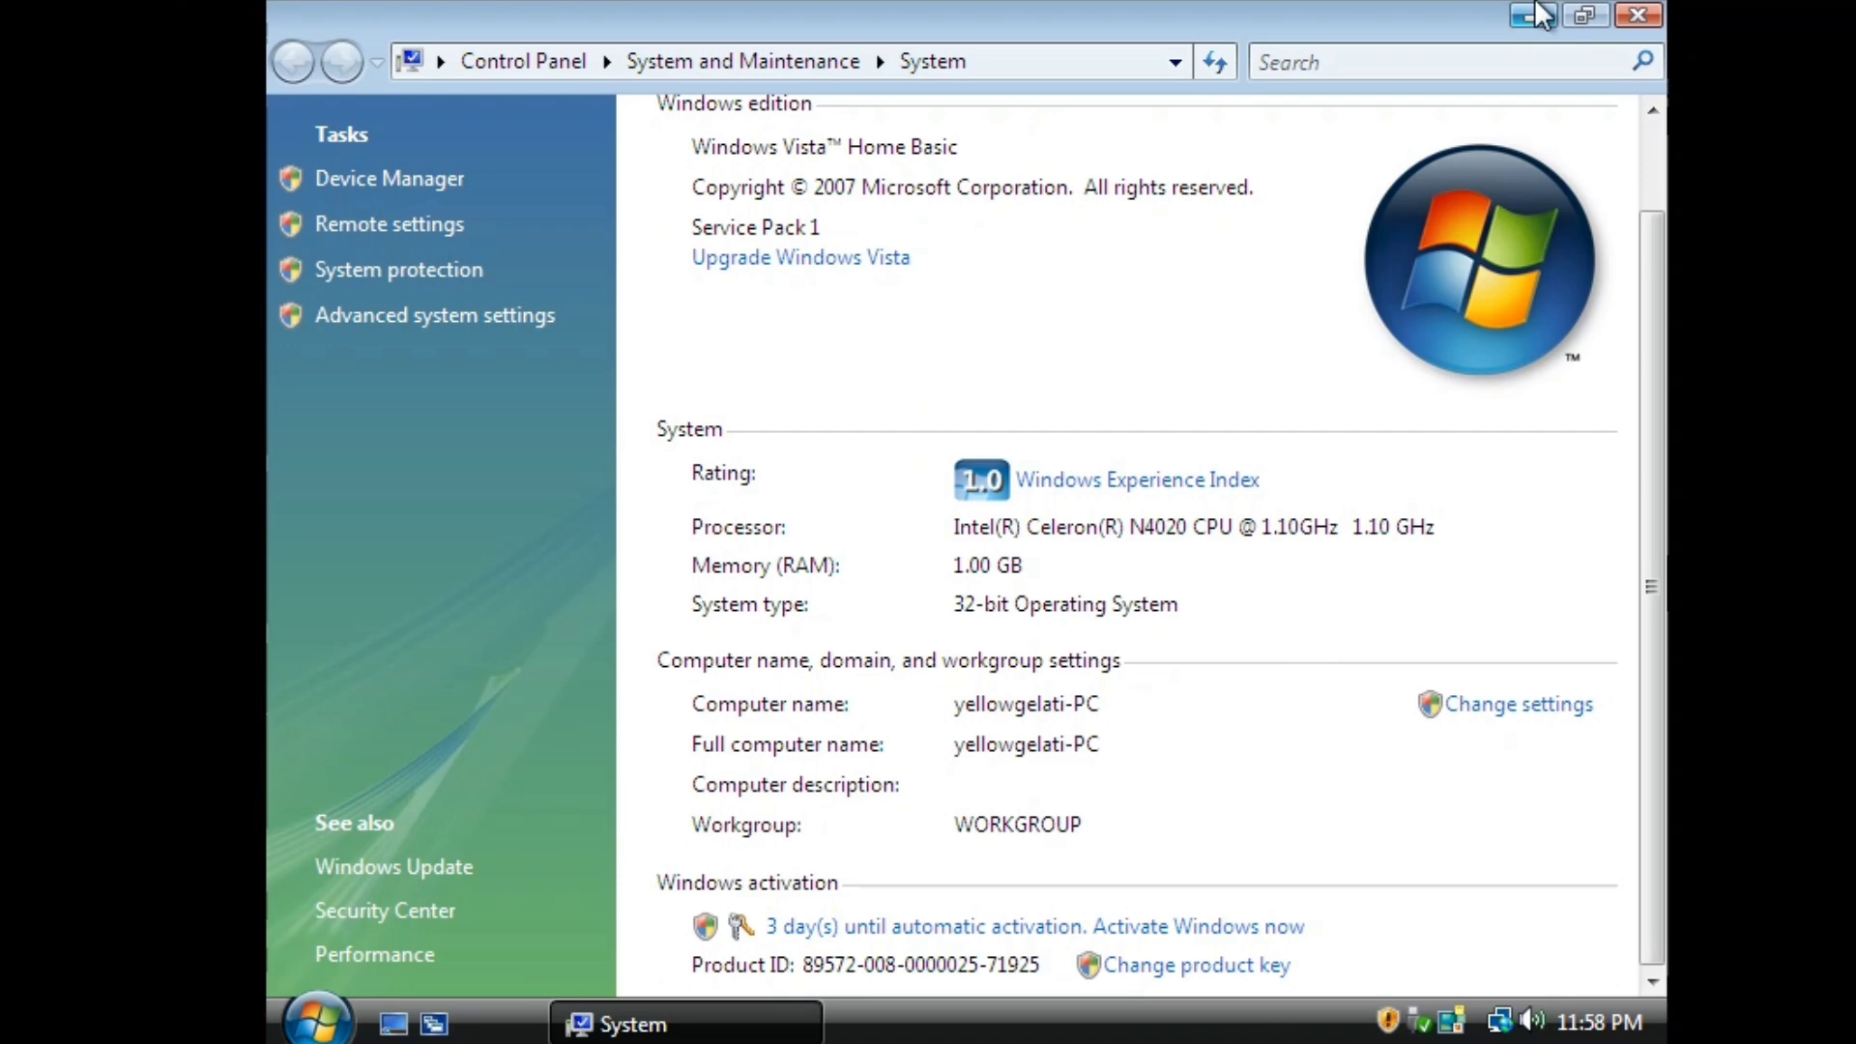
left_click(1633, 13)
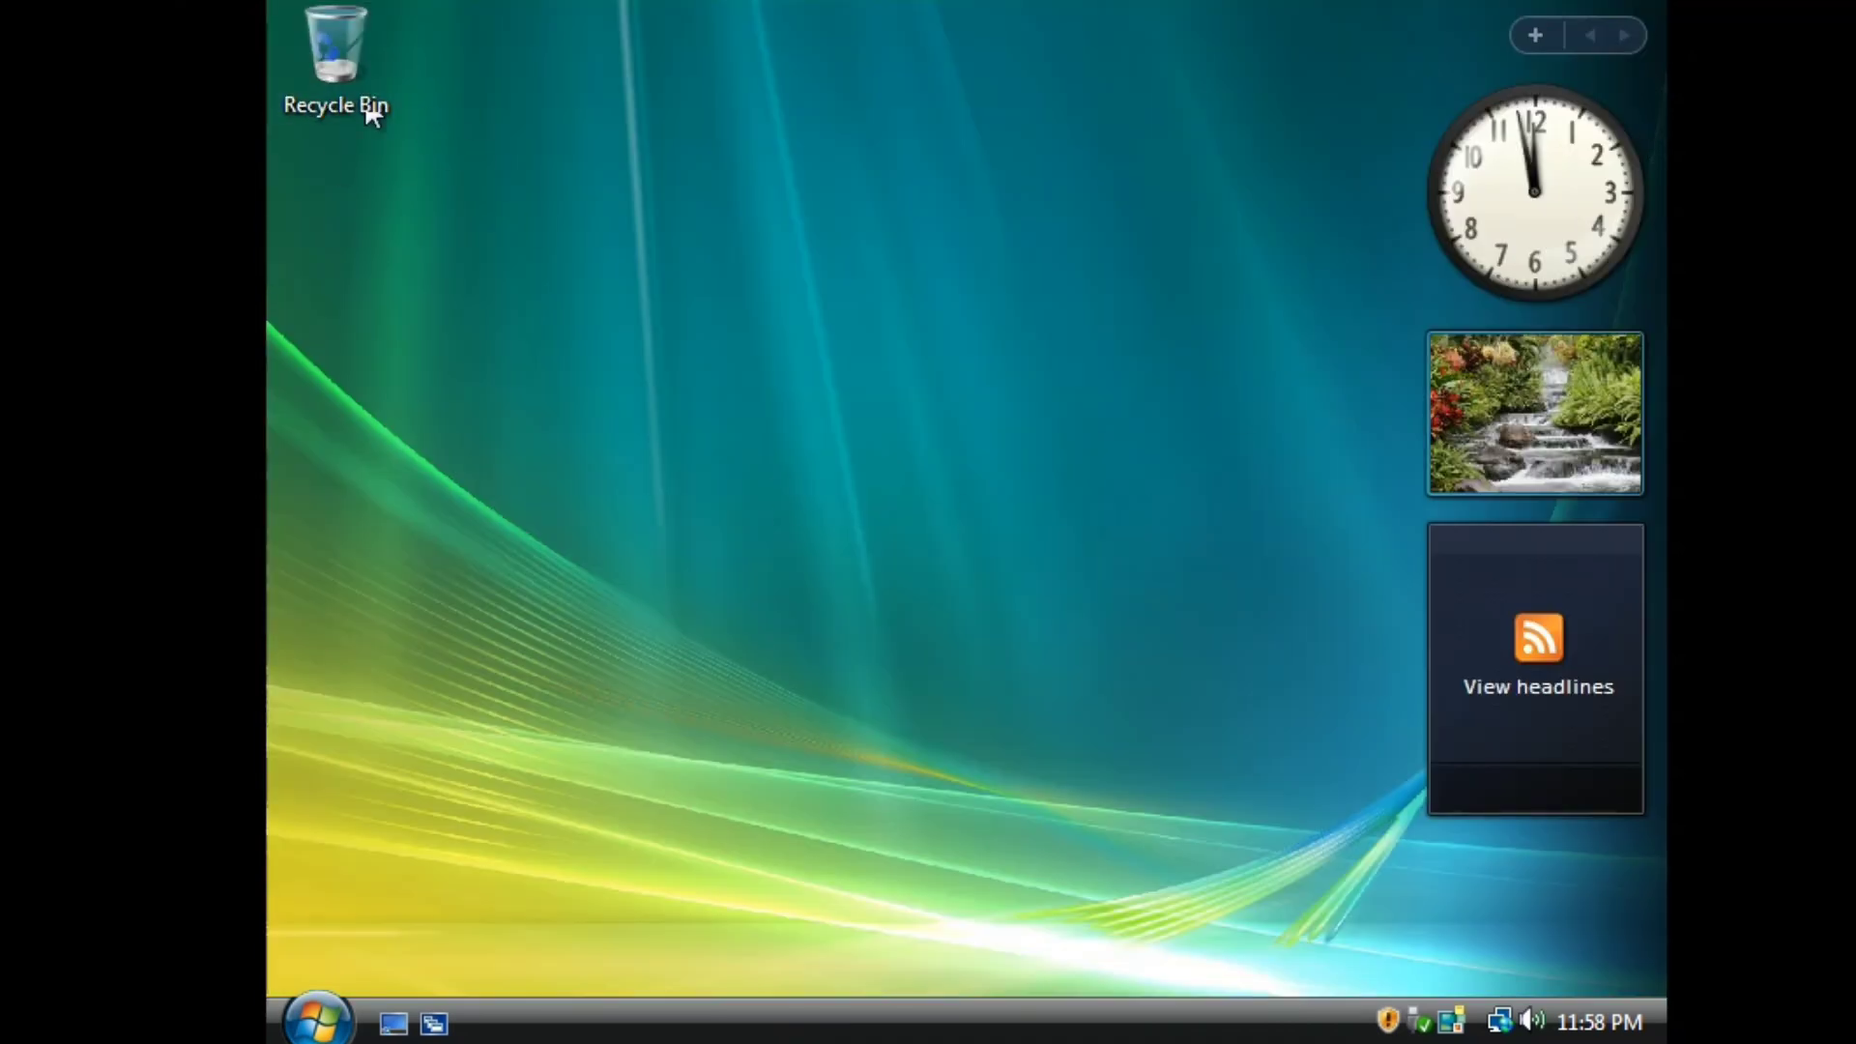
left_click(319, 1023)
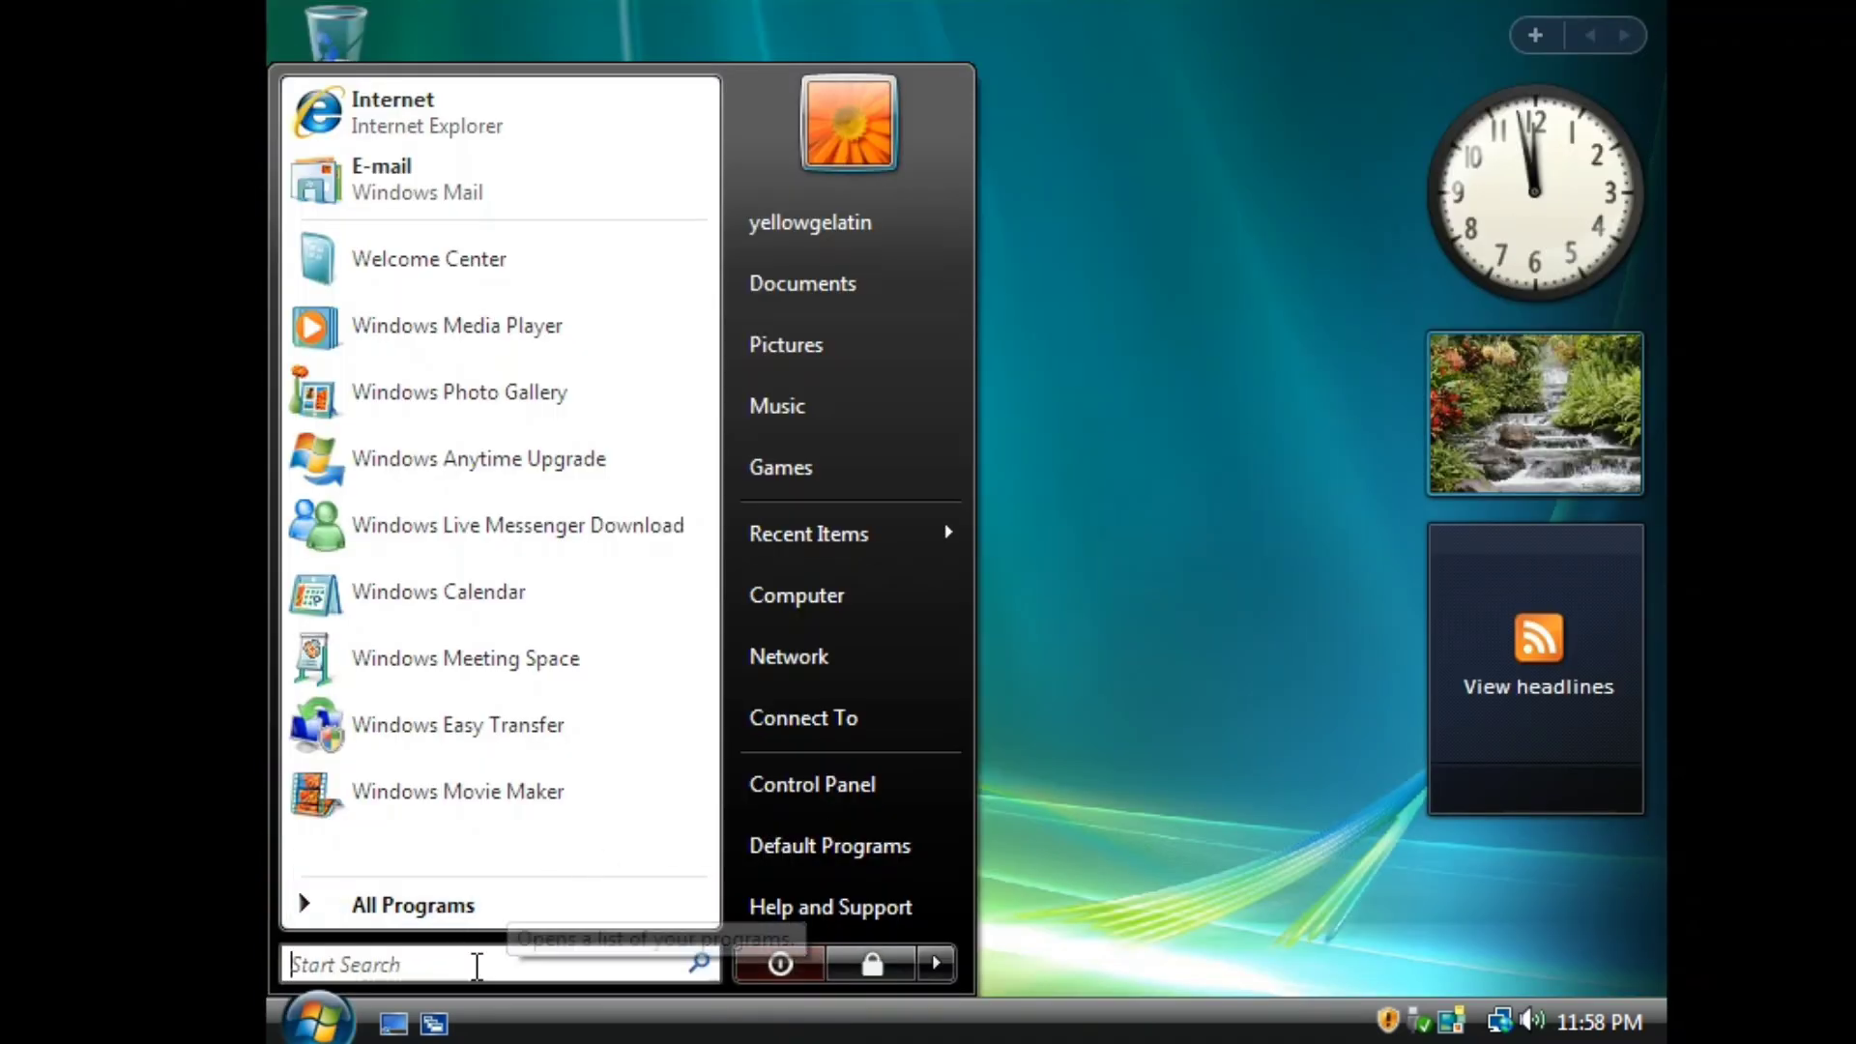
type("winver")
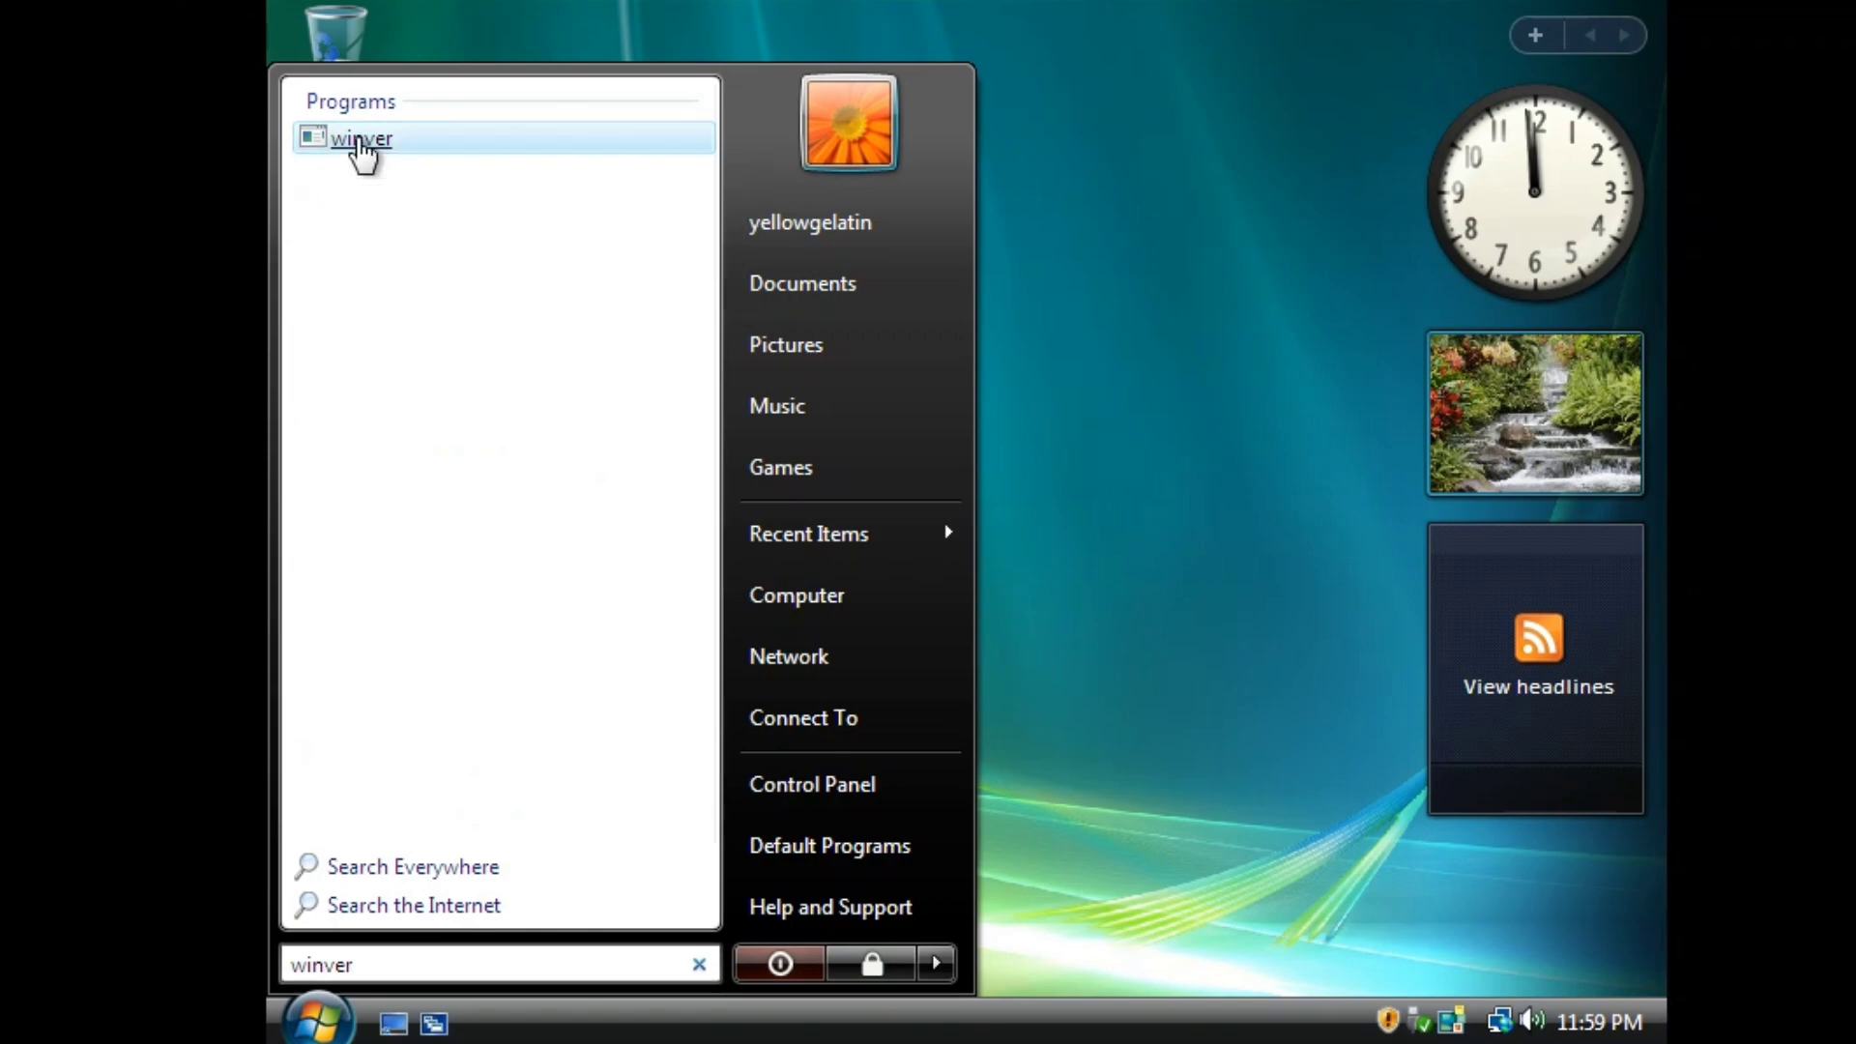
left_click(359, 140)
left_click_drag(663, 84, 819, 180)
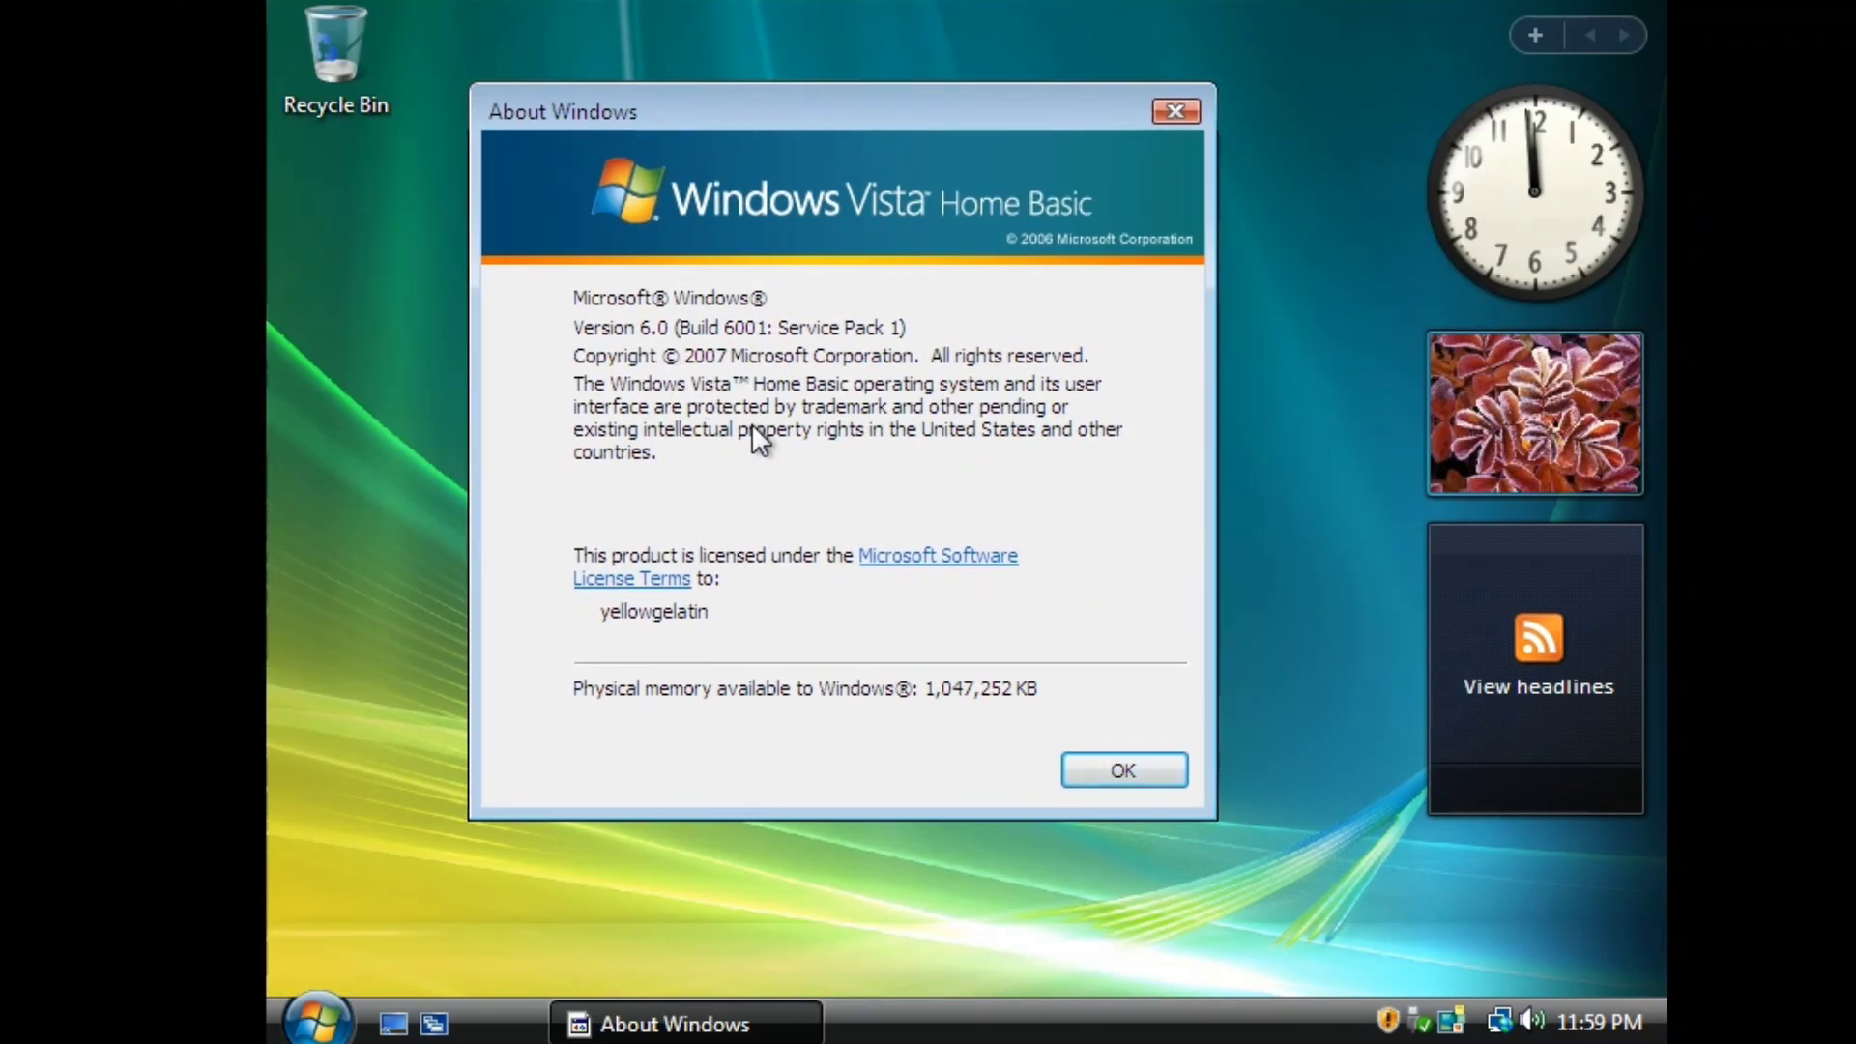
left_click(1107, 770)
left_click(309, 1021)
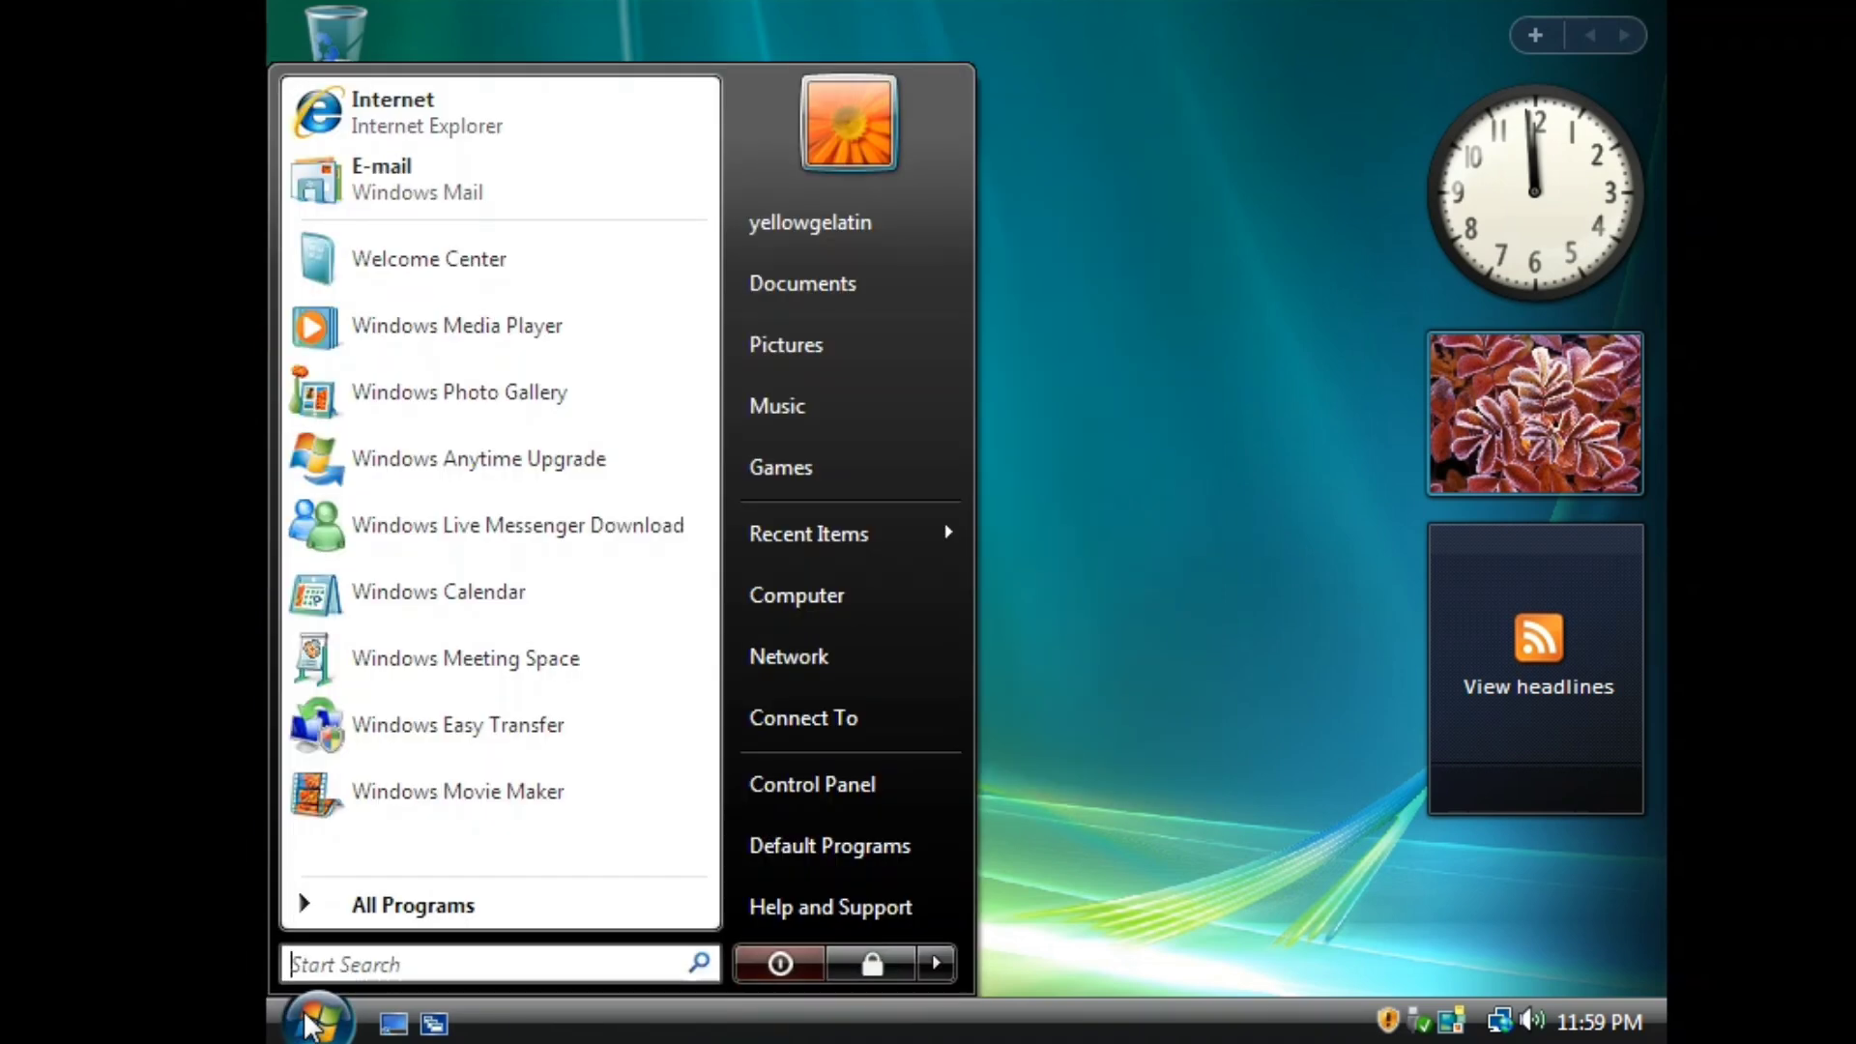
left_click(406, 326)
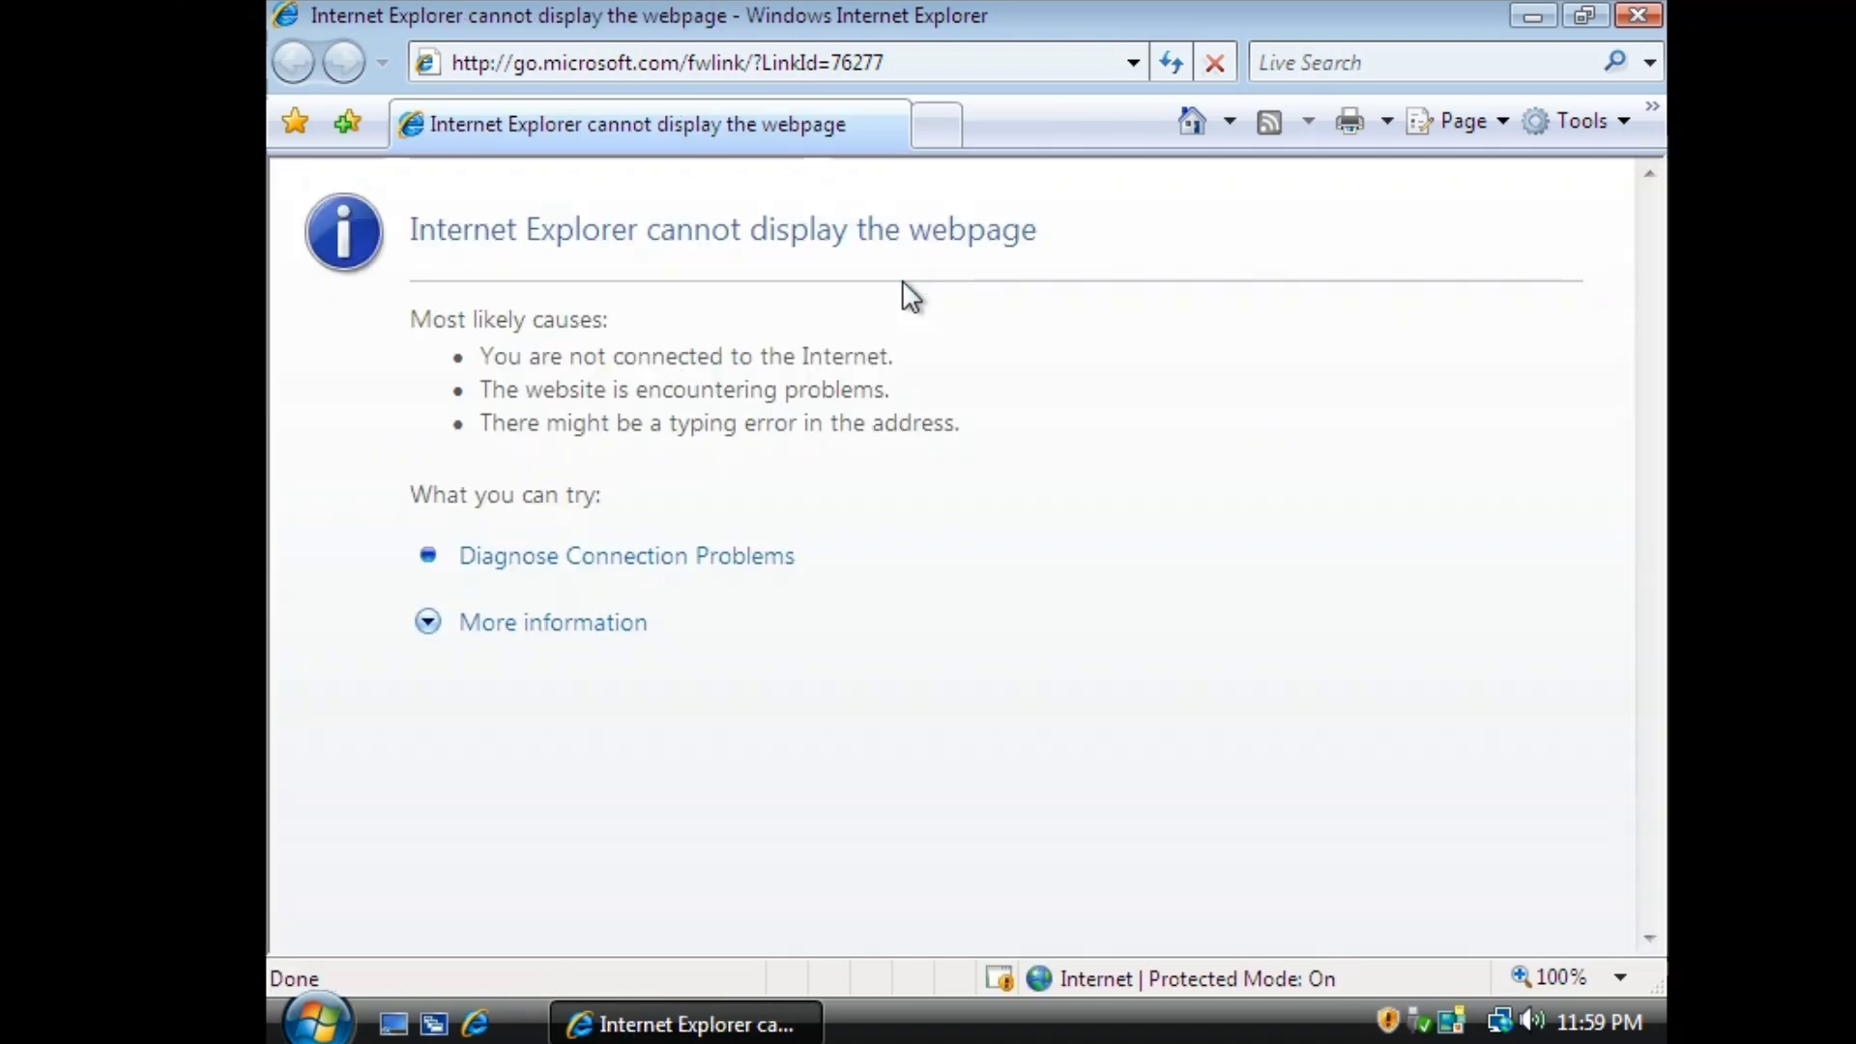
left_click(1638, 15)
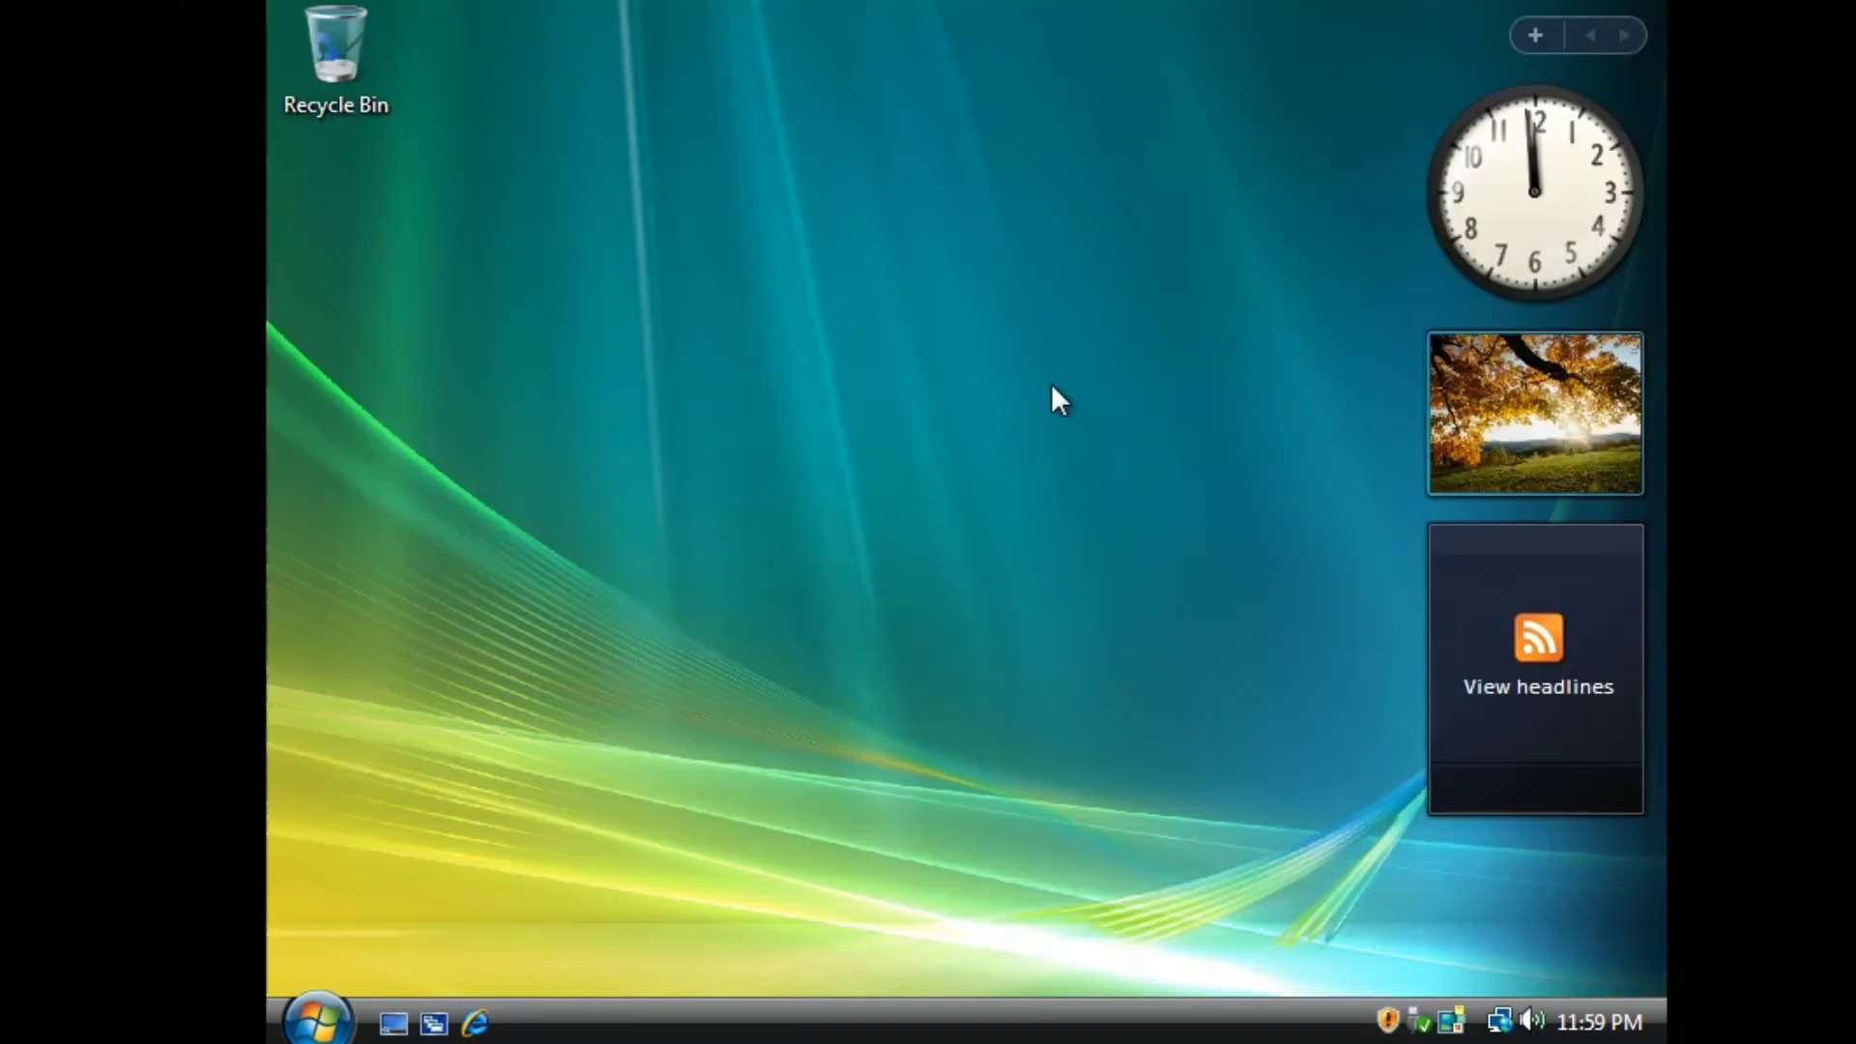
left_click(317, 1020)
left_click(458, 908)
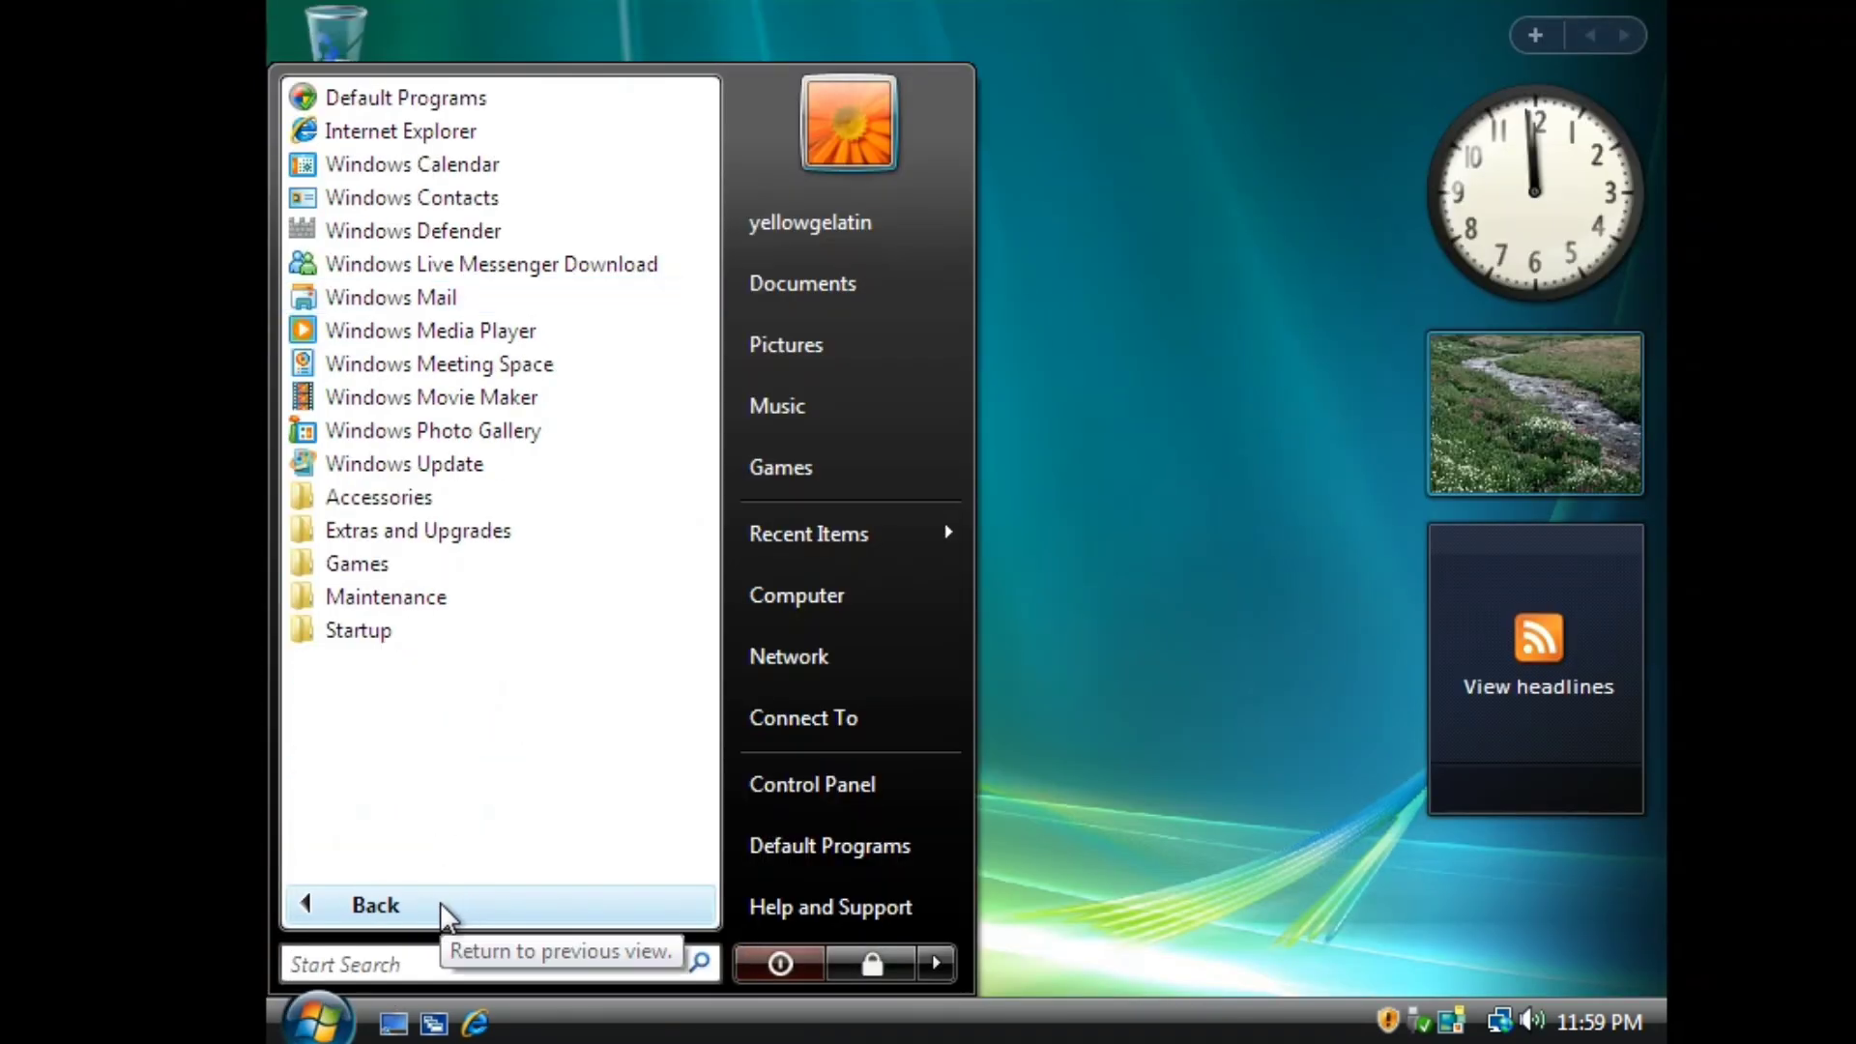
left_click(444, 334)
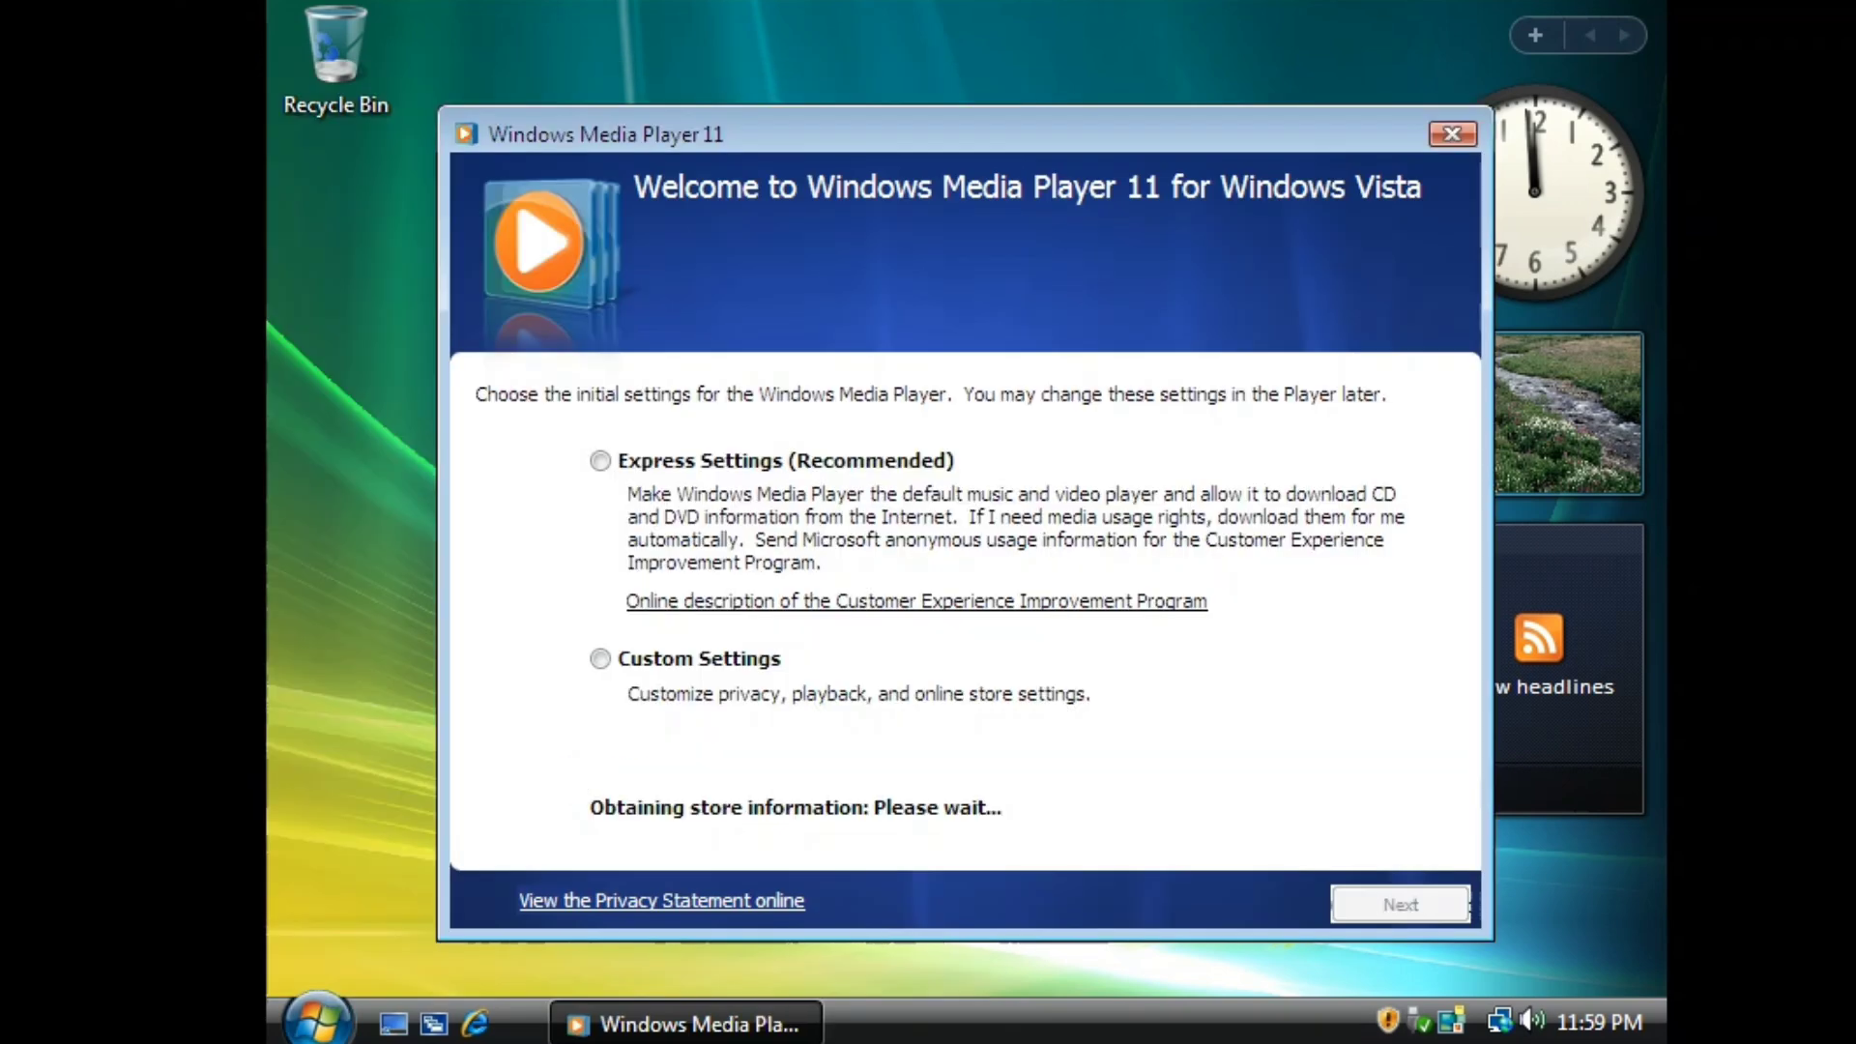
left_click(1409, 77)
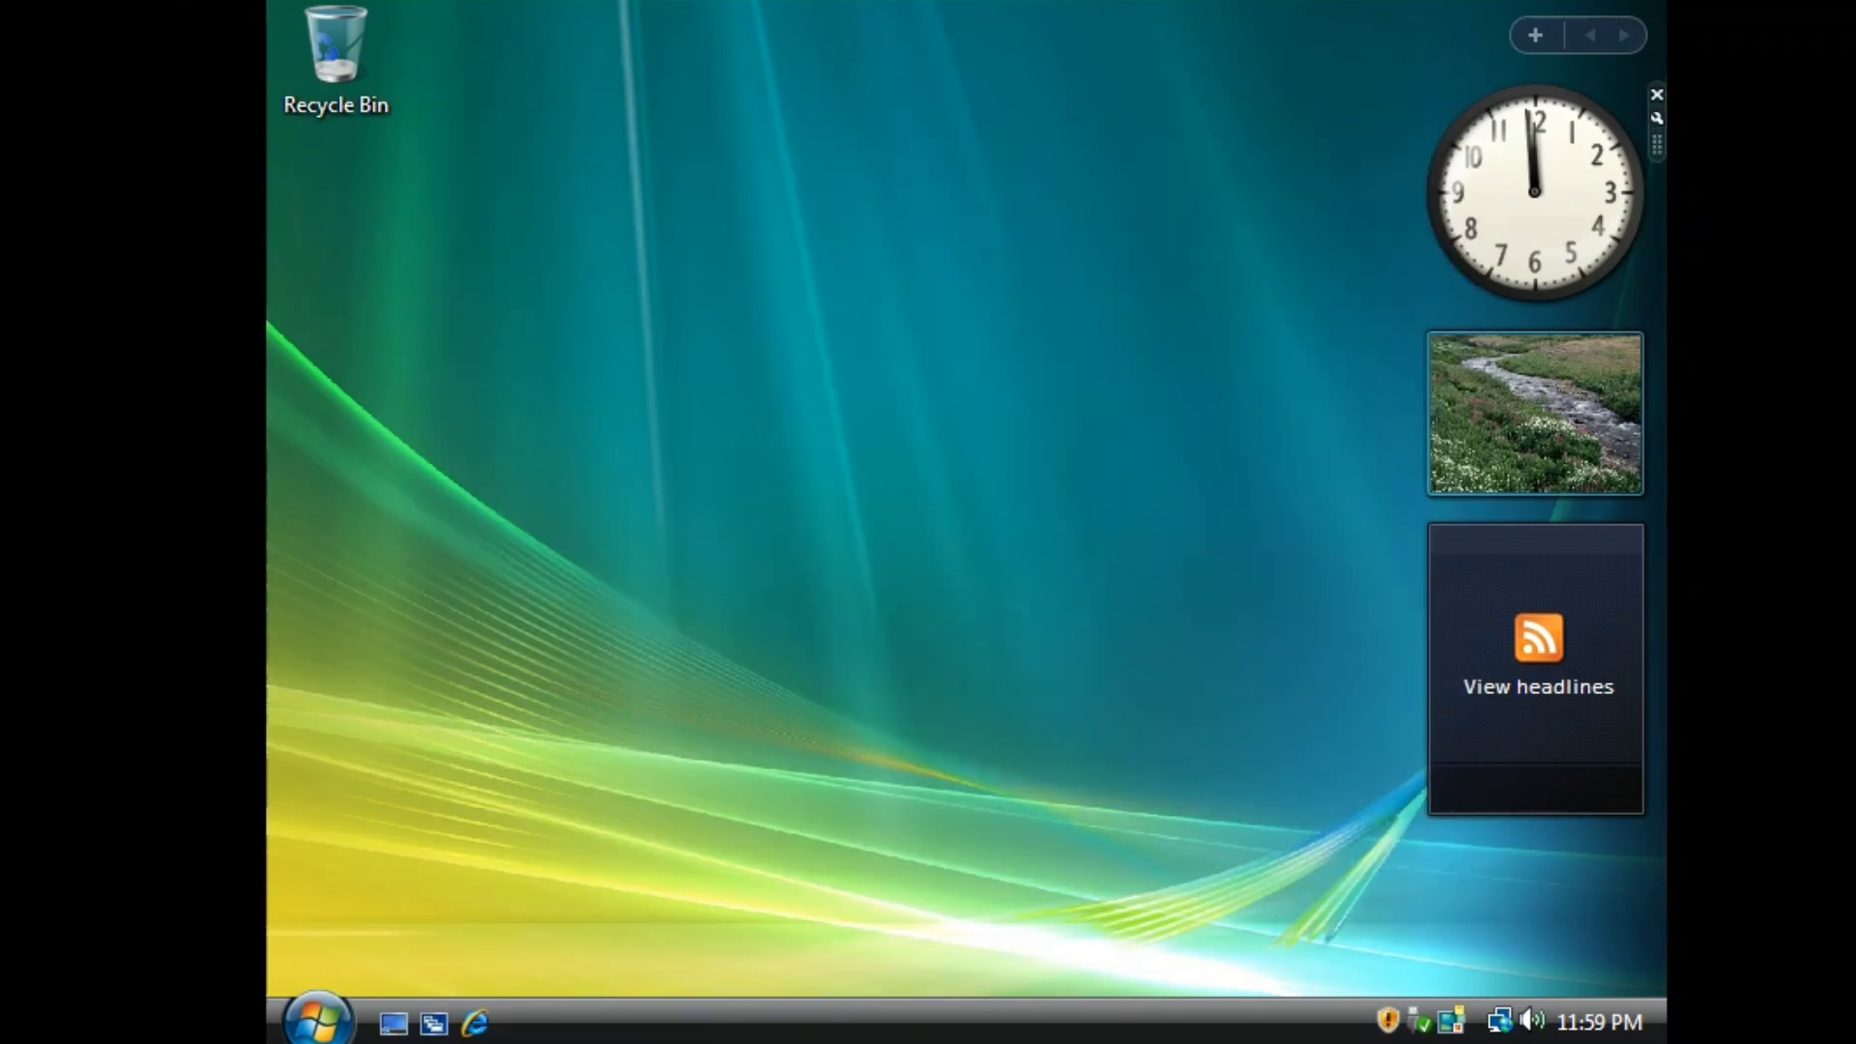
key("super")
left_click(414, 911)
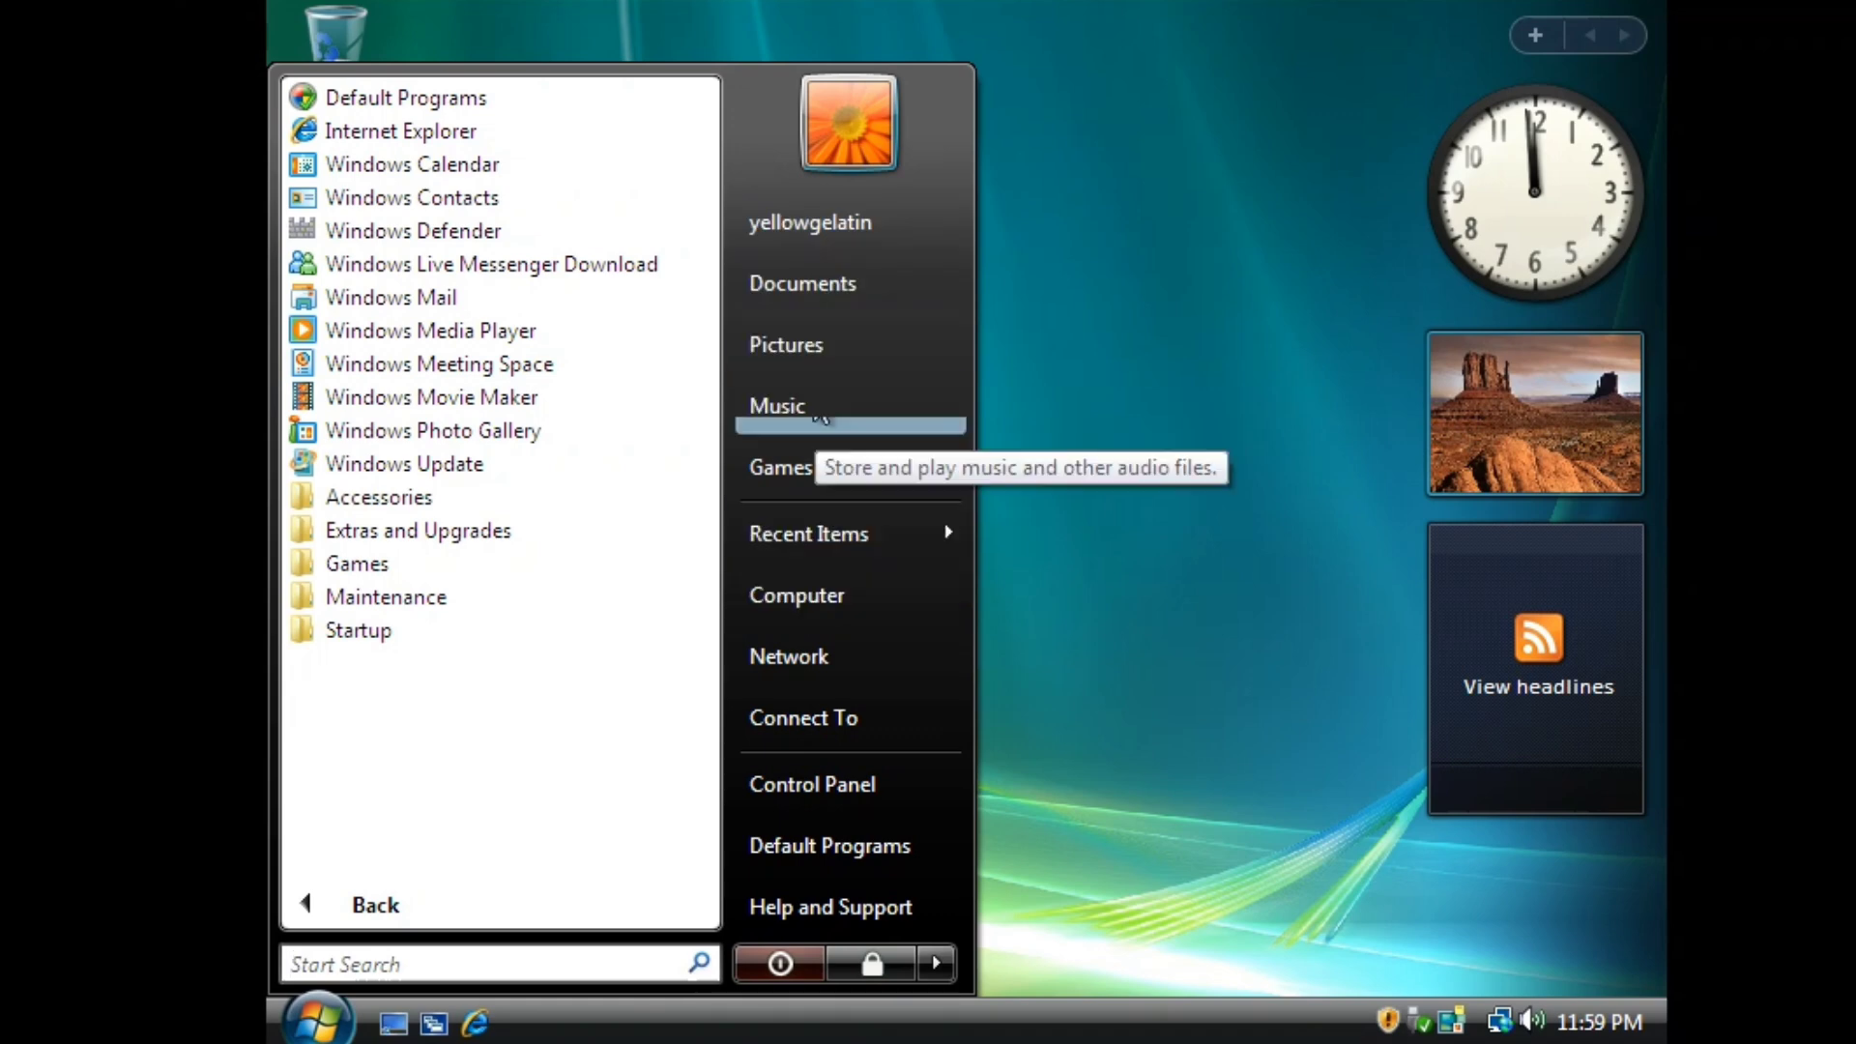
left_click(1196, 694)
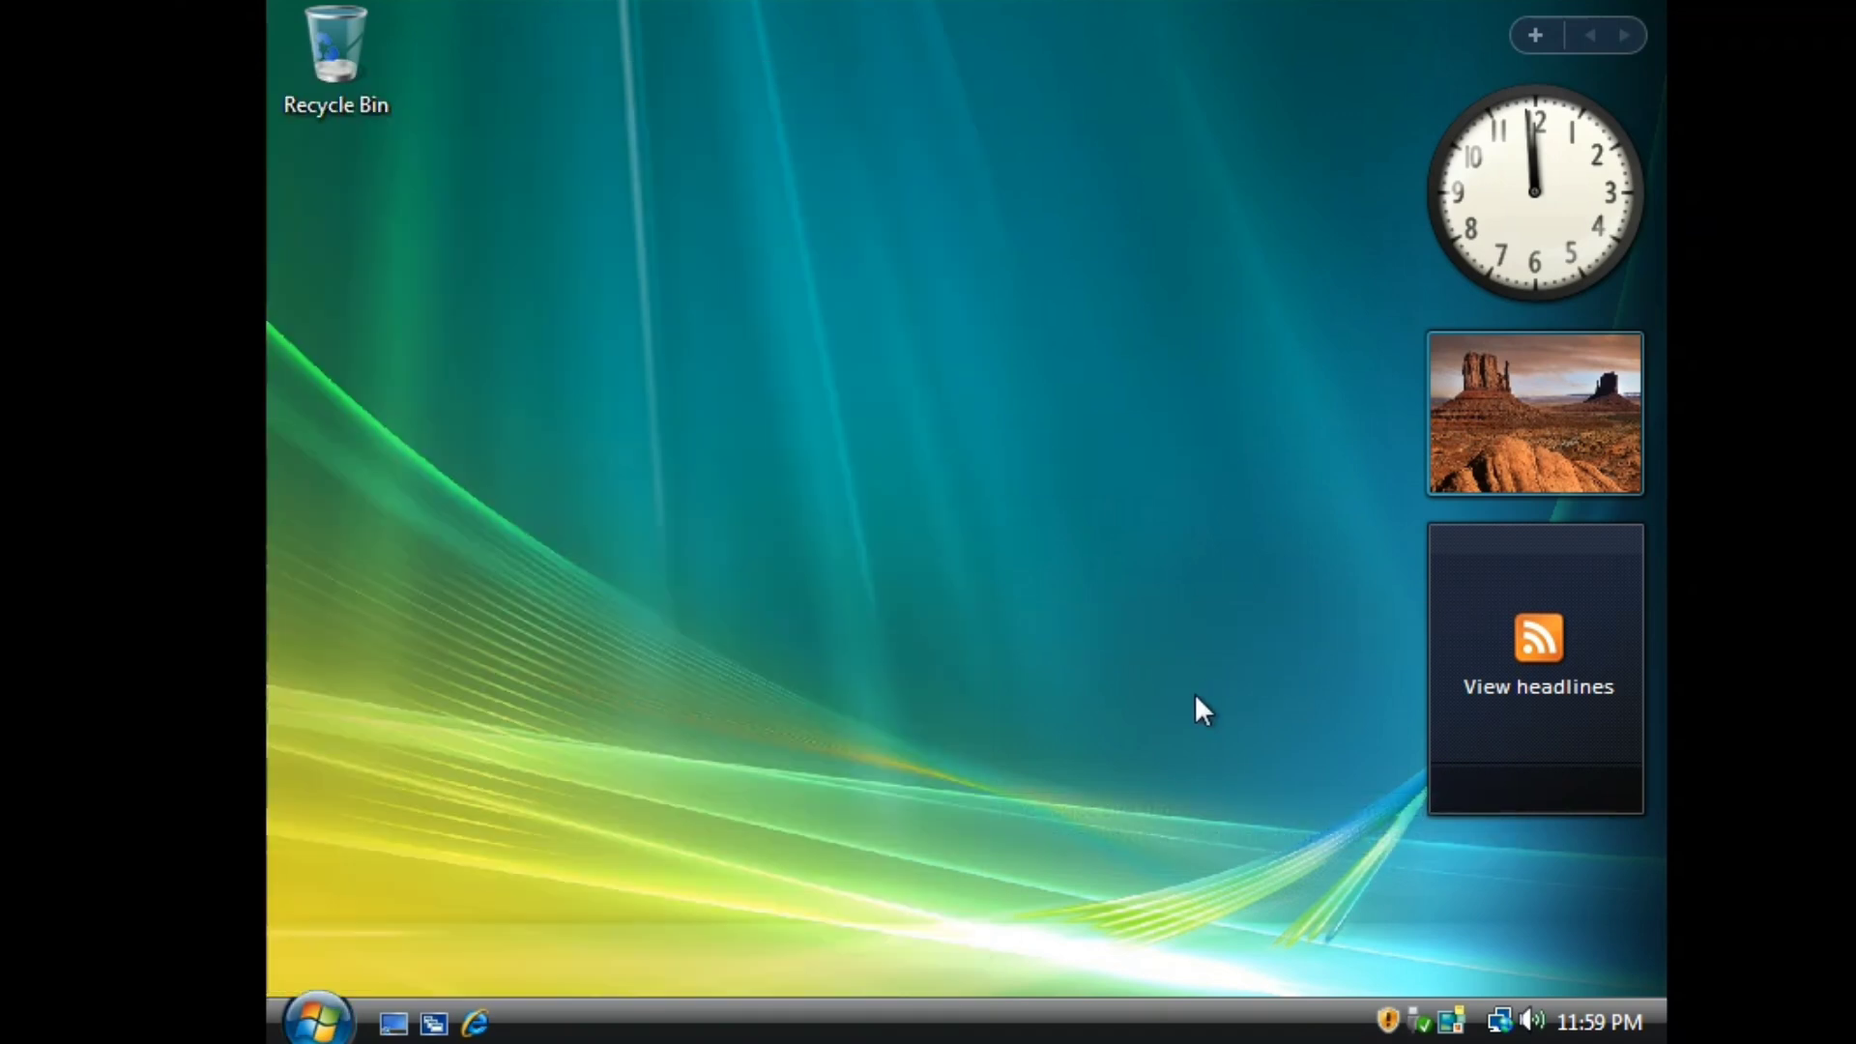